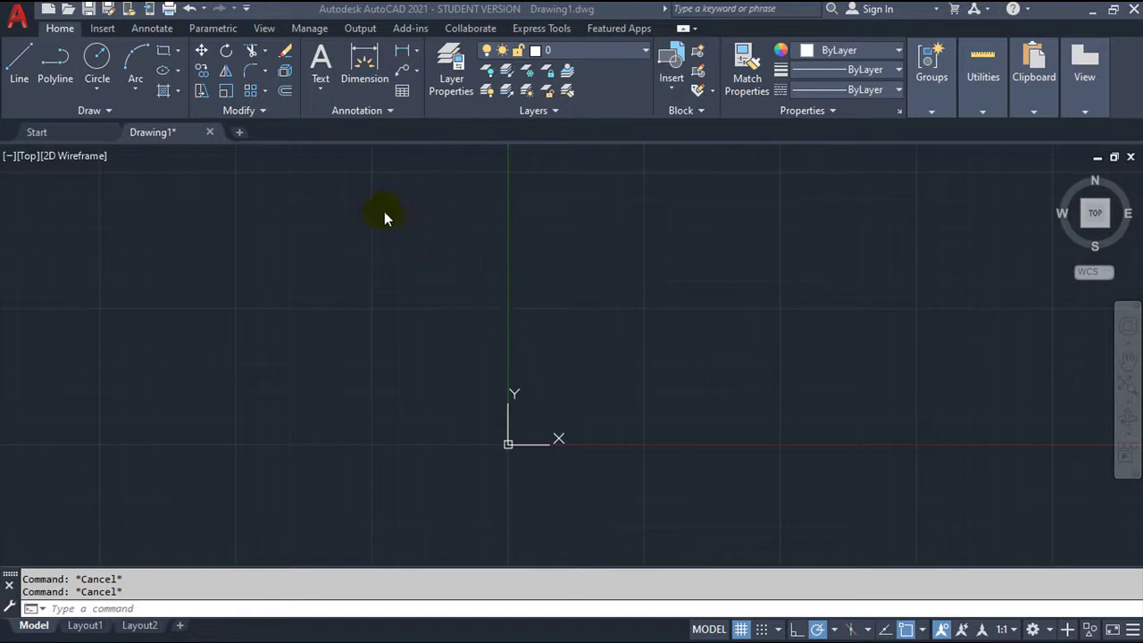
# Draw a 140 by 180 rectangle with its first corner at 0,0
pyautogui.click(162, 52)
pyautogui.write('0,0')
pyautogui.press('Return')
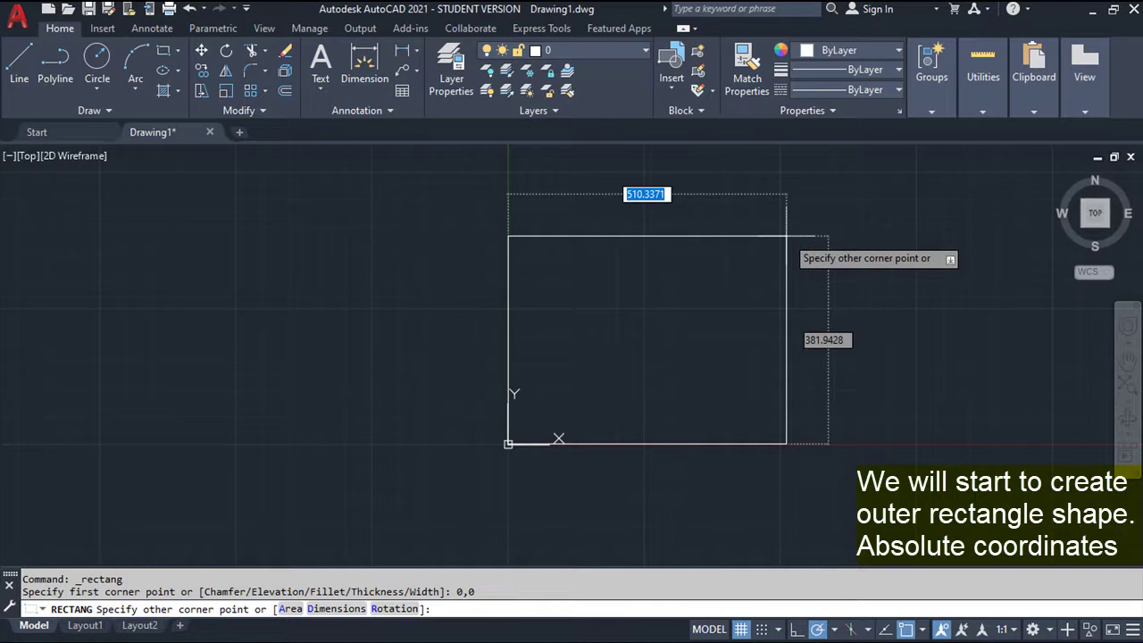
pyautogui.write('140')
pyautogui.press('Tab')
pyautogui.write('1')
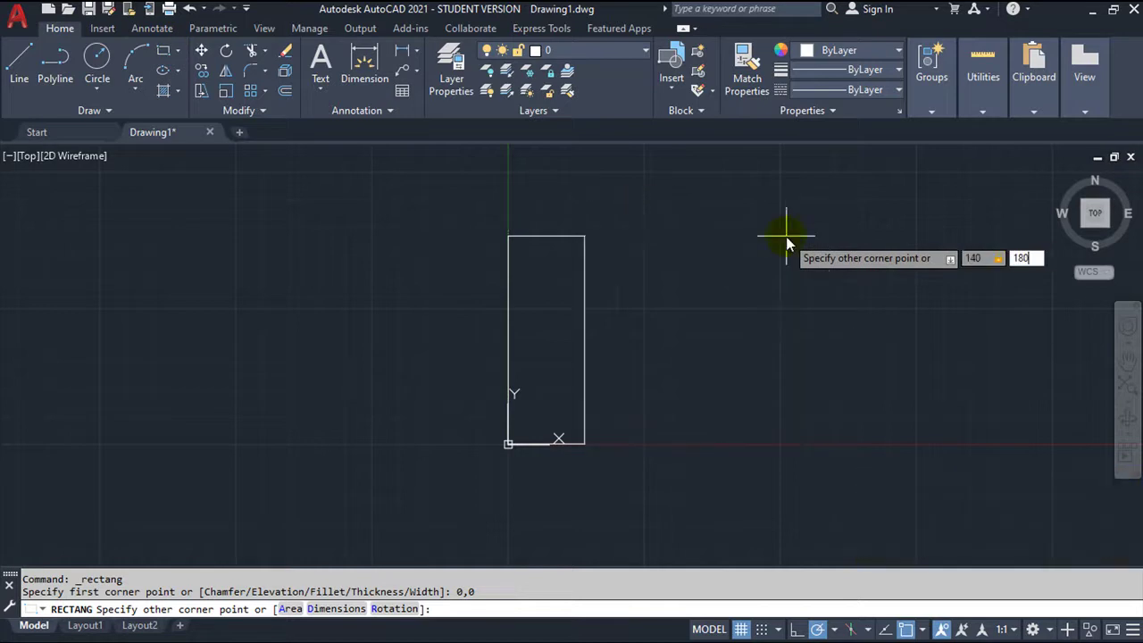
pyautogui.press('Return')
# Zoom to All, then pan and zoom so the rectangle fills the view
pyautogui.write('z')
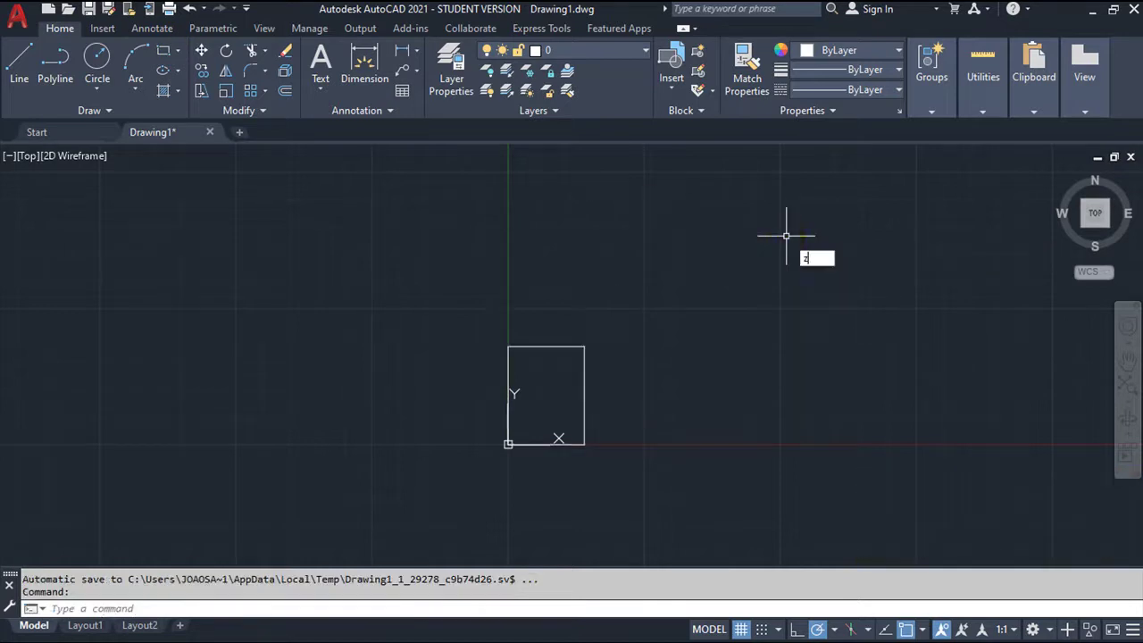
pyautogui.press('Return')
pyautogui.write('a')
pyautogui.press('Return')
pyautogui.scroll(-2, 697, 368)
pyautogui.scroll(-2, 691, 372)
pyautogui.moveTo(691, 372); pyautogui.dragTo(716, 323, button='middle')
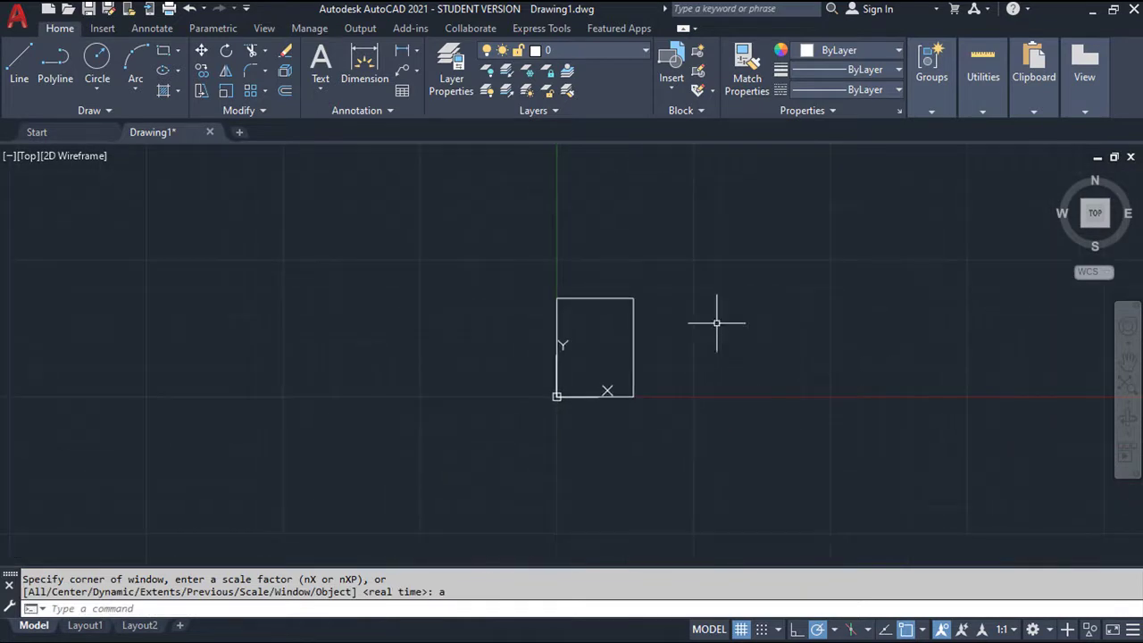
pyautogui.moveTo(765, 273)
pyautogui.mouseDown()
pyautogui.moveTo(535, 184)
pyautogui.moveTo(596, 206)
pyautogui.moveTo(467, 234)
pyautogui.mouseUp()
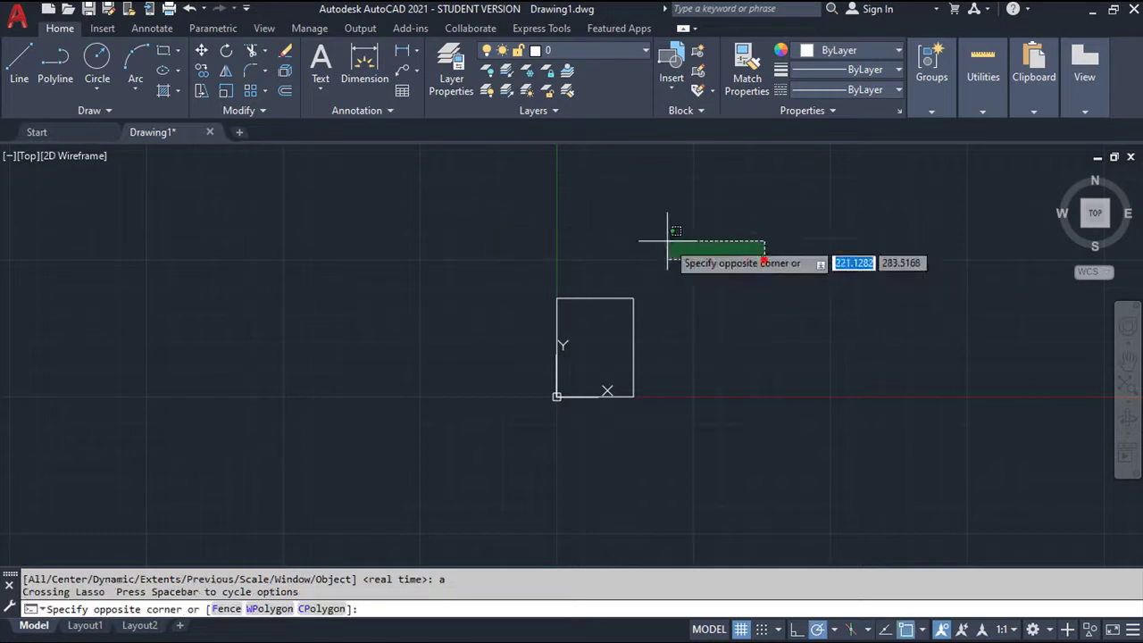
pyautogui.click(420, 149)
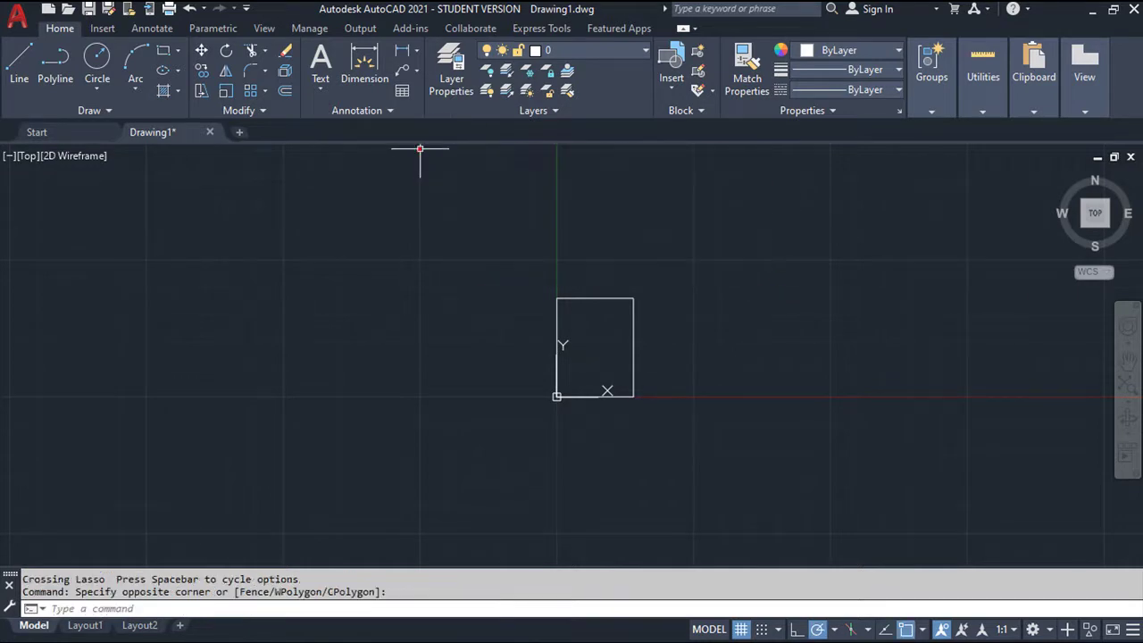
pyautogui.scroll(2, 633, 295)
pyautogui.scroll(4, 625, 303)
pyautogui.moveTo(619, 313)
pyautogui.mouseDown(button='middle')
pyautogui.moveTo(622, 223)
pyautogui.moveTo(643, 176)
pyautogui.moveTo(643, 206)
pyautogui.mouseUp(button='middle')
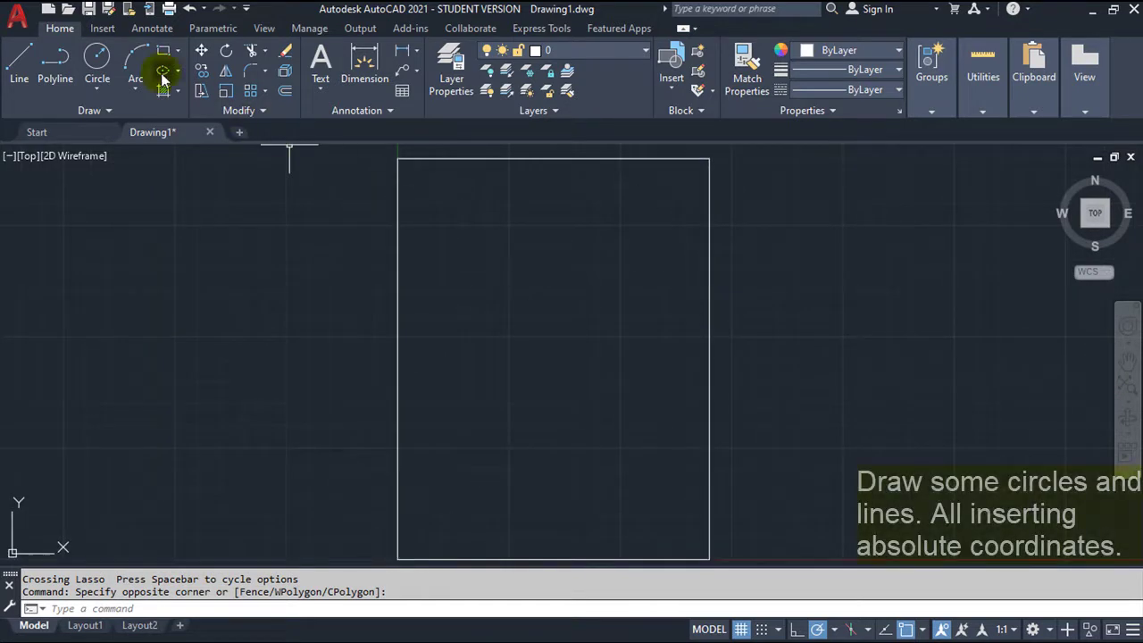
# Draw a radius 20 circle centred at 20,90
pyautogui.click(97, 57)
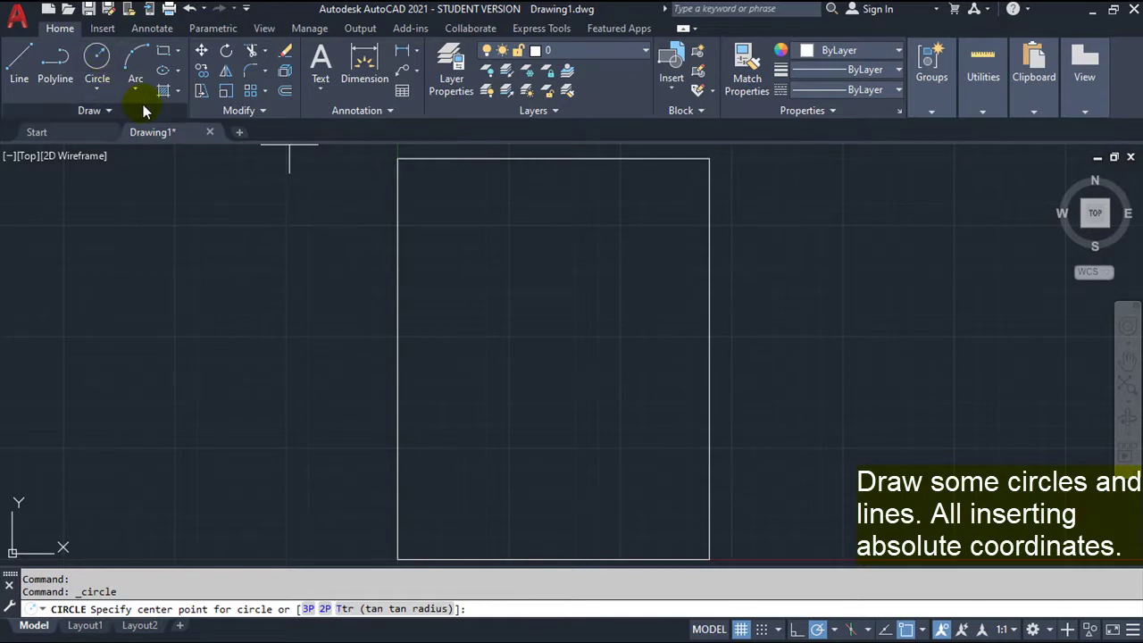
pyautogui.write('20,90')
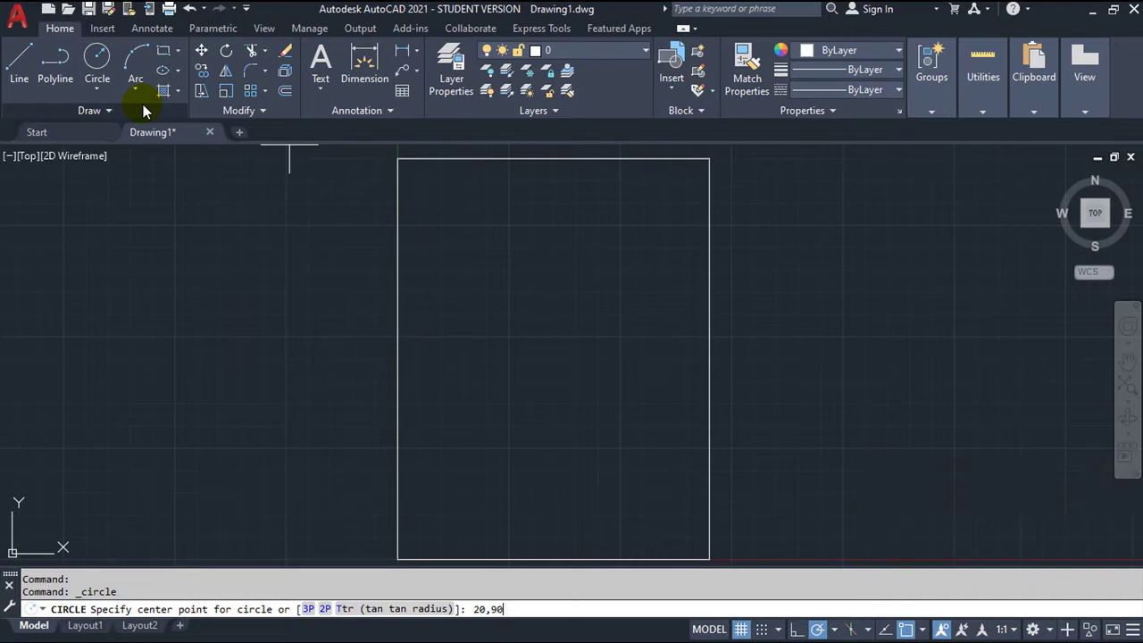
pyautogui.press('Return')
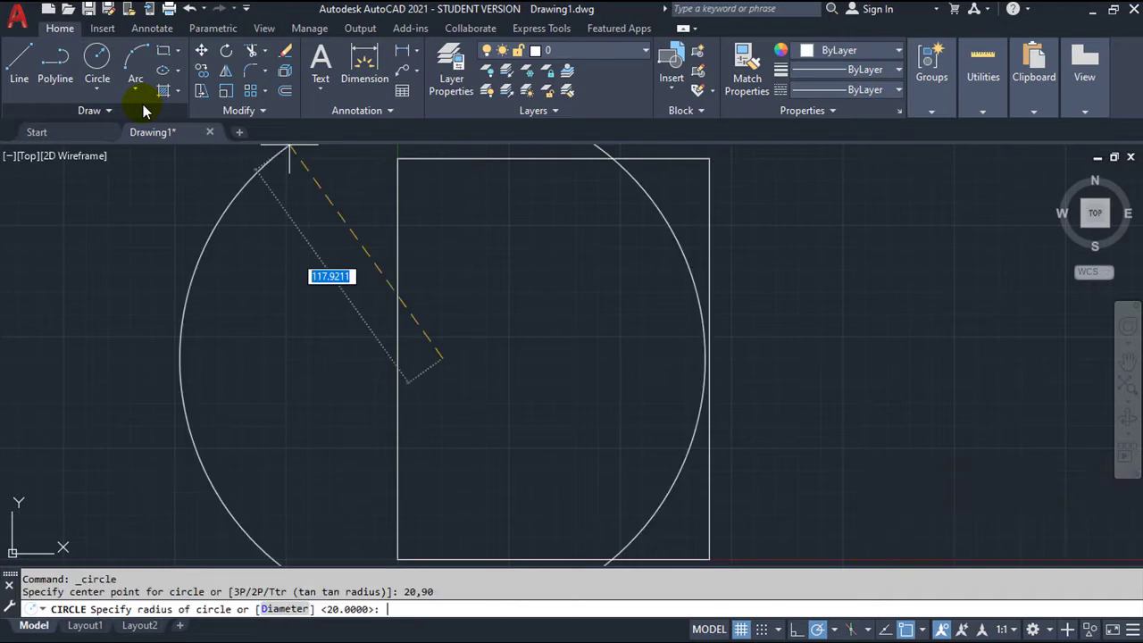
pyautogui.write('20')
pyautogui.press('Return')
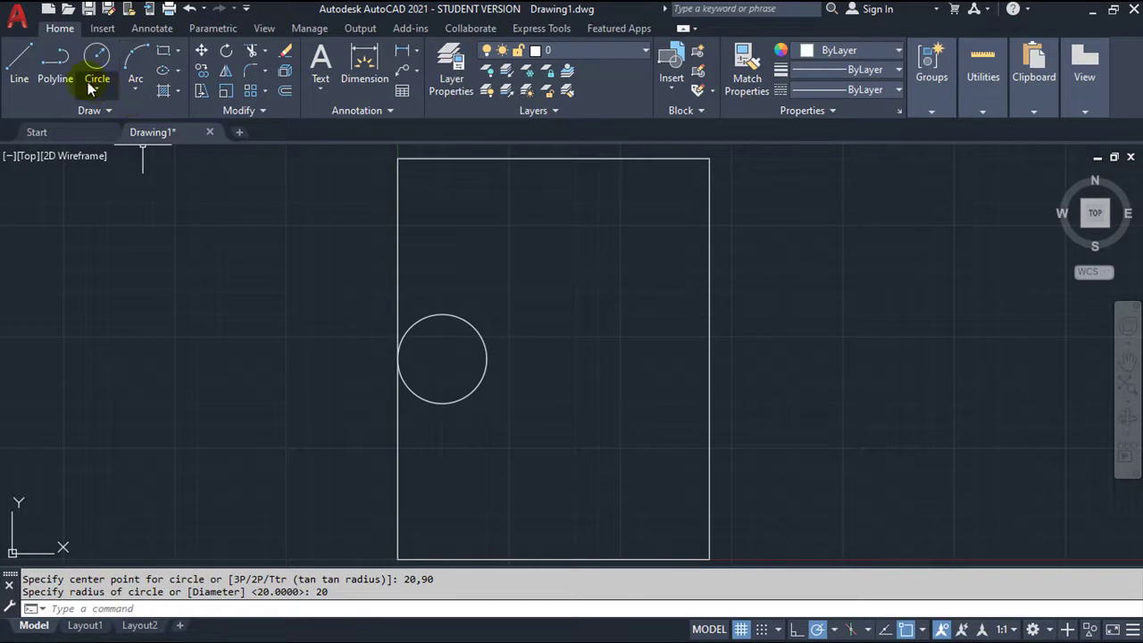
# Draw a line from the circle's centre 30 units straight down, then to point 50,20
pyautogui.click(19, 64)
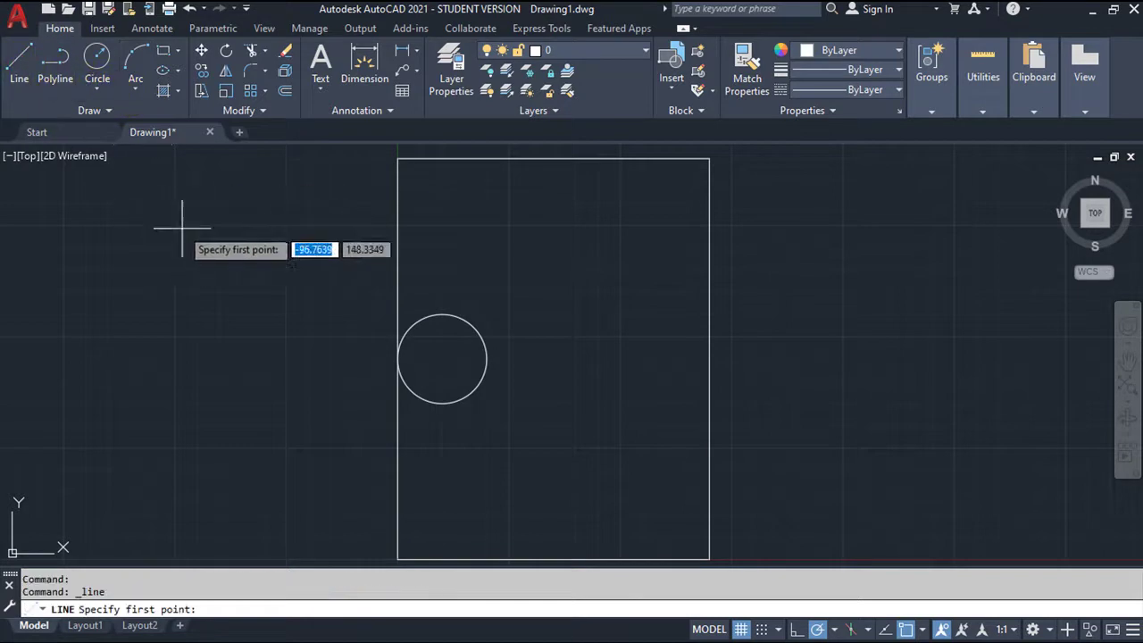
pyautogui.click(442, 358)
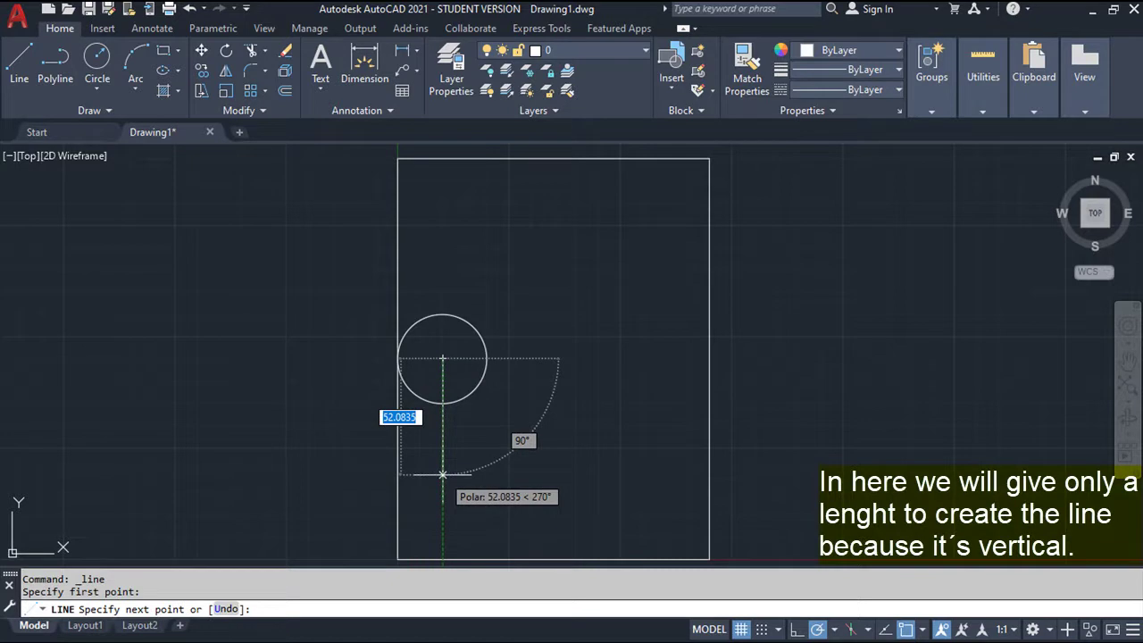
pyautogui.write('30')
pyautogui.press('Return')
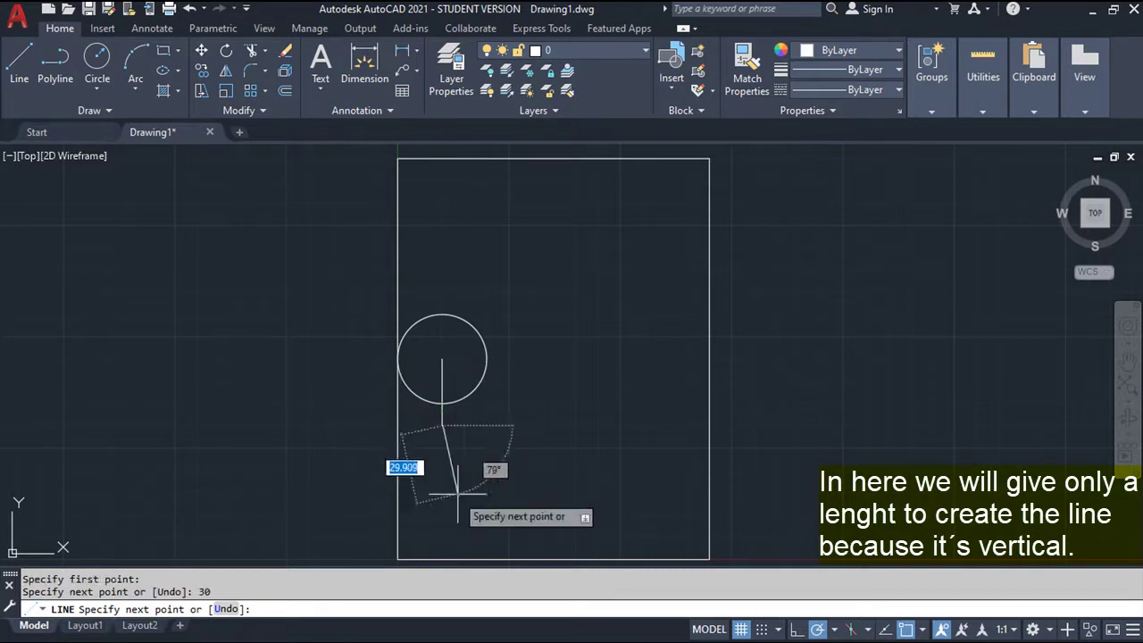
pyautogui.moveTo(541, 512)
pyautogui.mouseDown(button='middle')
pyautogui.moveTo(577, 442)
pyautogui.moveTo(548, 395)
pyautogui.moveTo(589, 352)
pyautogui.moveTo(610, 294)
pyautogui.moveTo(605, 327)
pyautogui.mouseUp(button='middle')
pyautogui.scroll(4, 549, 395)
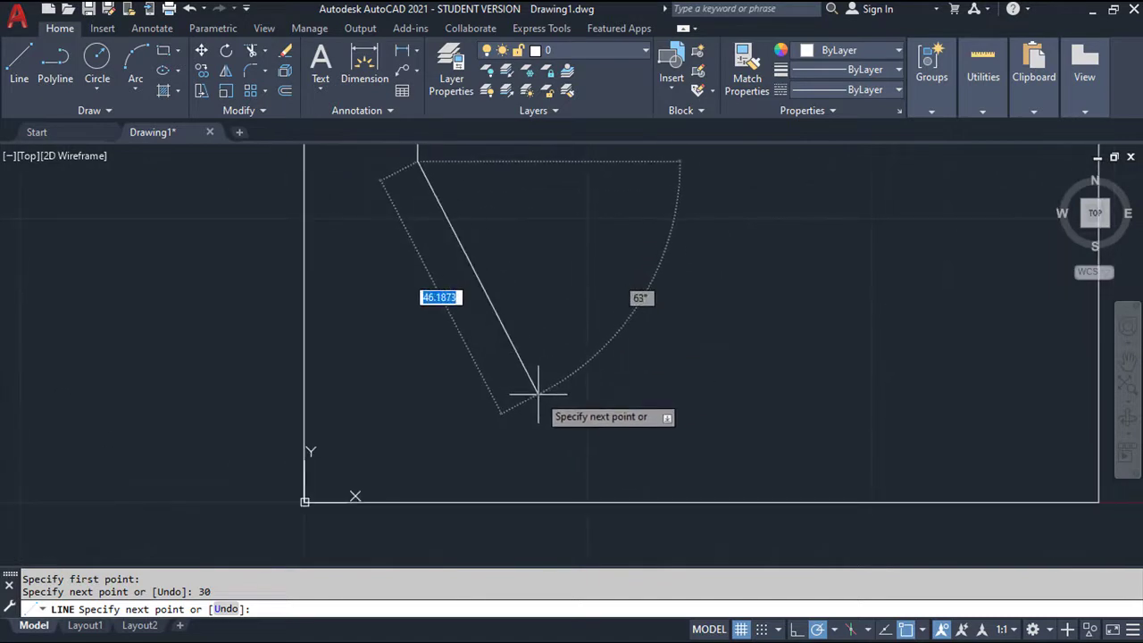
pyautogui.write('50')
pyautogui.press('Tab')
pyautogui.write('20')
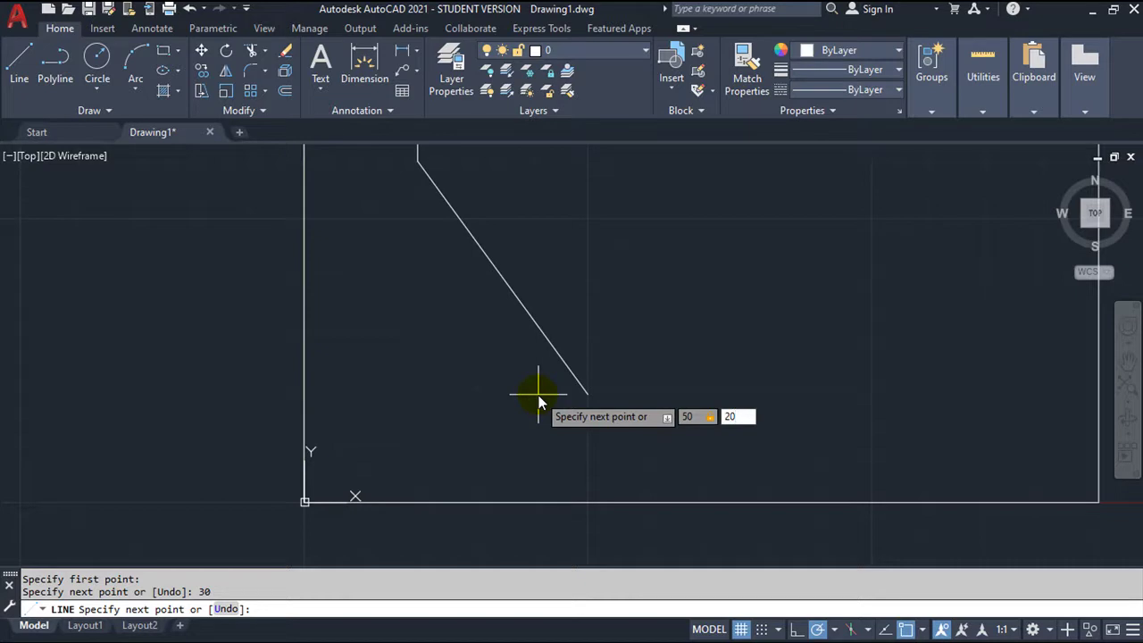
pyautogui.press('Return')
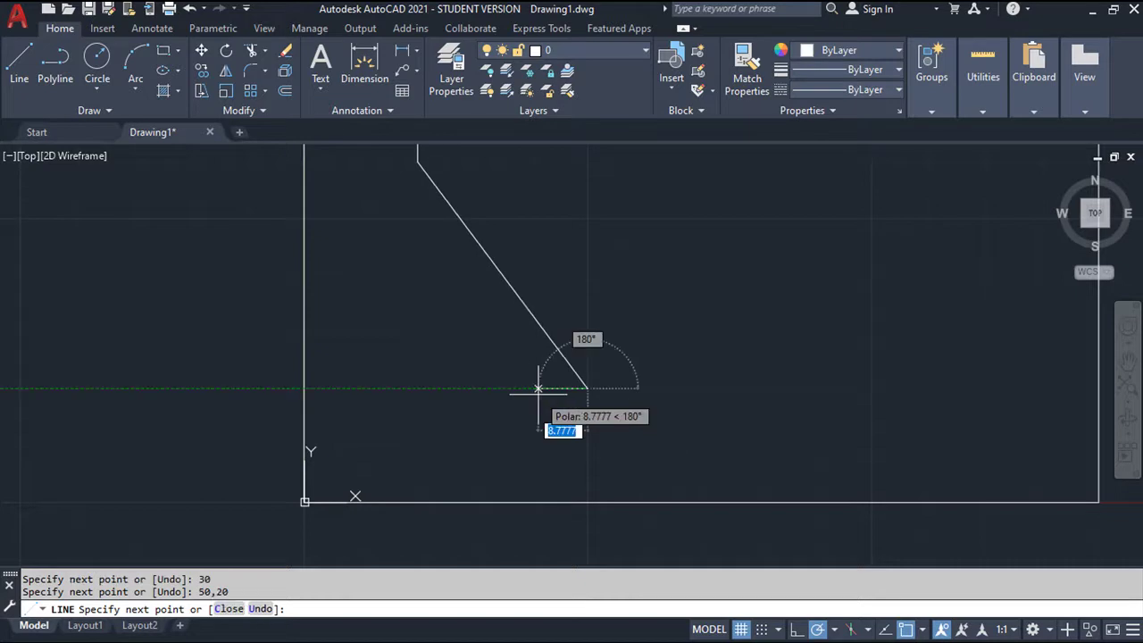
pyautogui.press('Return')
pyautogui.moveTo(714, 411); pyautogui.dragTo(547, 455, button='middle')
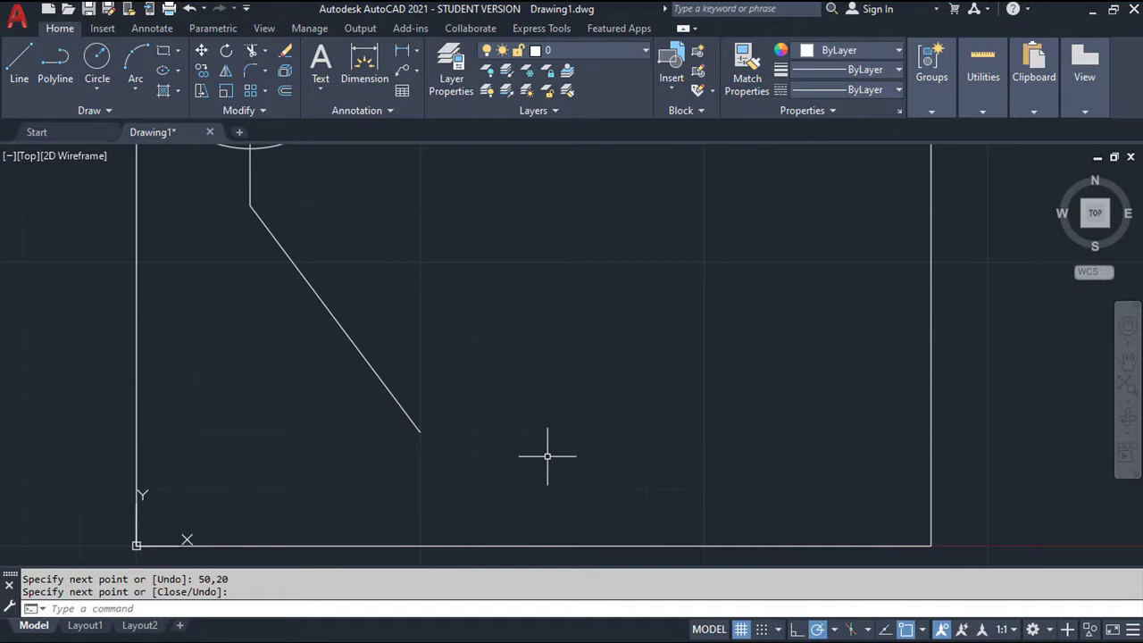
pyautogui.scroll(-2, 506, 423)
pyautogui.moveTo(579, 370); pyautogui.dragTo(545, 408, button='middle')
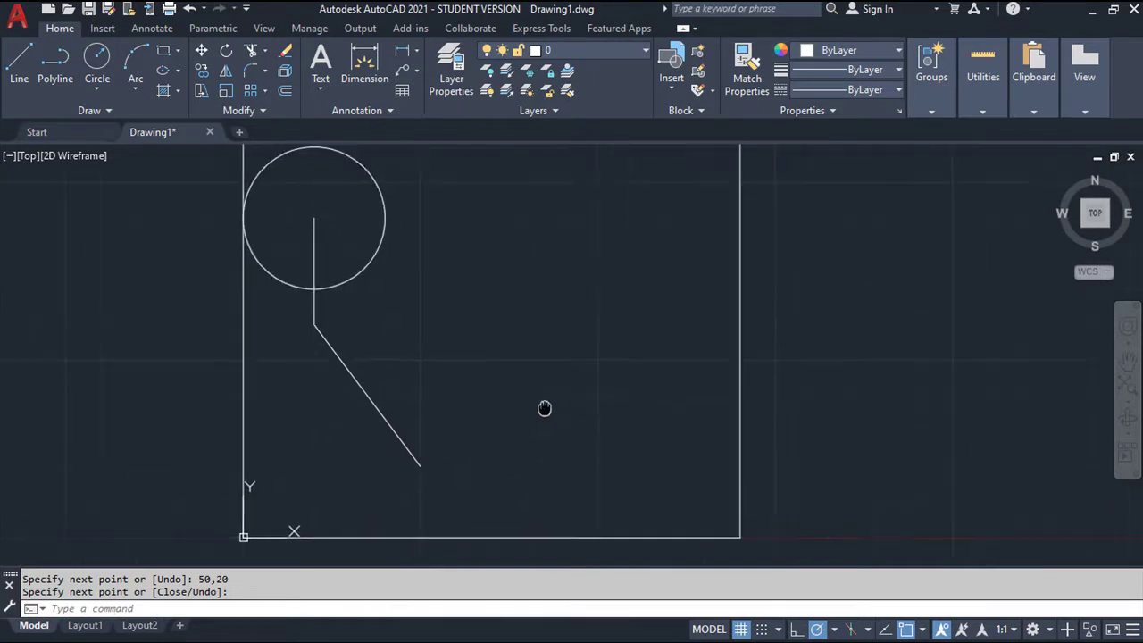
# Draw a radius 30 circle centred at 120,90
pyautogui.click(96, 66)
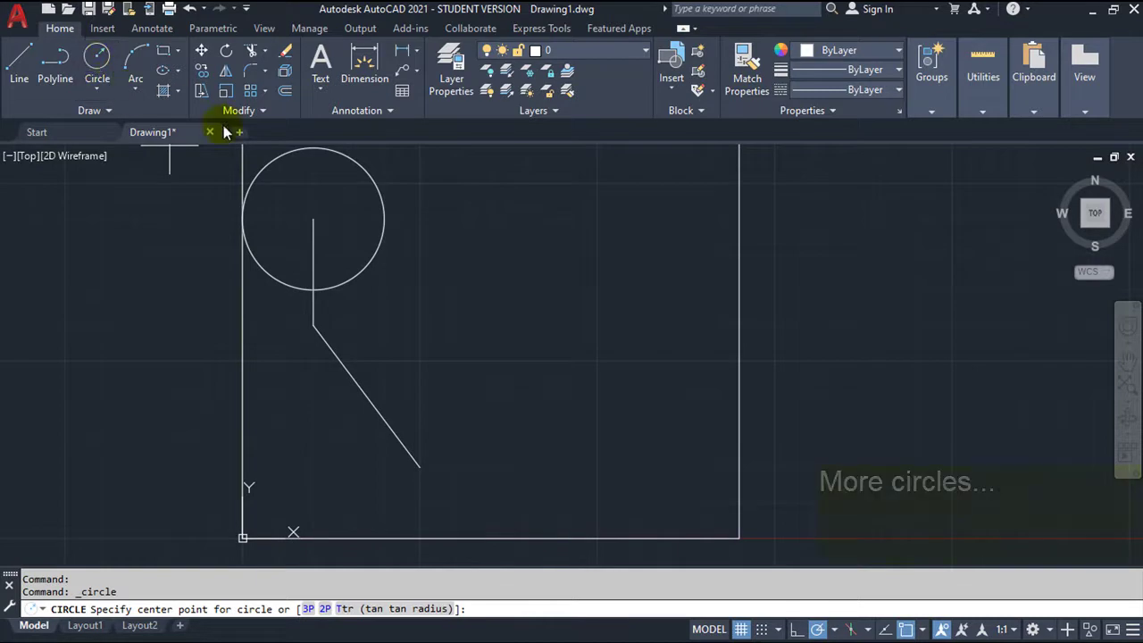
pyautogui.write('120')
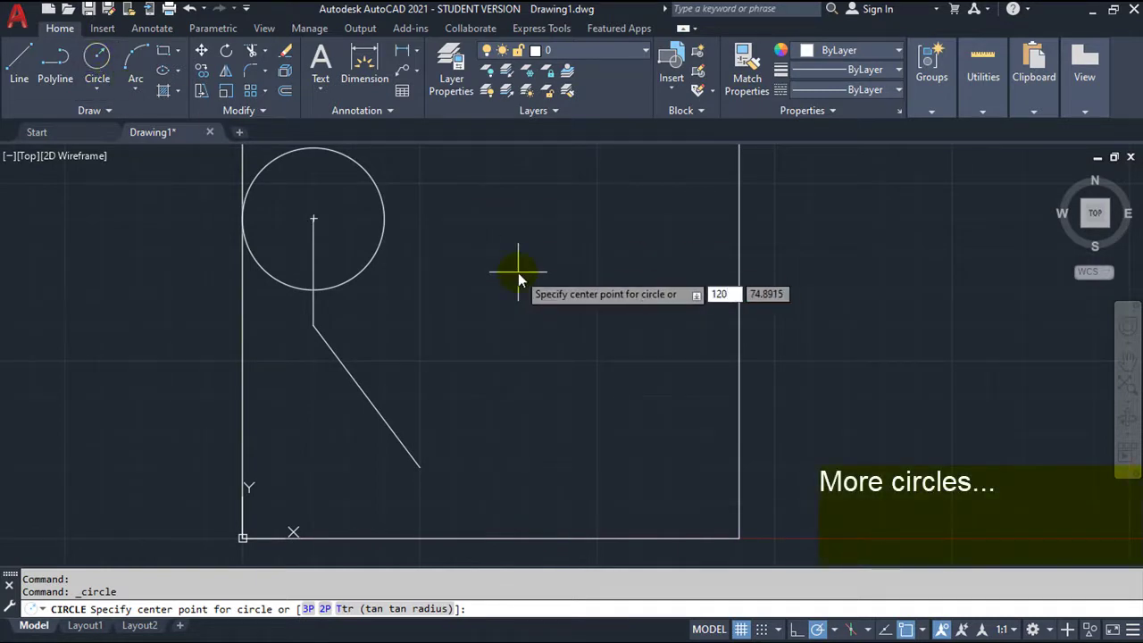
pyautogui.press('Tab')
pyautogui.write('90')
pyautogui.press('Return')
pyautogui.write('30')
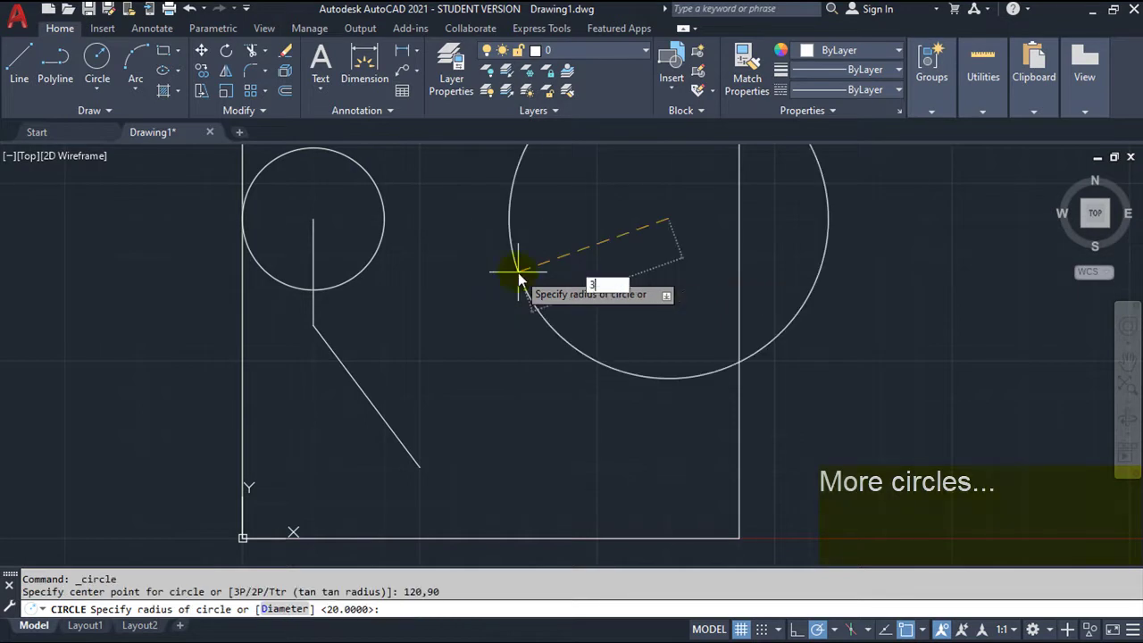
pyautogui.press('Return')
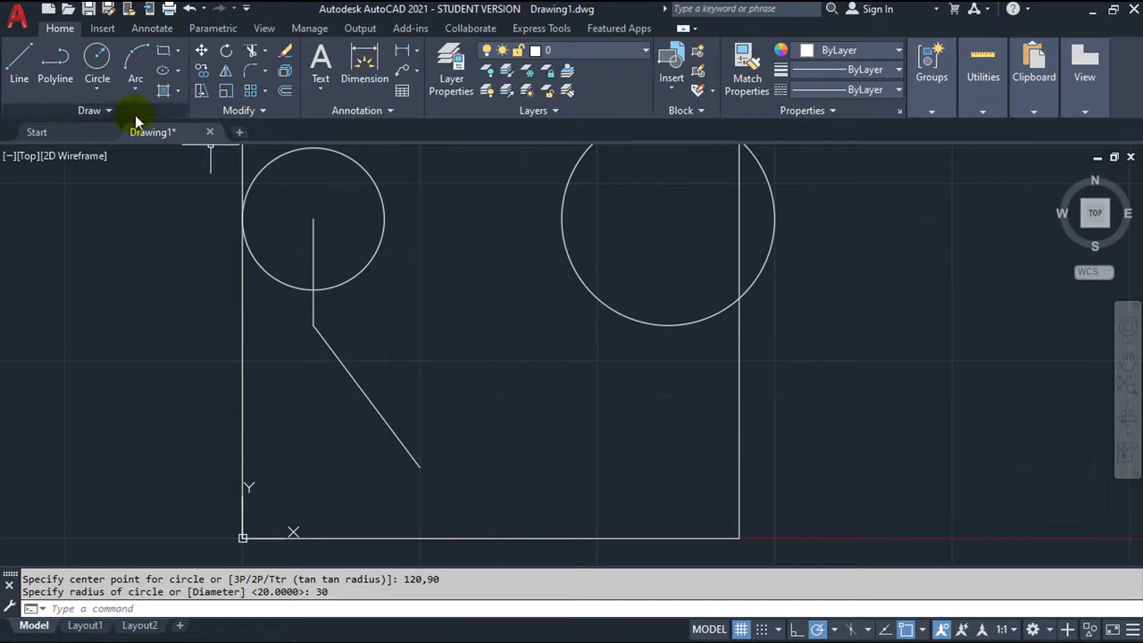
# Draw a line from the large circle's centre 70 units down, then 60 units left
pyautogui.click(19, 66)
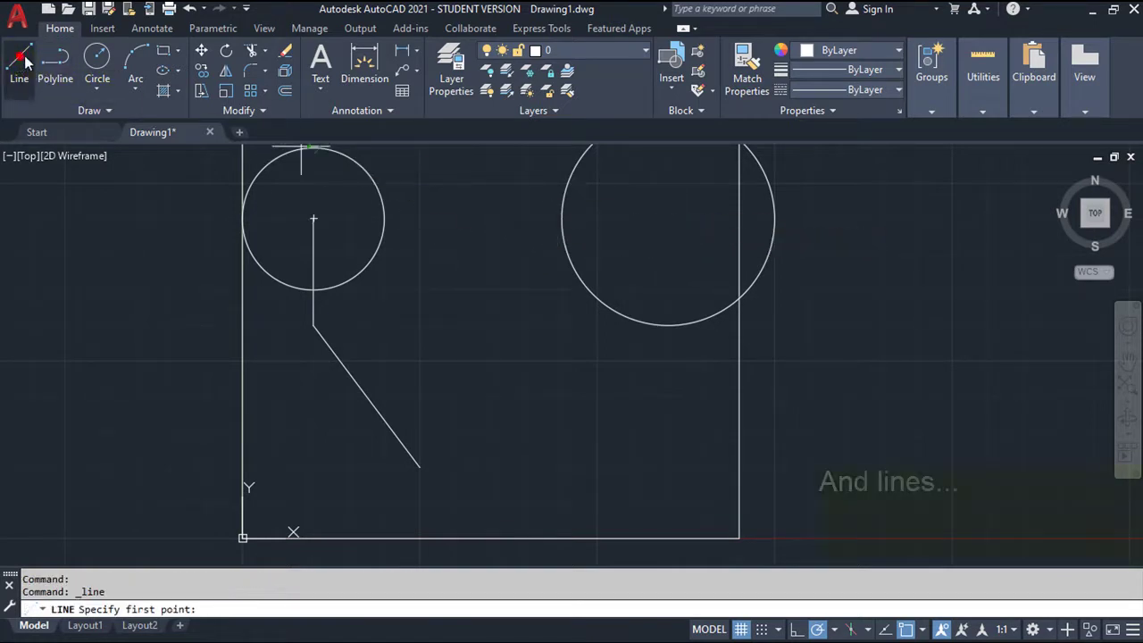
pyautogui.click(668, 218)
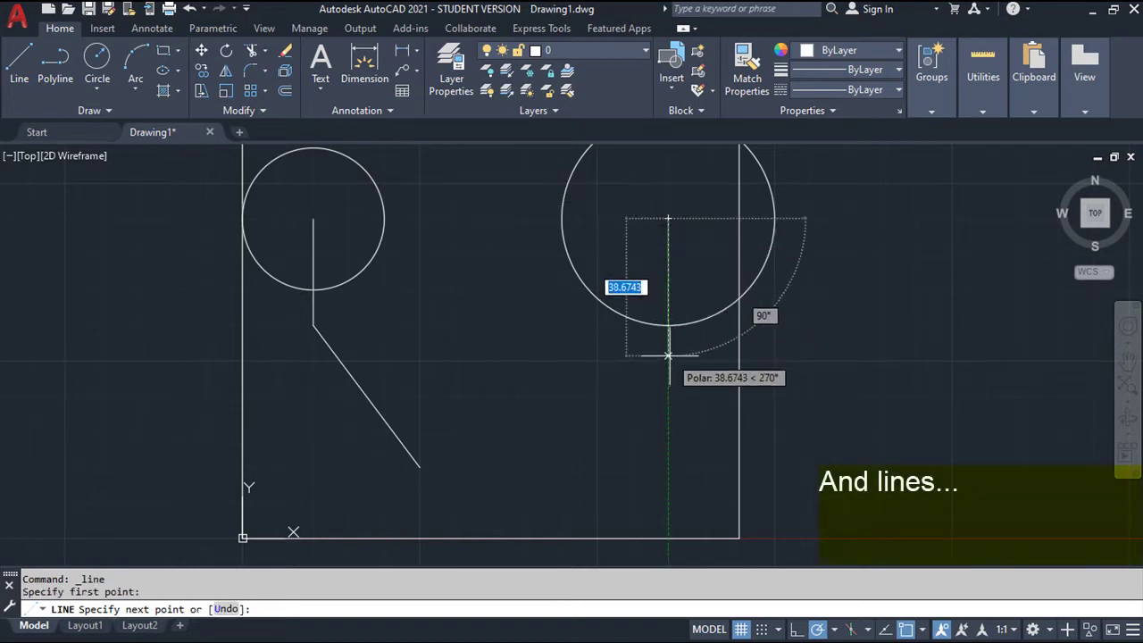
pyautogui.write('70')
pyautogui.press('Return')
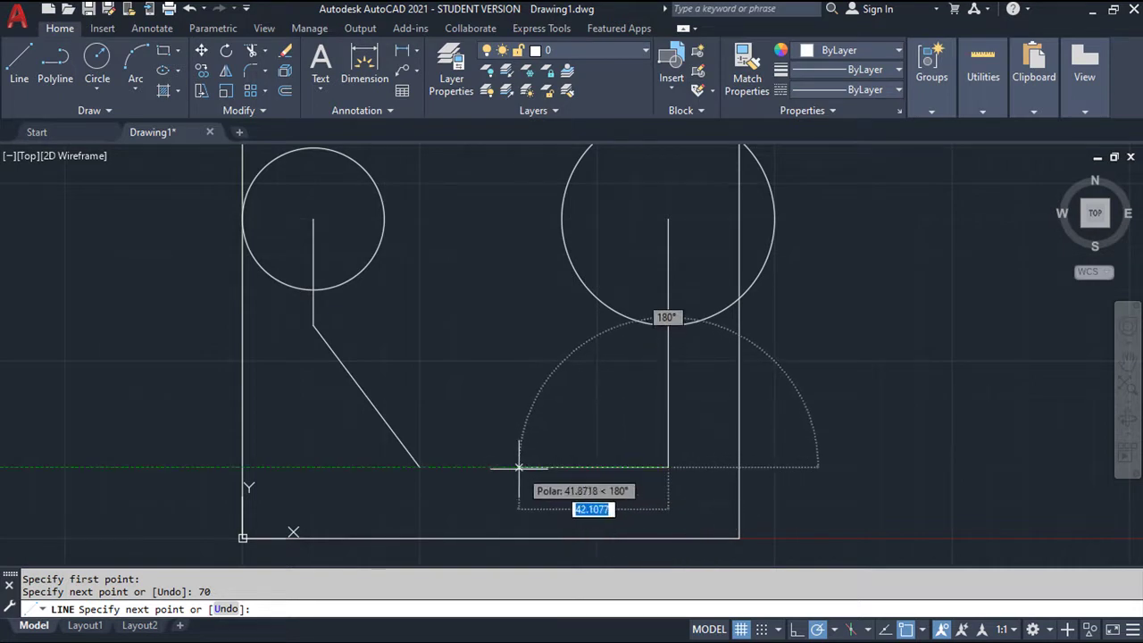
pyautogui.write('60')
pyautogui.press('Return')
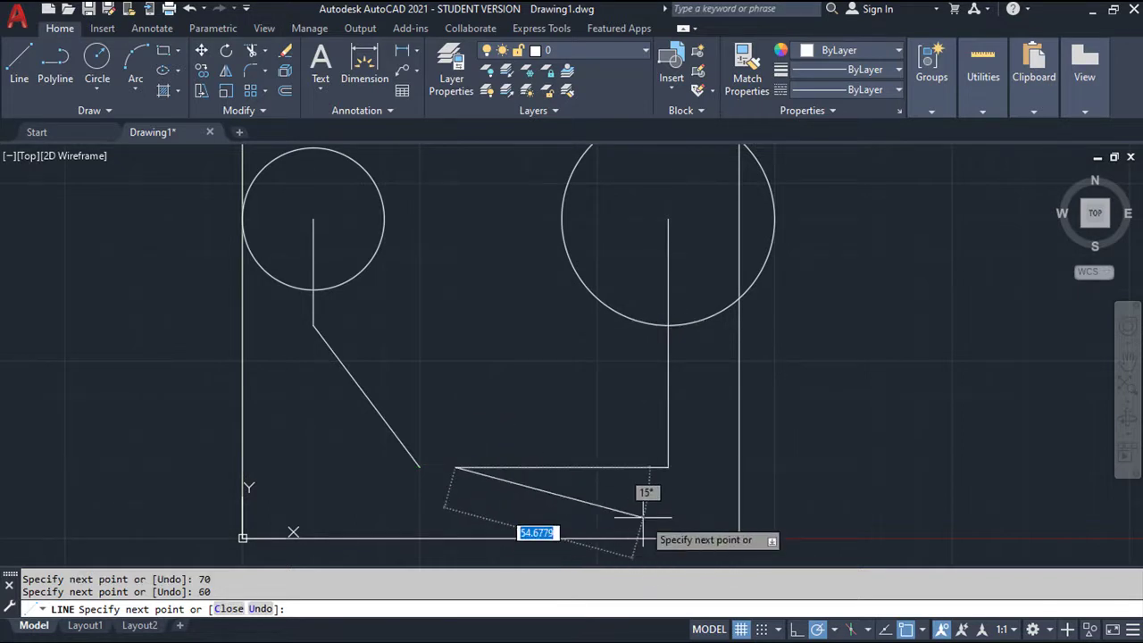
pyautogui.press('Return')
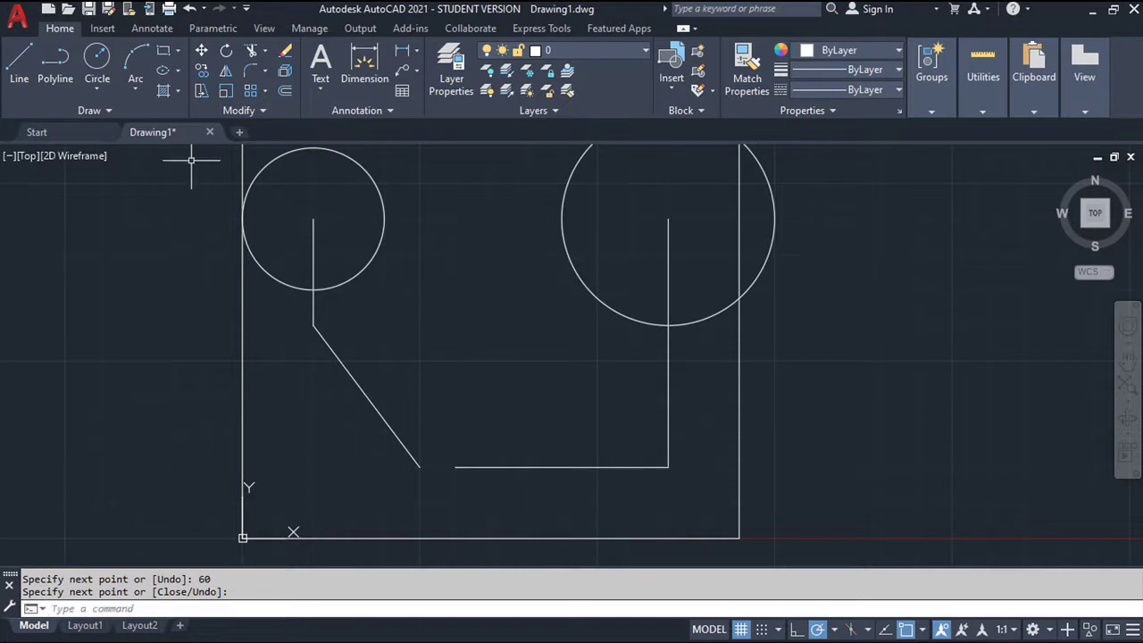
# Start a line at the diagonal's lower end, end it, and reframe the whole drawing
pyautogui.click(24, 59)
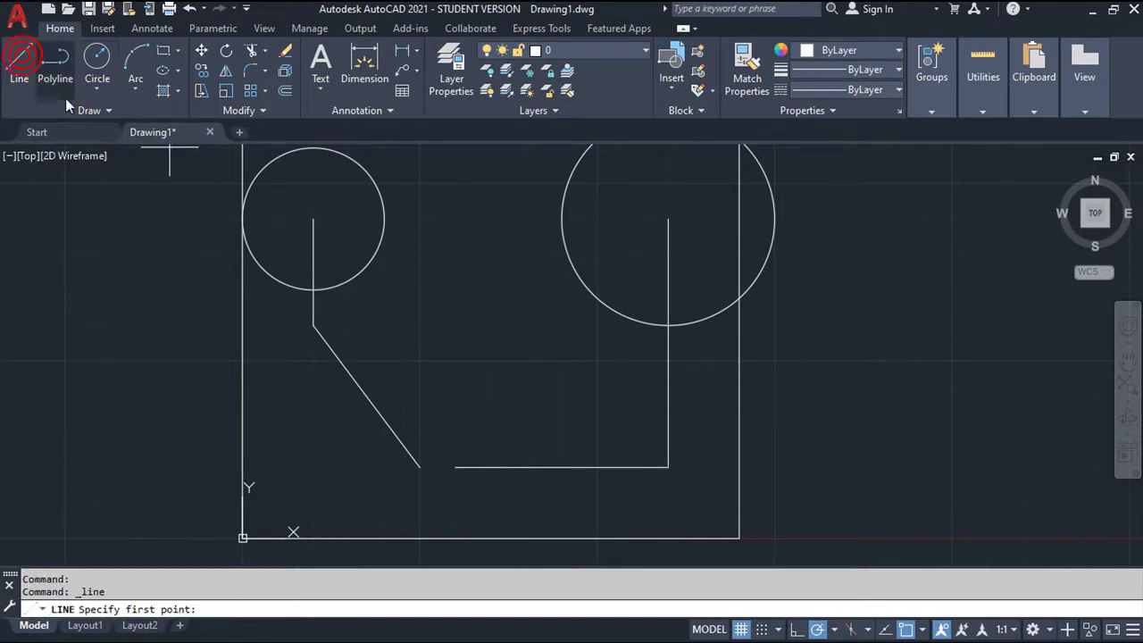
pyautogui.click(420, 466)
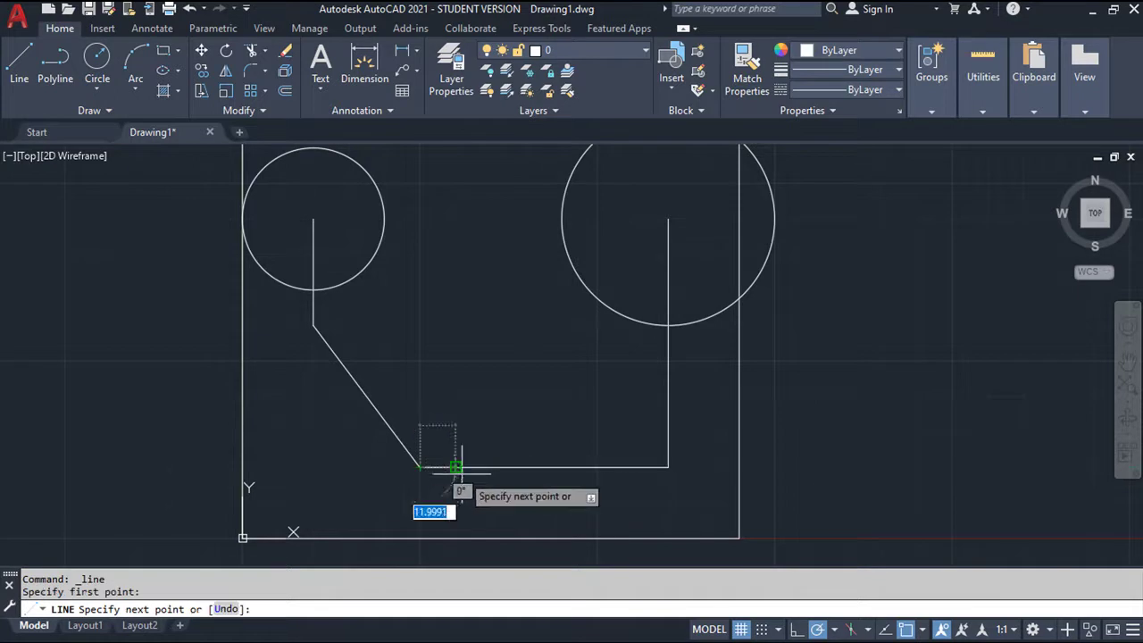
pyautogui.press('Return')
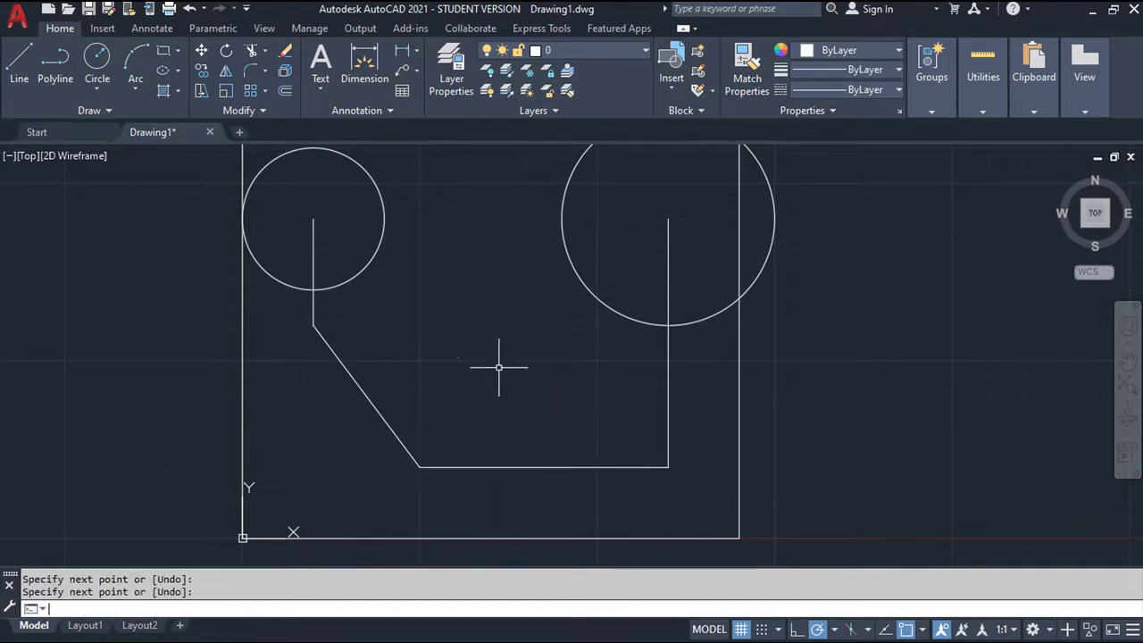
pyautogui.moveTo(506, 355); pyautogui.dragTo(526, 402, button='middle')
pyautogui.scroll(-3, 509, 389)
pyautogui.scroll(1, 497, 411)
pyautogui.scroll(1, 478, 389)
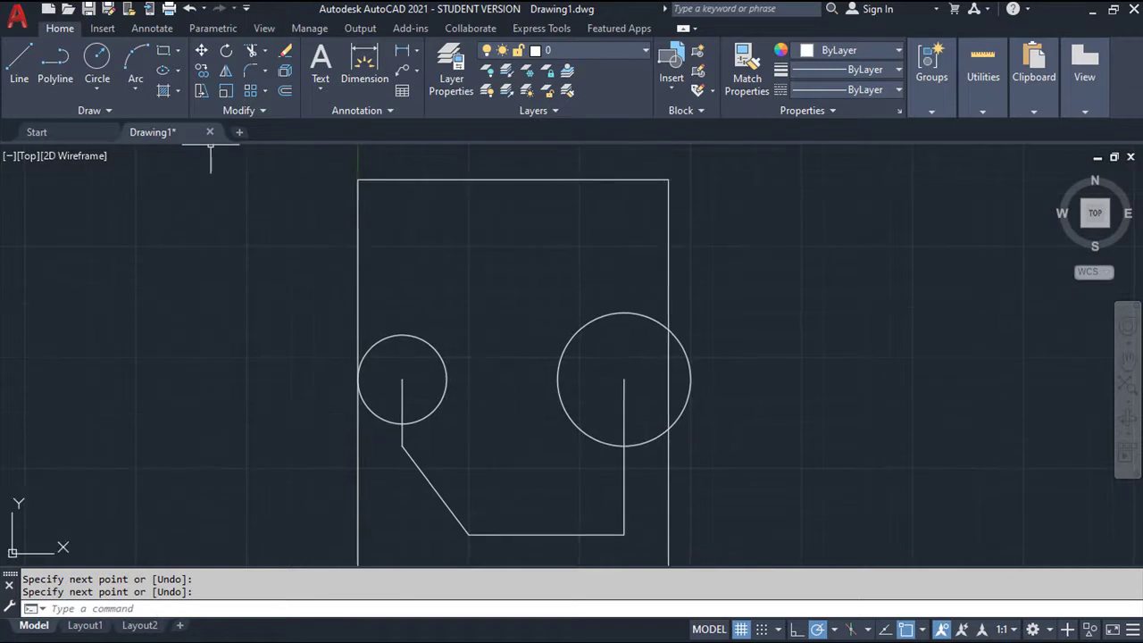
# Draw two radius 30 circles centred at 50,130 and 90,130
pyautogui.click(98, 62)
pyautogui.write('50,130')
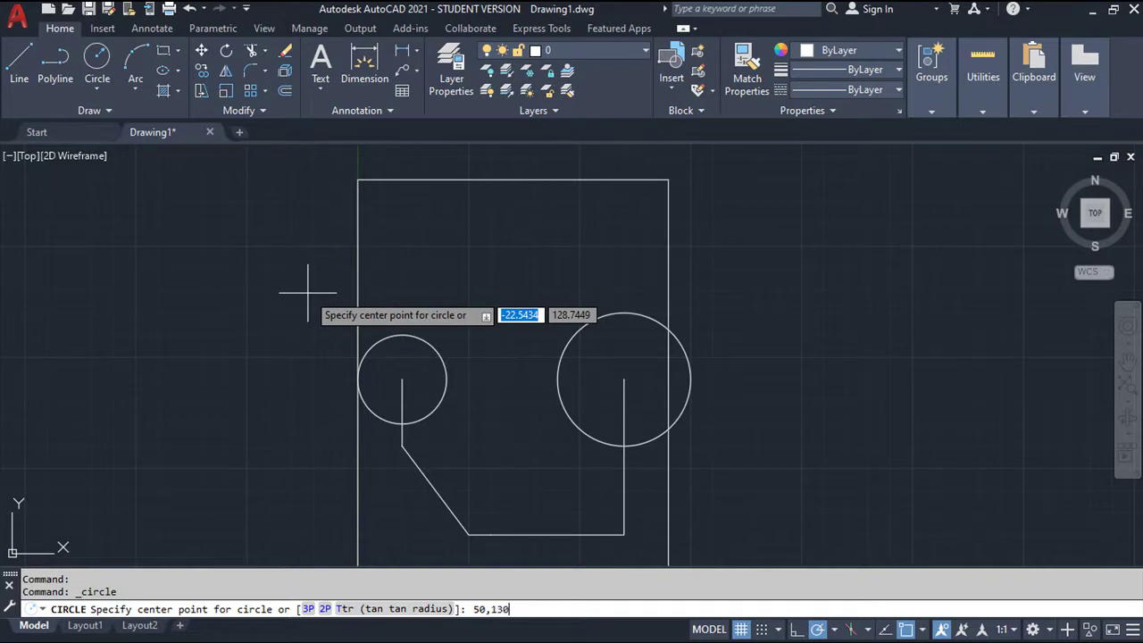
pyautogui.press('Return')
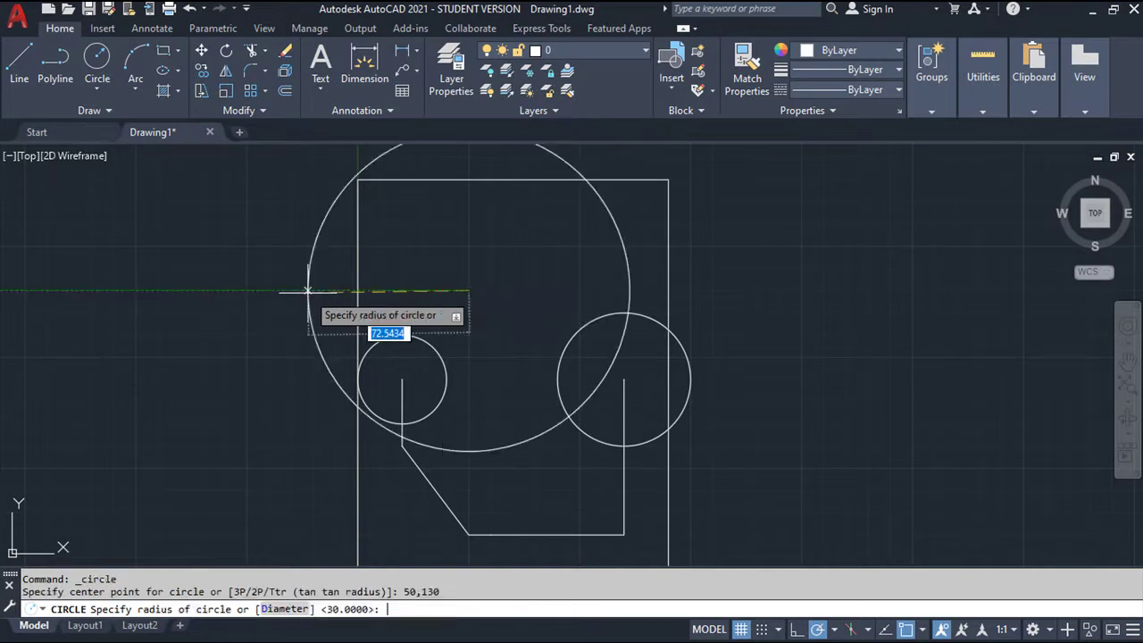
pyautogui.write('30')
pyautogui.press('Return')
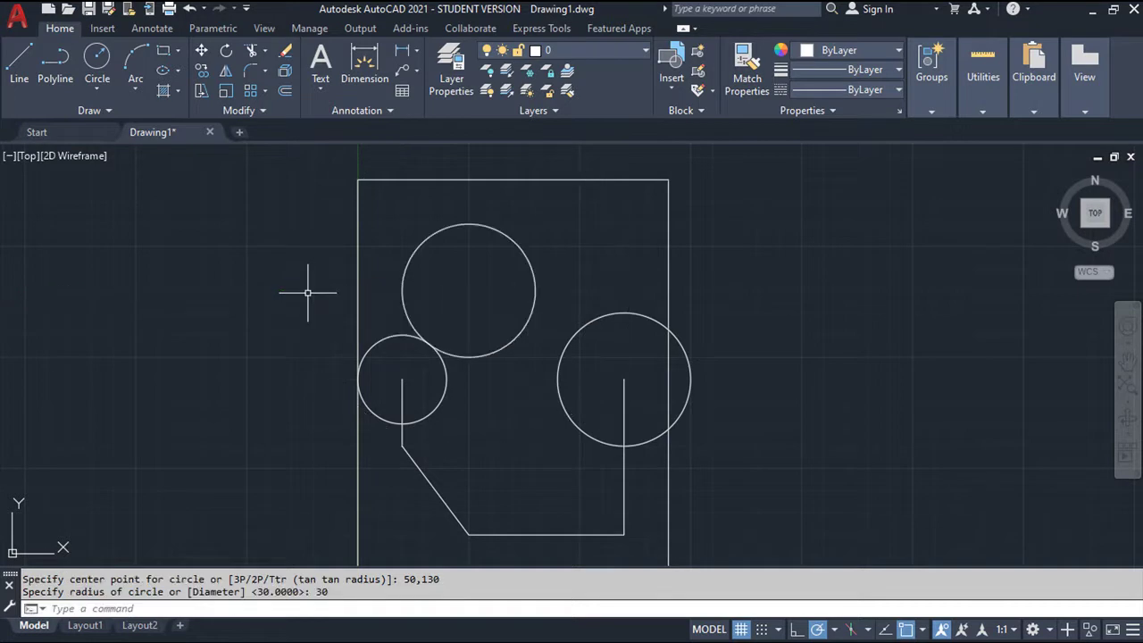
pyautogui.press('Return')
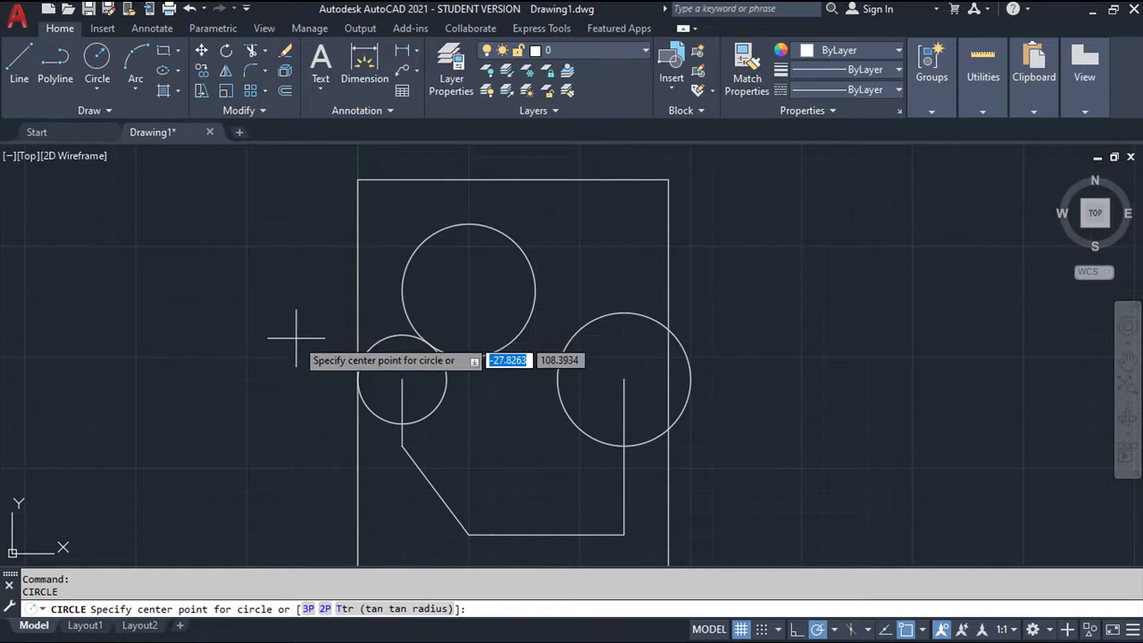
pyautogui.write('90')
pyautogui.press('Tab')
pyautogui.write('13')
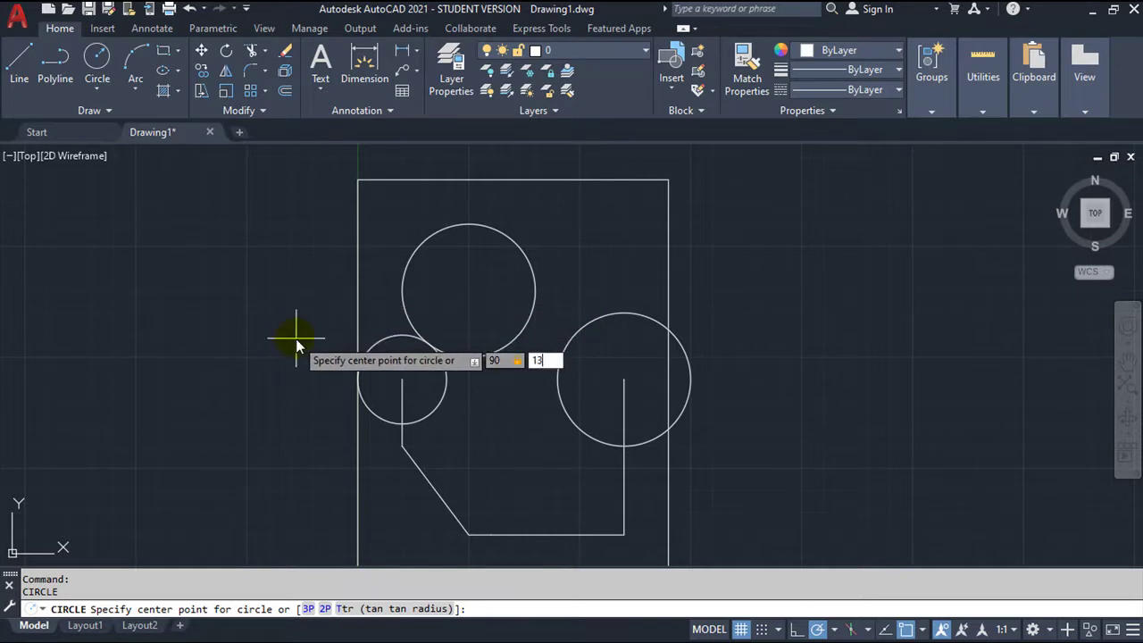
pyautogui.press('Return')
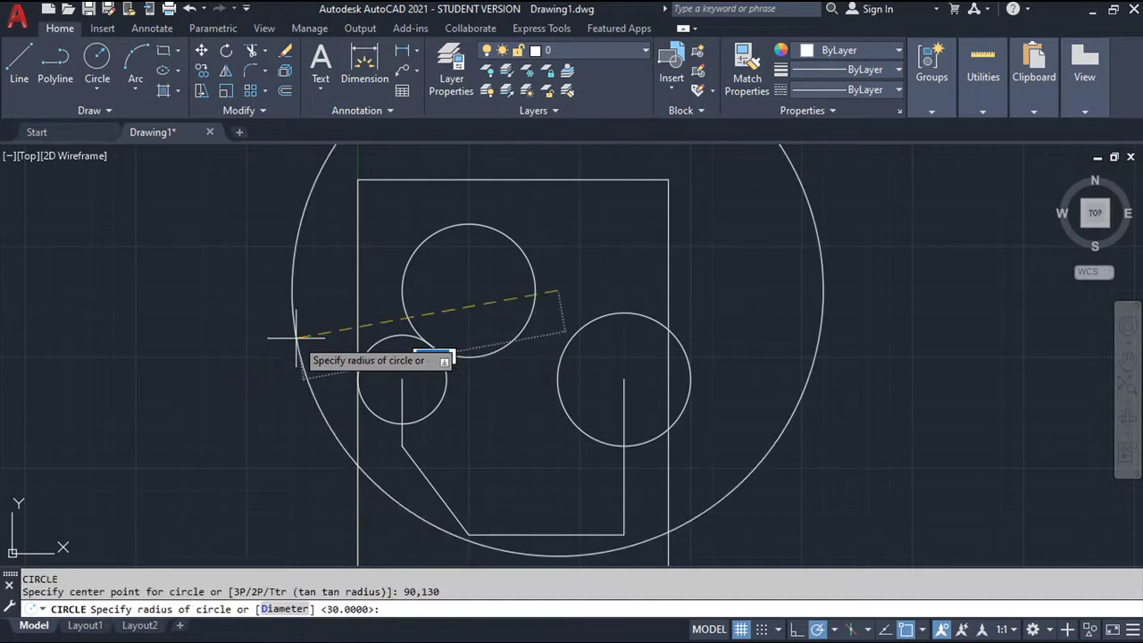
pyautogui.write('30')
pyautogui.press('Return')
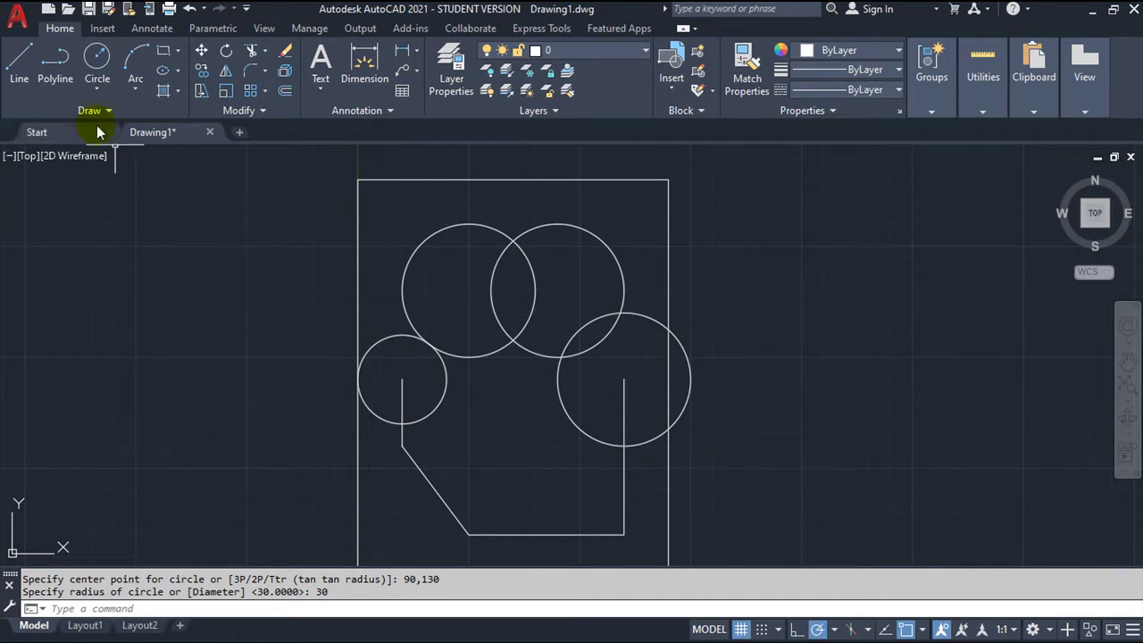
# Draw a vertical line from 50,160 down to where it meets the arc
pyautogui.click(18, 59)
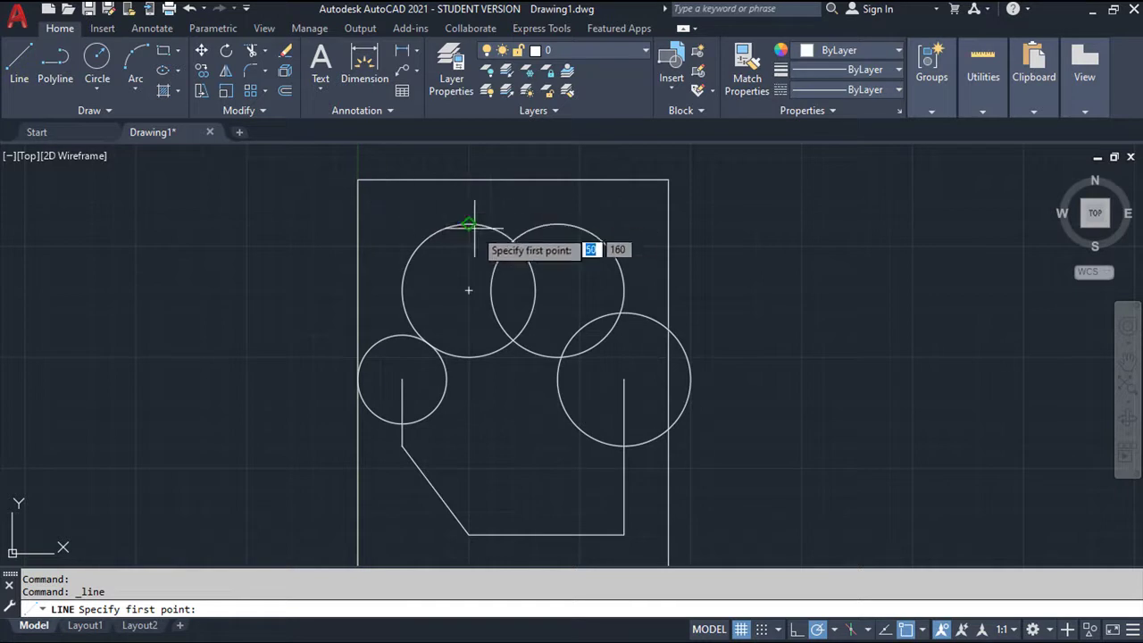
pyautogui.click(623, 299)
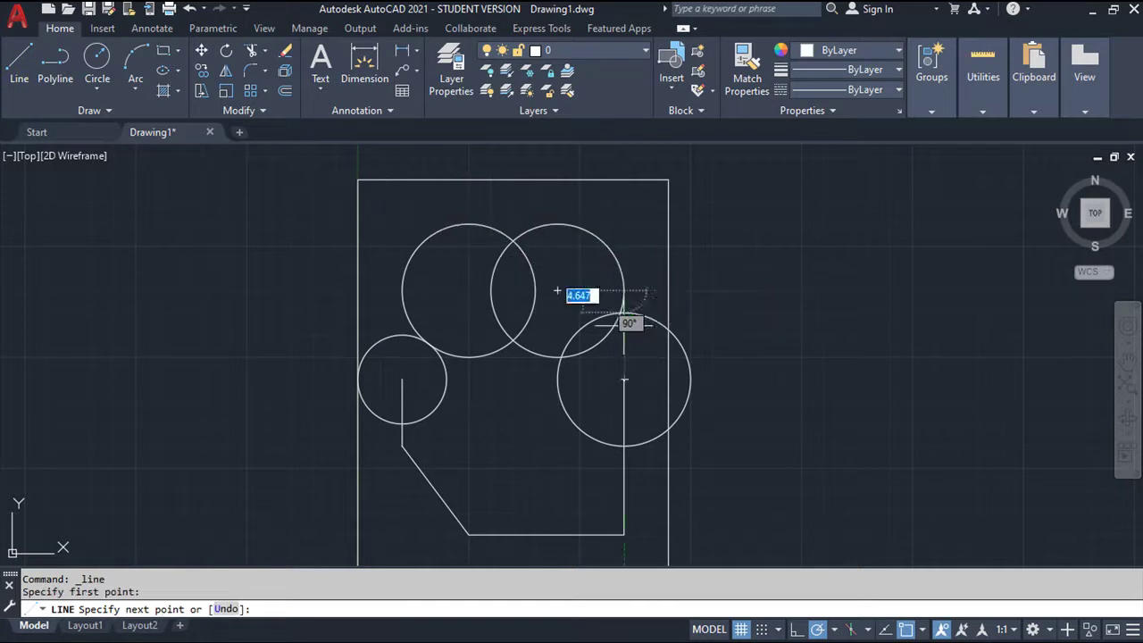
pyautogui.scroll(3, 641, 339)
pyautogui.scroll(3, 613, 301)
pyautogui.moveTo(612, 357); pyautogui.dragTo(576, 511, button='middle')
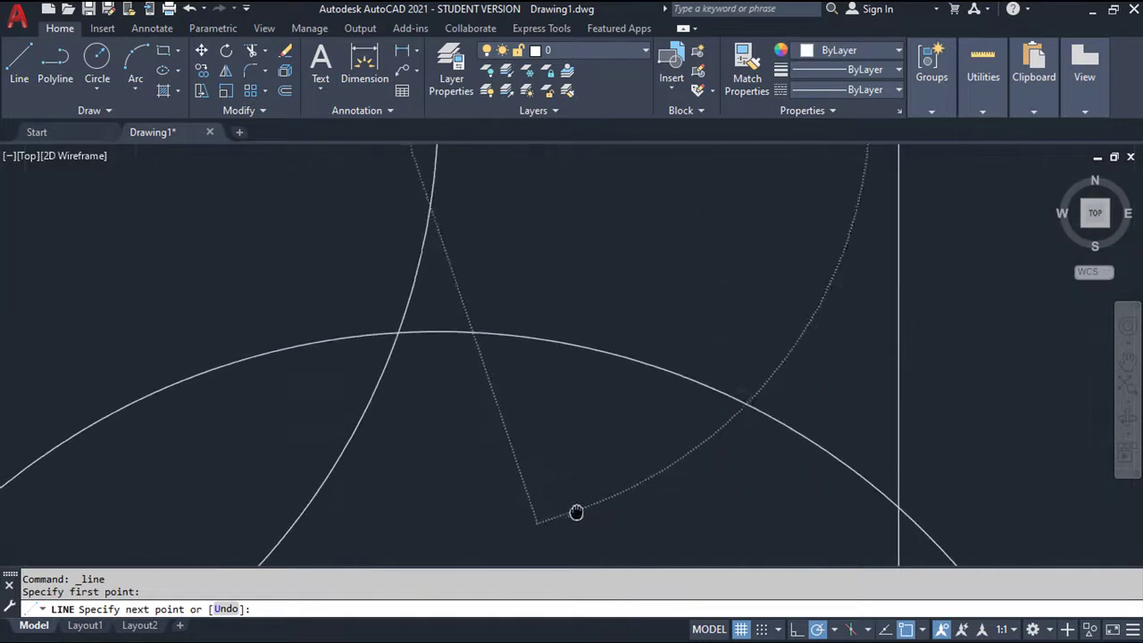
pyautogui.click(438, 330)
pyautogui.press('Return')
pyautogui.scroll(1, 456, 341)
pyautogui.scroll(-2, 455, 340)
pyautogui.scroll(-2, 453, 337)
pyautogui.scroll(-1, 429, 330)
pyautogui.moveTo(408, 326); pyautogui.dragTo(625, 354, button='middle')
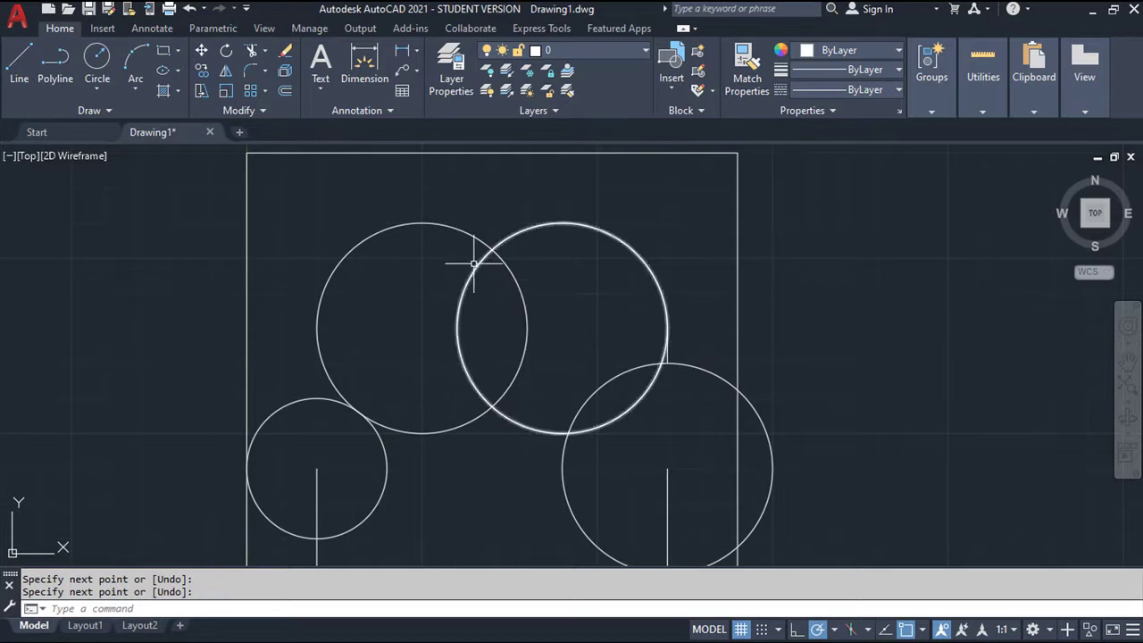
pyautogui.click(22, 67)
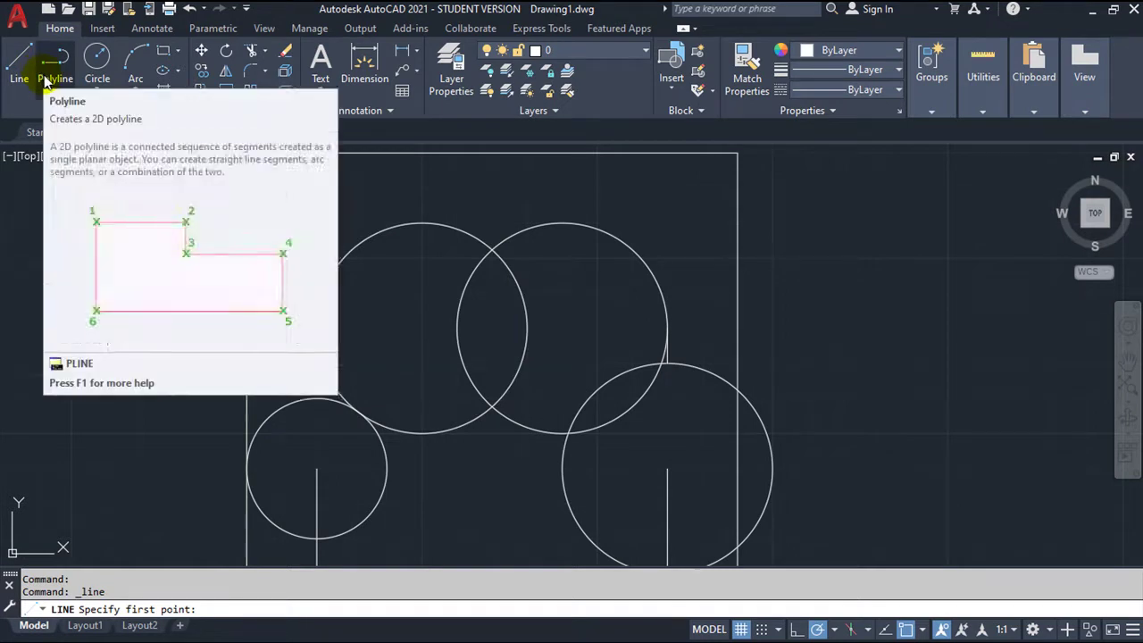
# Draw a line from 70,120 to 90,160 across the upper circles
pyautogui.write('70')
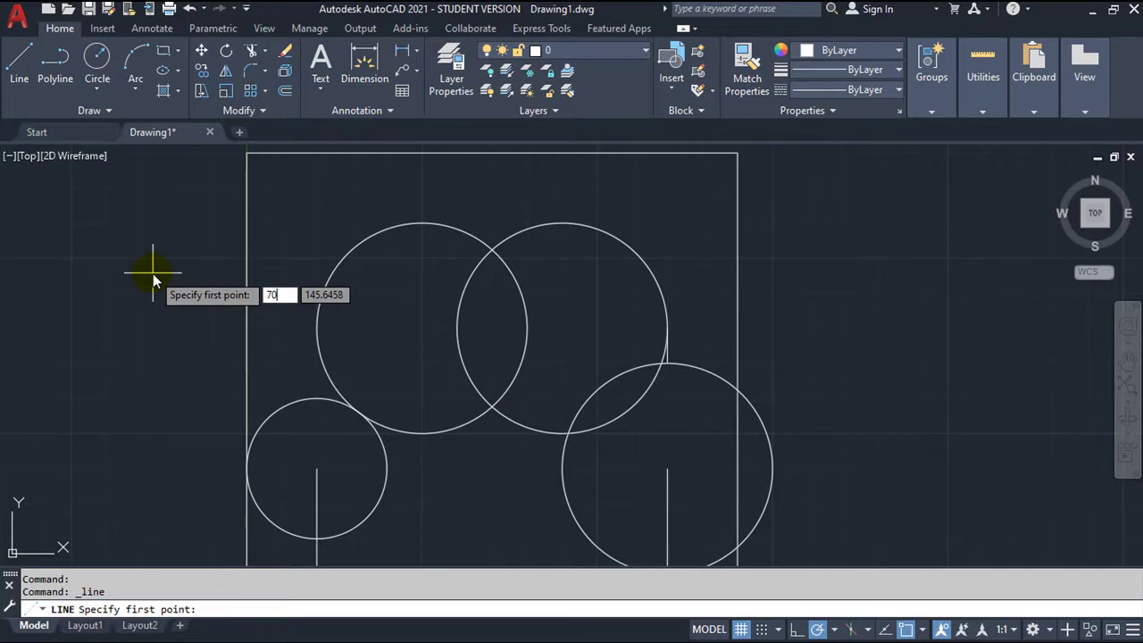
pyautogui.press('Tab')
pyautogui.write('120')
pyautogui.press('Return')
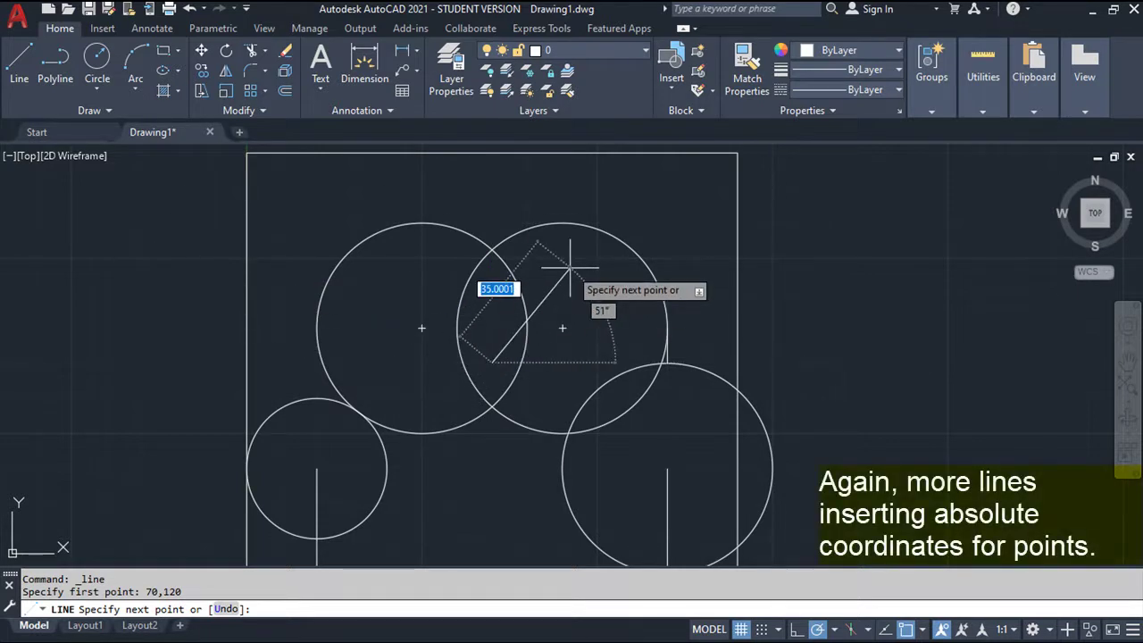
pyautogui.write('90')
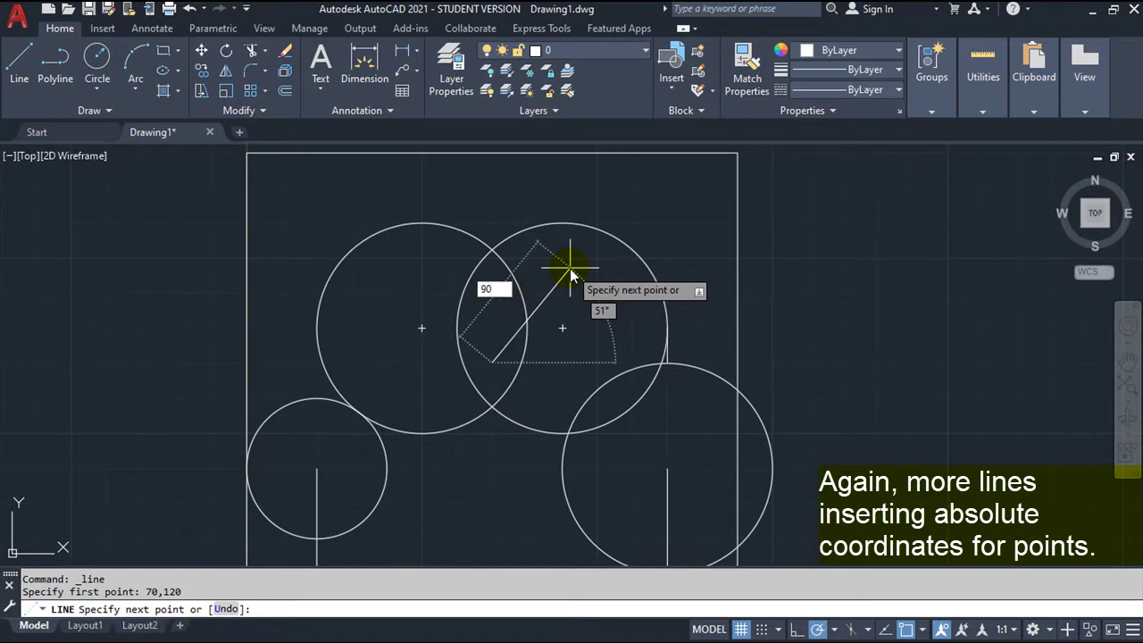
pyautogui.write(',')
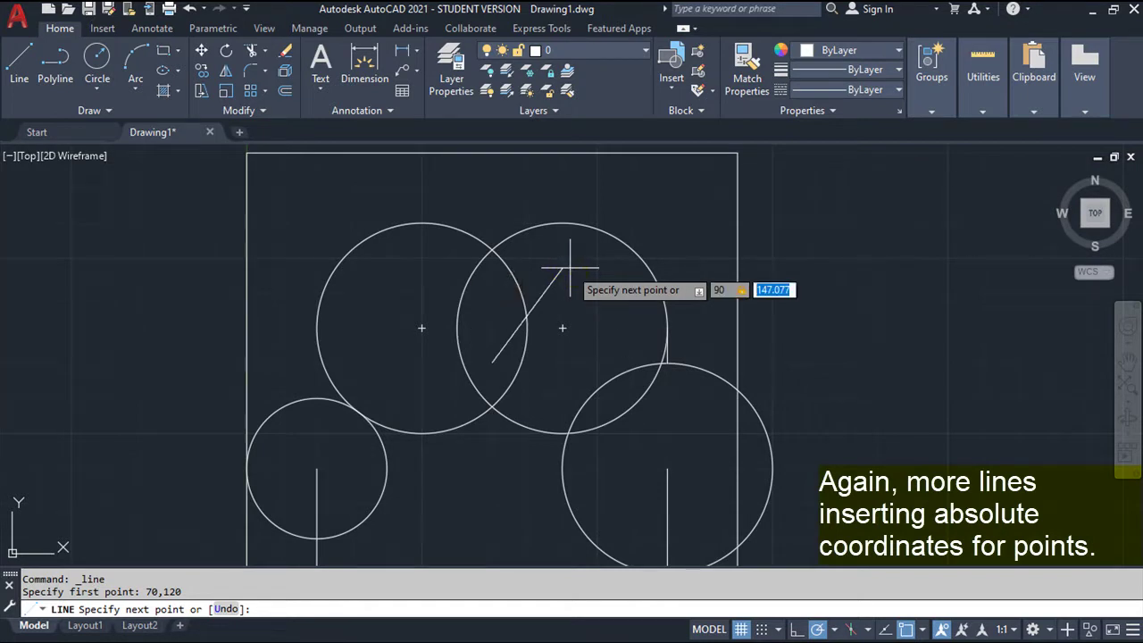
pyautogui.write('160')
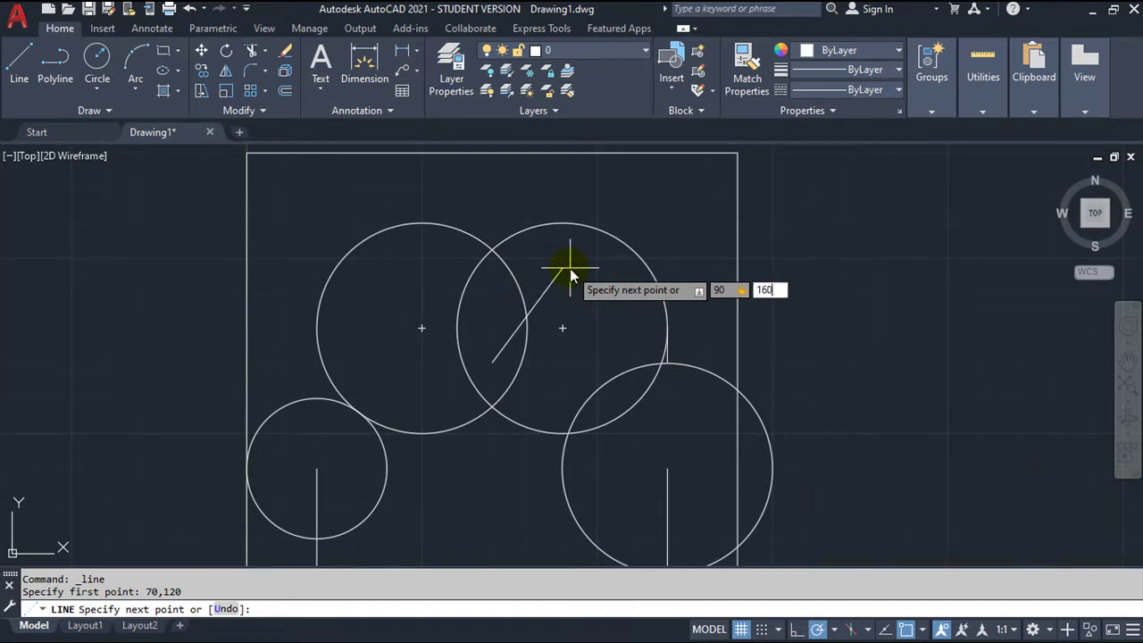
pyautogui.press('Return')
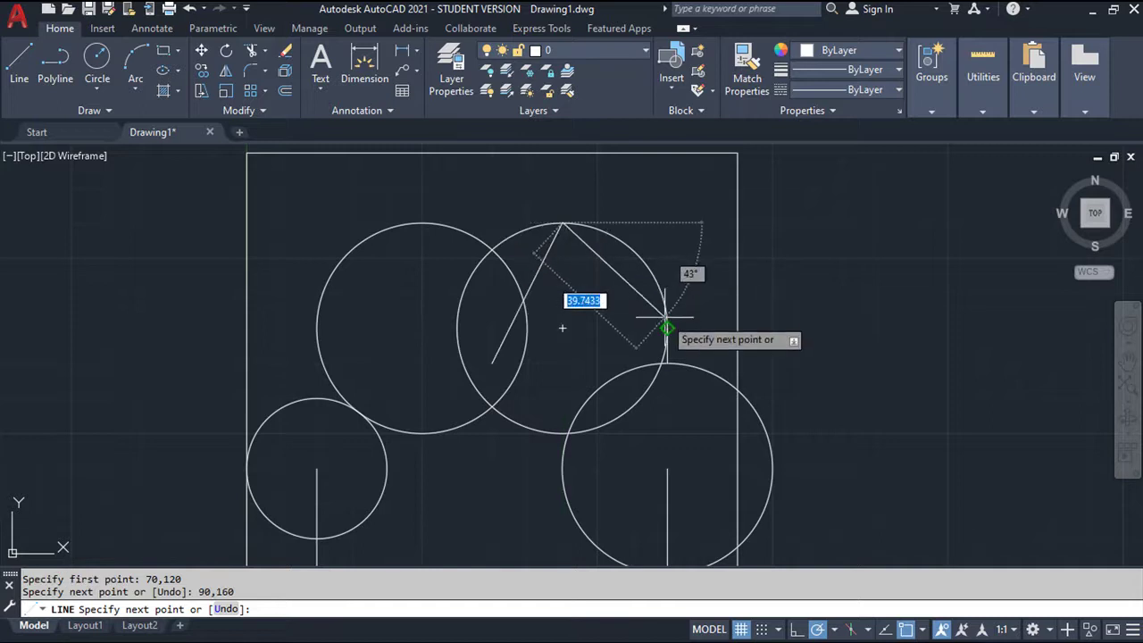
pyautogui.press('Return')
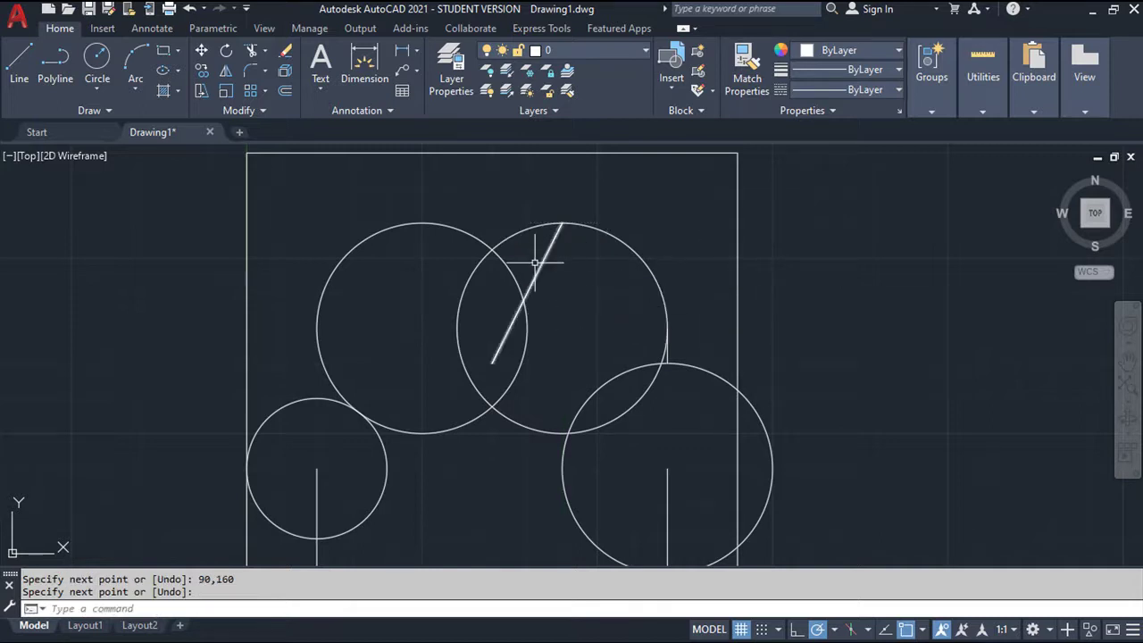
pyautogui.click(19, 59)
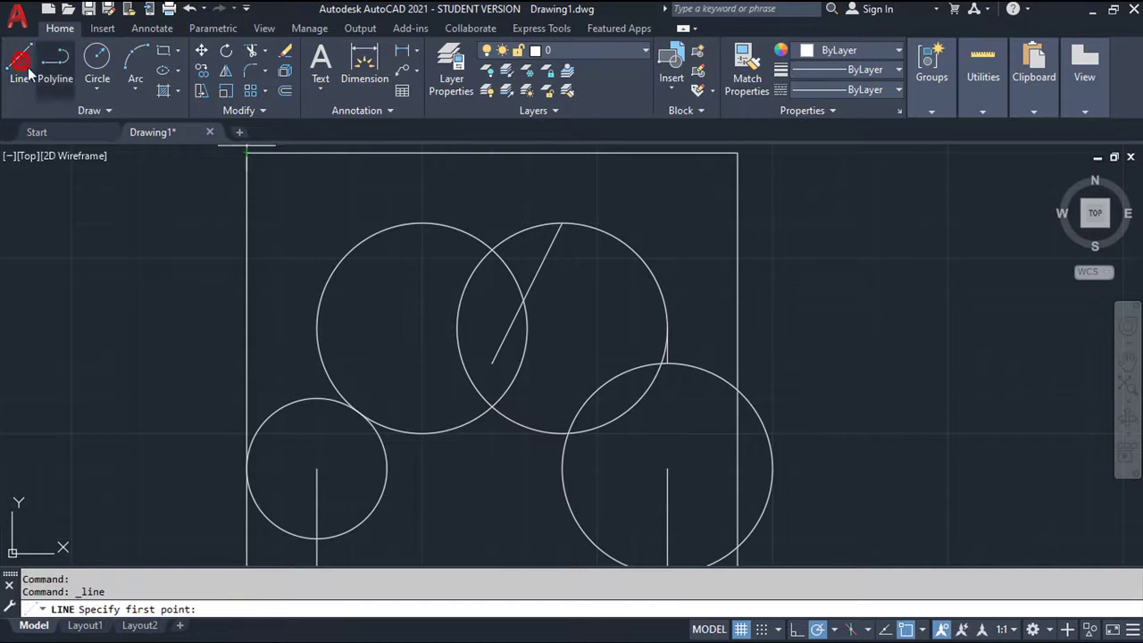
# Draw a line from the previous line's lower end to 50,160
pyautogui.click(492, 362)
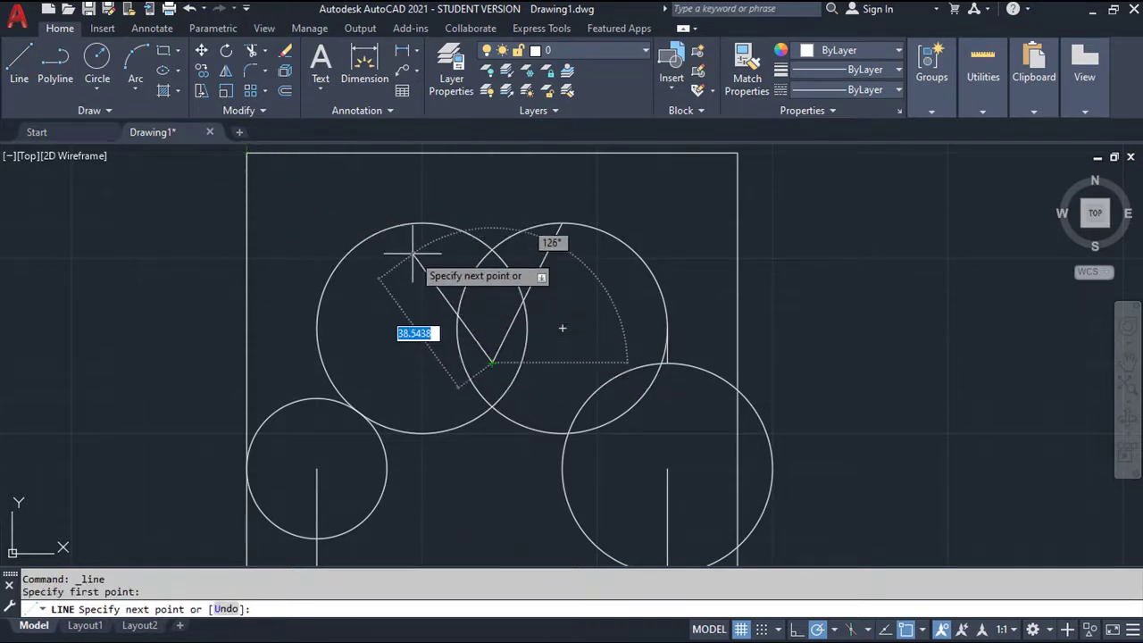
pyautogui.write('5')
pyautogui.write('0')
pyautogui.press('Tab')
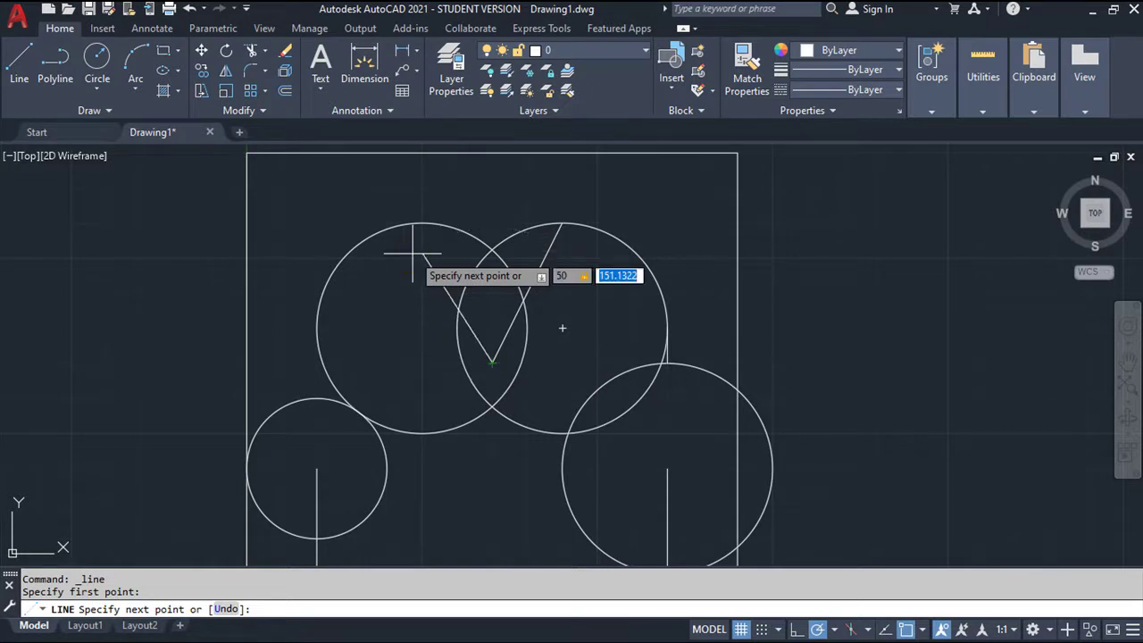
pyautogui.press('Return')
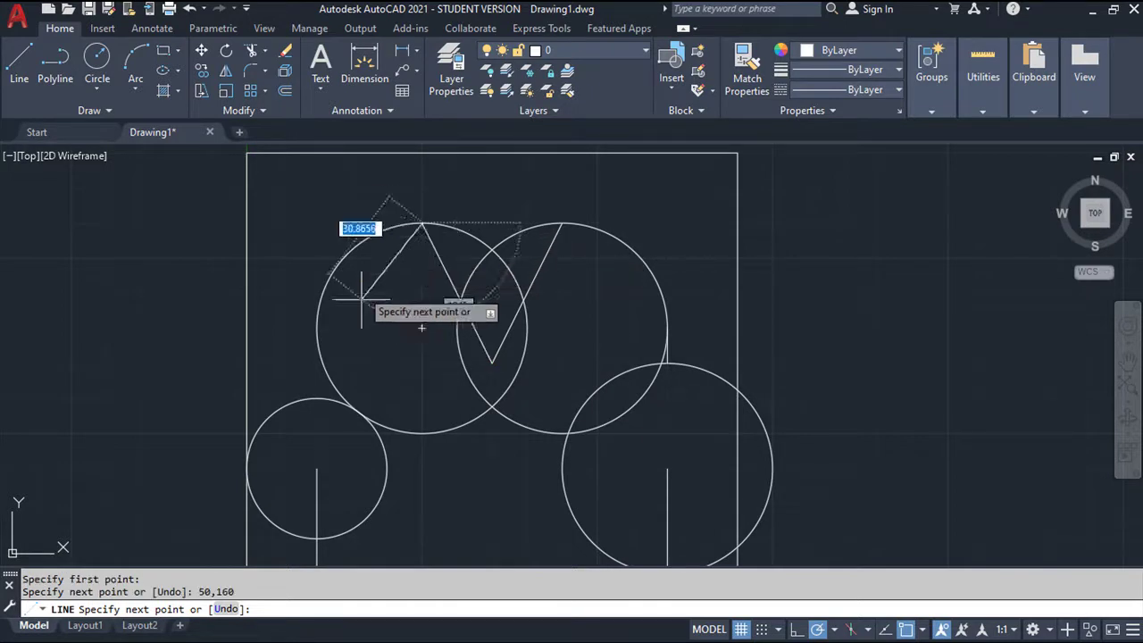
pyautogui.press('Return')
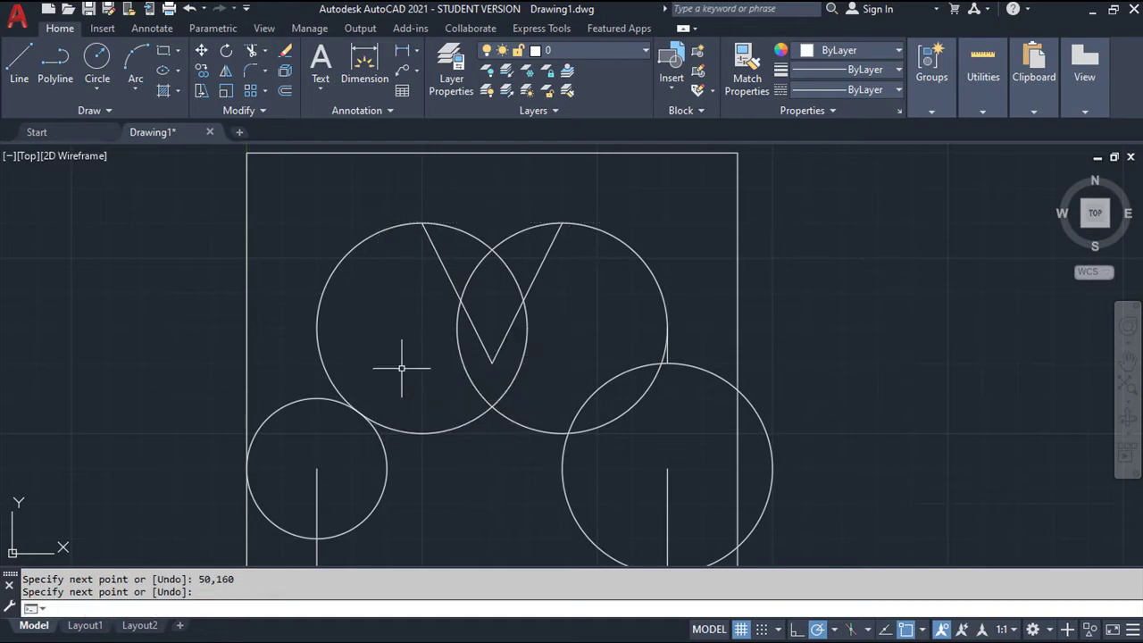
pyautogui.moveTo(394, 371); pyautogui.dragTo(410, 289, button='middle')
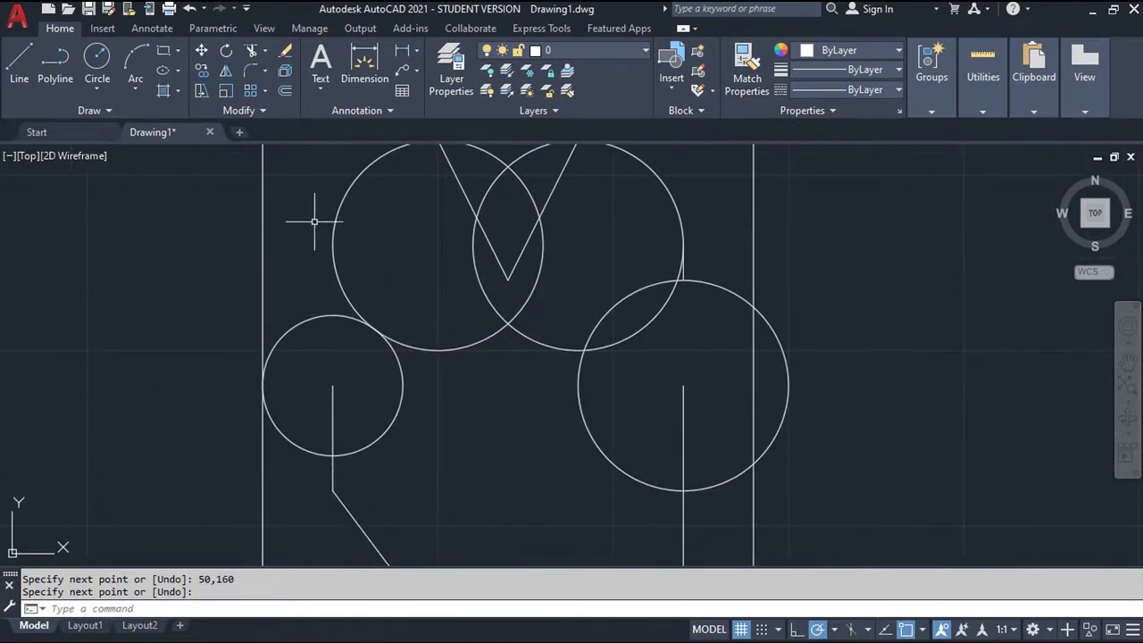
# Draw a diagonal line from the small circle's centre up into the upper-left circle
pyautogui.click(19, 64)
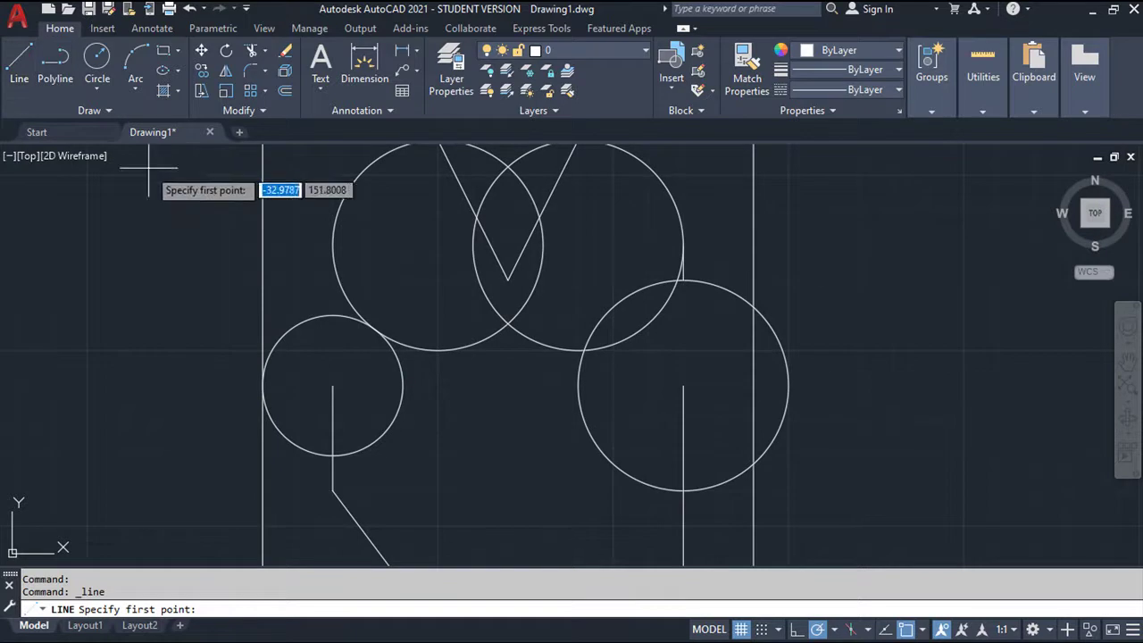
pyautogui.click(332, 385)
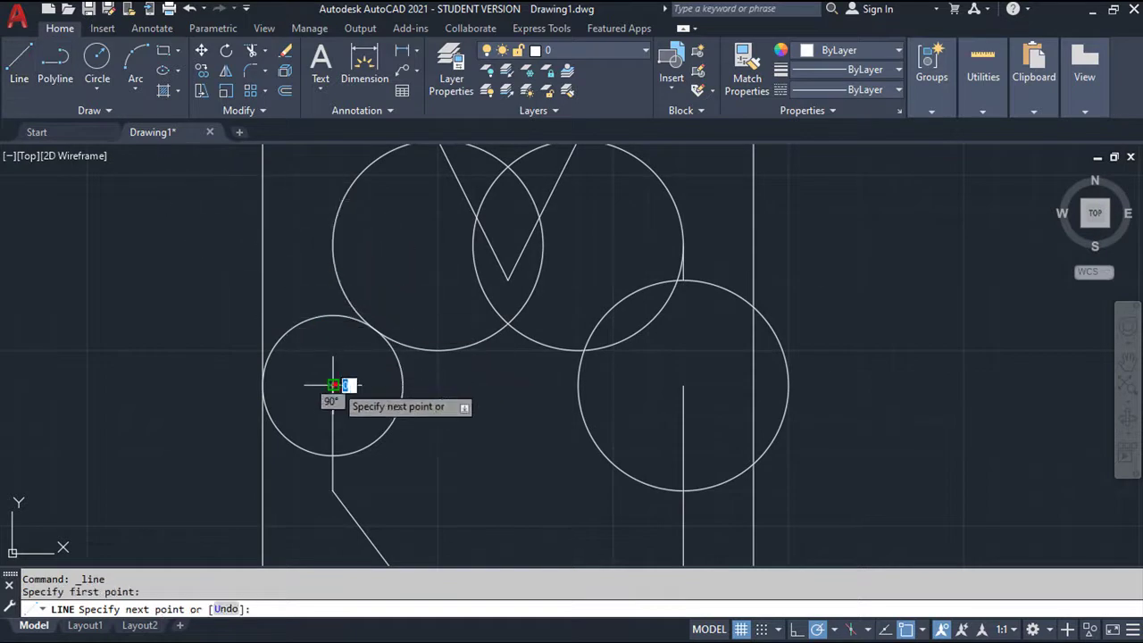
pyautogui.click(436, 250)
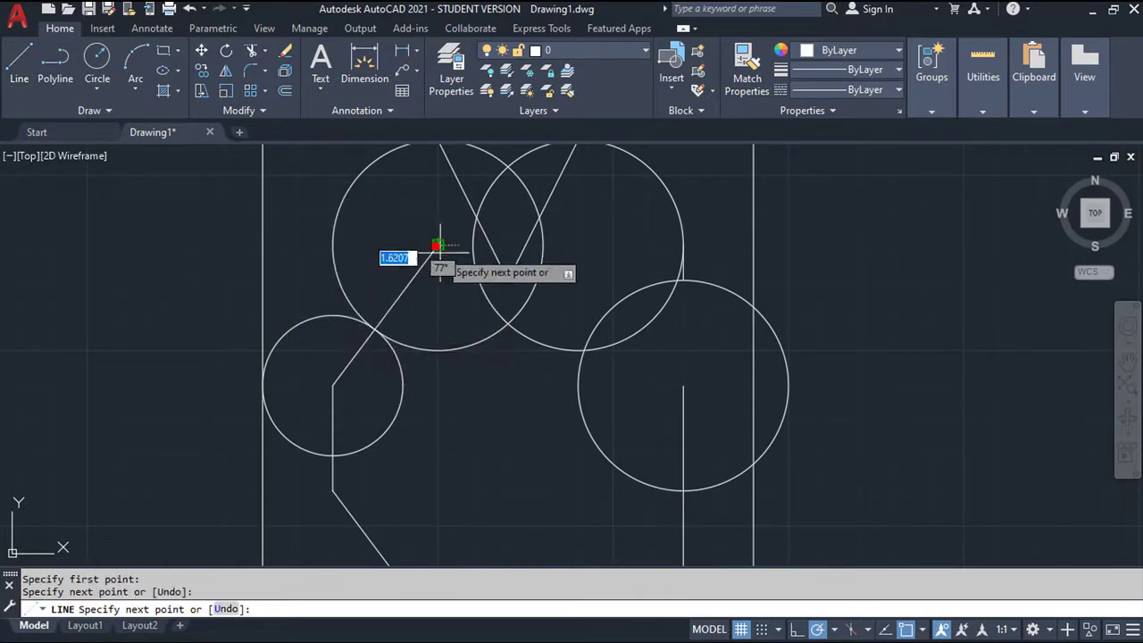
pyautogui.press('Return')
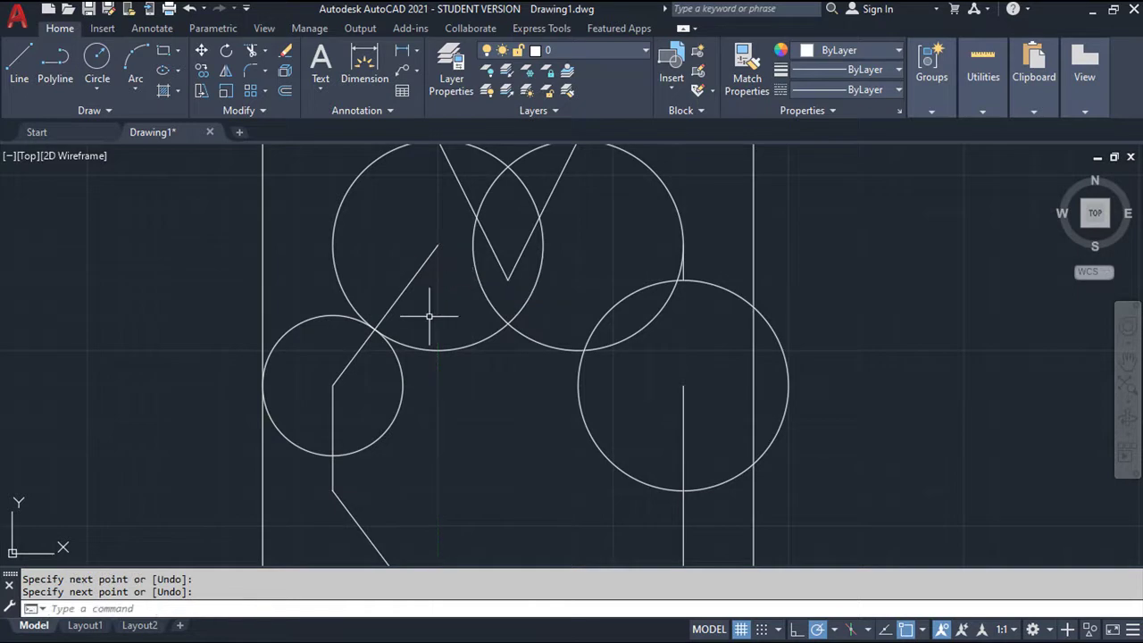
pyautogui.moveTo(455, 363); pyautogui.dragTo(435, 413, button='middle')
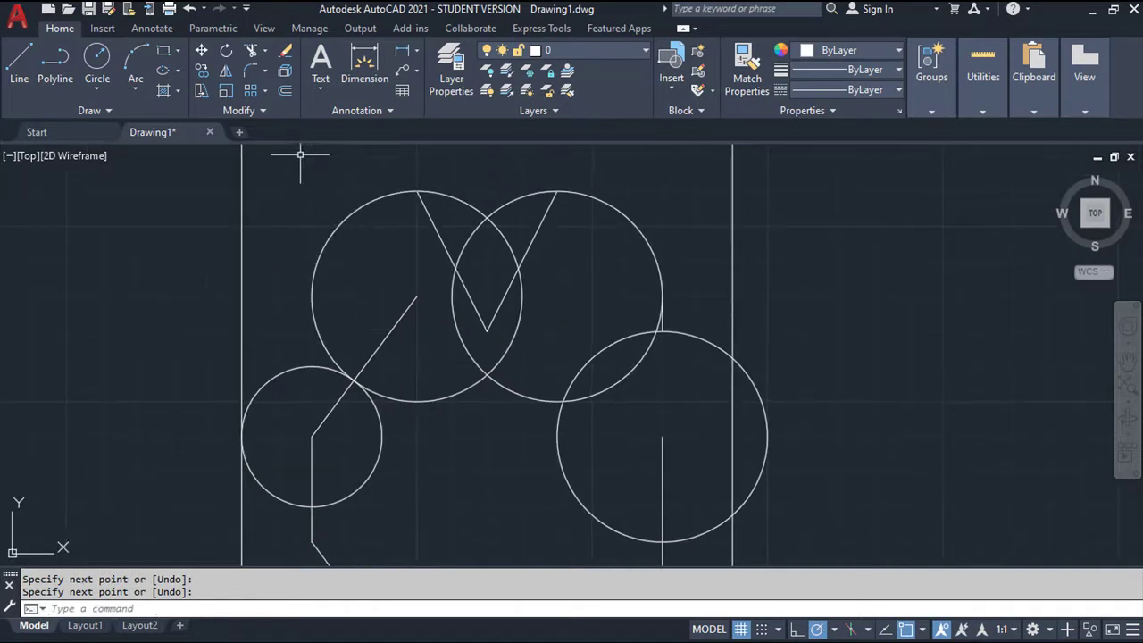
pyautogui.click(252, 52)
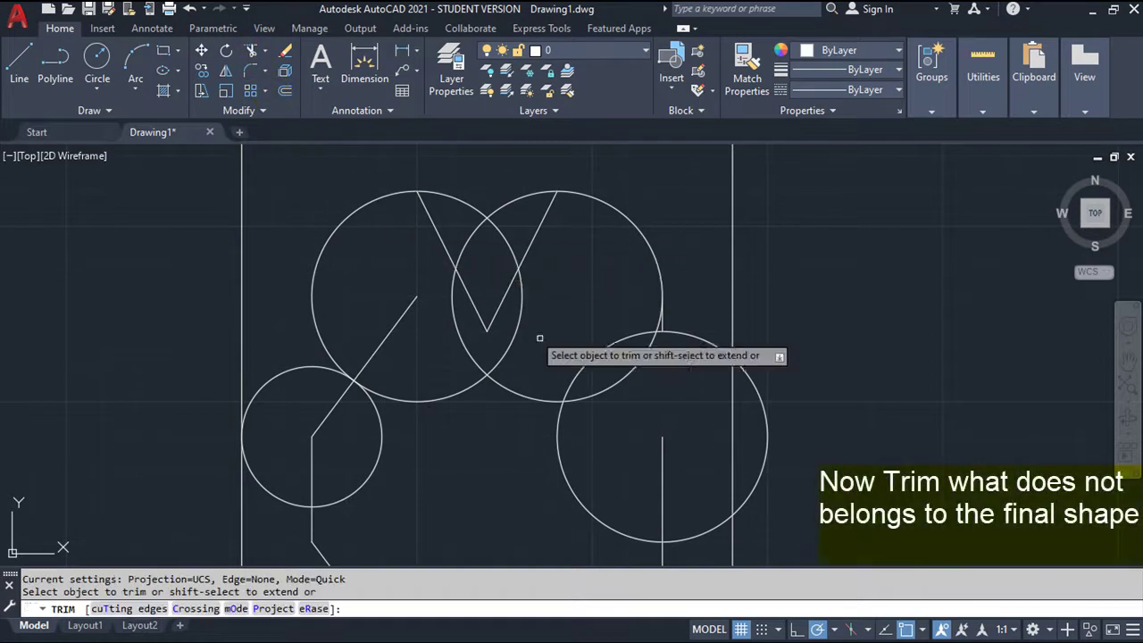
# Fence-trim the unwanted right-side arc and the bulging arc
pyautogui.click(815, 541)
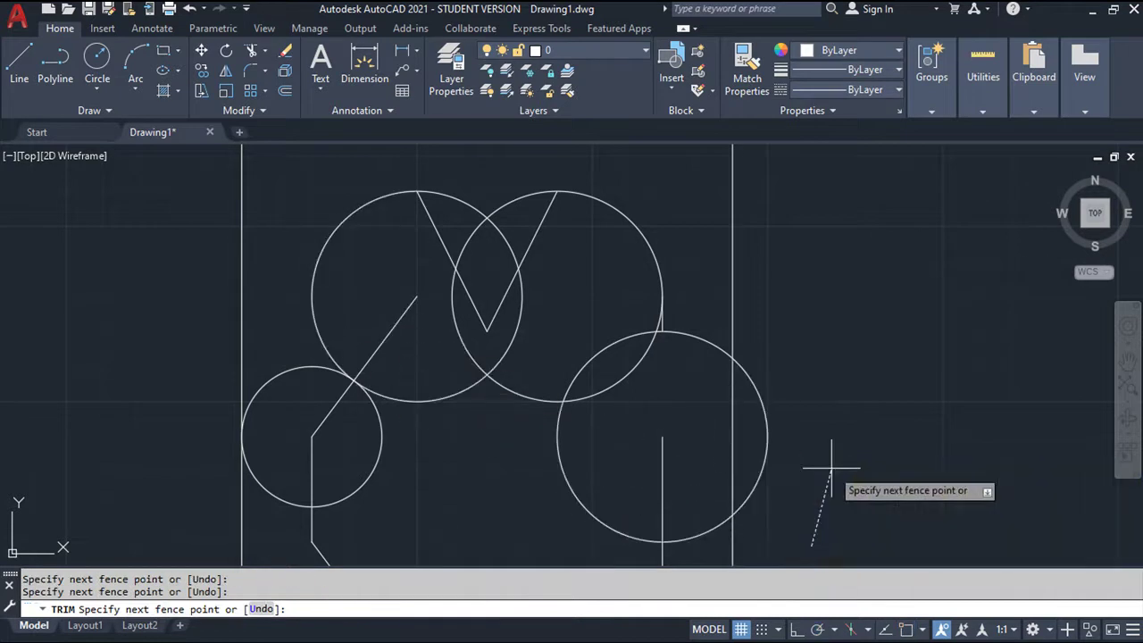
pyautogui.rightClick(762, 430)
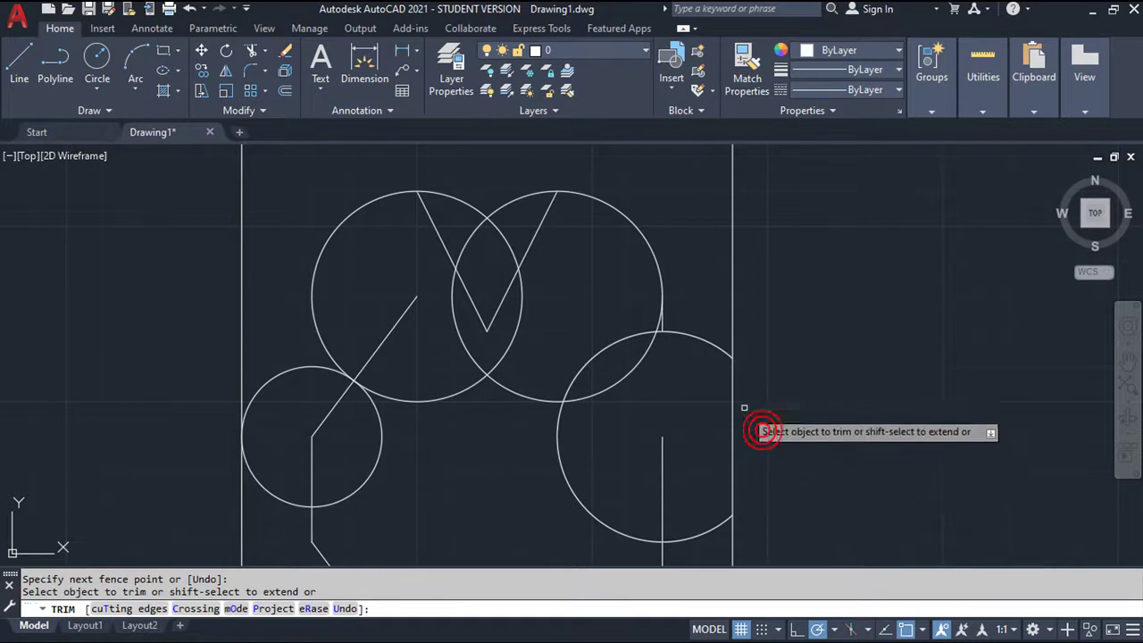
pyautogui.click(706, 353)
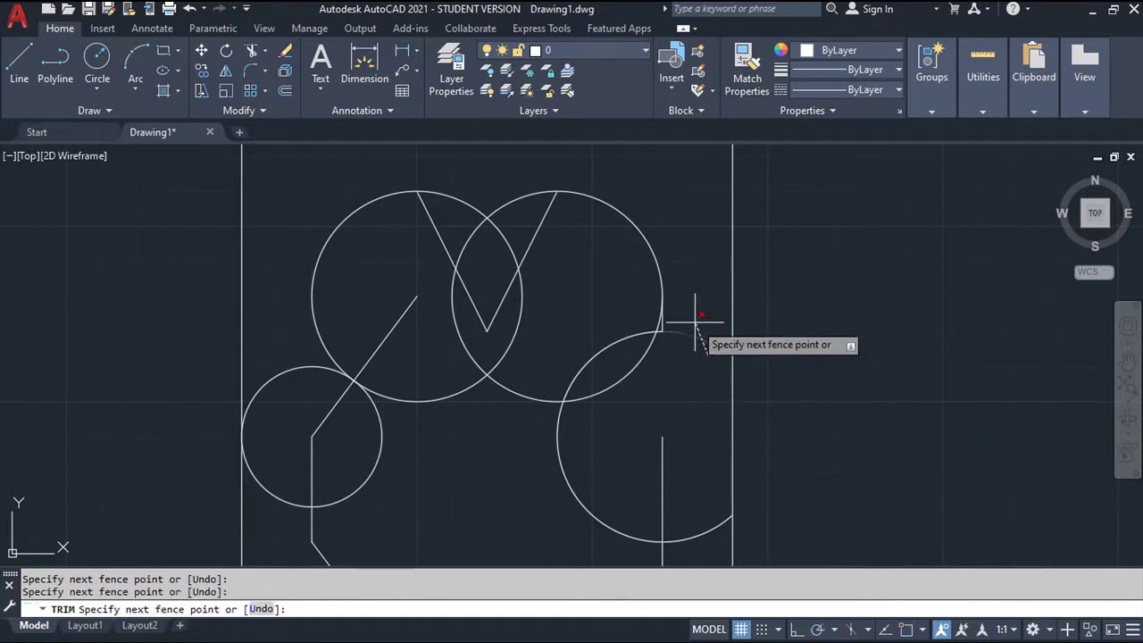
pyautogui.rightClick(696, 319)
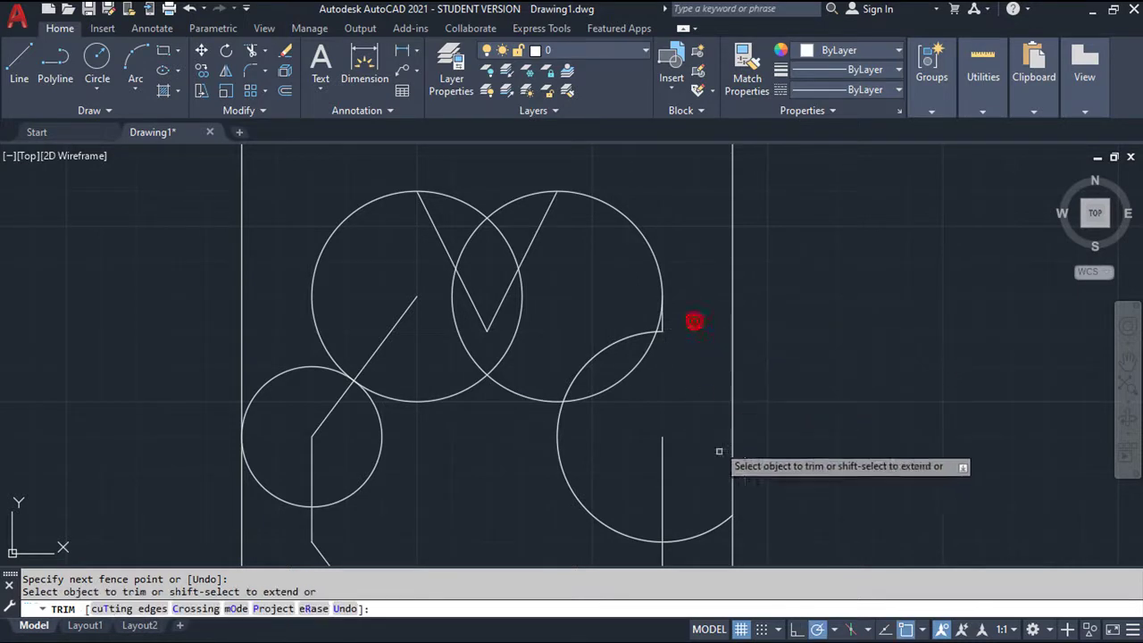
# Trim the short vertical line and leftover piece, then reframe the whole profile
pyautogui.click(702, 518)
pyautogui.rightClick(706, 540)
pyautogui.click(674, 525)
pyautogui.rightClick(650, 492)
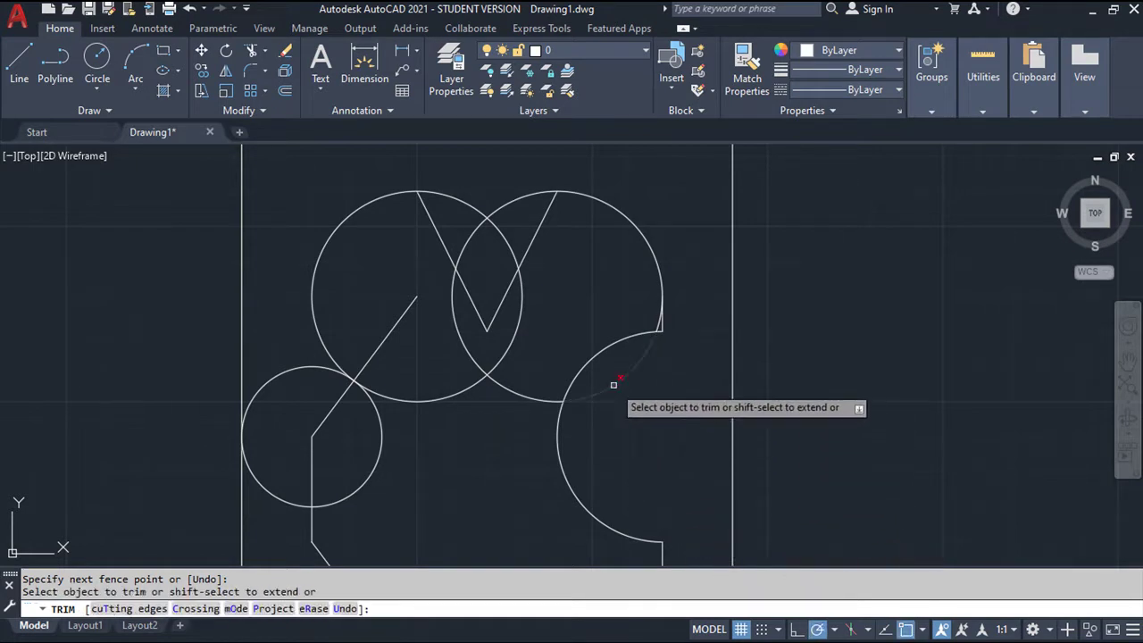
pyautogui.scroll(3, 643, 370)
pyautogui.scroll(3, 645, 336)
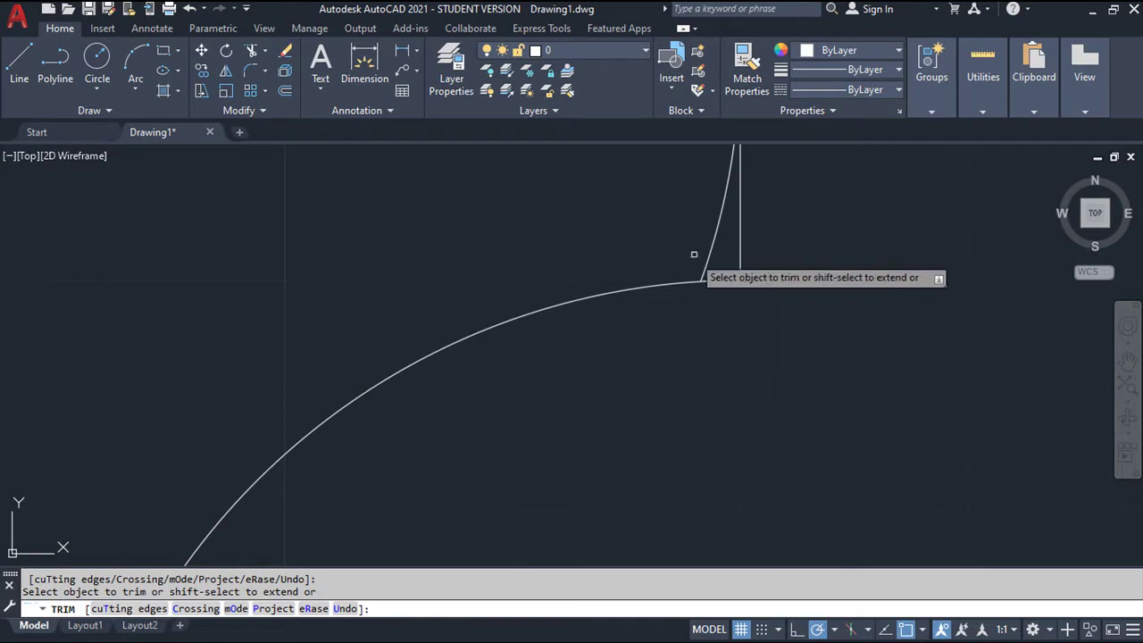
pyautogui.scroll(-3, 651, 352)
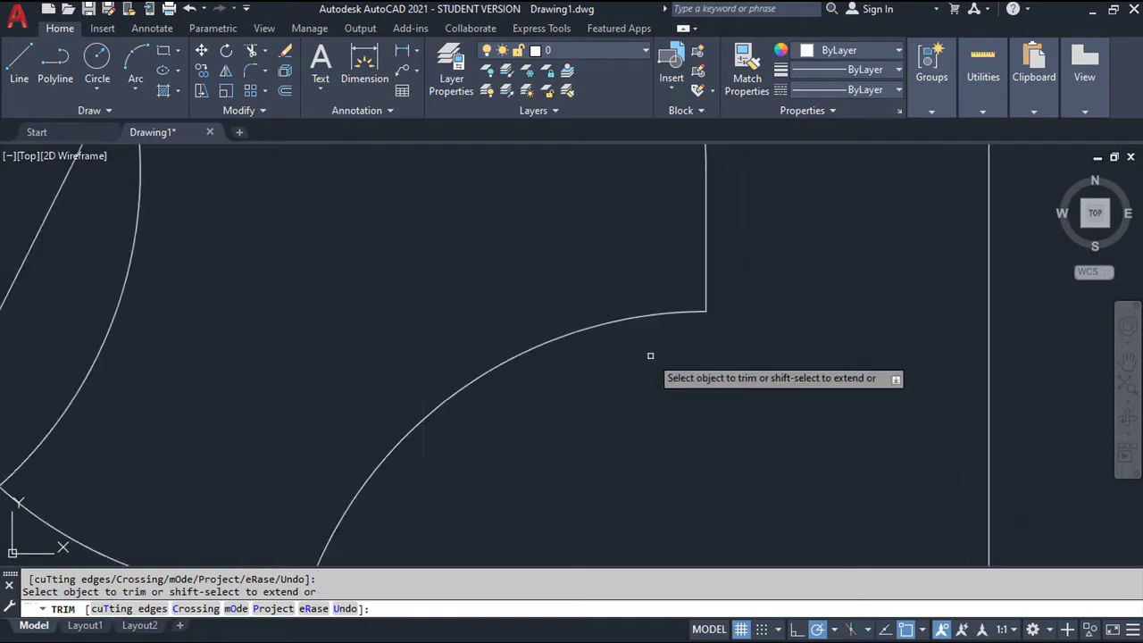
pyautogui.scroll(-2, 554, 295)
pyautogui.scroll(-2, 554, 295)
pyautogui.scroll(-2, 523, 273)
pyautogui.moveTo(523, 273); pyautogui.dragTo(648, 360, button='middle')
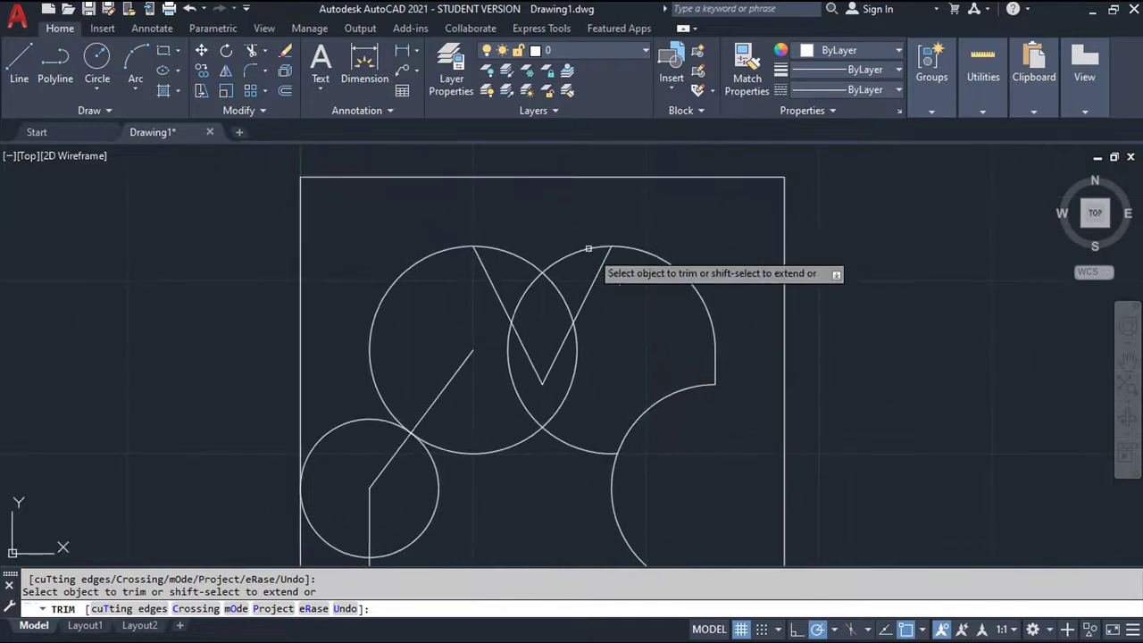
# Trim the overlapping arcs at the top and between the two M peaks
pyautogui.click(577, 223)
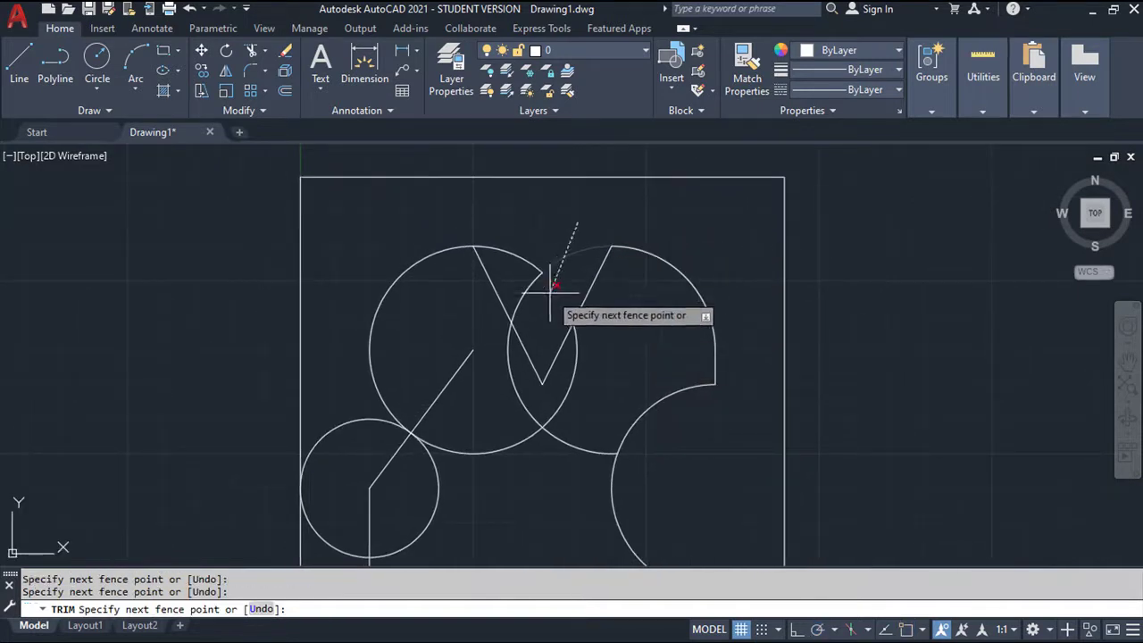
pyautogui.press('Return')
pyautogui.click(540, 298)
pyautogui.click(496, 237)
pyautogui.press('Return')
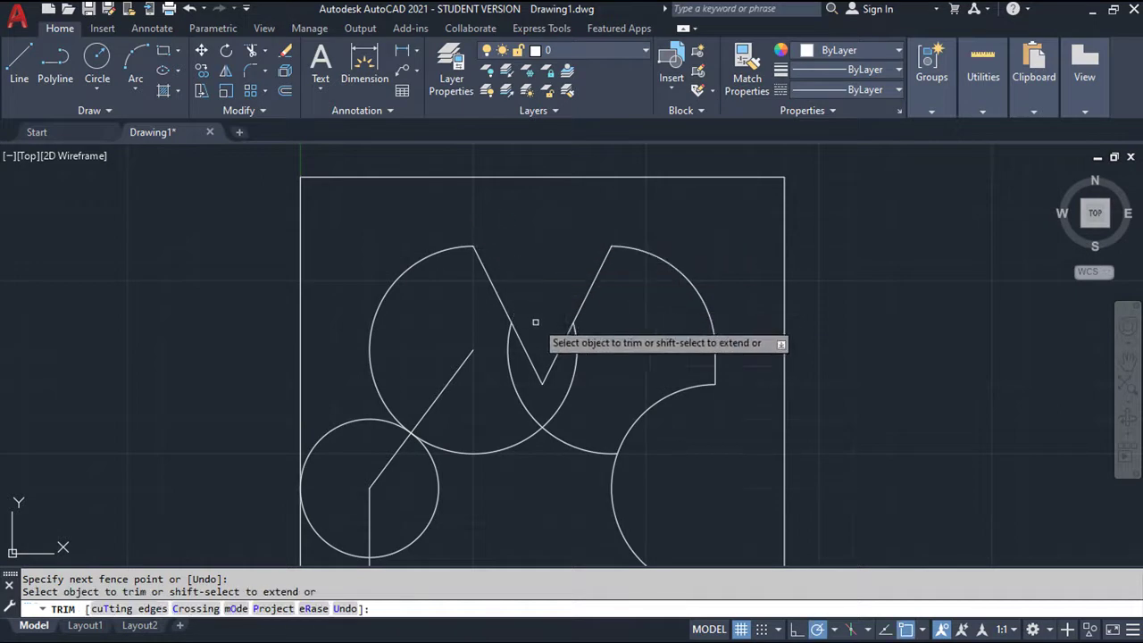
# Trim the arcs below the M's centre, cancel the unfinished fence, and restart Trim
pyautogui.click(579, 477)
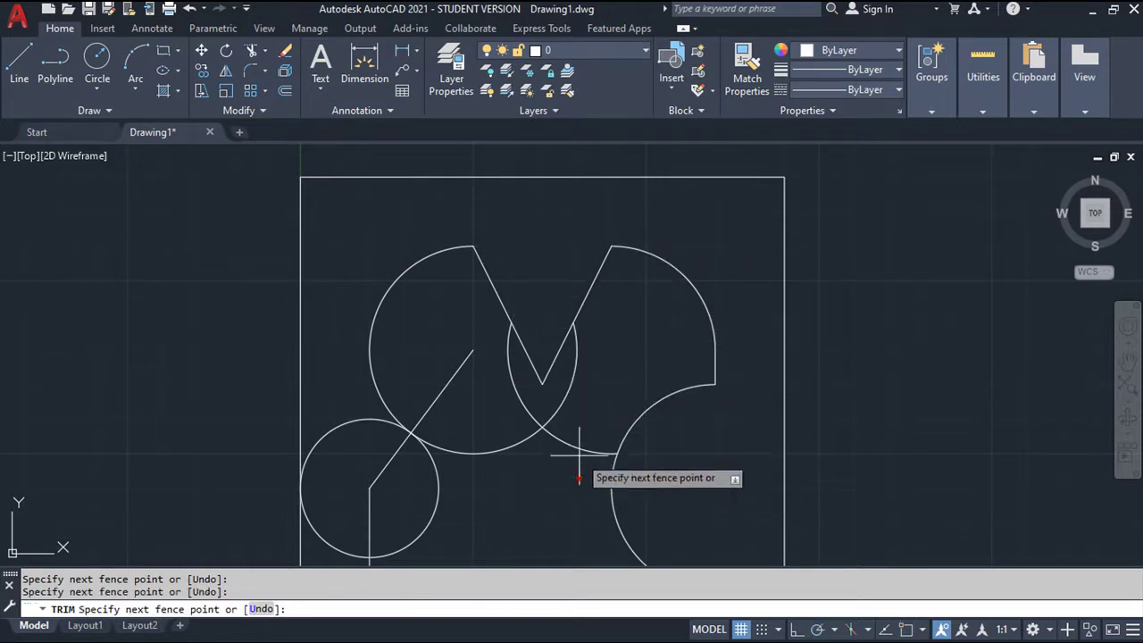
pyautogui.press('Return')
pyautogui.click(551, 466)
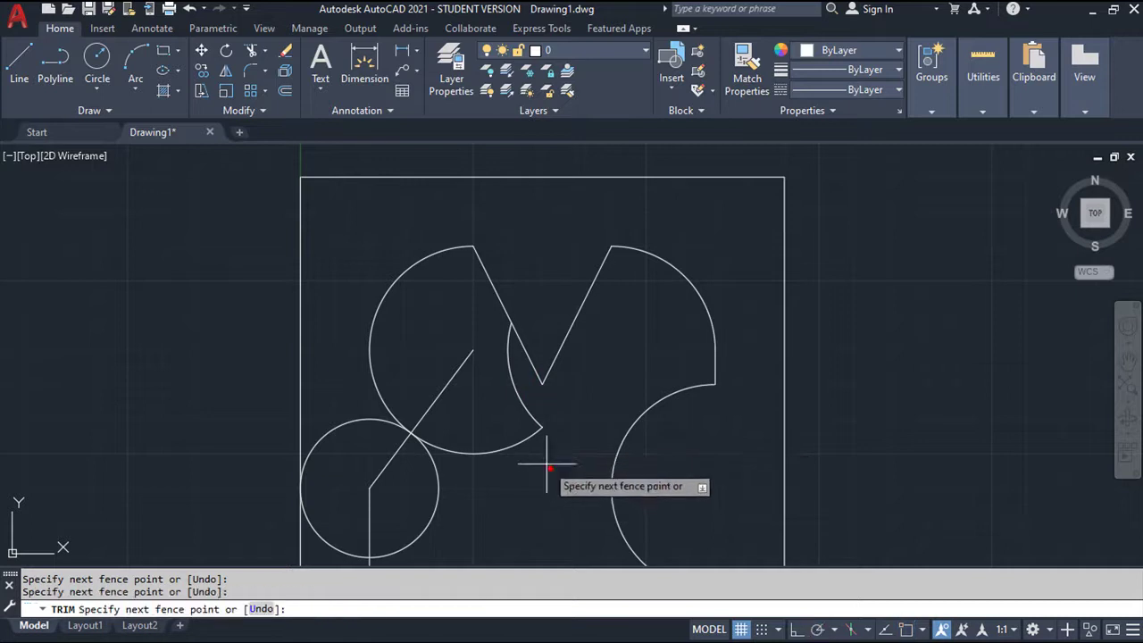
pyautogui.click(527, 399)
pyautogui.press('Return')
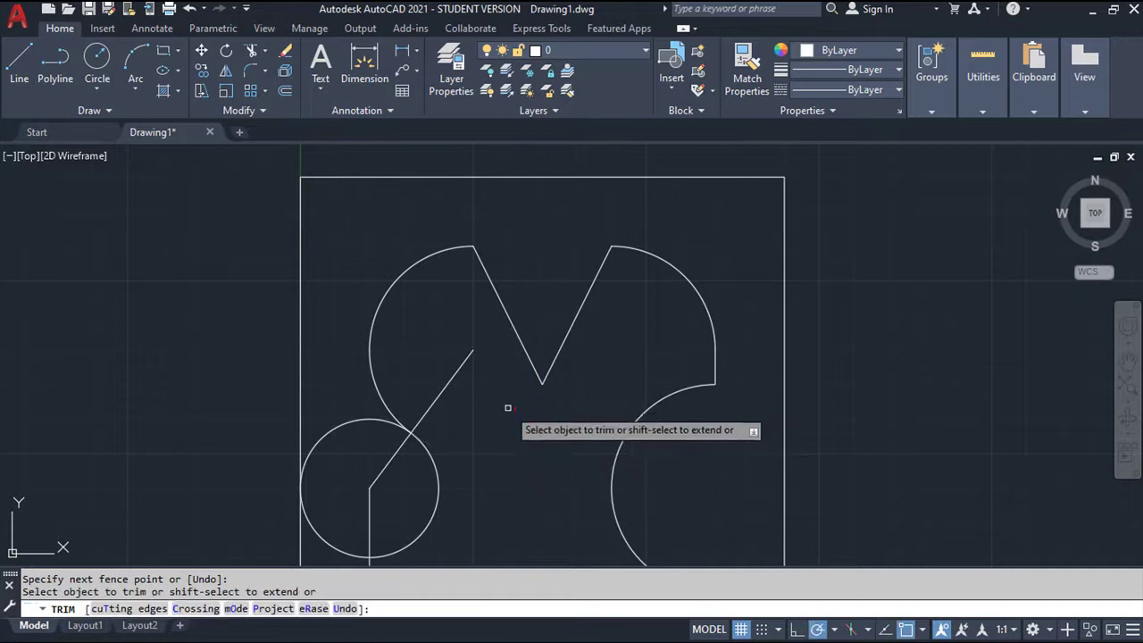
pyautogui.click(450, 510)
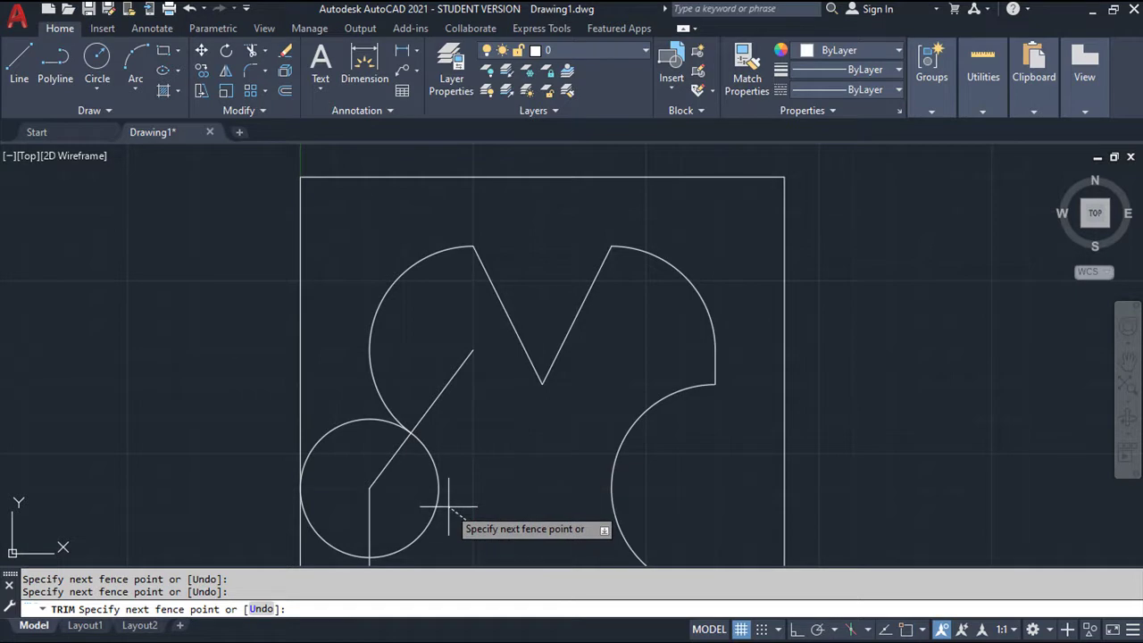
pyautogui.press('Escape')
pyautogui.press('Return')
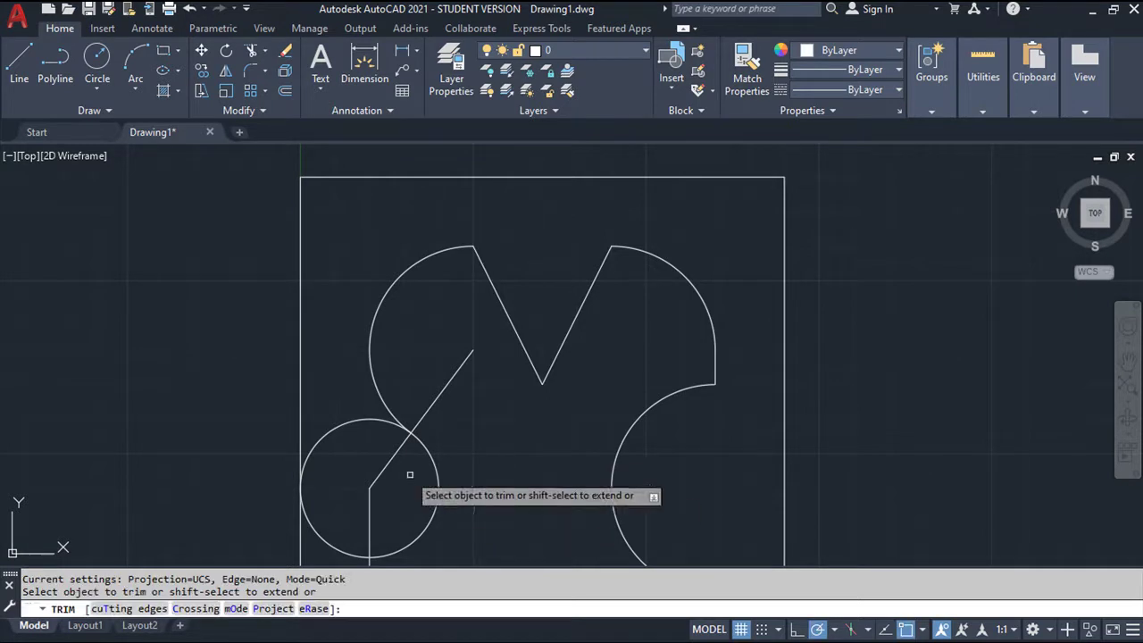
# Fence-trim the small circle's upper-left arc and the large circle's lower-left arc
pyautogui.click(366, 445)
pyautogui.click(344, 405)
pyautogui.press('Return')
pyautogui.moveTo(369, 450); pyautogui.dragTo(401, 297, button='middle')
pyautogui.click(371, 376)
pyautogui.click(370, 408)
pyautogui.press('Return')
# Trim away the short vertical stub, the diagonal stub and the remaining leftover pieces
pyautogui.click(390, 382)
pyautogui.click(412, 382)
pyautogui.press('Return')
pyautogui.click(413, 337)
pyautogui.click(409, 301)
pyautogui.press('Return')
pyautogui.click(437, 277)
pyautogui.press('Return')
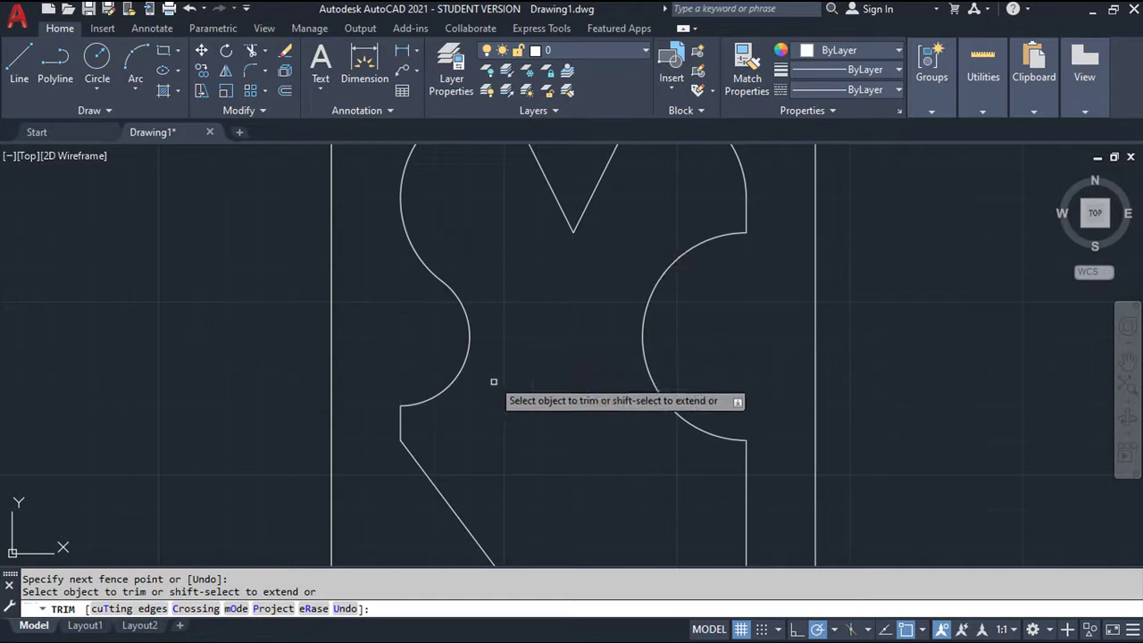
pyautogui.moveTo(528, 377); pyautogui.dragTo(520, 327, button='middle')
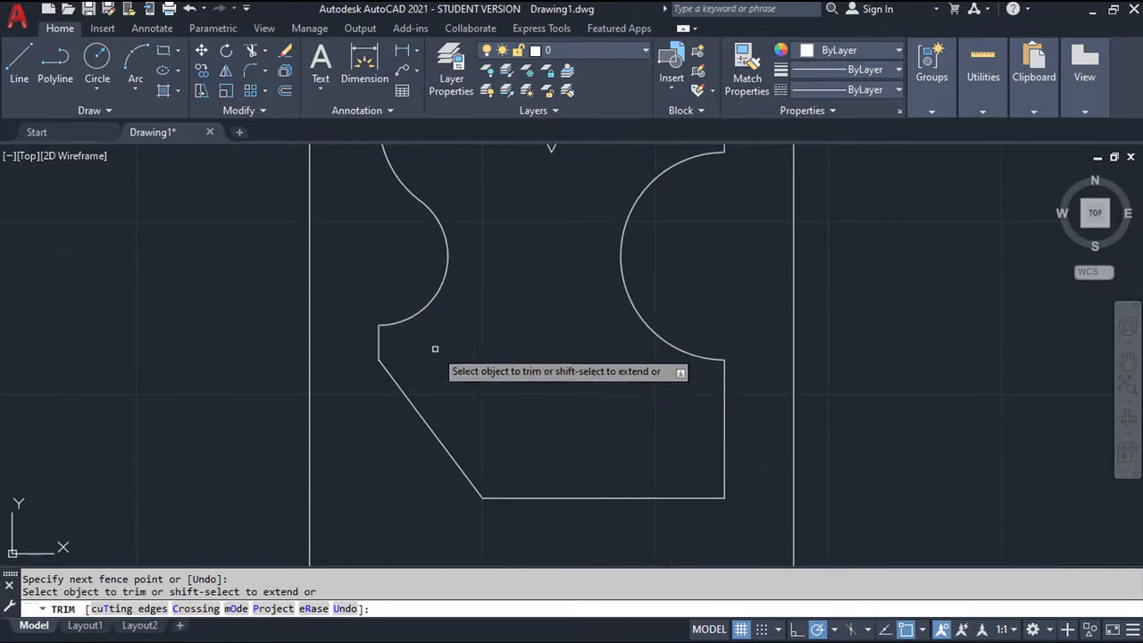
pyautogui.press('Escape')
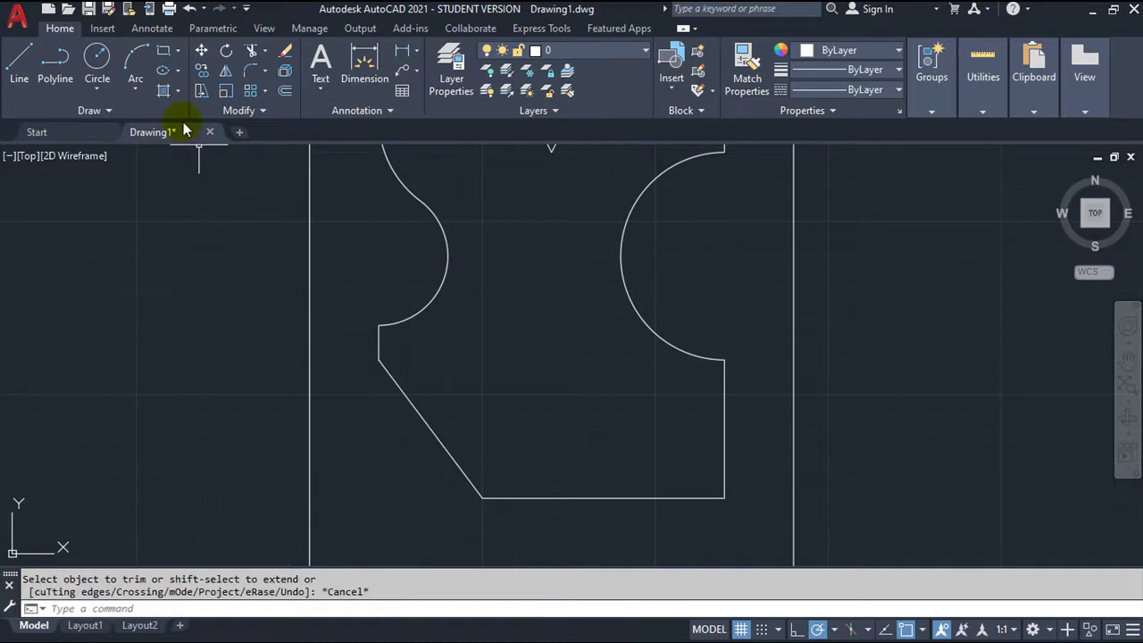
pyautogui.click(99, 67)
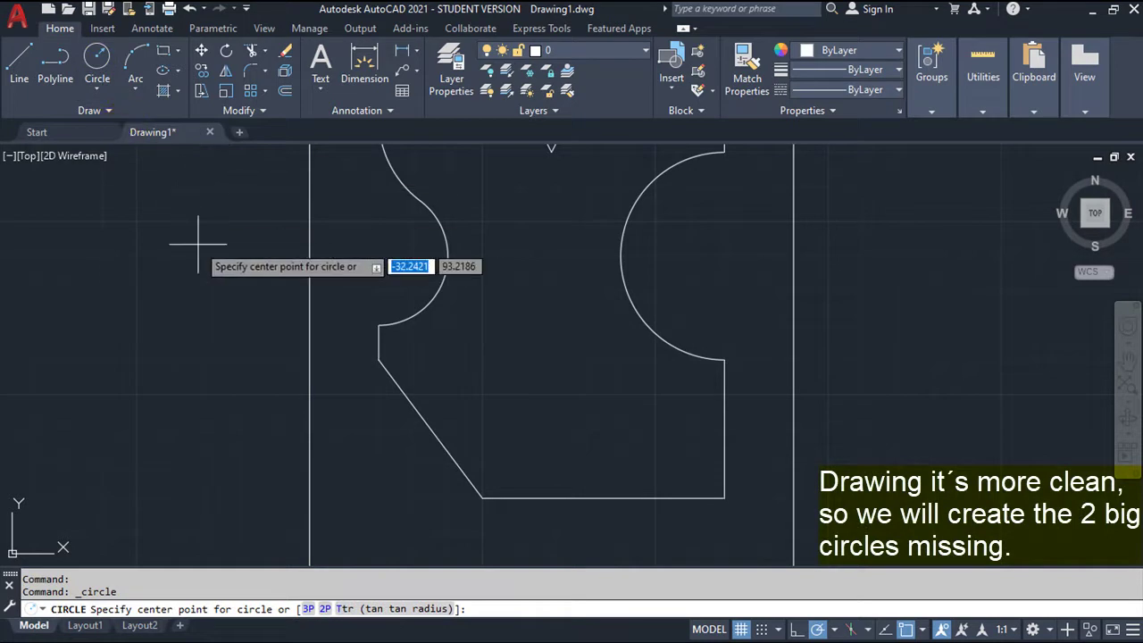
# Draw two radius-84.85 circles centred at -10,80 and 150,80, then zoom out to frame both
pyautogui.write('-10')
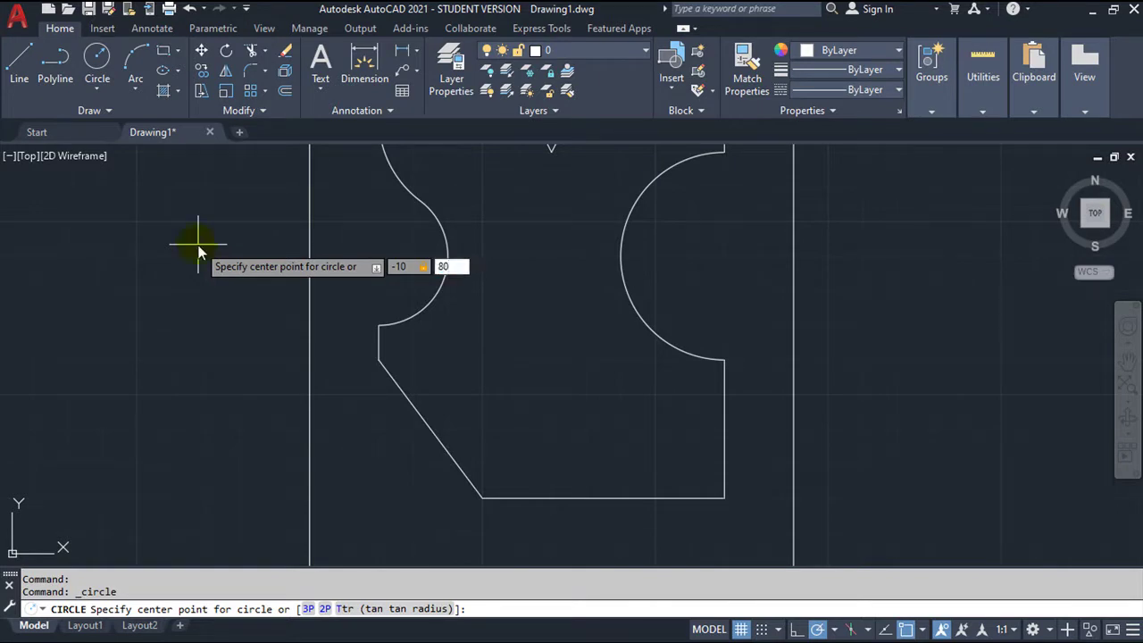
pyautogui.press('Return')
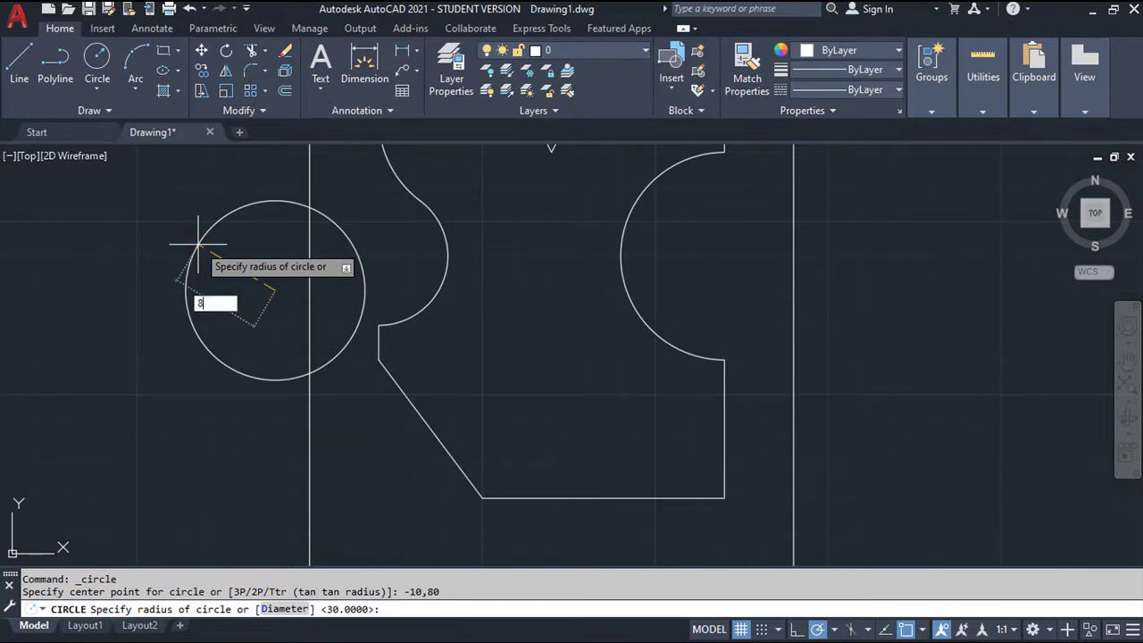
pyautogui.write('4.85')
pyautogui.press('Return')
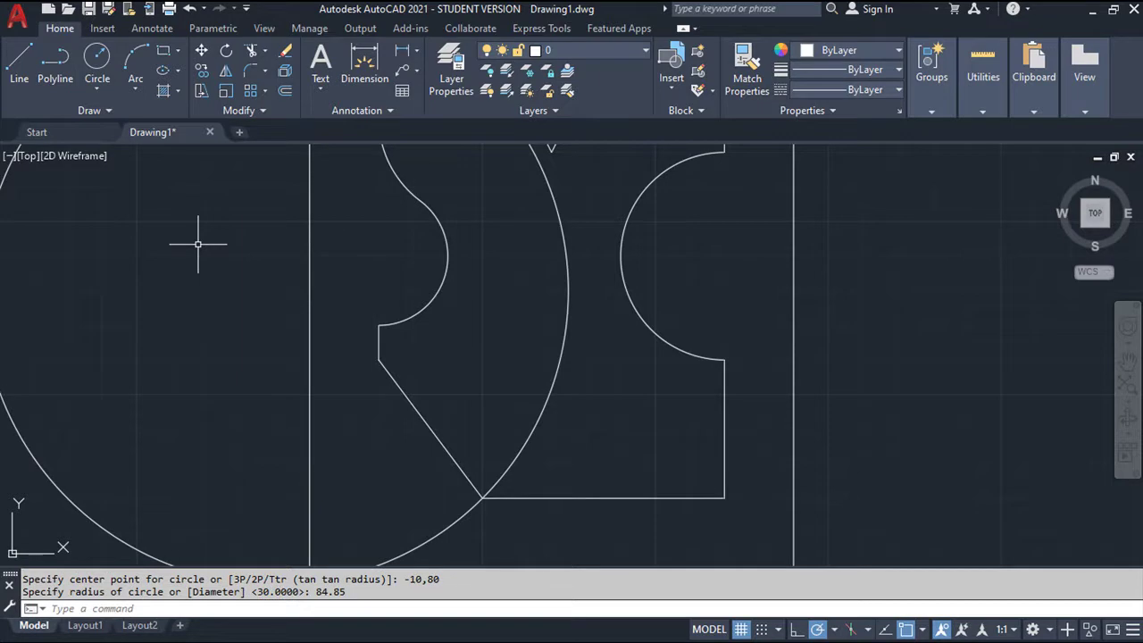
pyautogui.press('Return')
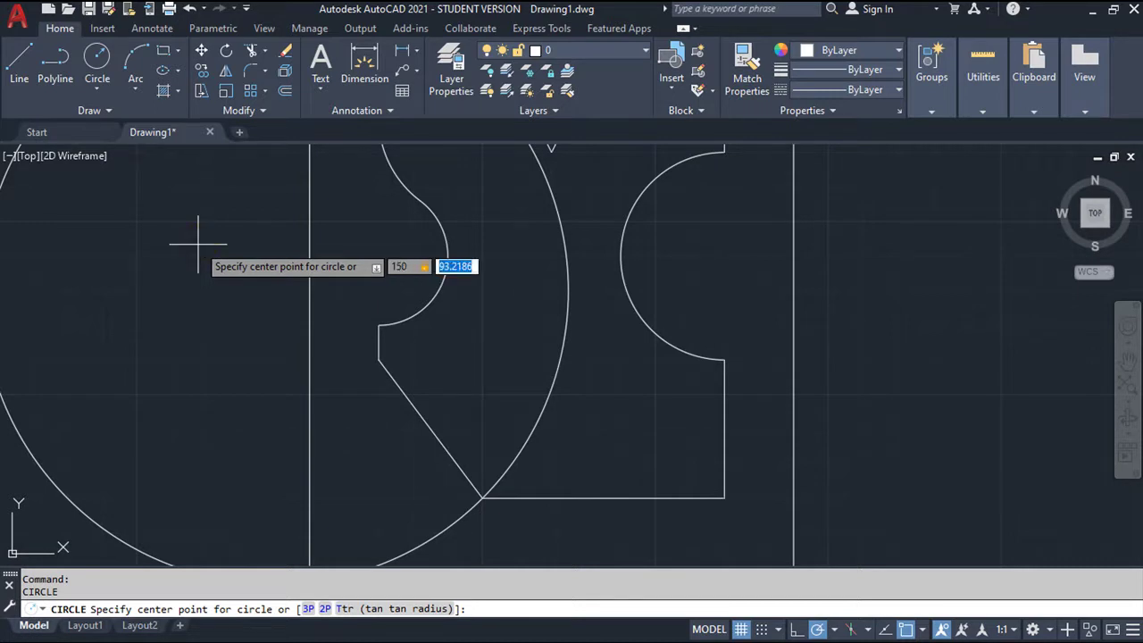
pyautogui.press('Return')
pyautogui.write('84.8')
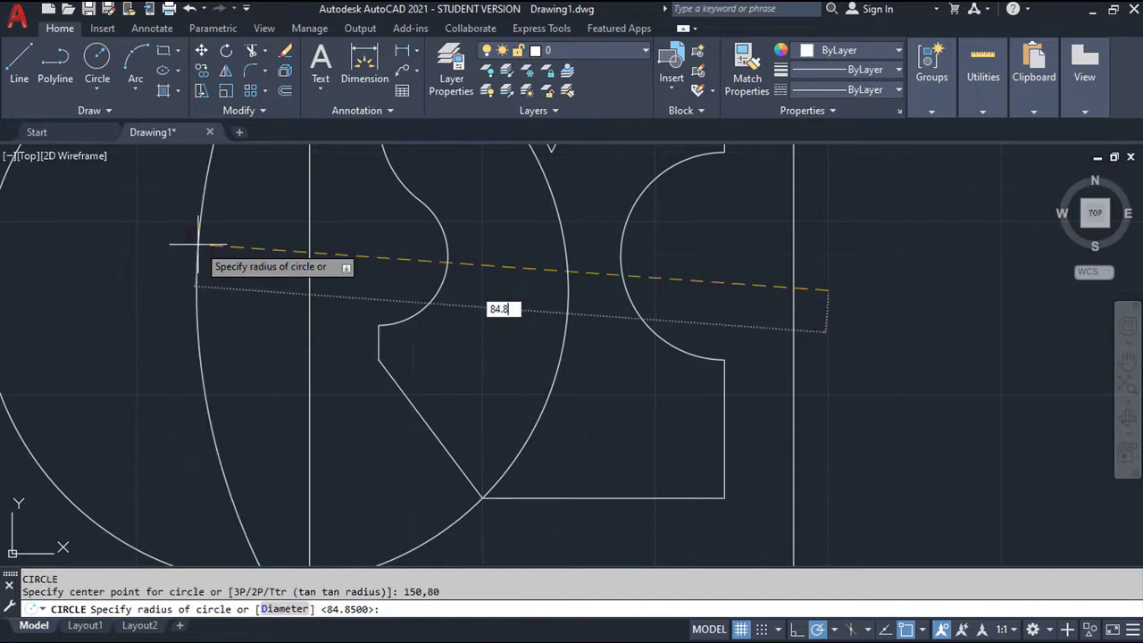
pyautogui.write('5')
pyautogui.press('Return')
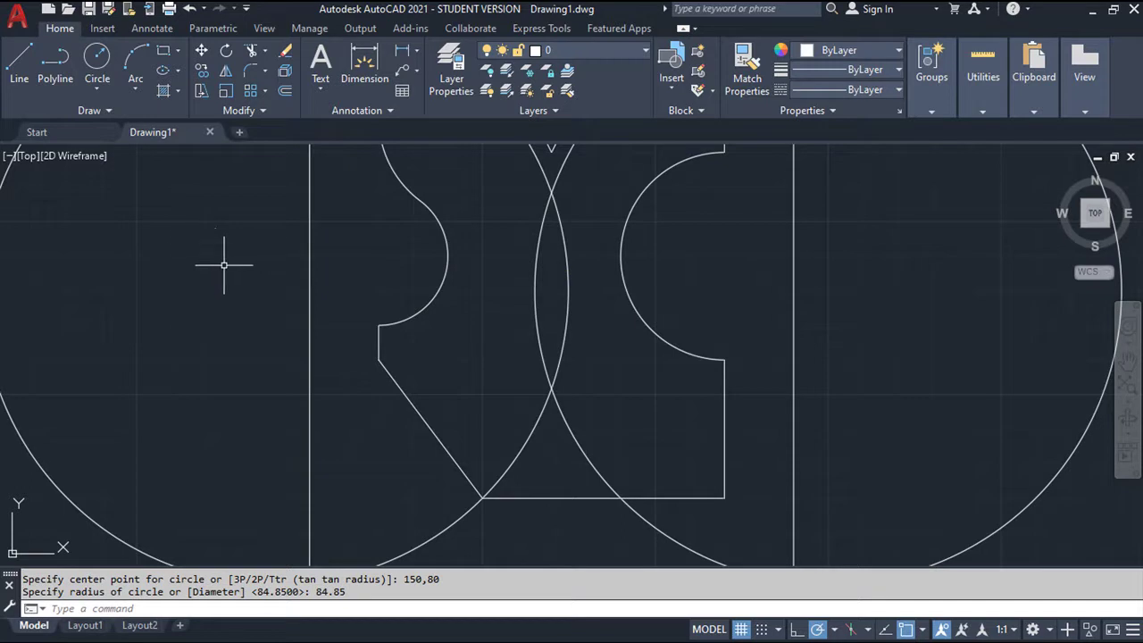
pyautogui.scroll(-1, 500, 358)
pyautogui.scroll(-2, 510, 361)
pyautogui.moveTo(509, 365); pyautogui.dragTo(436, 330, button='middle')
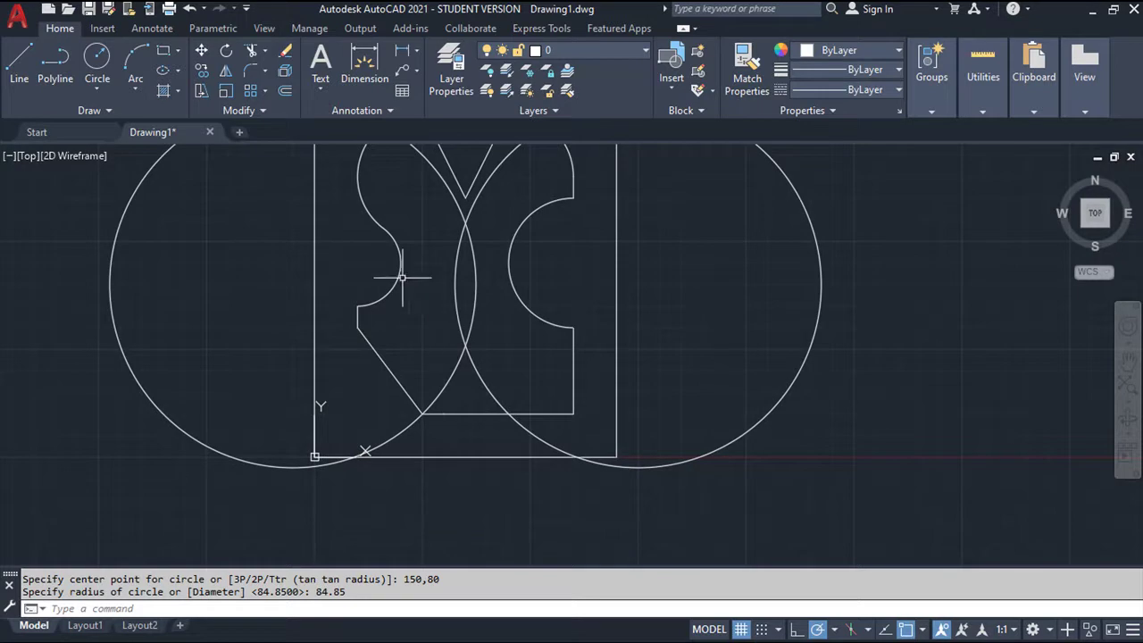
# Fence-trim the excess arcs of both large circles across the profile and near the bottom corners
pyautogui.click(252, 51)
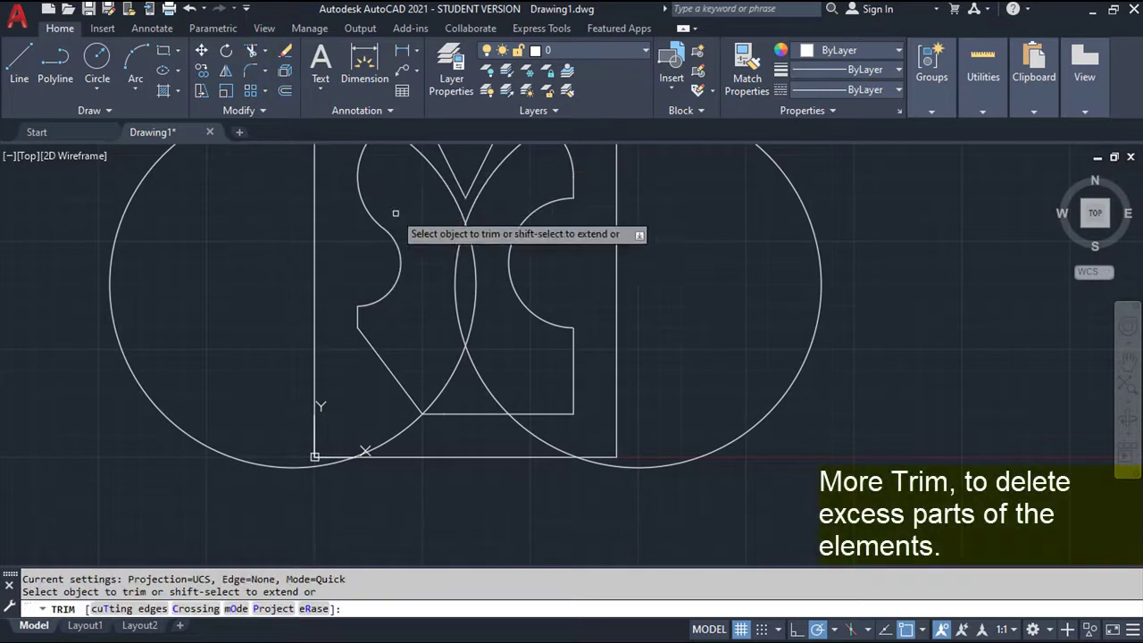
pyautogui.moveTo(492, 311); pyautogui.dragTo(446, 297)
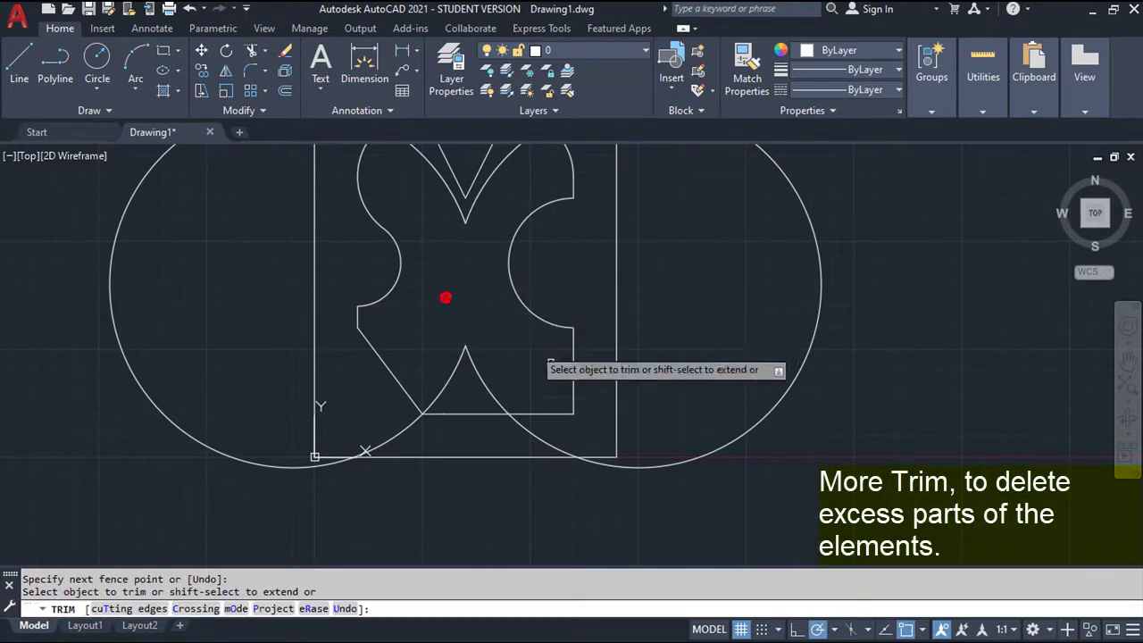
pyautogui.moveTo(505, 429); pyautogui.dragTo(551, 438)
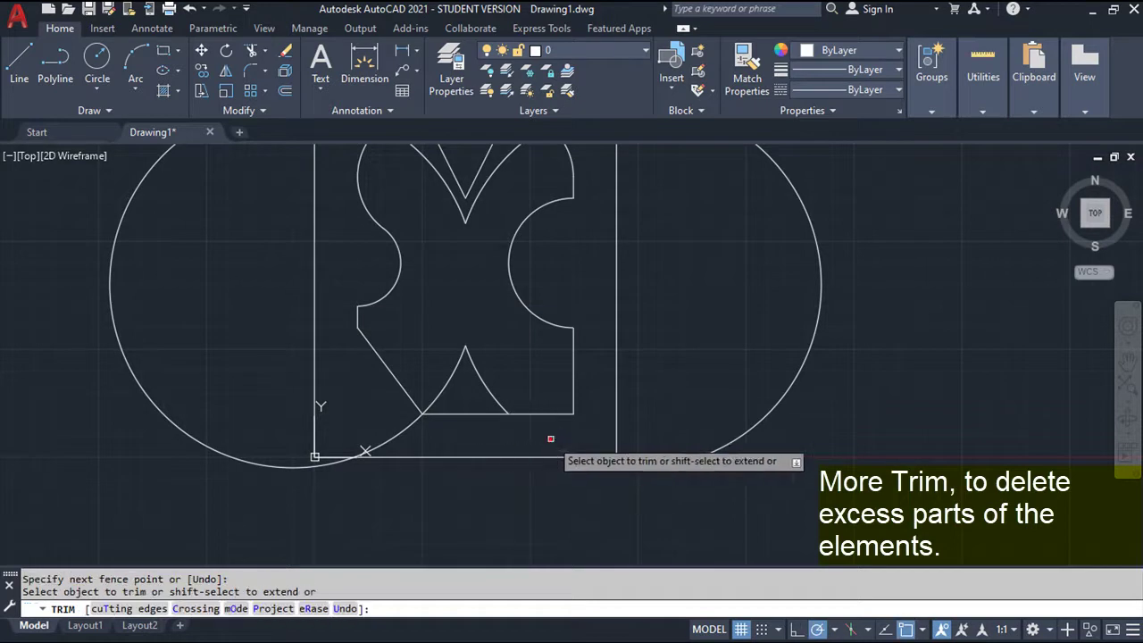
pyautogui.moveTo(682, 475); pyautogui.dragTo(684, 441)
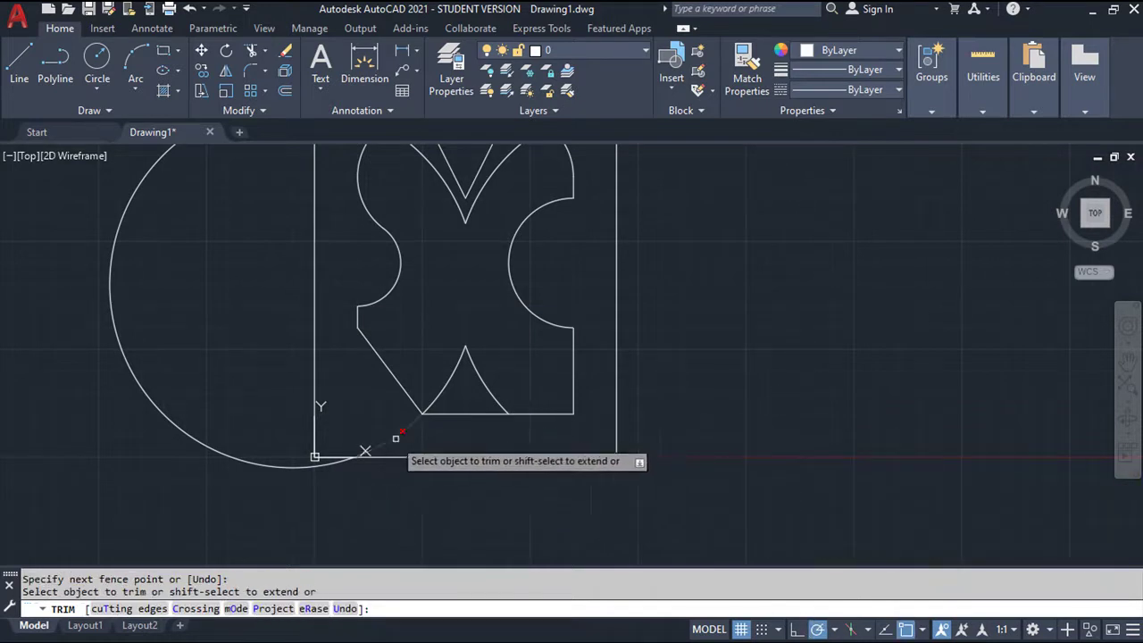
pyautogui.moveTo(386, 439); pyautogui.dragTo(382, 426)
pyautogui.moveTo(268, 488); pyautogui.dragTo(265, 473)
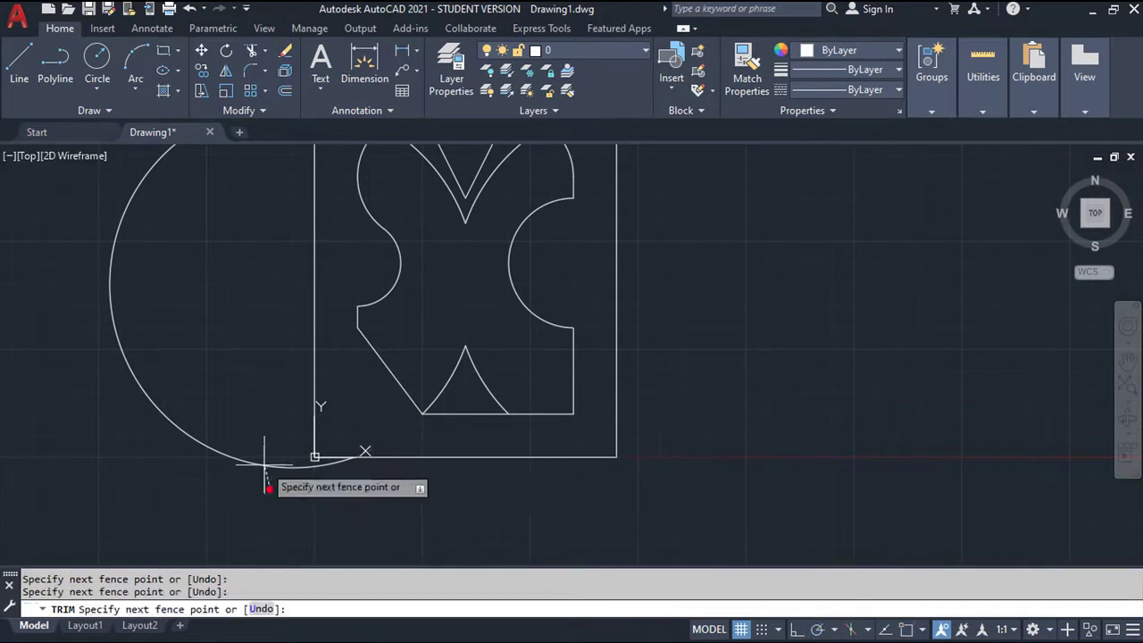
pyautogui.moveTo(244, 426); pyautogui.dragTo(242, 533, button='middle')
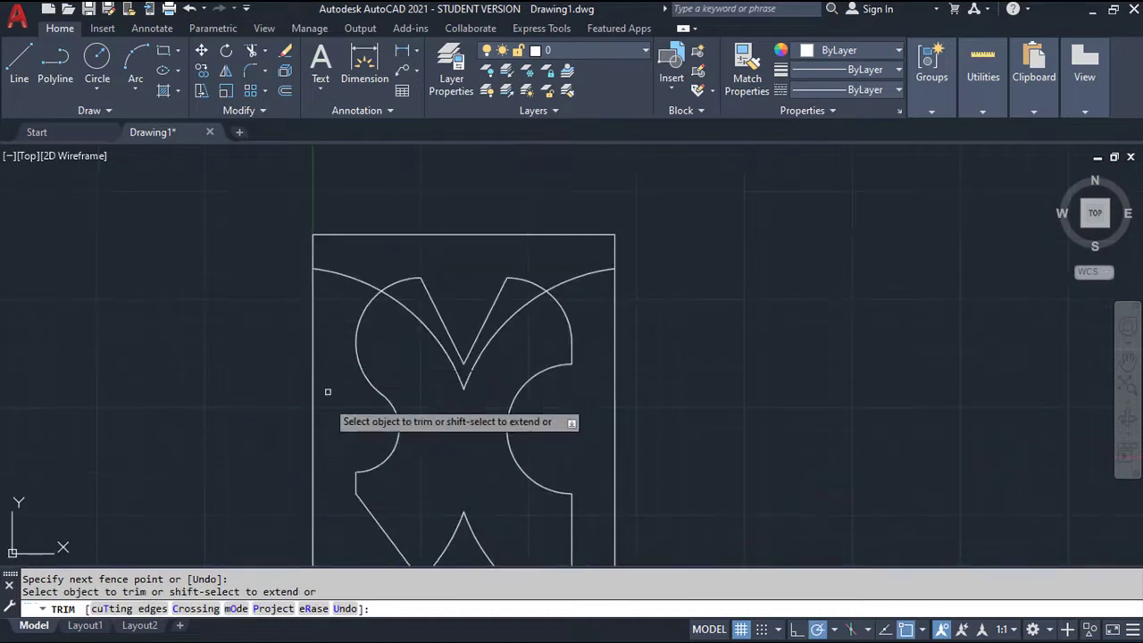
# Trim the stray arc and segments beside the top and bottom V notches, then centre on the top V
pyautogui.click(403, 308)
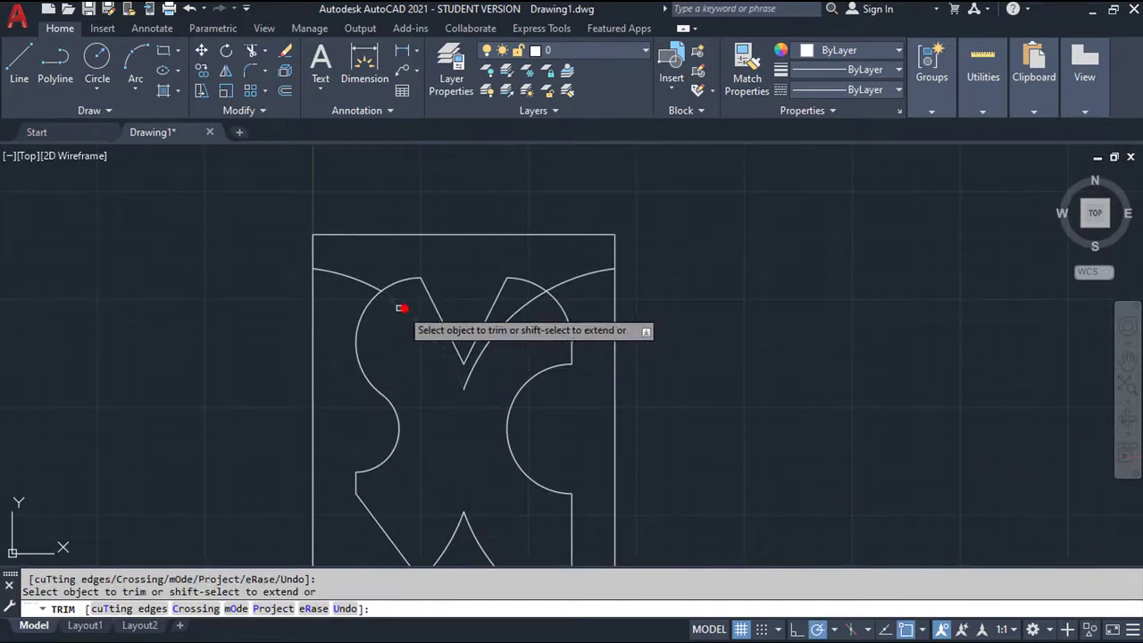
pyautogui.click(487, 336)
pyautogui.moveTo(518, 452); pyautogui.dragTo(635, 301, button='middle')
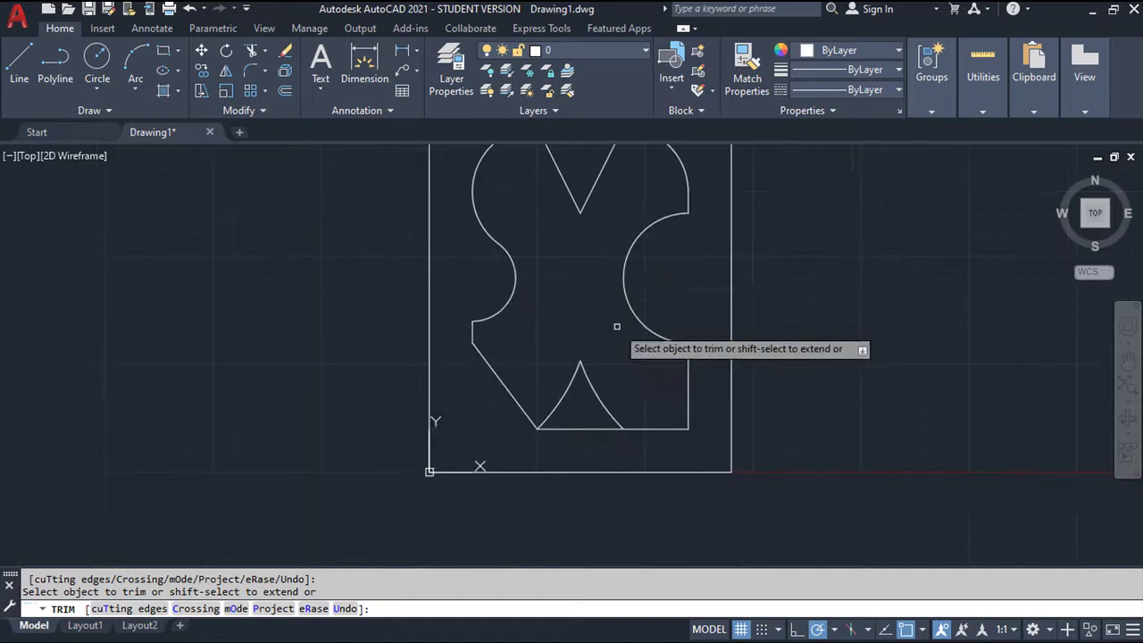
pyautogui.click(585, 427)
pyautogui.click(548, 422)
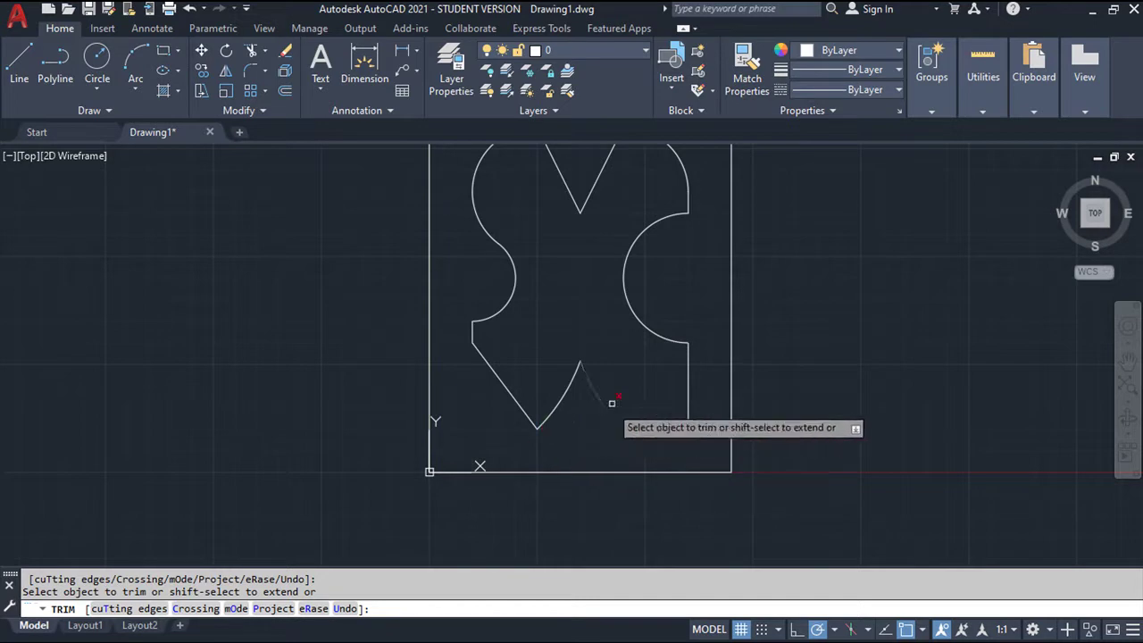
pyautogui.press('Escape')
pyautogui.press('Escape')
pyautogui.press('Escape')
pyautogui.scroll(-2, 617, 357)
pyautogui.scroll(2, 617, 351)
pyautogui.scroll(2, 610, 351)
pyautogui.moveTo(611, 351)
pyautogui.mouseDown(button='middle')
pyautogui.moveTo(594, 402)
pyautogui.moveTo(607, 411)
pyautogui.mouseUp(button='middle')
pyautogui.moveTo(601, 342)
pyautogui.mouseDown(button='middle')
pyautogui.moveTo(557, 354)
pyautogui.moveTo(558, 389)
pyautogui.mouseUp(button='middle')
pyautogui.scroll(2, 557, 389)
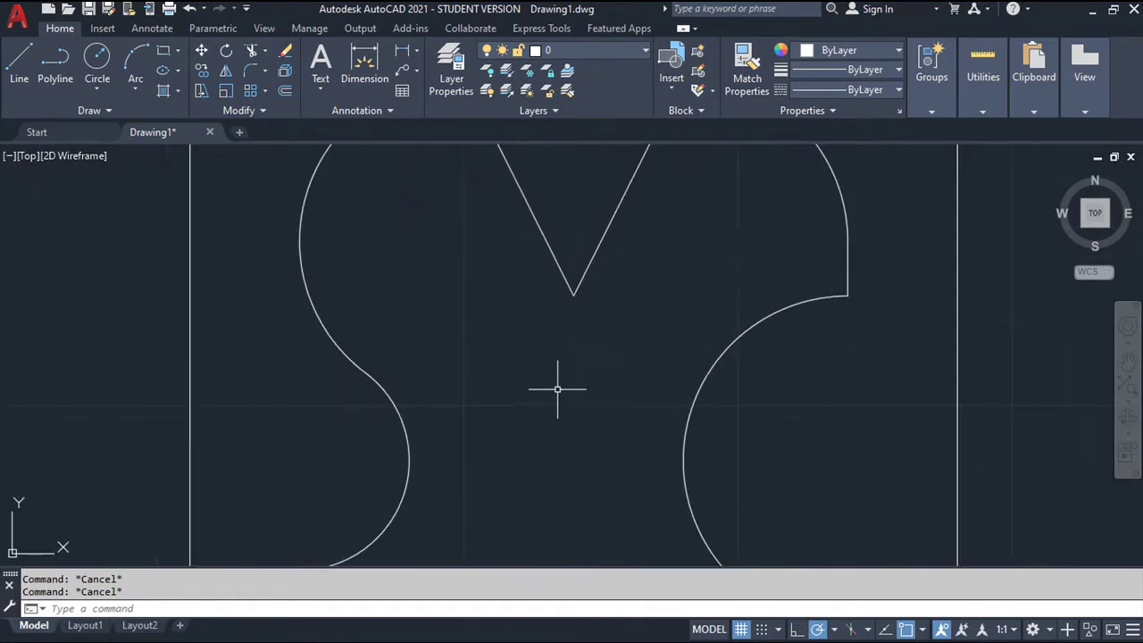
pyautogui.moveTo(556, 342); pyautogui.dragTo(550, 393, button='middle')
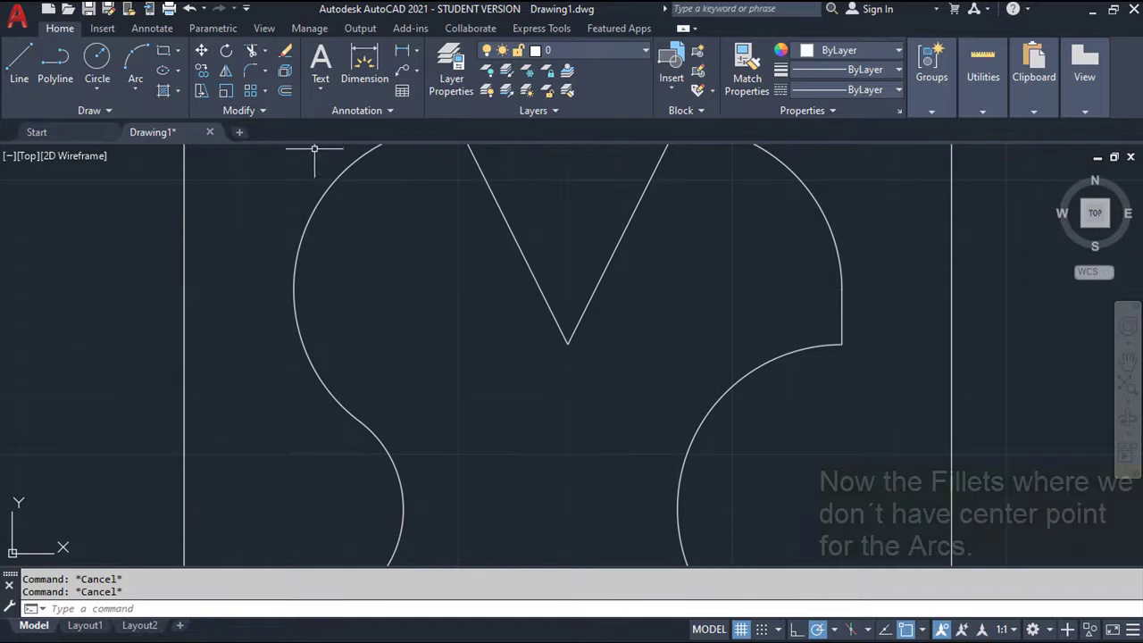
# Fillet the top V notch tip with radius 10
pyautogui.click(252, 71)
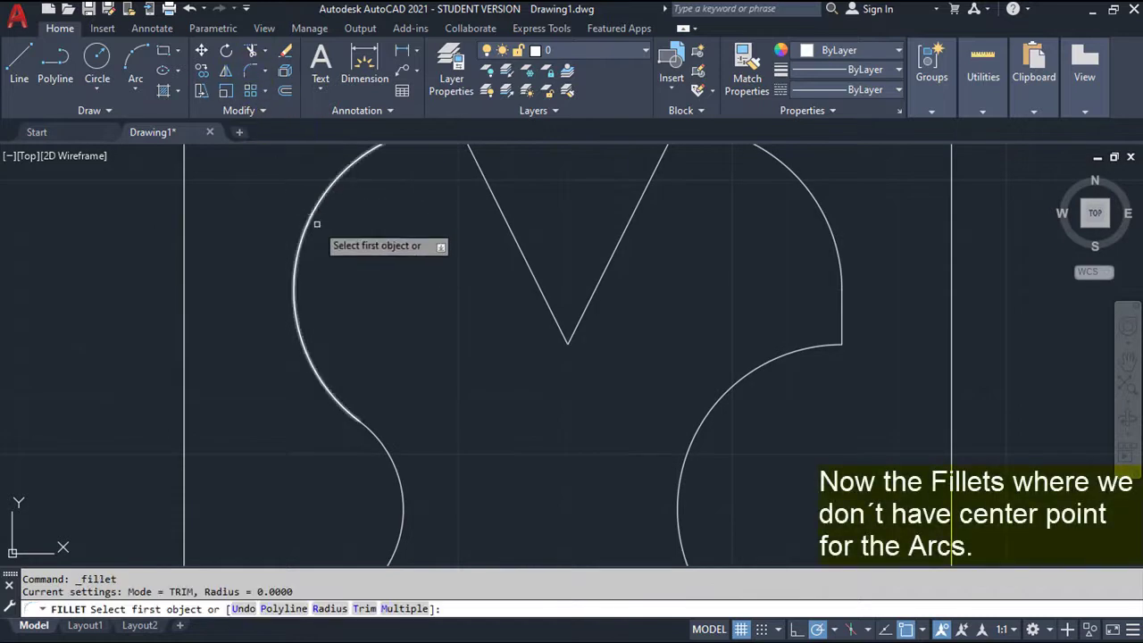
pyautogui.rightClick(390, 298)
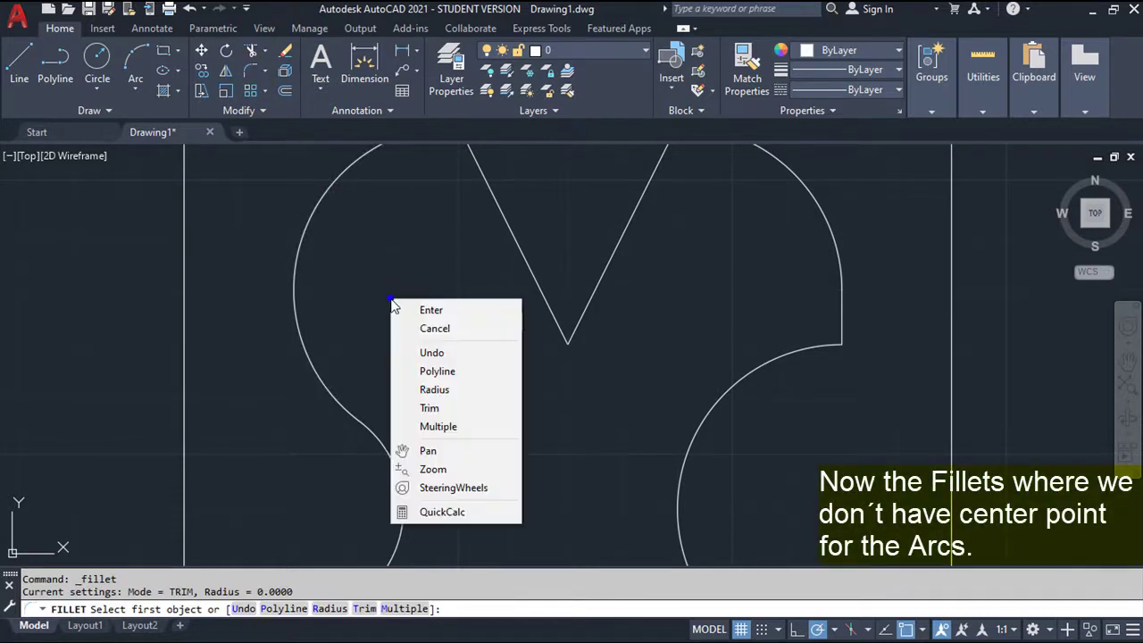
pyautogui.click(438, 389)
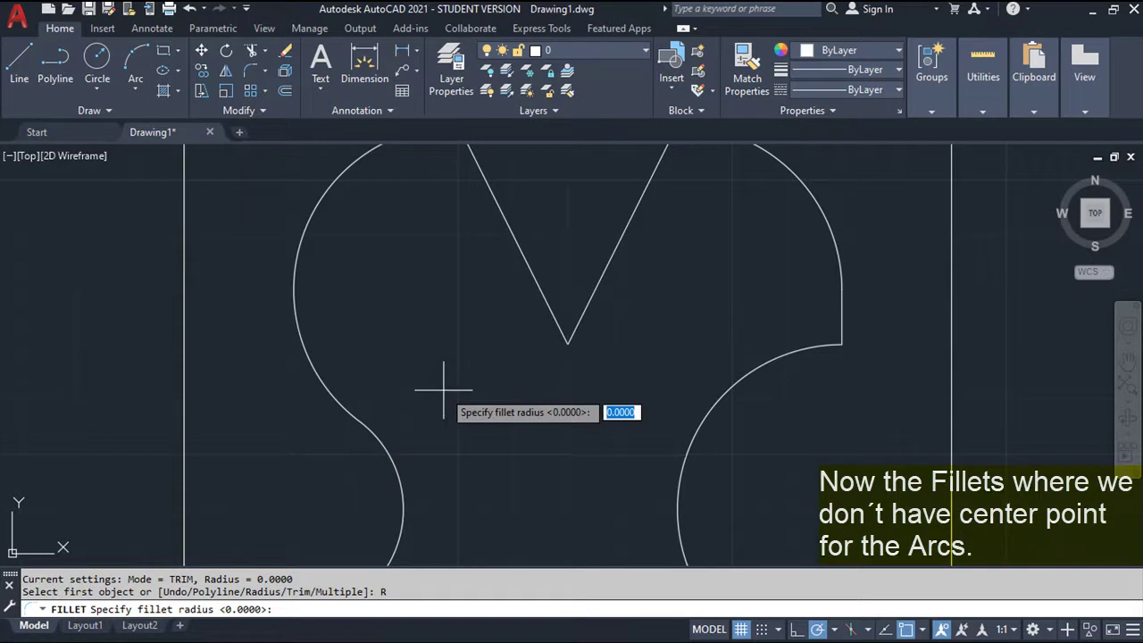
pyautogui.write('10')
pyautogui.press('Return')
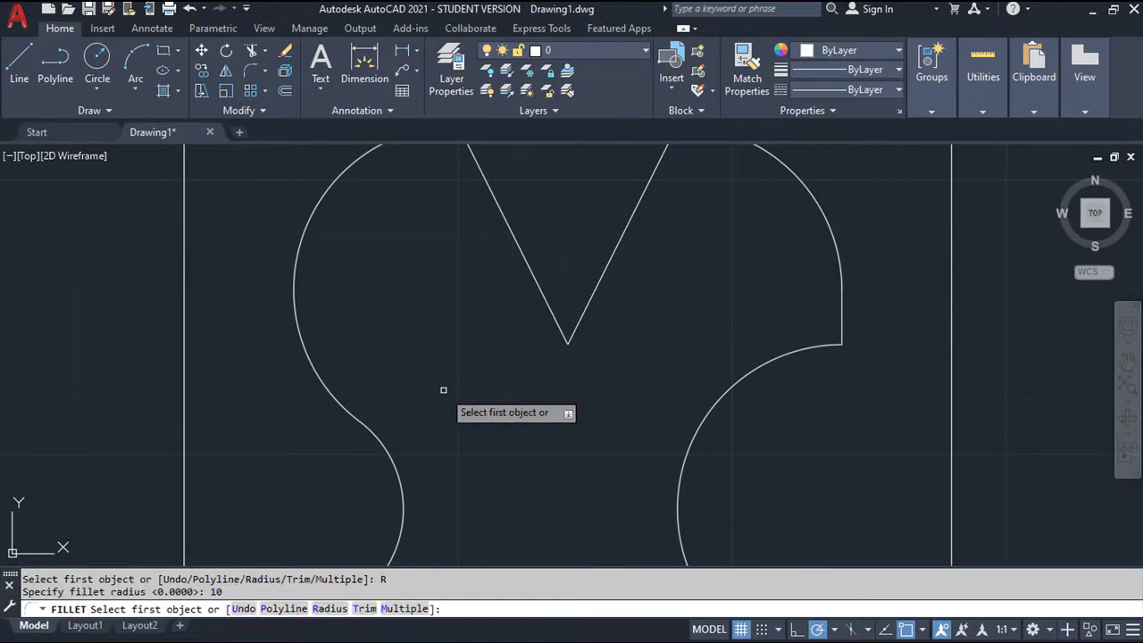
pyautogui.click(546, 303)
pyautogui.click(586, 308)
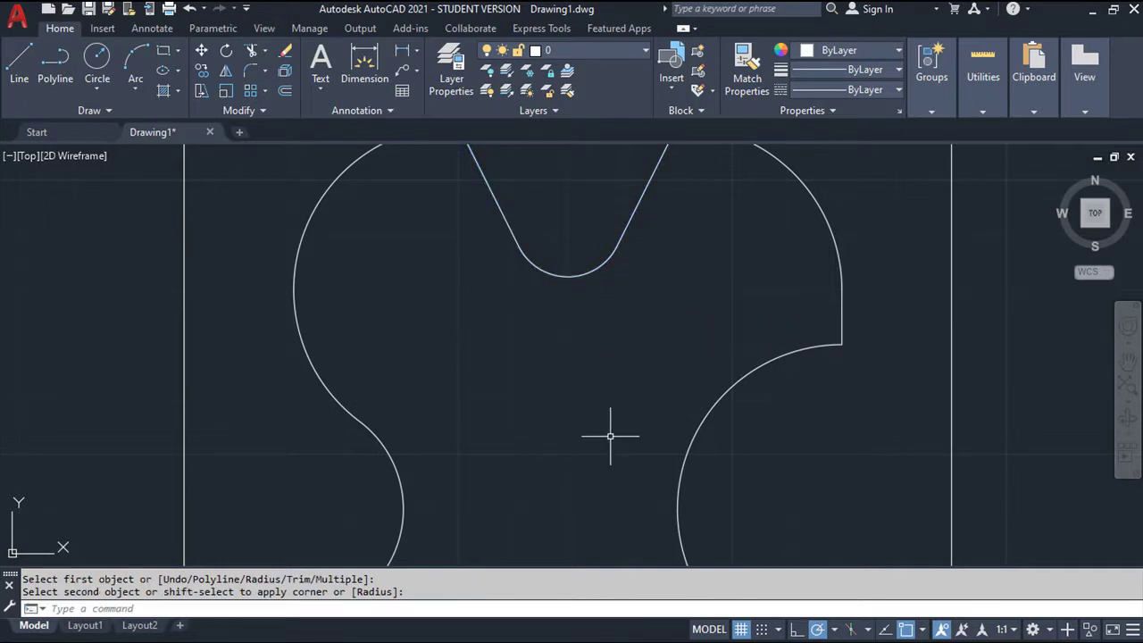
# Round the pointed arc peak along the bottom edge with the same radius-10 fillet
pyautogui.moveTo(610, 436); pyautogui.dragTo(620, 85, button='middle')
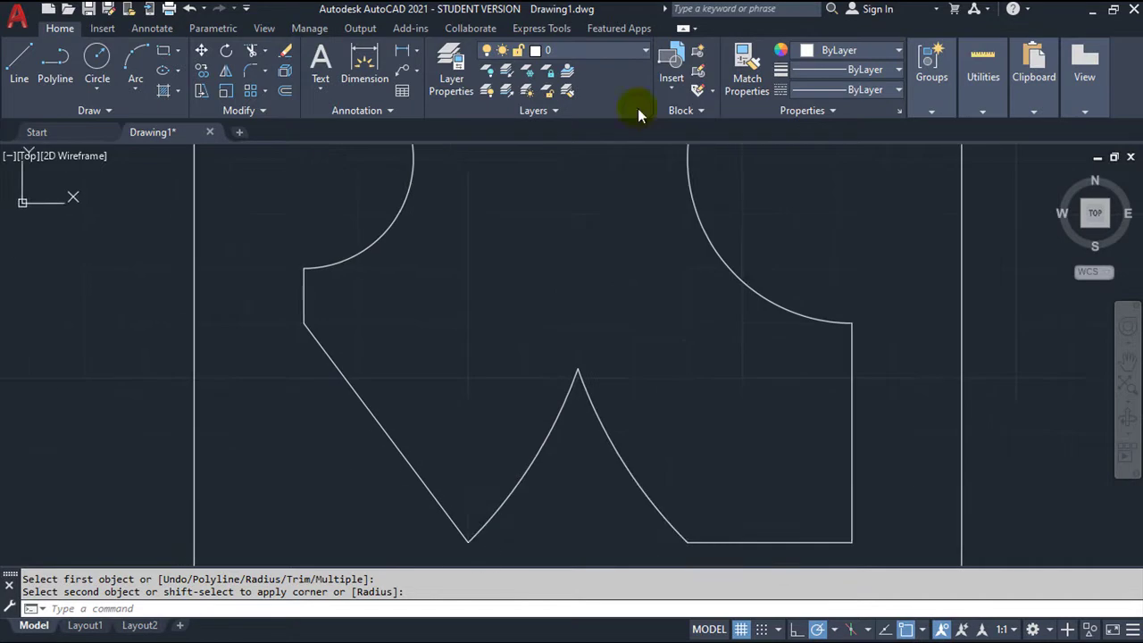
pyautogui.press('Return')
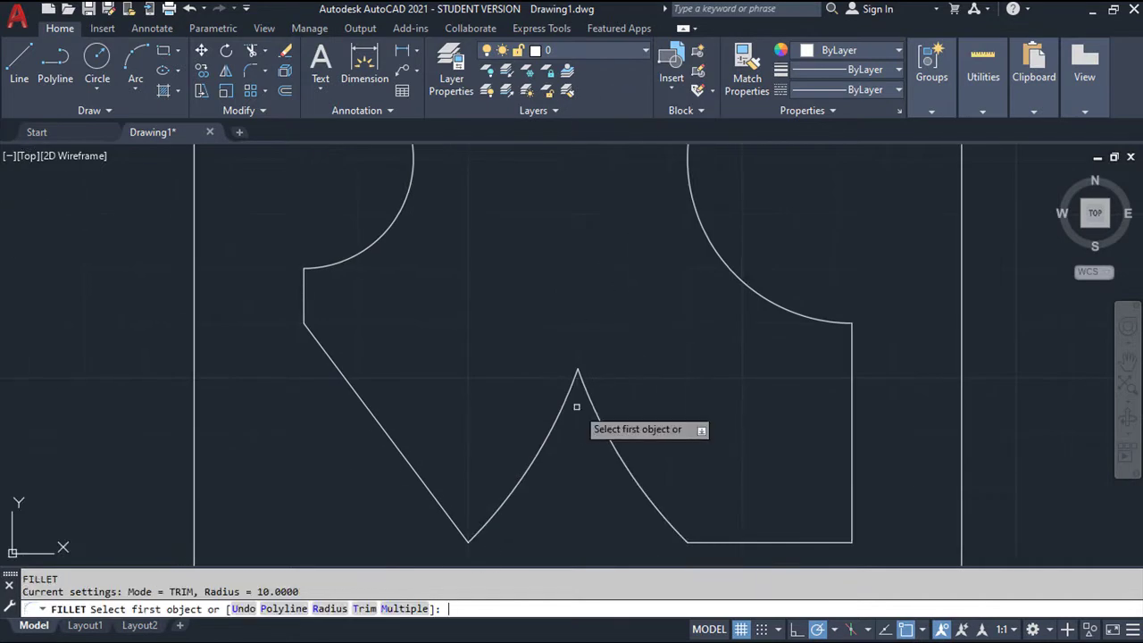
pyautogui.click(561, 409)
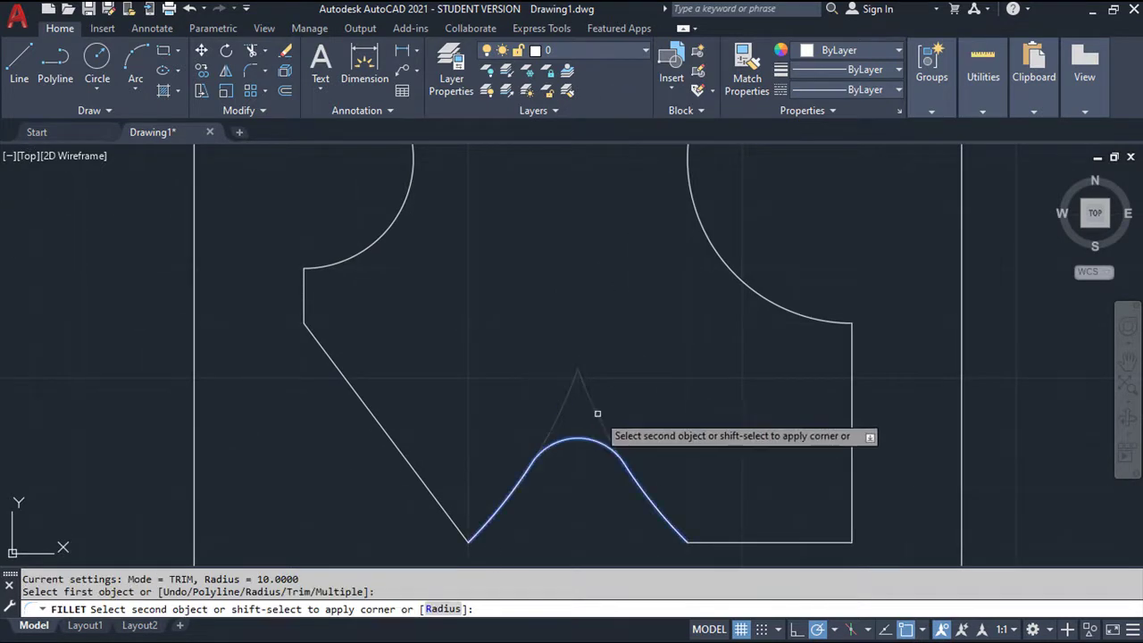
pyautogui.click(597, 413)
pyautogui.scroll(-2, 581, 398)
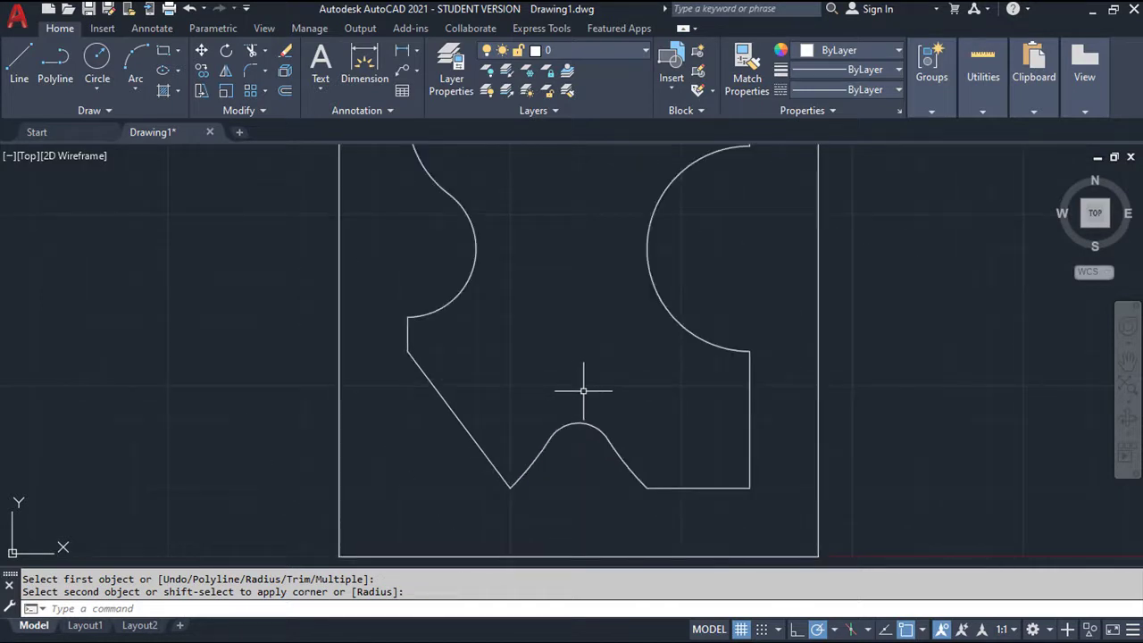
pyautogui.press('Return')
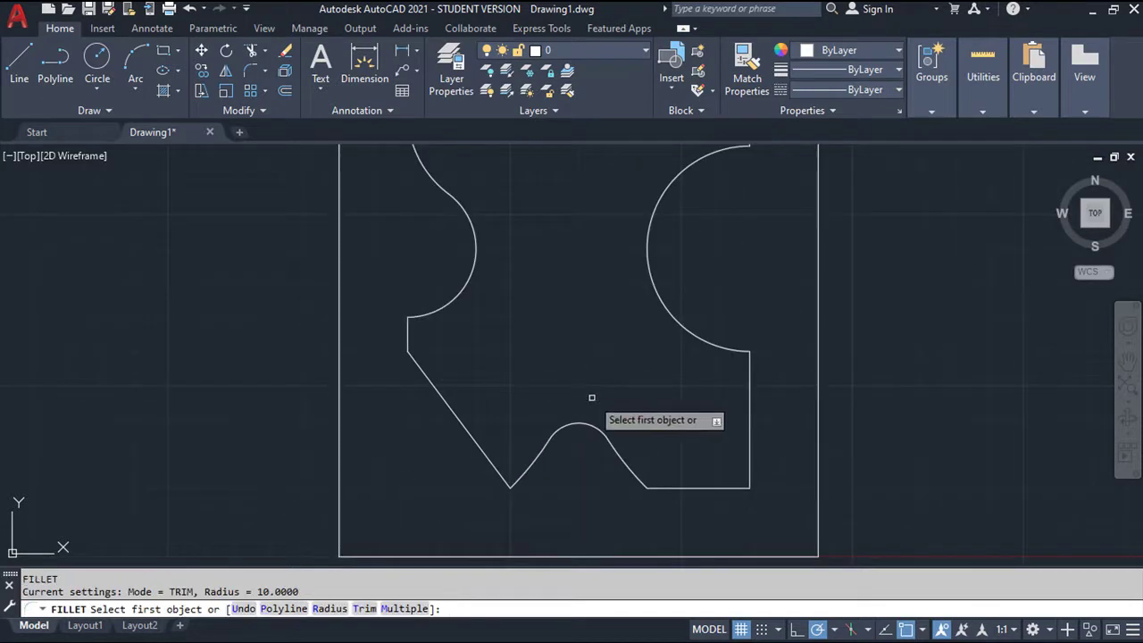
# Fillet the corner between the bottom edge and right vertical edge with radius 20
pyautogui.rightClick(586, 365)
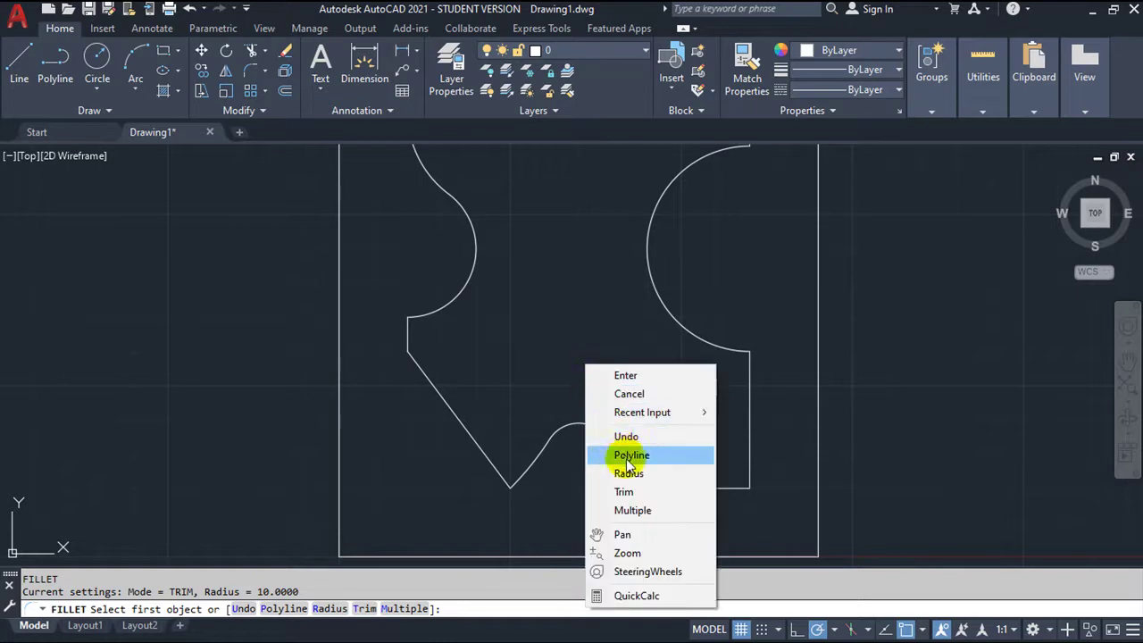
pyautogui.click(629, 473)
pyautogui.press('Return')
pyautogui.click(713, 491)
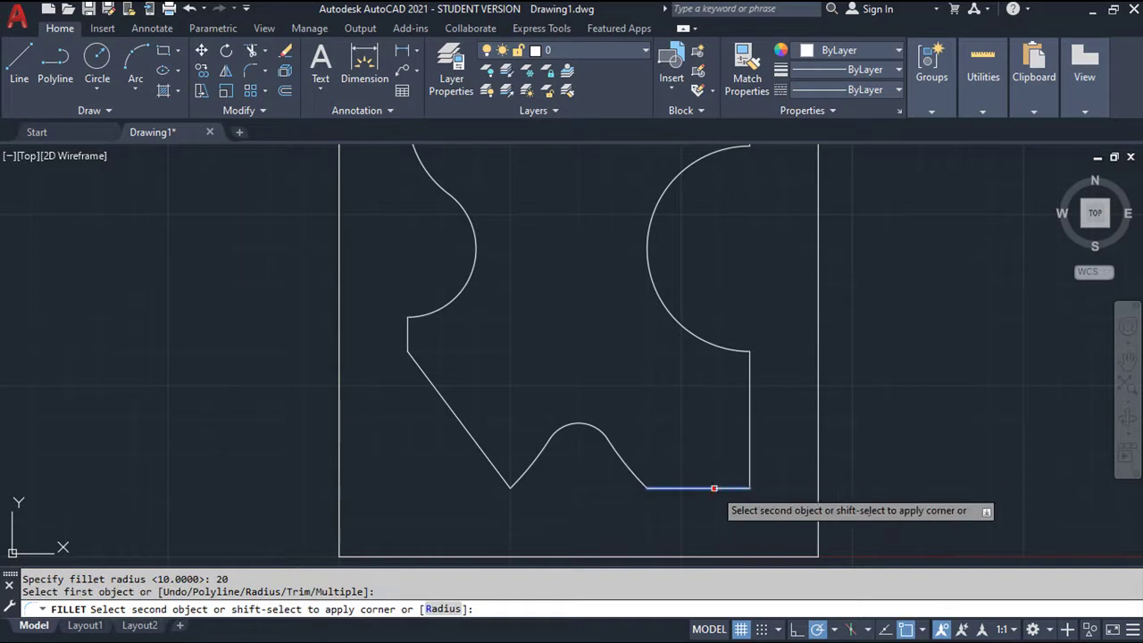
pyautogui.click(747, 449)
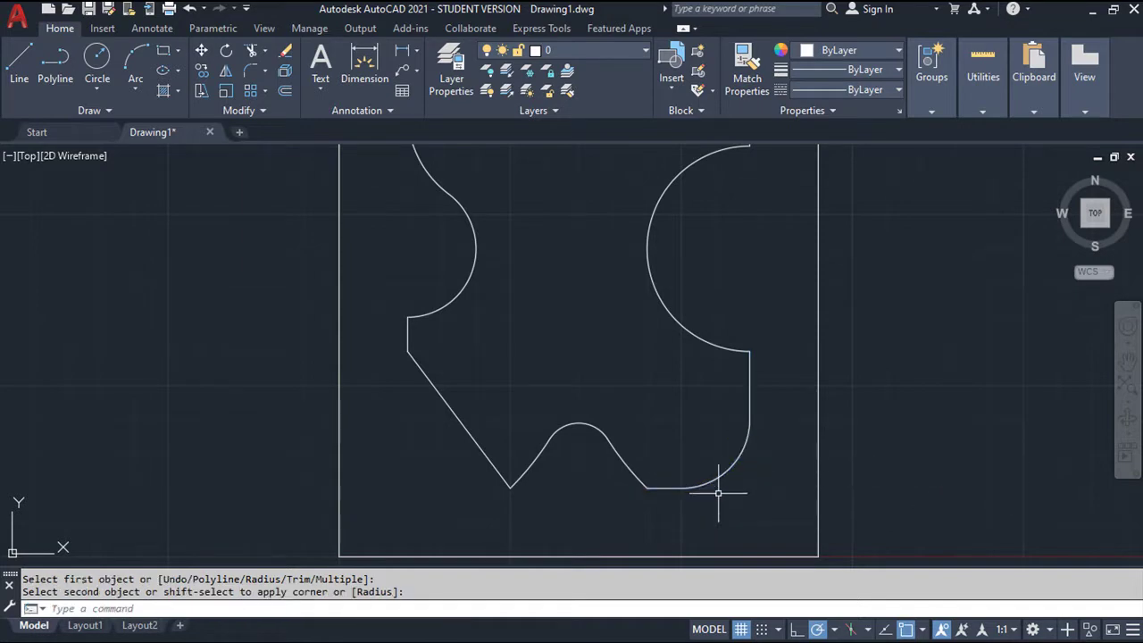
pyautogui.scroll(-2, 718, 492)
pyautogui.moveTo(719, 490); pyautogui.dragTo(654, 497, button='middle')
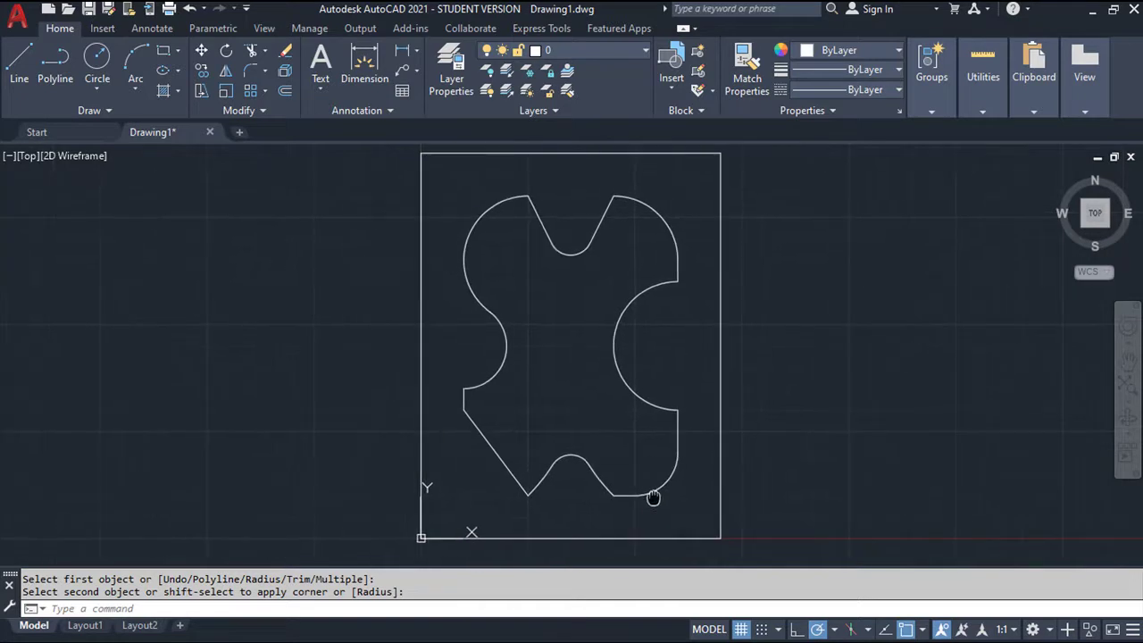
pyautogui.press('Escape')
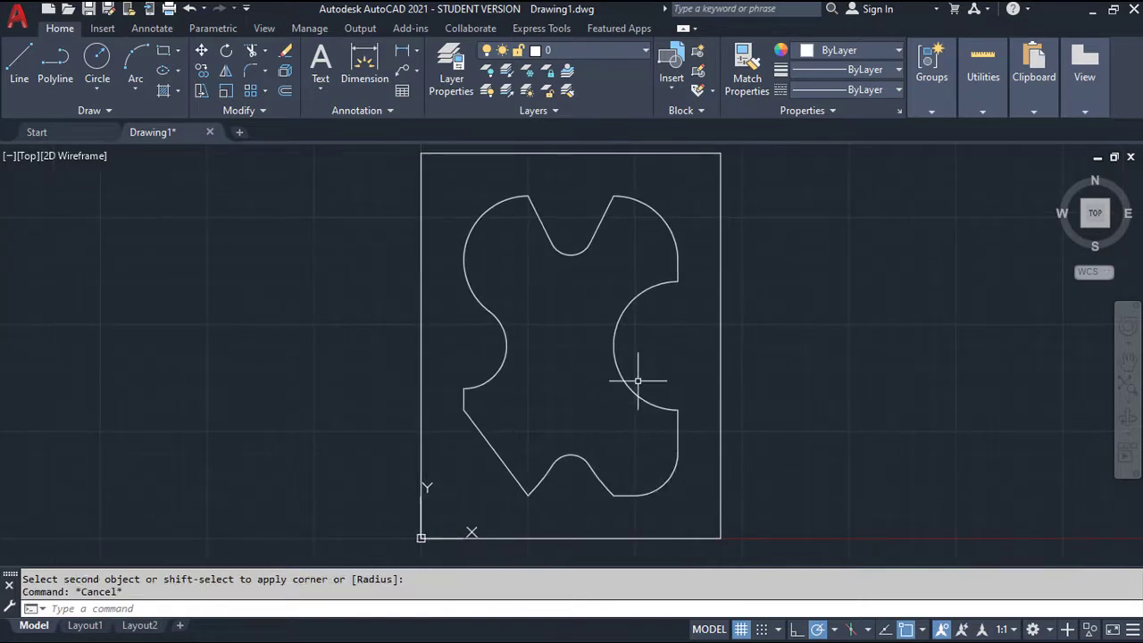
# Create a cyan layer named Dimensions and make it the current layer
pyautogui.click(451, 58)
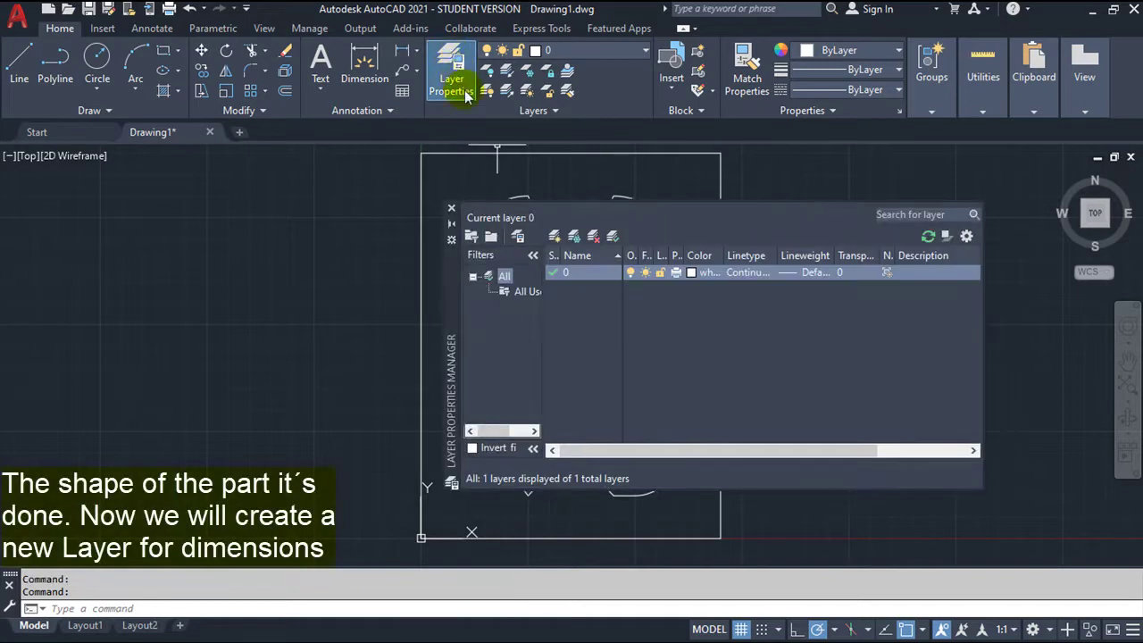
pyautogui.rightClick(595, 303)
pyautogui.click(636, 288)
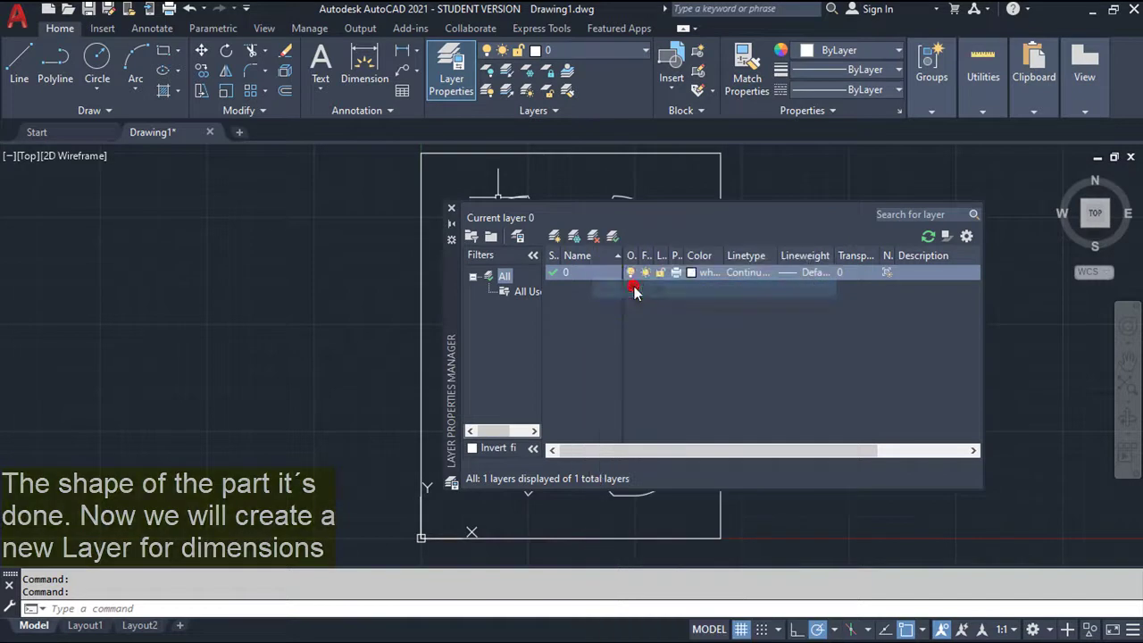
pyautogui.write('Dimensions')
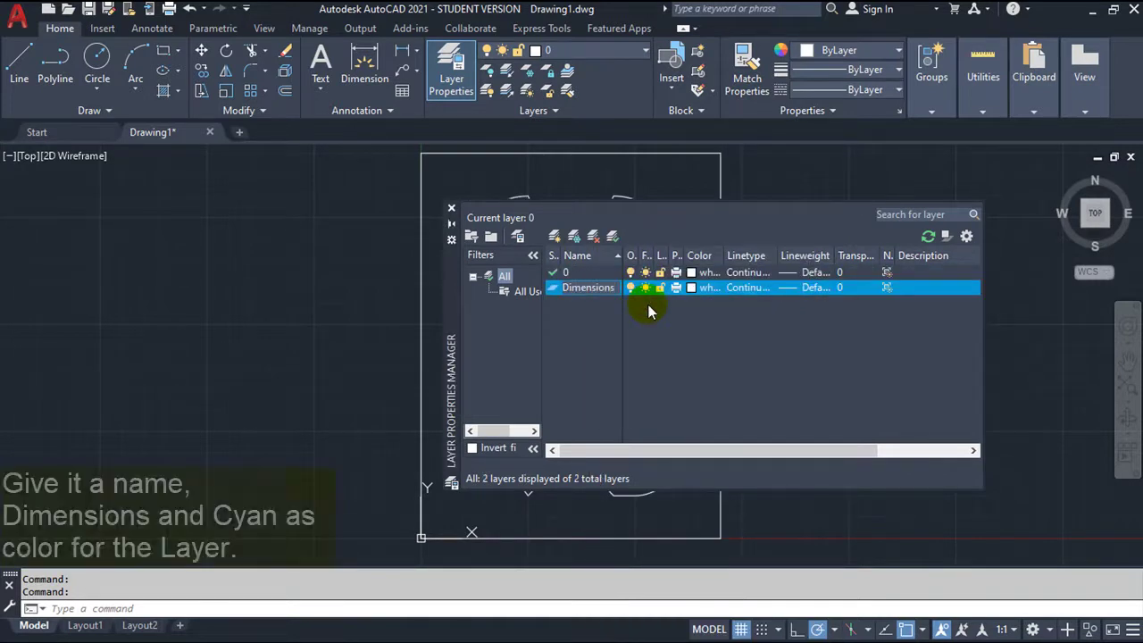
pyautogui.click(692, 287)
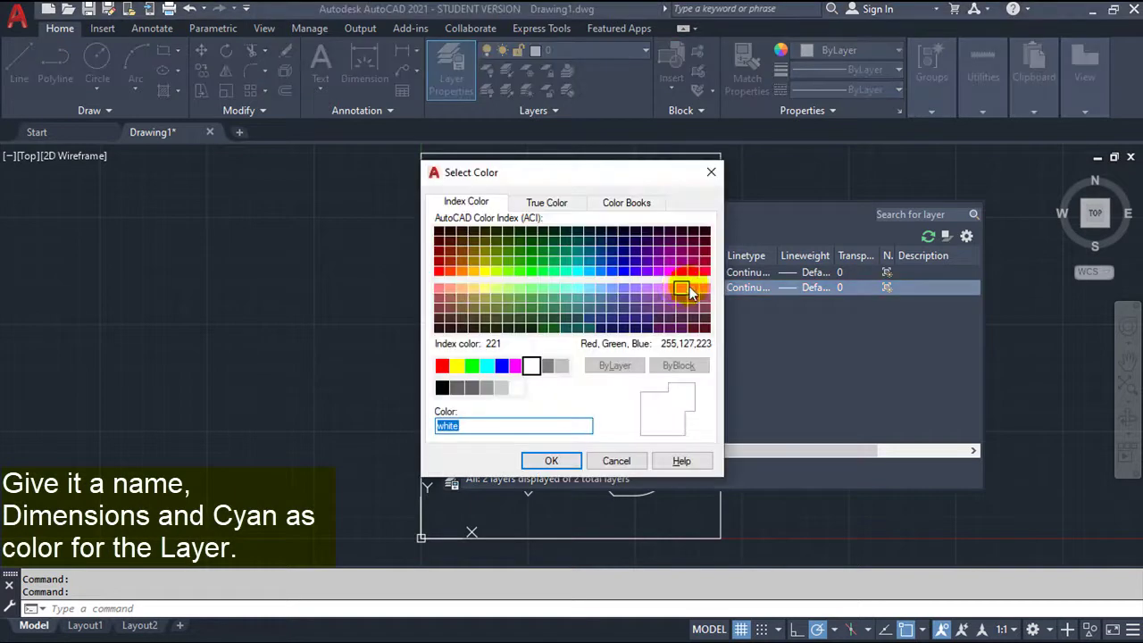
pyautogui.click(488, 370)
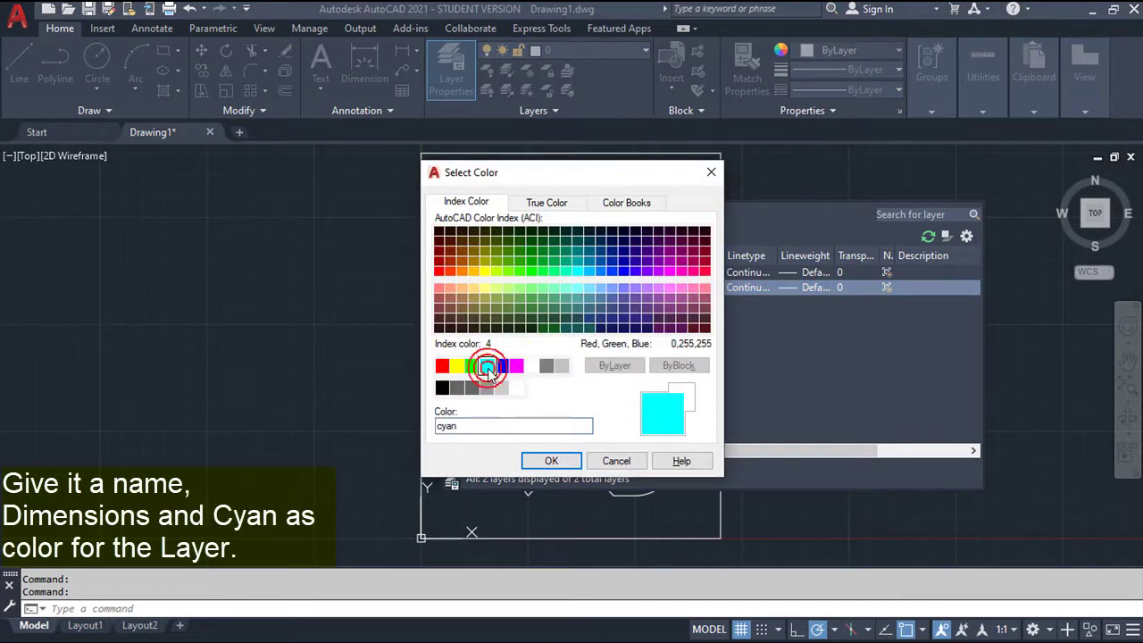
pyautogui.click(547, 461)
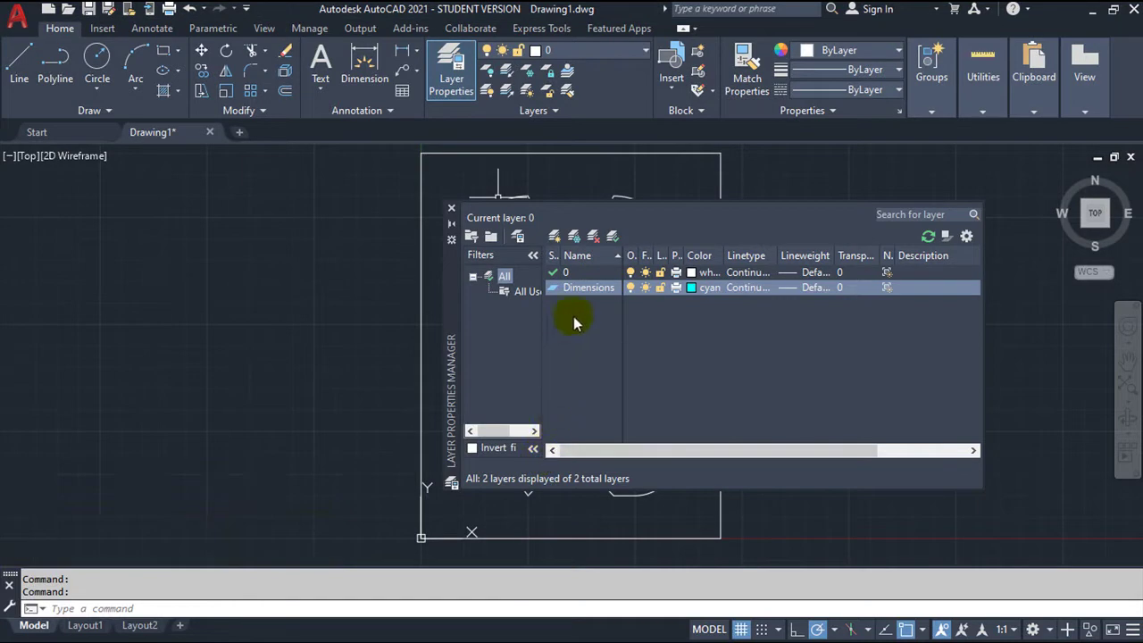
pyautogui.doubleClick(582, 287)
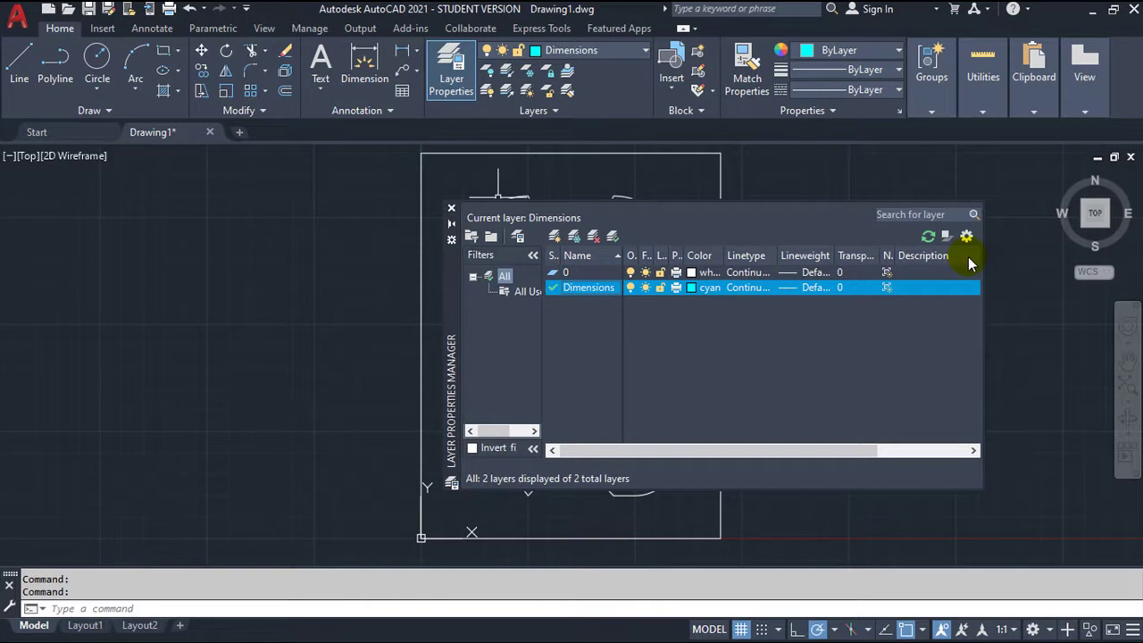
pyautogui.click(451, 208)
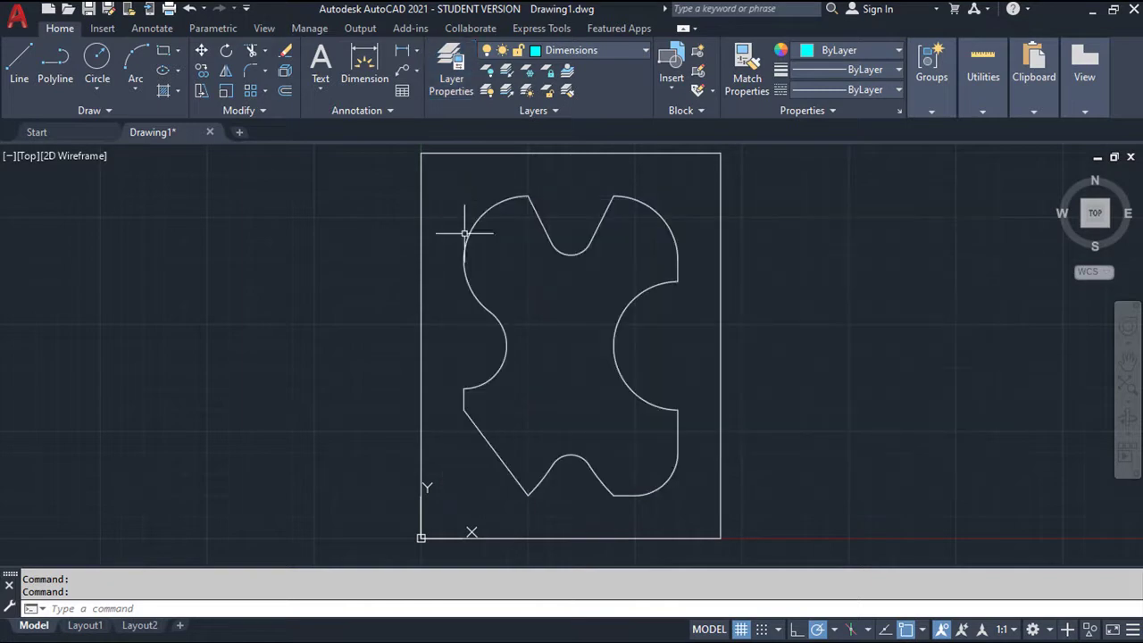
# Centre the profile and rectangle in view and bring up the Annotate tools
pyautogui.scroll(-2, 506, 359)
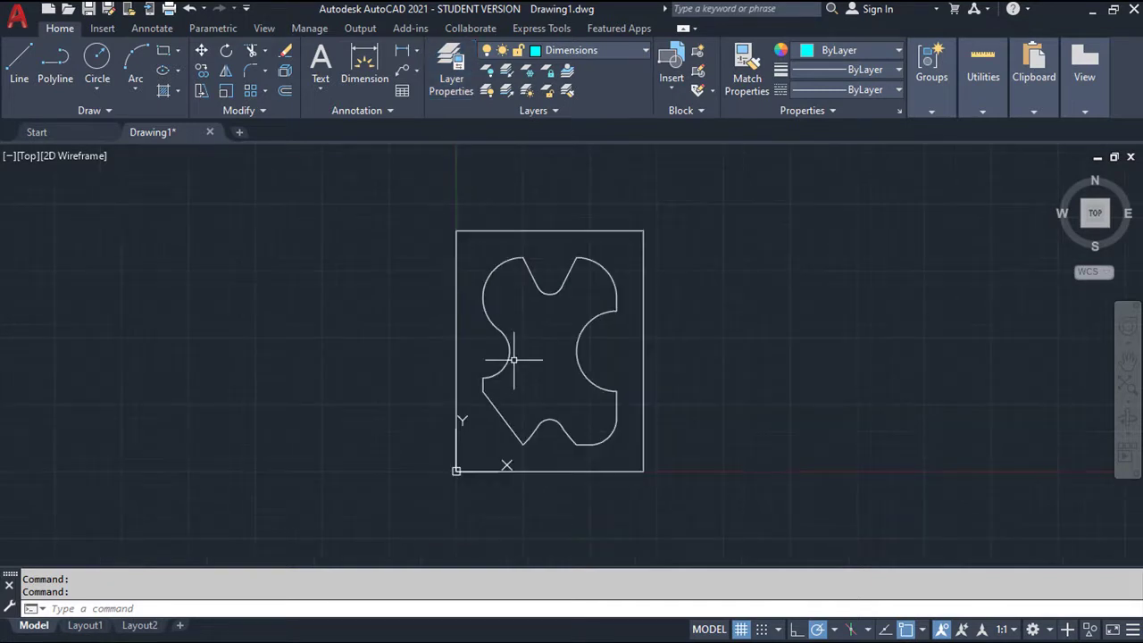
pyautogui.moveTo(509, 357)
pyautogui.mouseDown(button='middle')
pyautogui.moveTo(528, 340)
pyautogui.moveTo(530, 355)
pyautogui.mouseUp(button='middle')
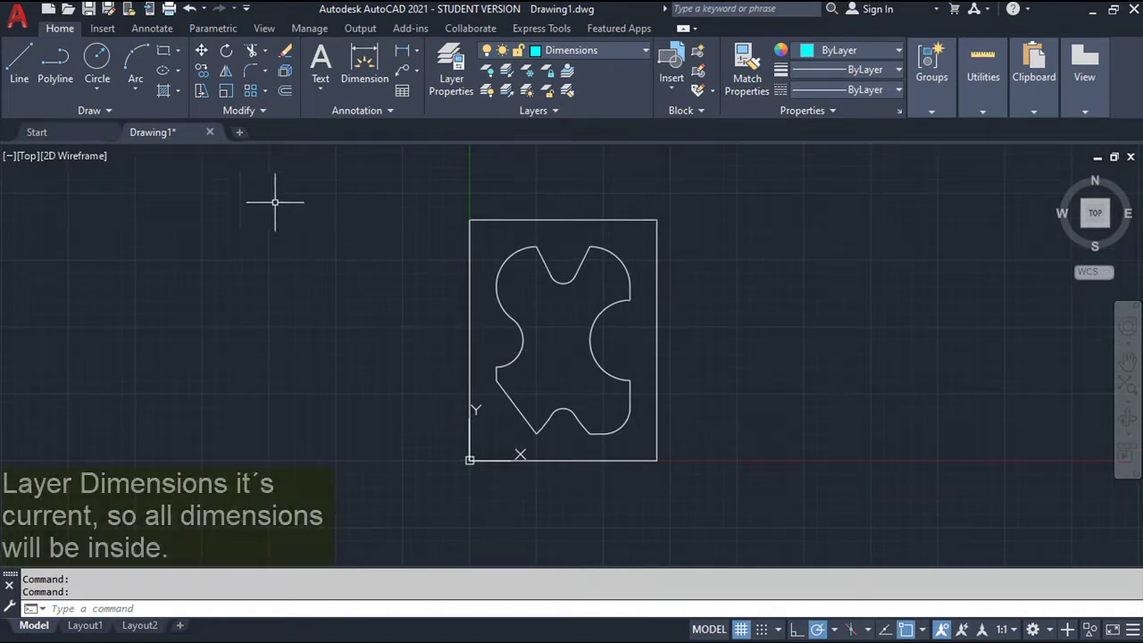
pyautogui.click(152, 31)
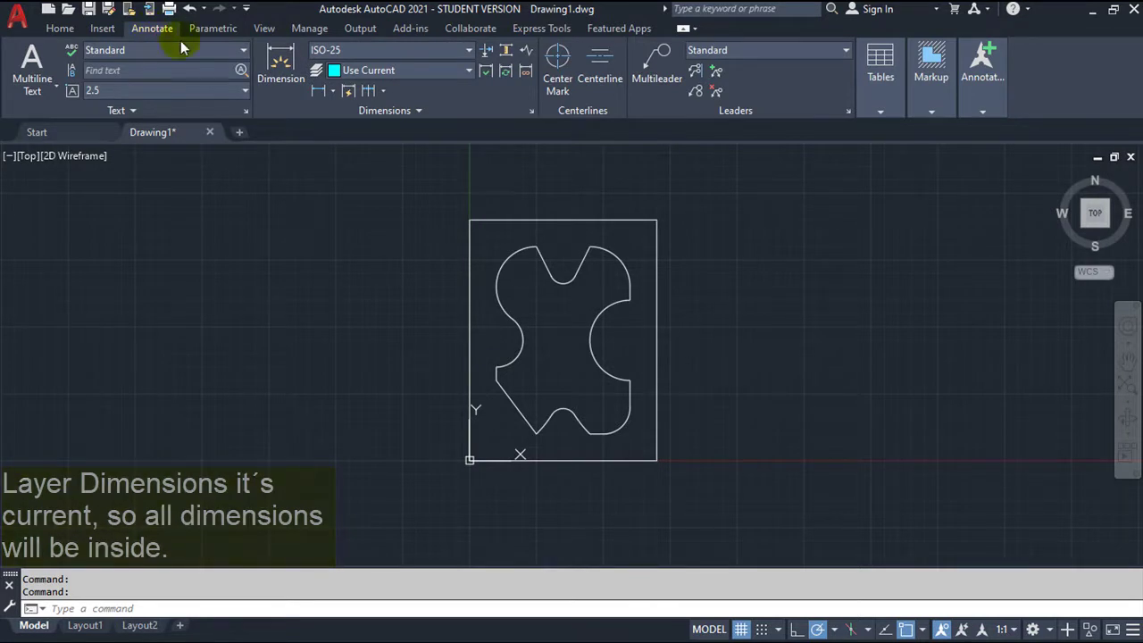
pyautogui.click(419, 110)
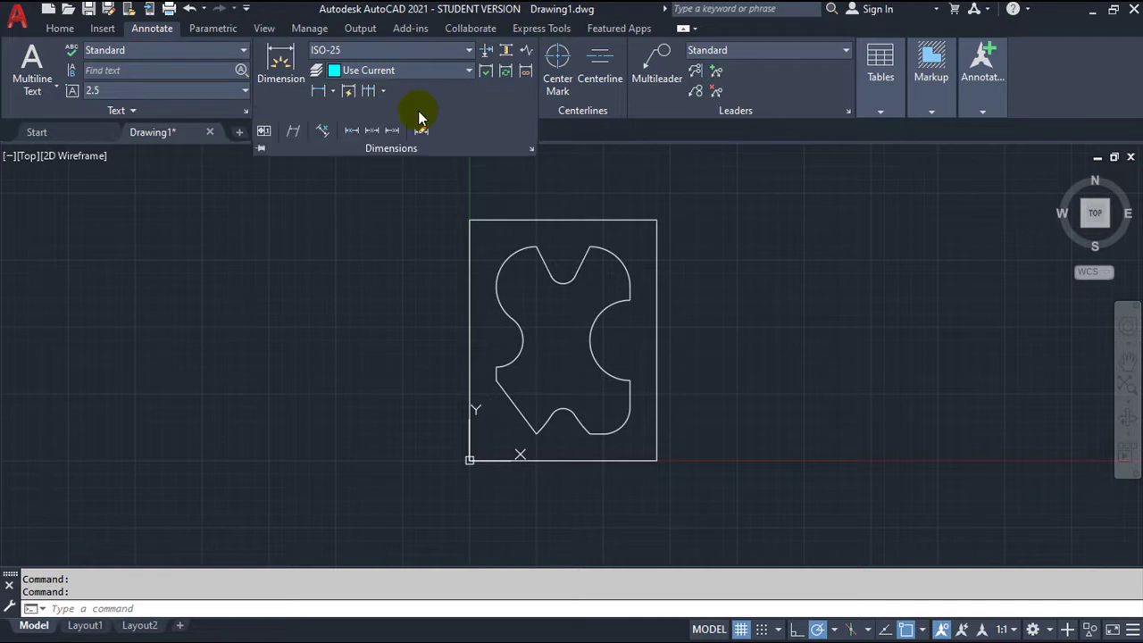
pyautogui.click(574, 165)
pyautogui.press('Escape')
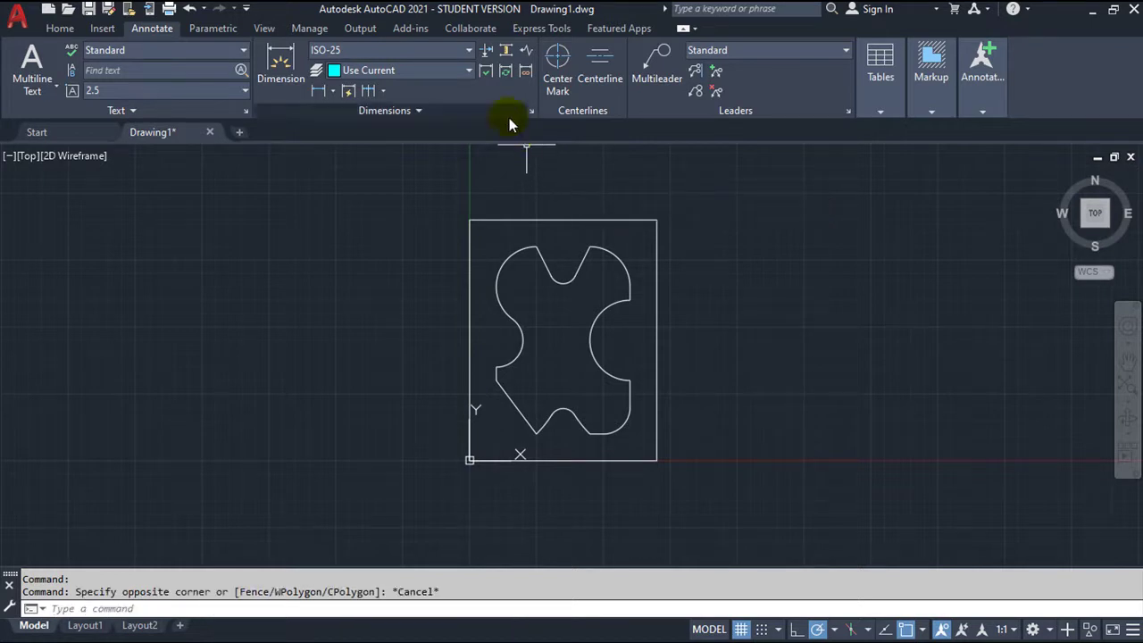
pyautogui.click(486, 52)
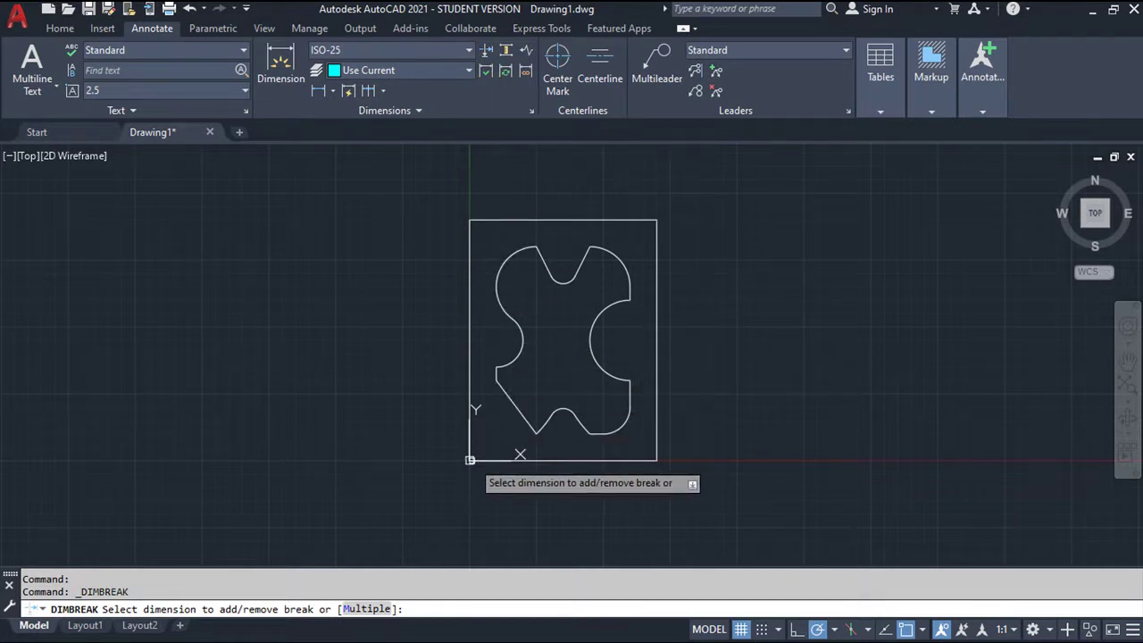
pyautogui.press('Escape')
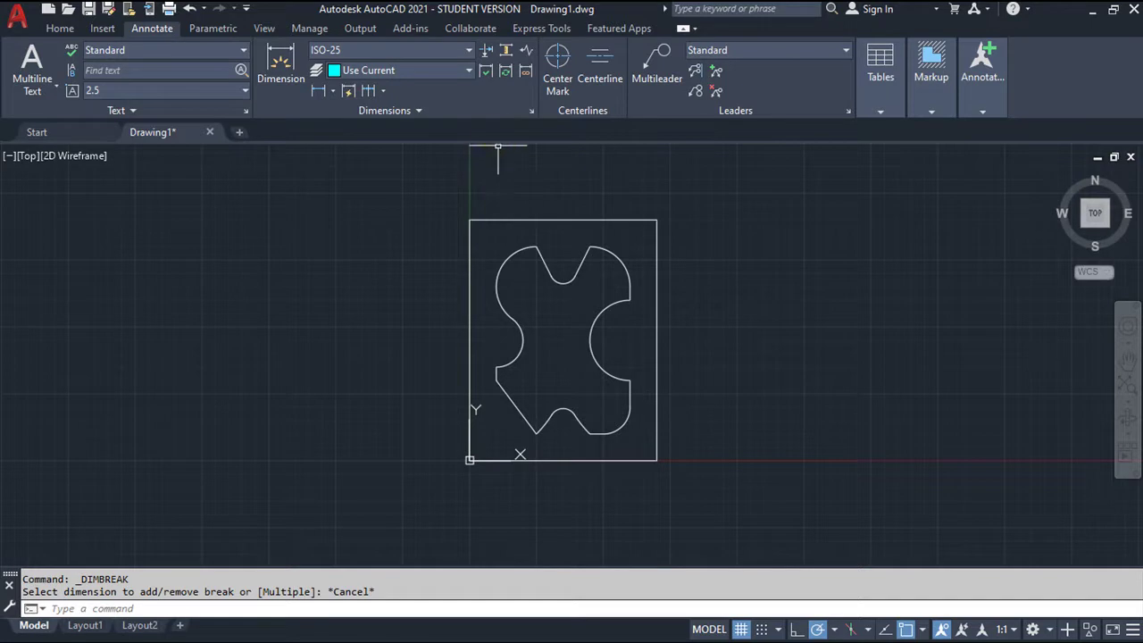
pyautogui.click(420, 112)
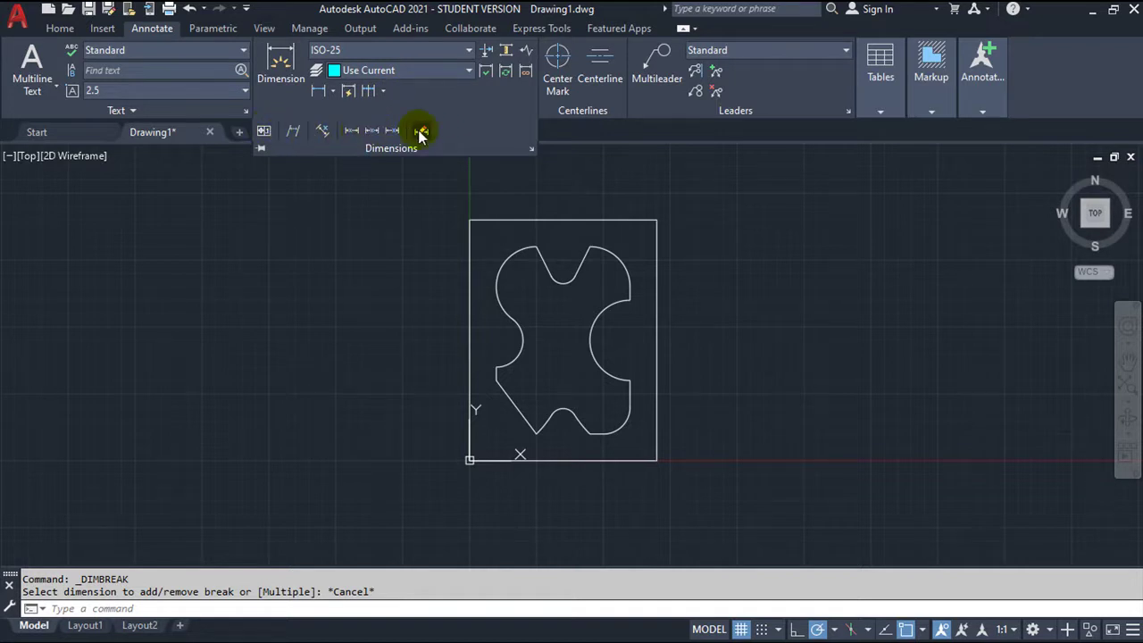
pyautogui.press('Escape')
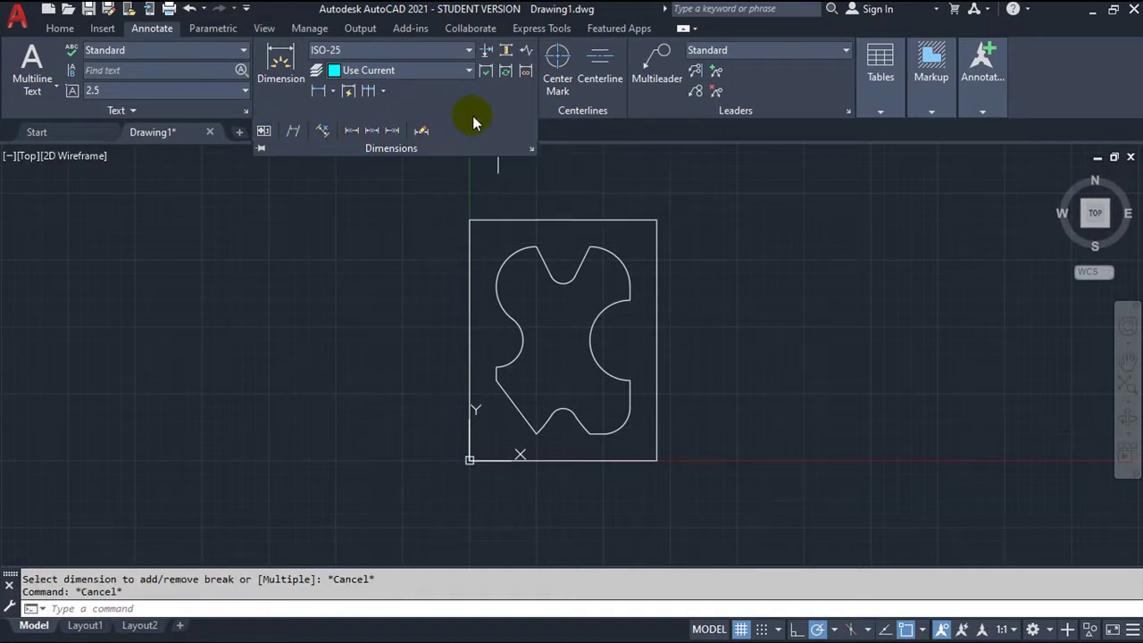
pyautogui.click(604, 151)
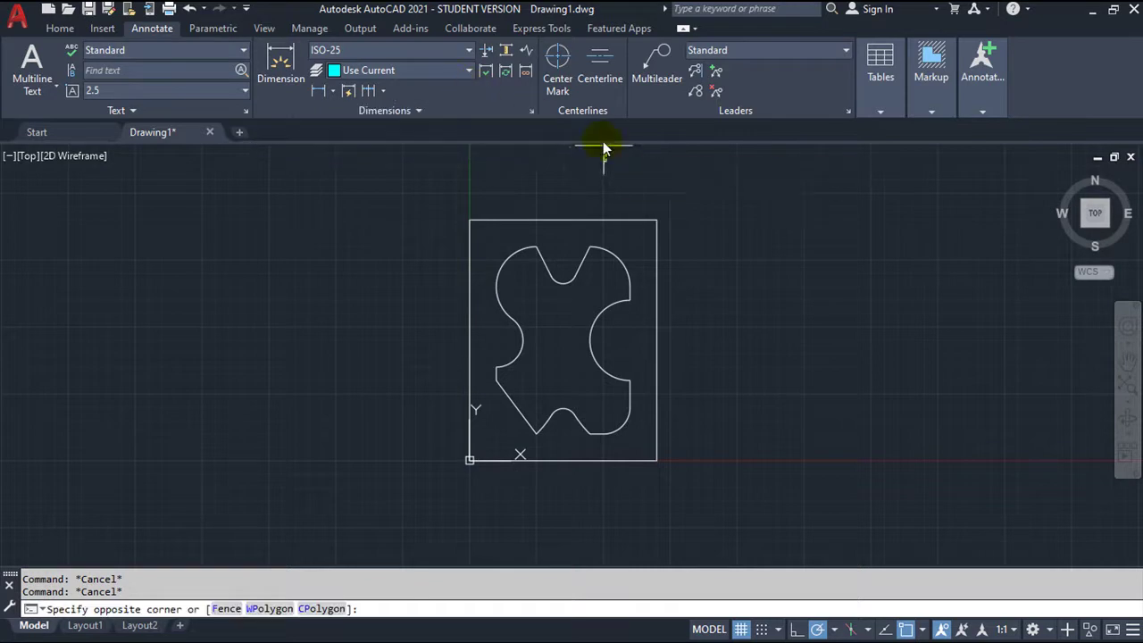
pyautogui.press('Escape')
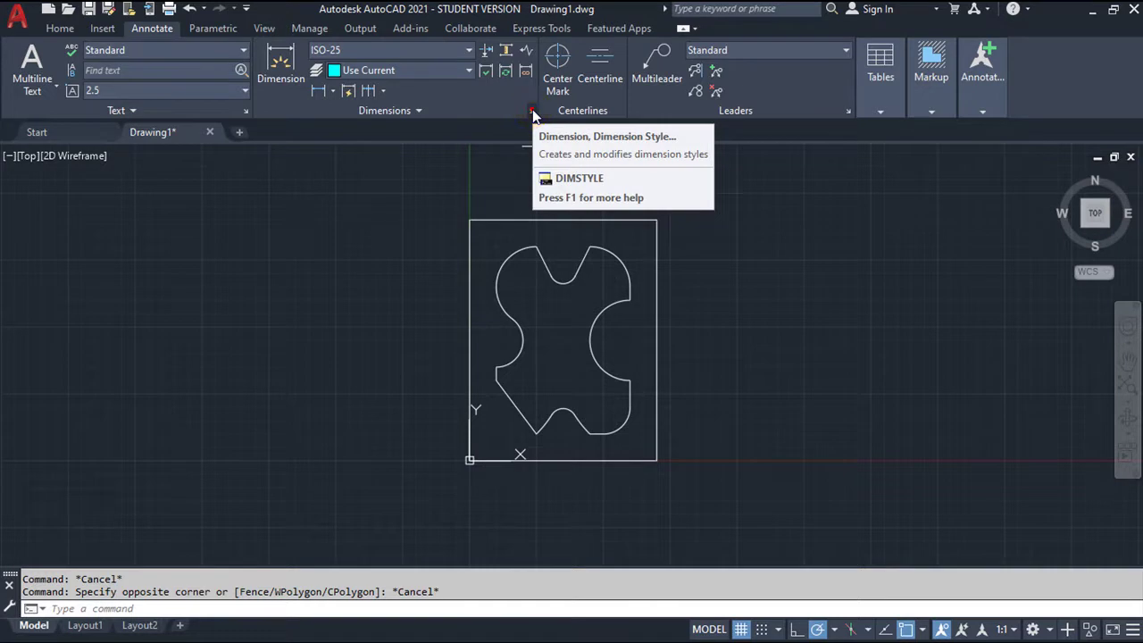
# Verify the ISO-25 dimension style uses 2.5 arrow size and 2.5 text height
pyautogui.click(533, 112)
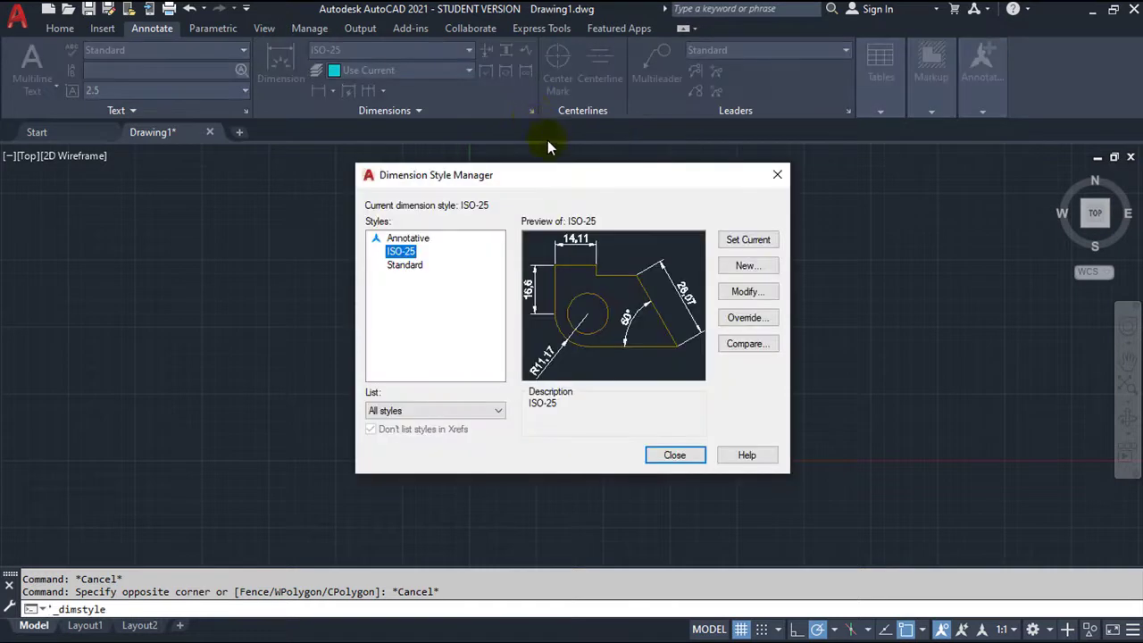
pyautogui.click(730, 292)
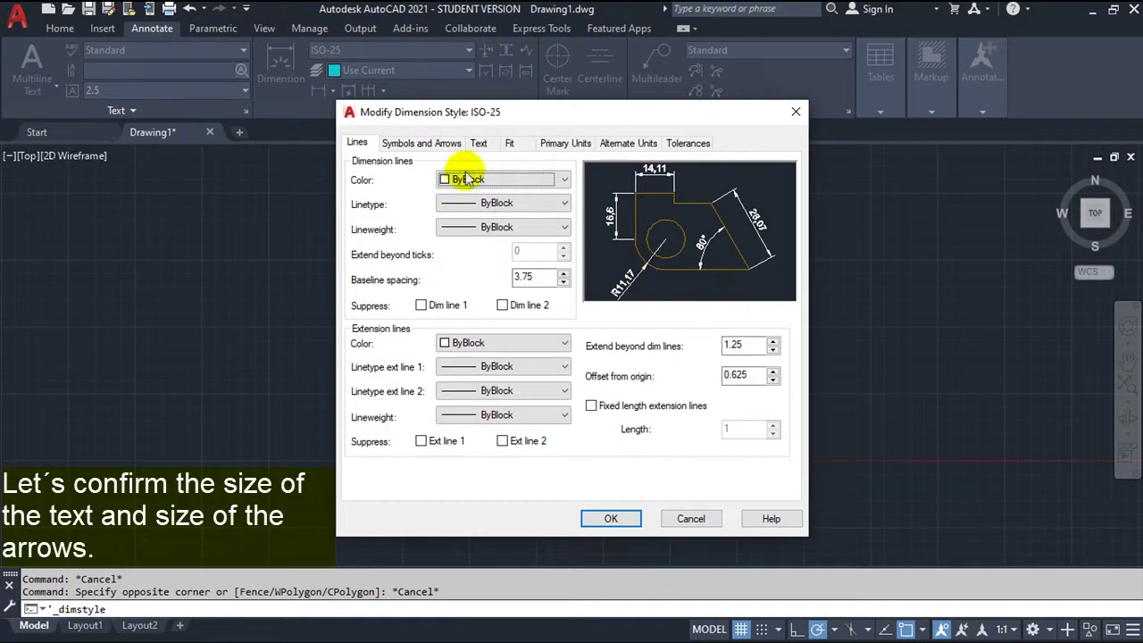
pyautogui.click(421, 143)
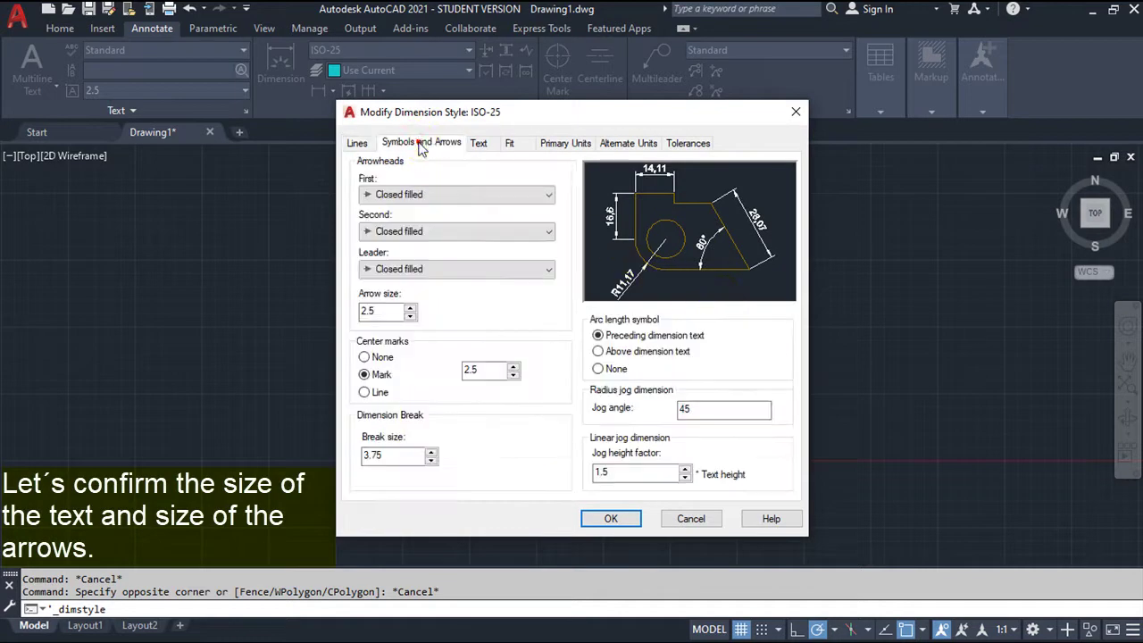
pyautogui.click(478, 143)
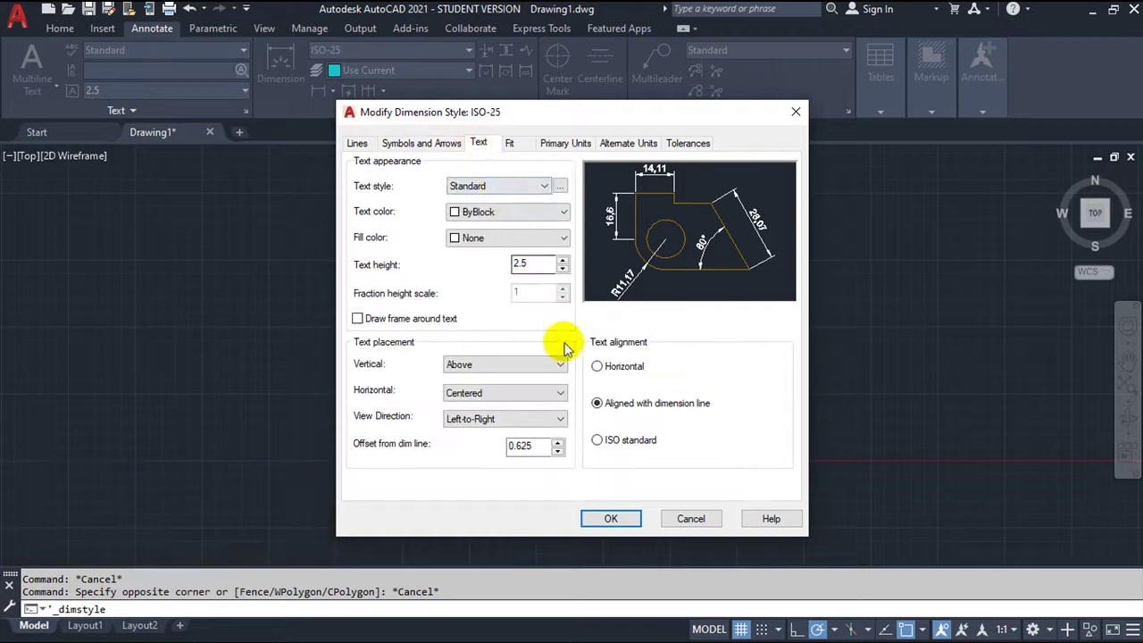
pyautogui.click(611, 517)
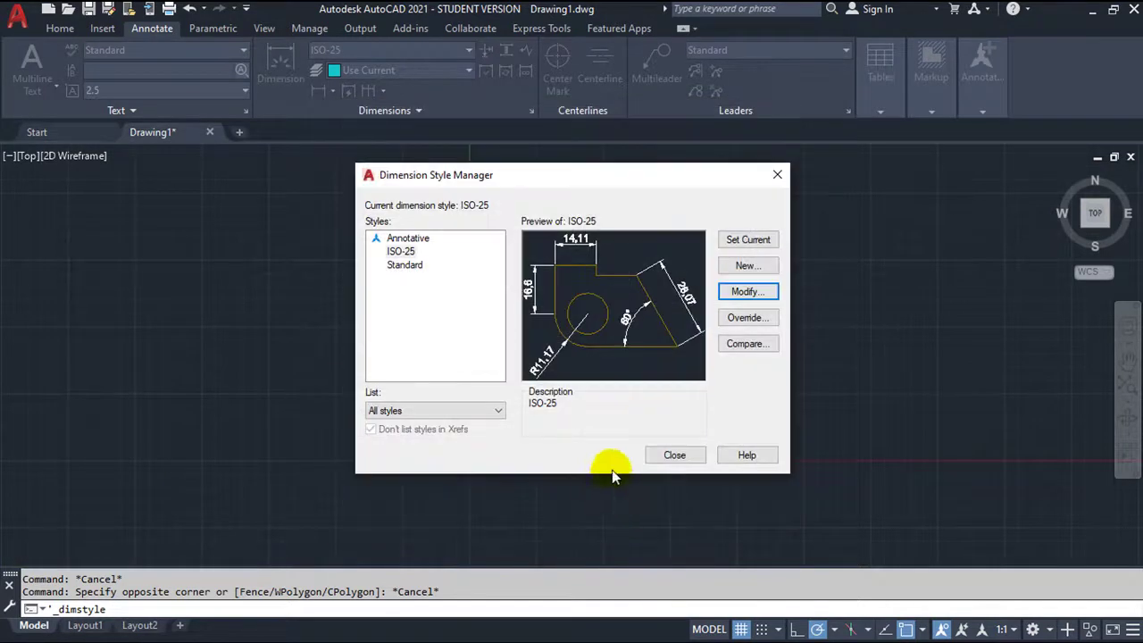
# Place an ordinate dimension reading 0 at the rectangle's lower-left corner
pyautogui.click(671, 456)
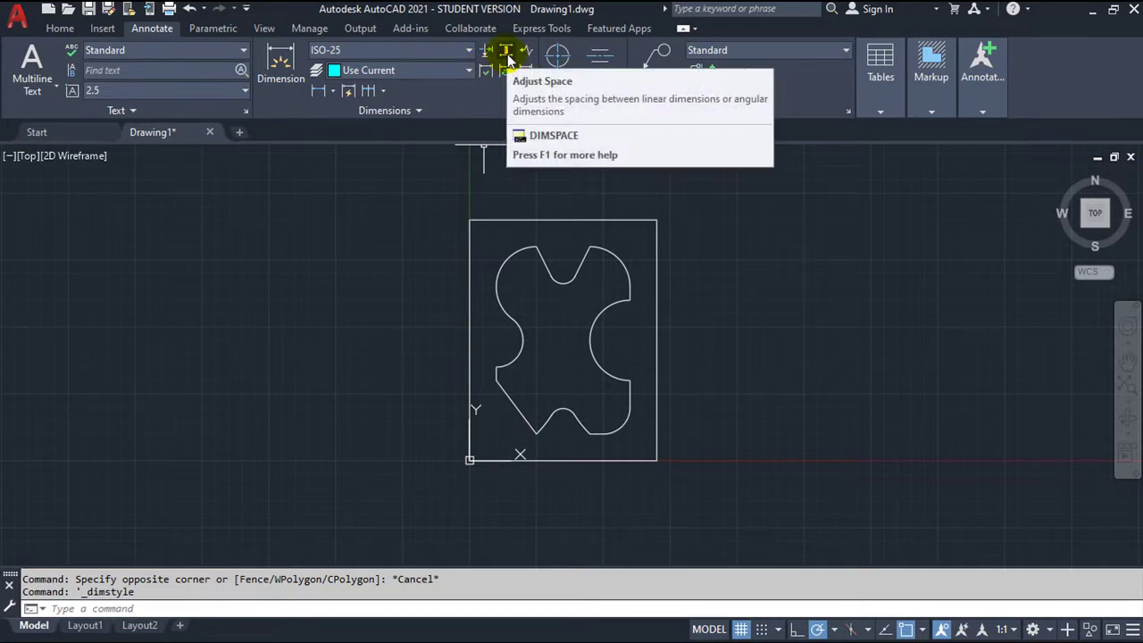
pyautogui.click(380, 92)
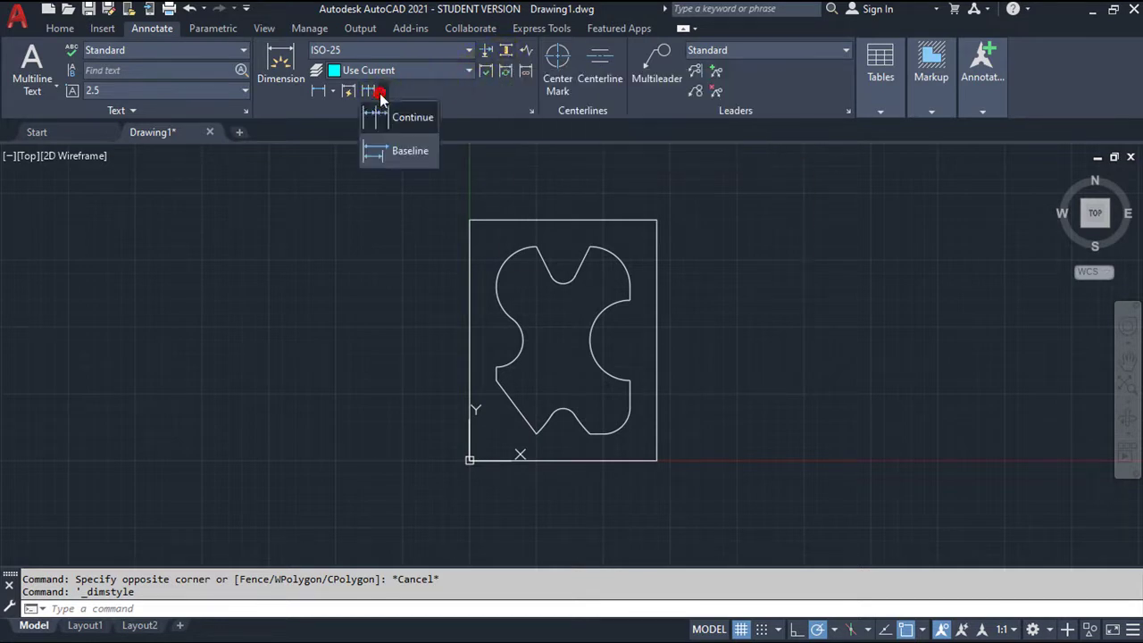
pyautogui.click(333, 92)
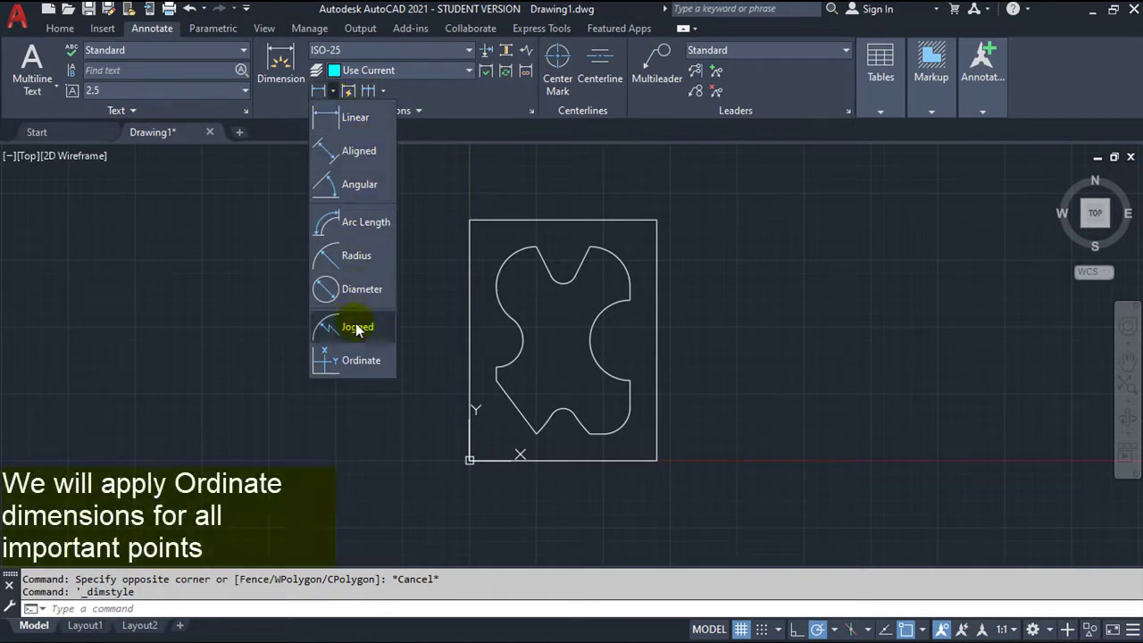
pyautogui.click(361, 361)
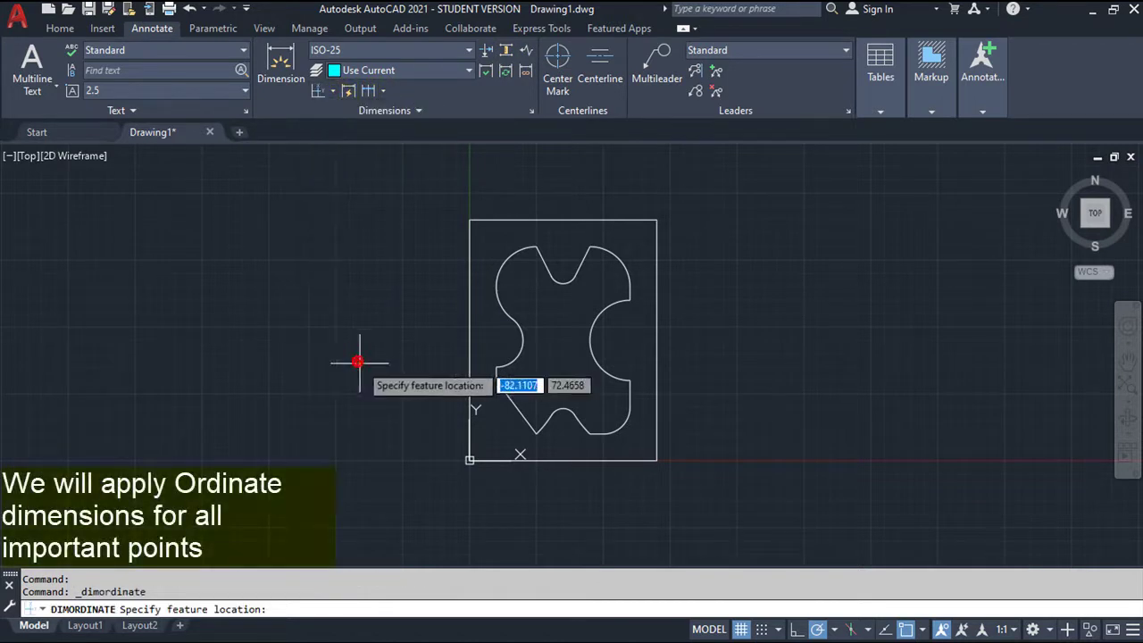
pyautogui.click(470, 460)
pyautogui.click(468, 500)
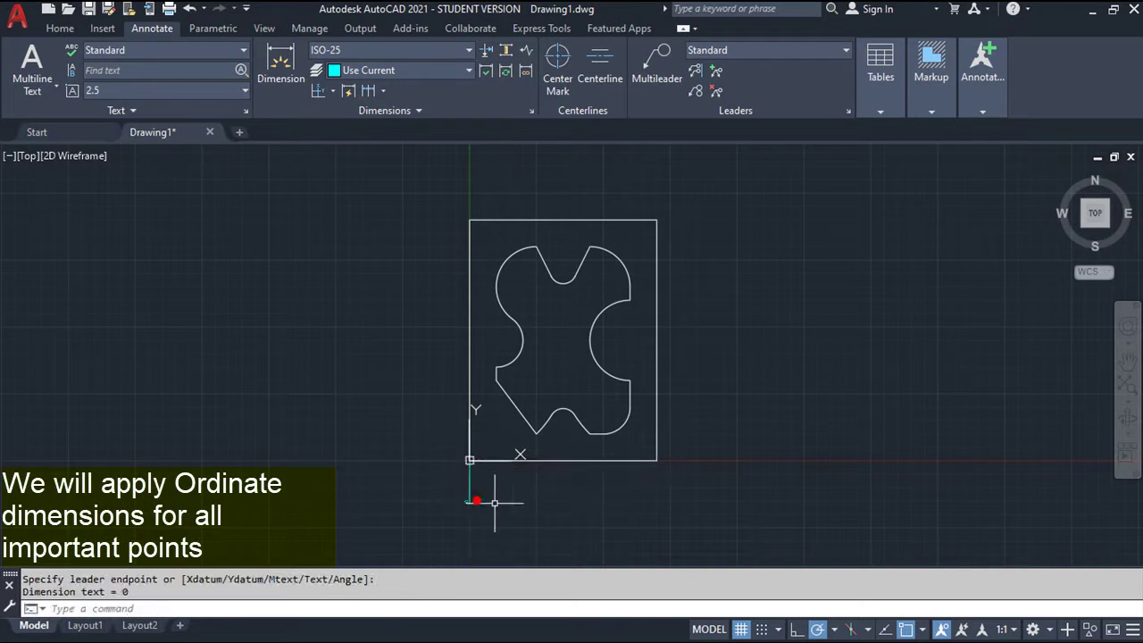
pyautogui.scroll(-4, 520, 500)
pyautogui.scroll(8, 514, 486)
pyautogui.scroll(2, 507, 480)
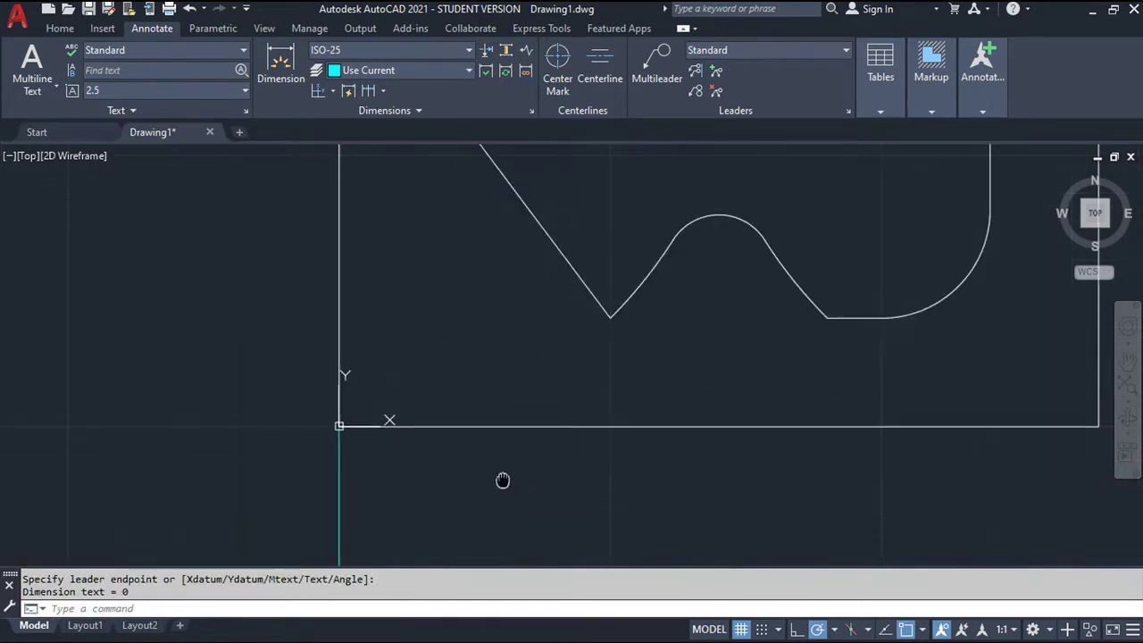
pyautogui.moveTo(503, 480); pyautogui.dragTo(485, 290, button='middle')
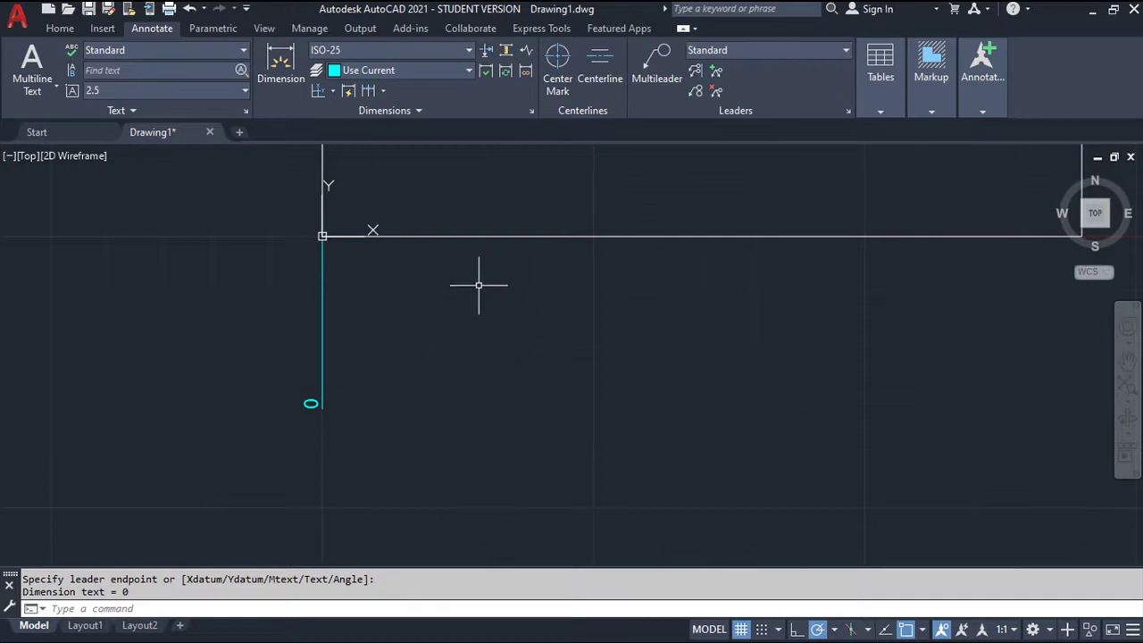
pyautogui.scroll(-3, 450, 309)
pyautogui.moveTo(449, 312); pyautogui.dragTo(491, 332, button='middle')
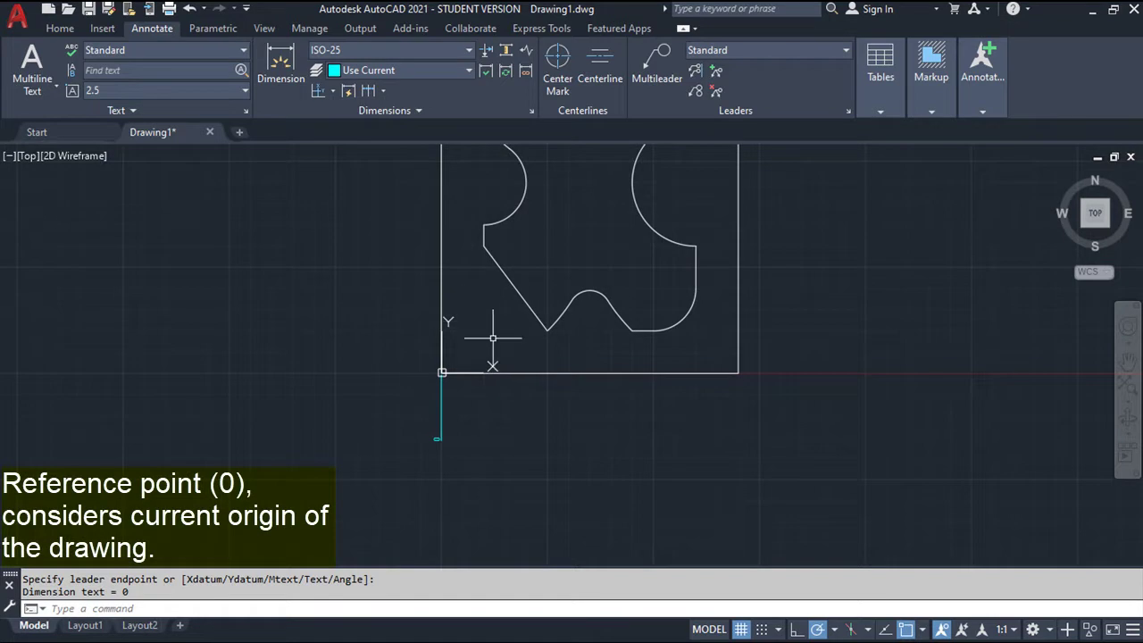
# Add an ordinate dimension reading 10 at the profile's centre point using a Center snap
pyautogui.press('Return')
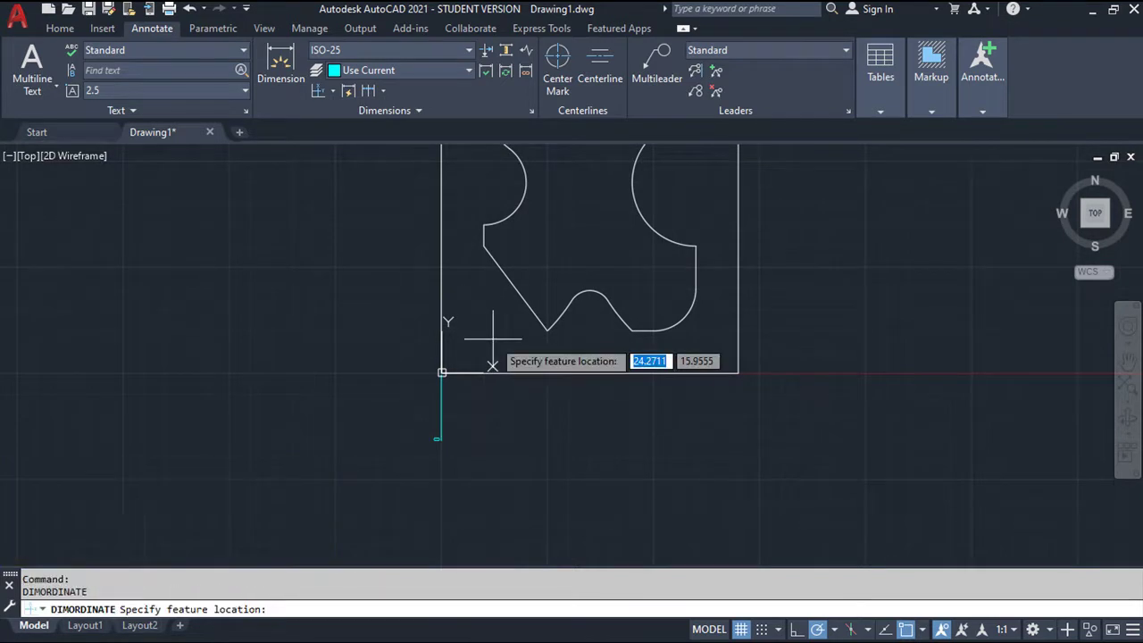
pyautogui.keyDown('shift'); pyautogui.rightClick(480, 333); pyautogui.keyUp('shift')
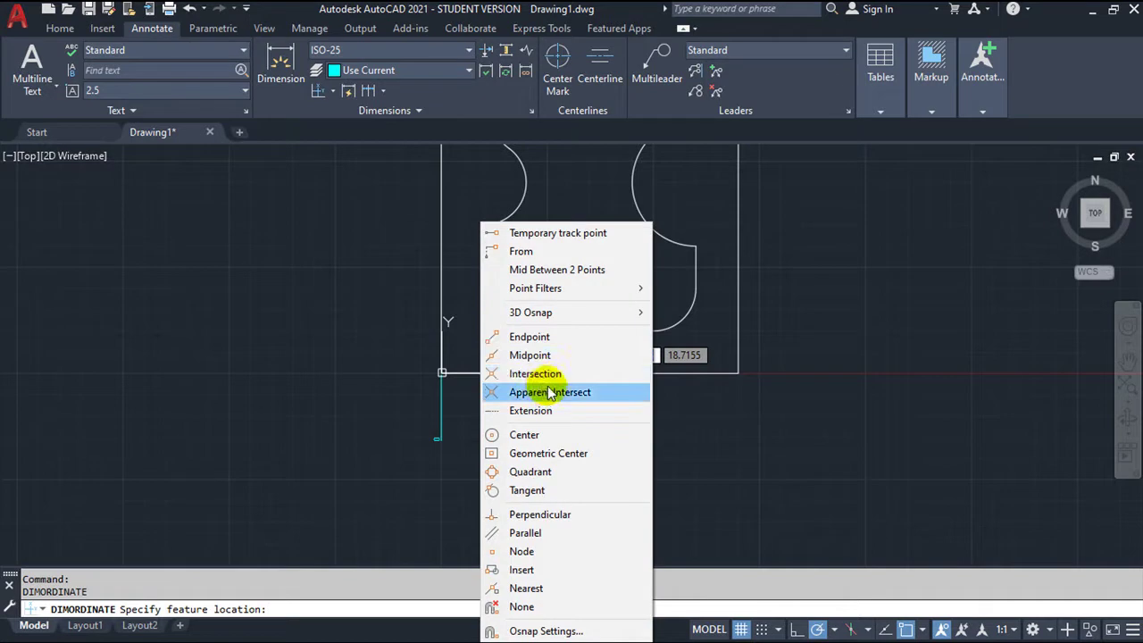
pyautogui.click(529, 435)
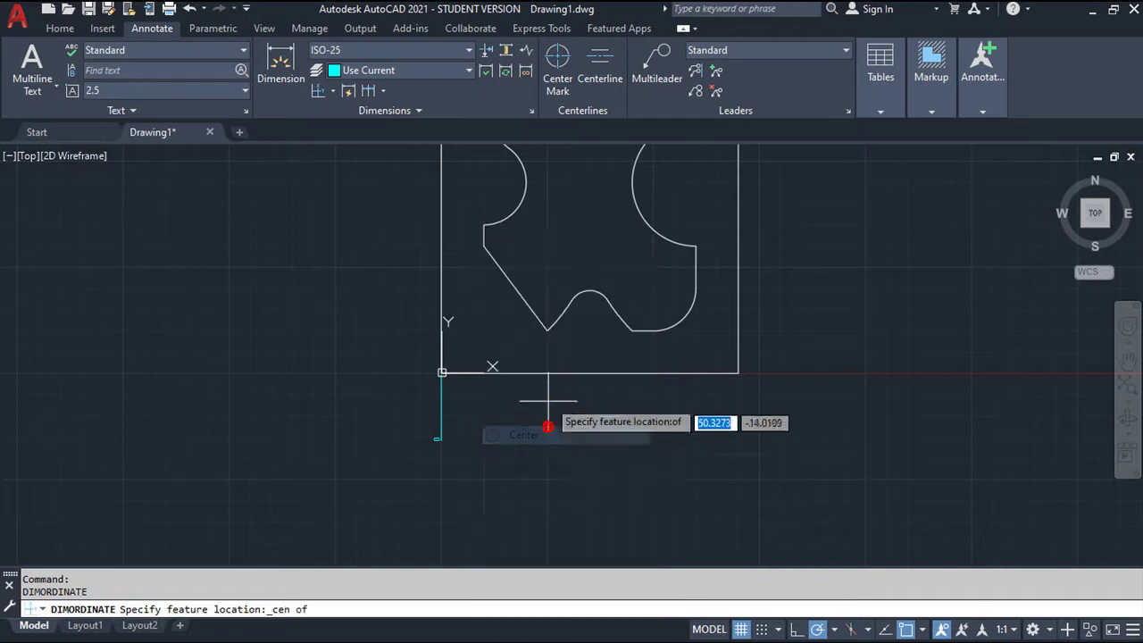
pyautogui.click(563, 314)
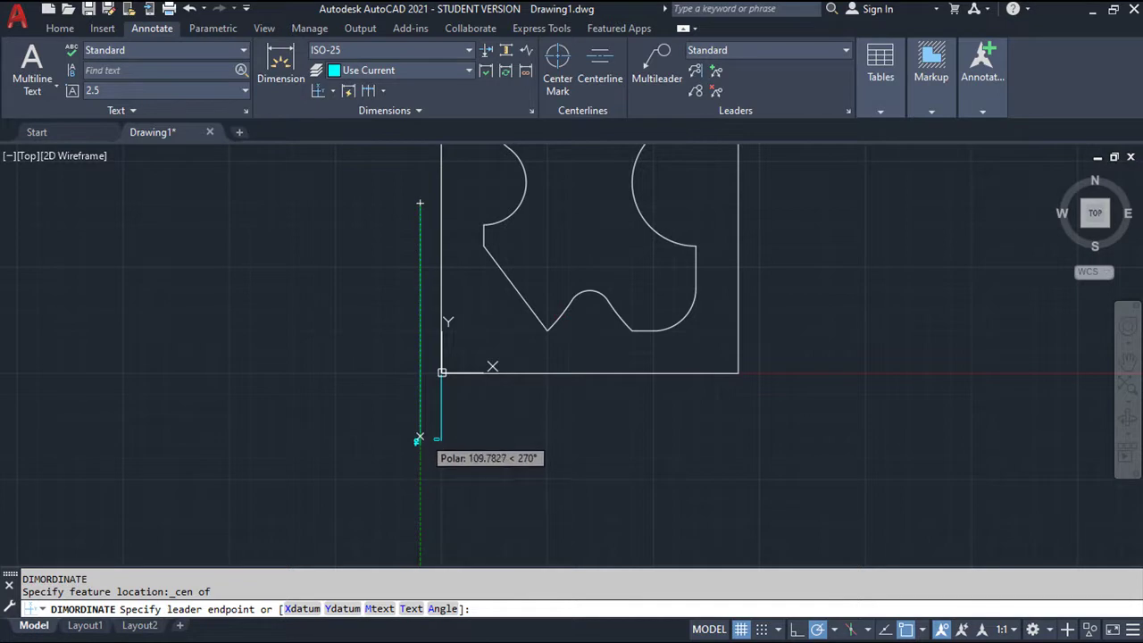
pyautogui.scroll(-4, 425, 436)
pyautogui.scroll(5, 430, 437)
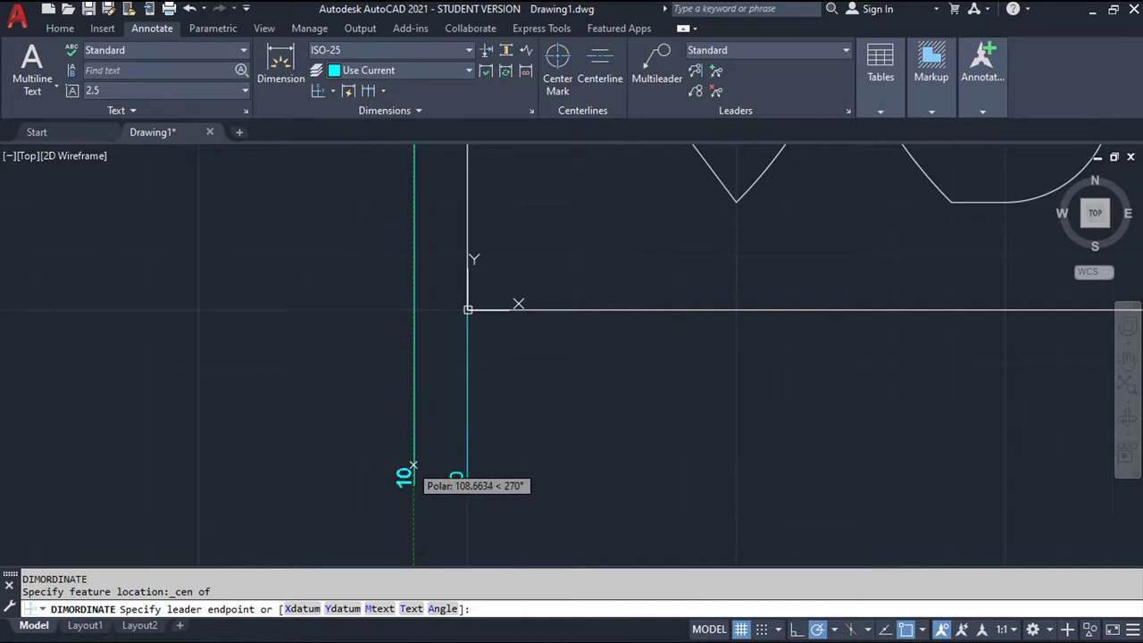
pyautogui.click(412, 465)
pyautogui.scroll(2, 520, 445)
pyautogui.scroll(-2, 524, 434)
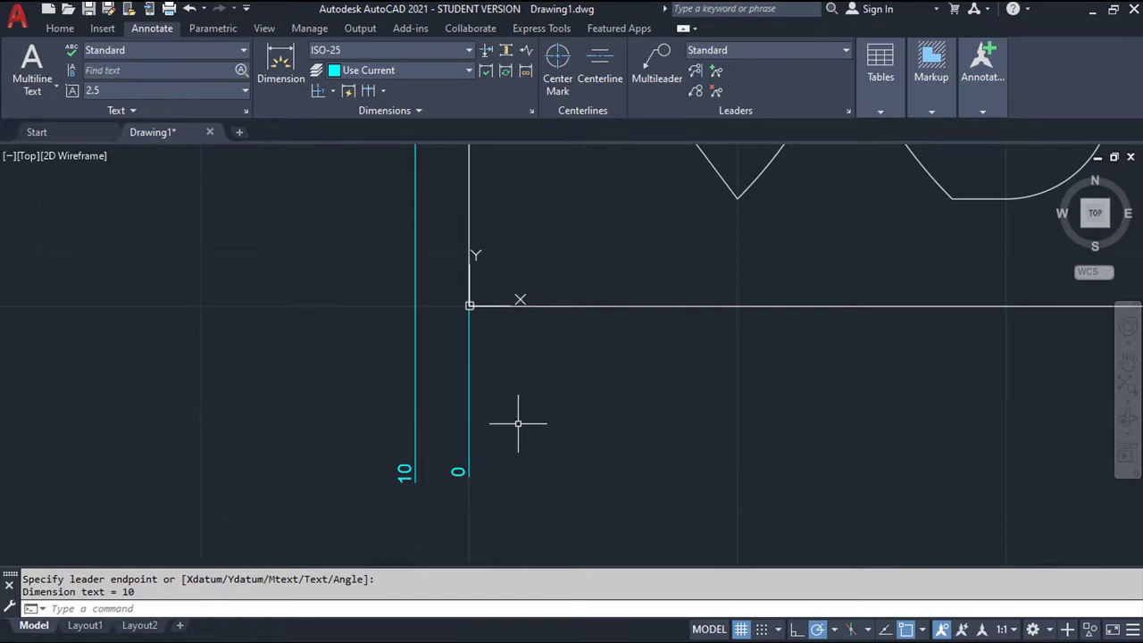
# Add X ordinate dimensions 20, 50 and 70 below the rectangle
pyautogui.moveTo(514, 417)
pyautogui.mouseDown(button='middle')
pyautogui.moveTo(464, 430)
pyautogui.moveTo(470, 438)
pyautogui.mouseUp(button='middle')
pyautogui.scroll(2, 496, 430)
pyautogui.scroll(-4, 497, 429)
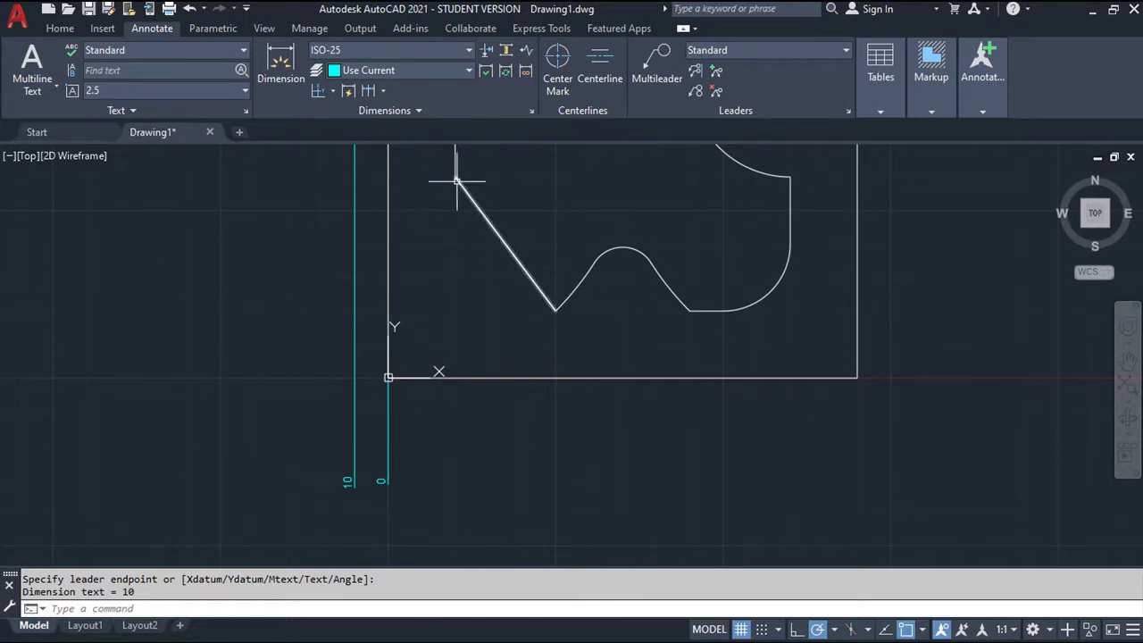
pyautogui.press('Return')
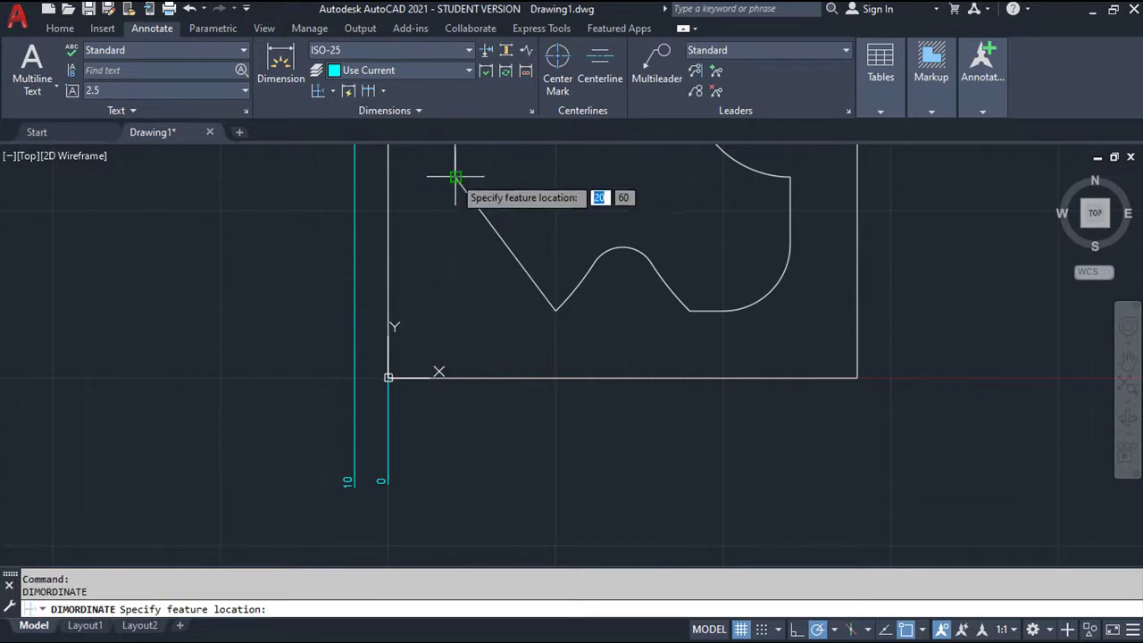
pyautogui.click(456, 179)
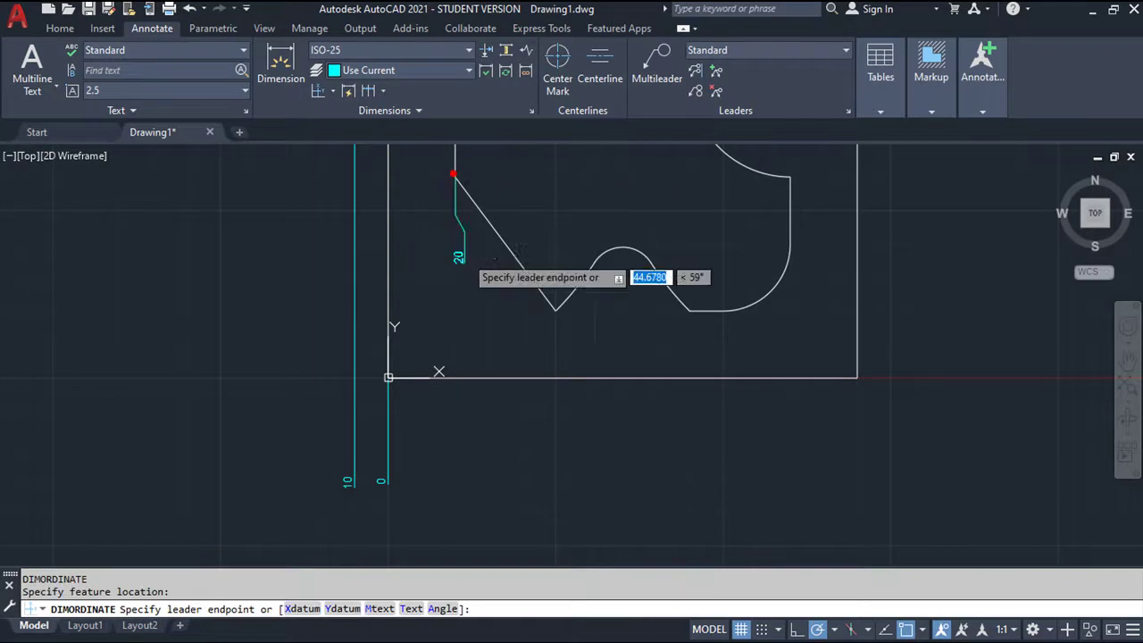
pyautogui.click(455, 472)
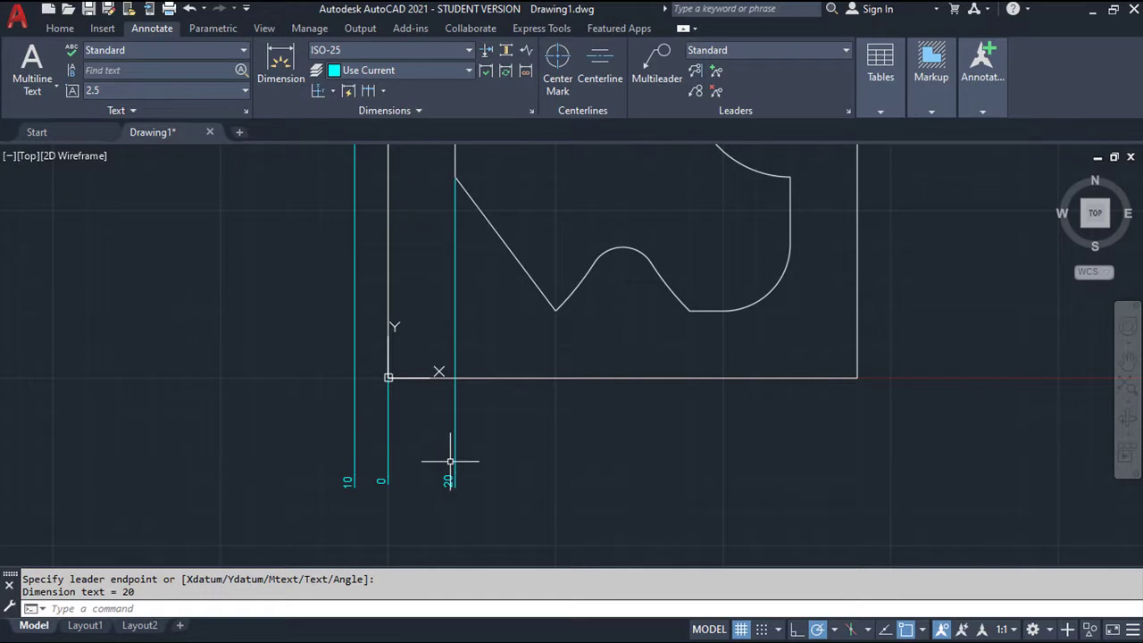
pyautogui.press('Return')
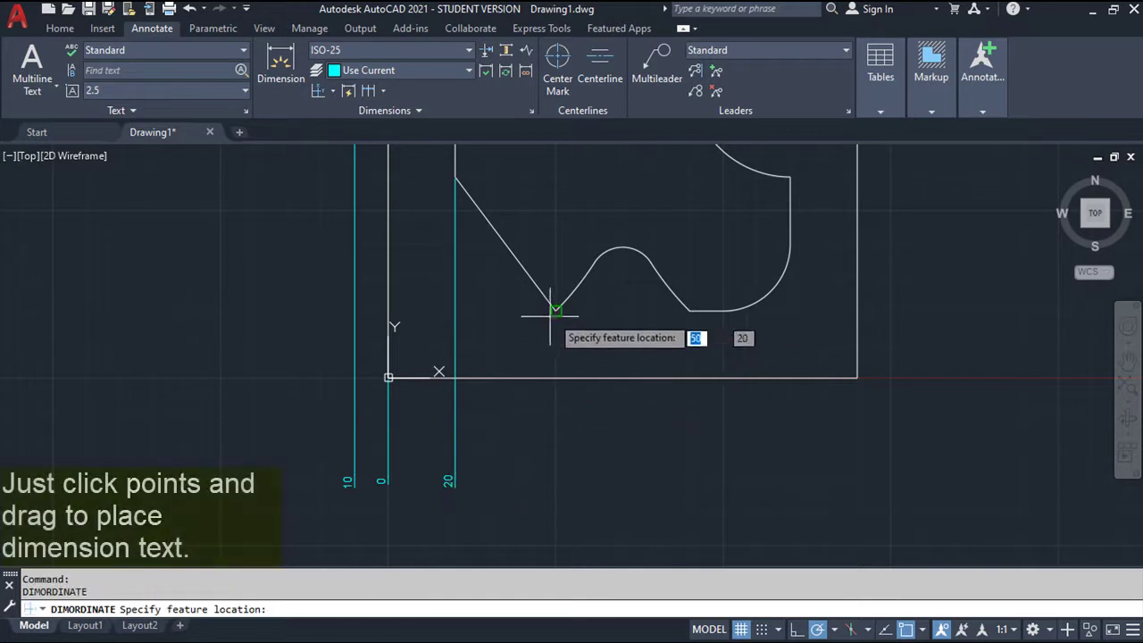
pyautogui.click(555, 310)
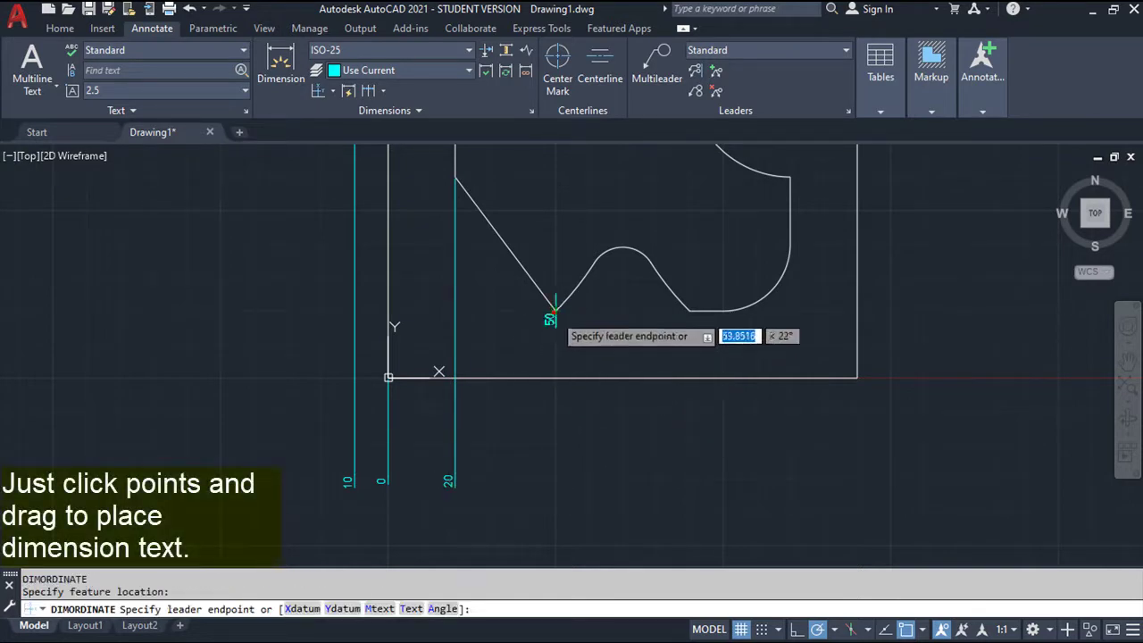
pyautogui.click(556, 476)
pyautogui.press('Return')
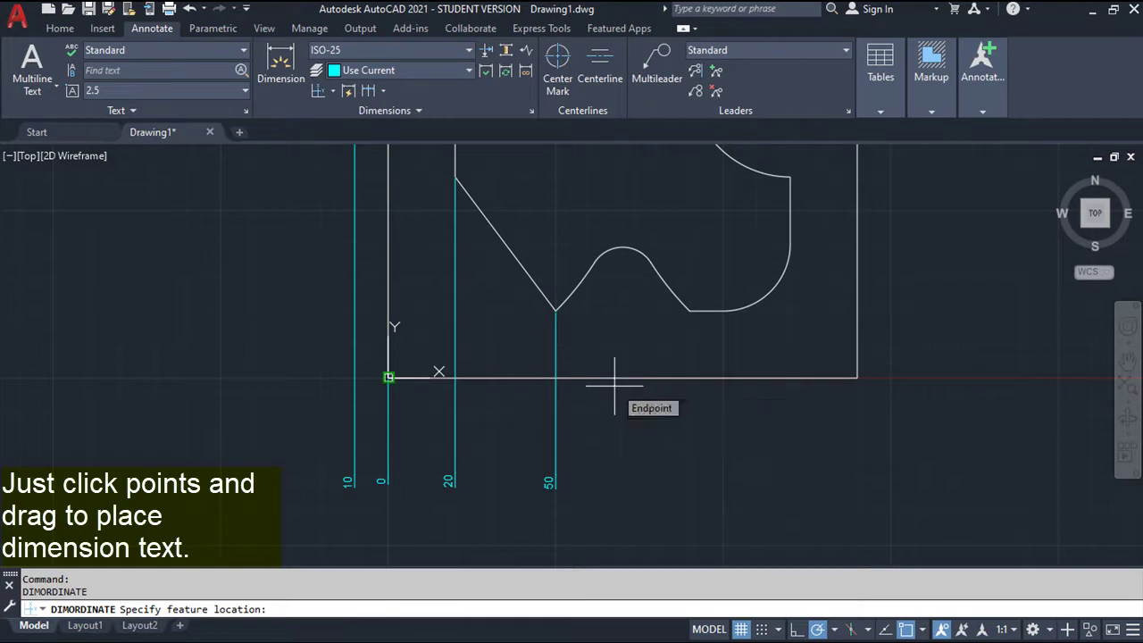
pyautogui.click(623, 248)
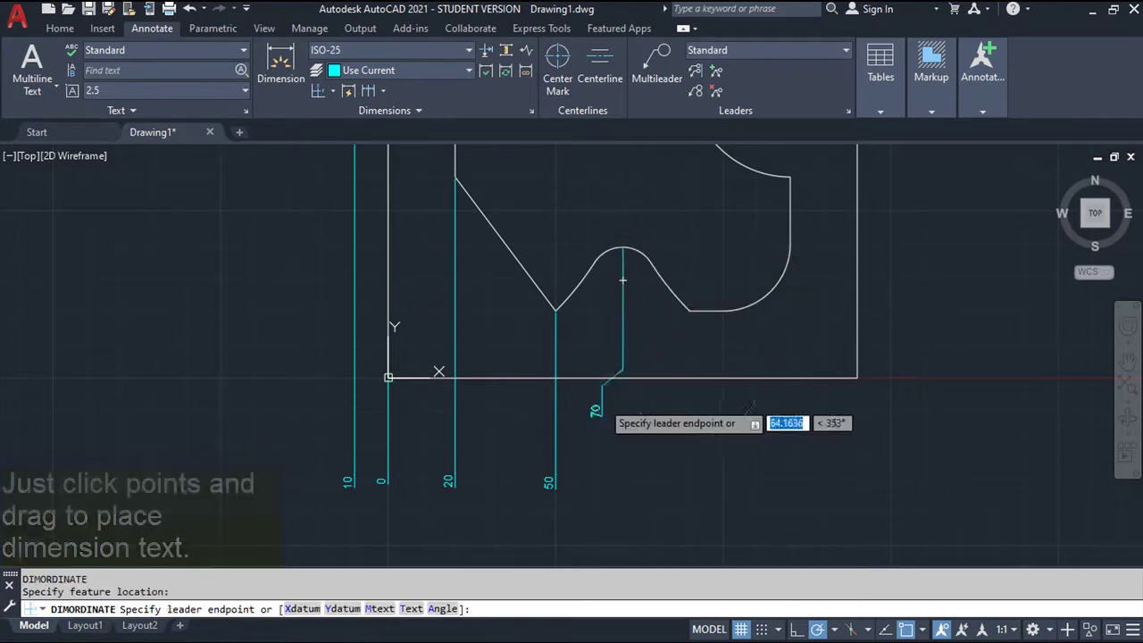
pyautogui.click(622, 488)
# Add X ordinate dimensions 90, 120 and 140 below the rectangle
pyautogui.press('Return')
pyautogui.click(688, 310)
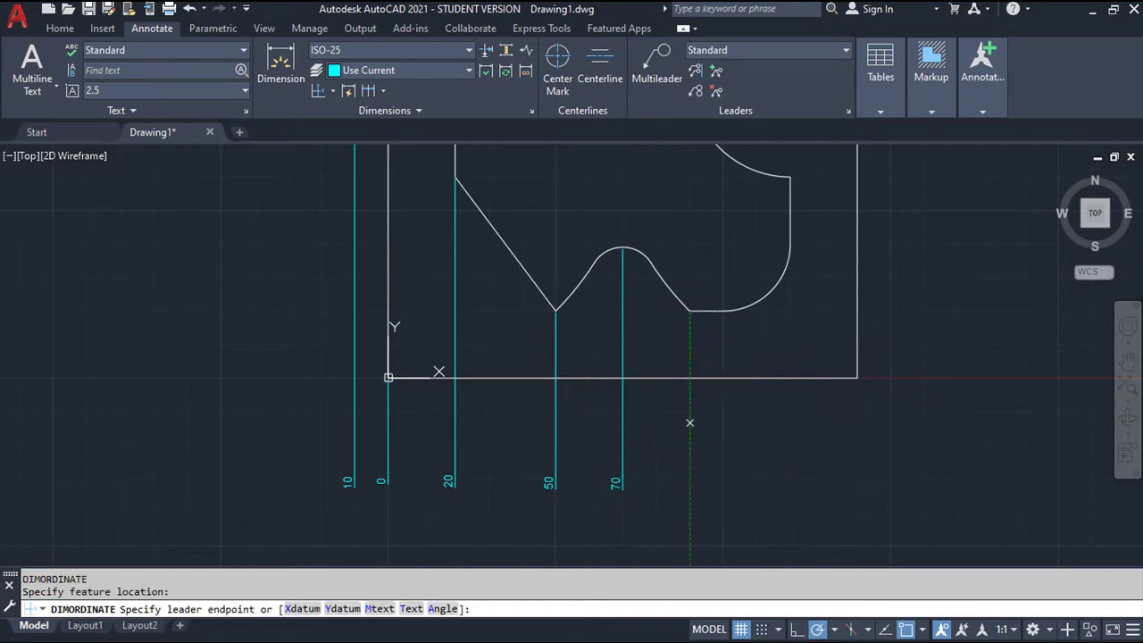
pyautogui.click(689, 477)
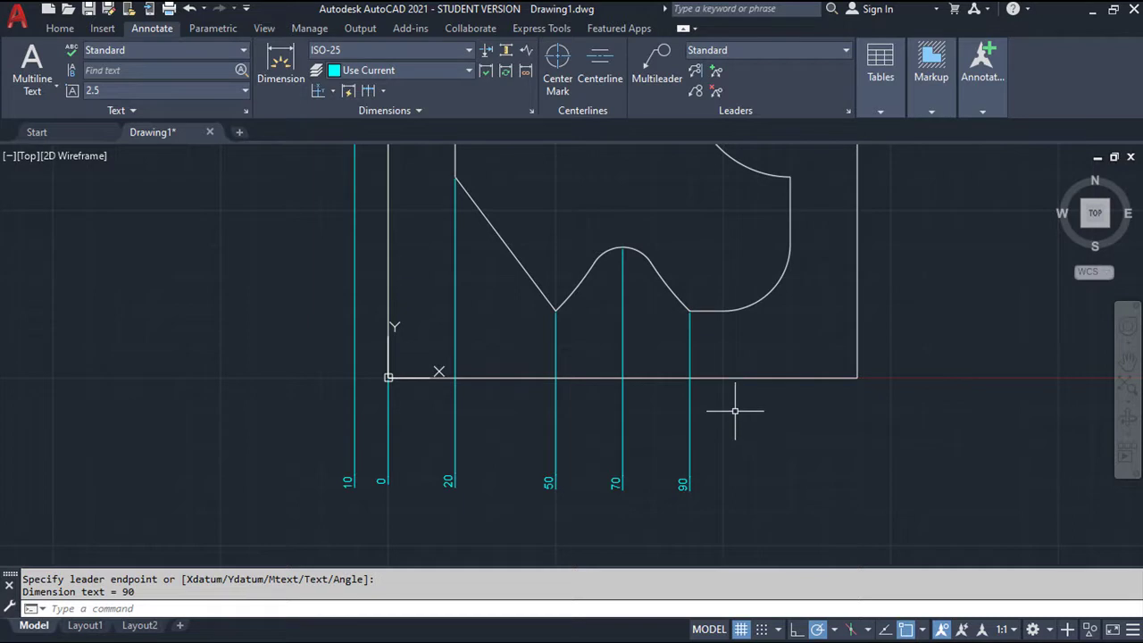
pyautogui.press('Return')
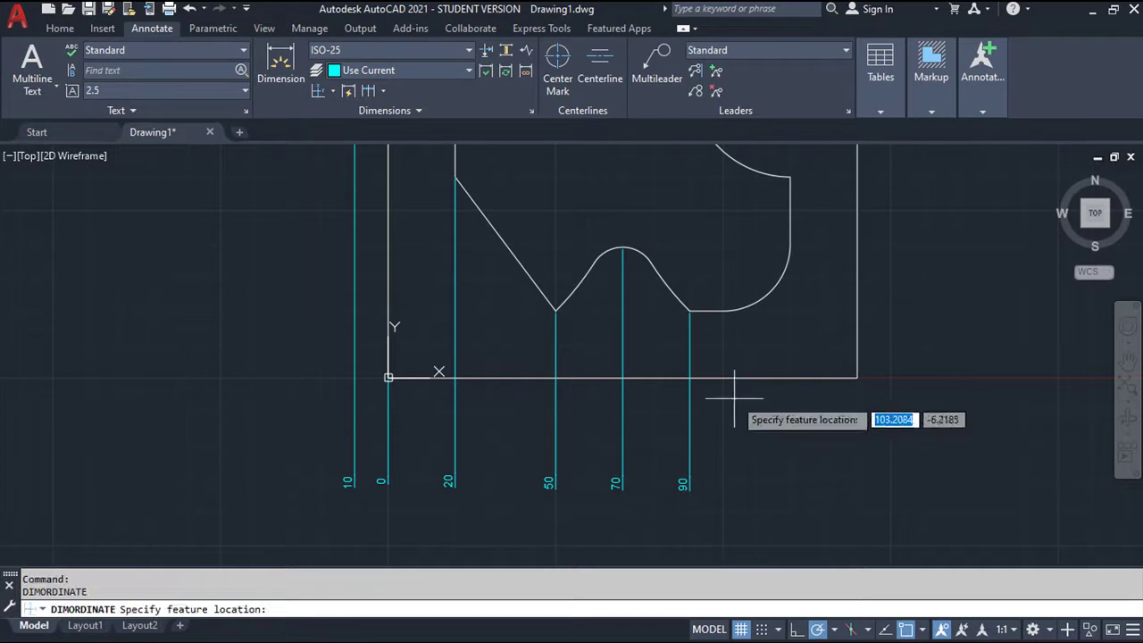
pyautogui.click(725, 242)
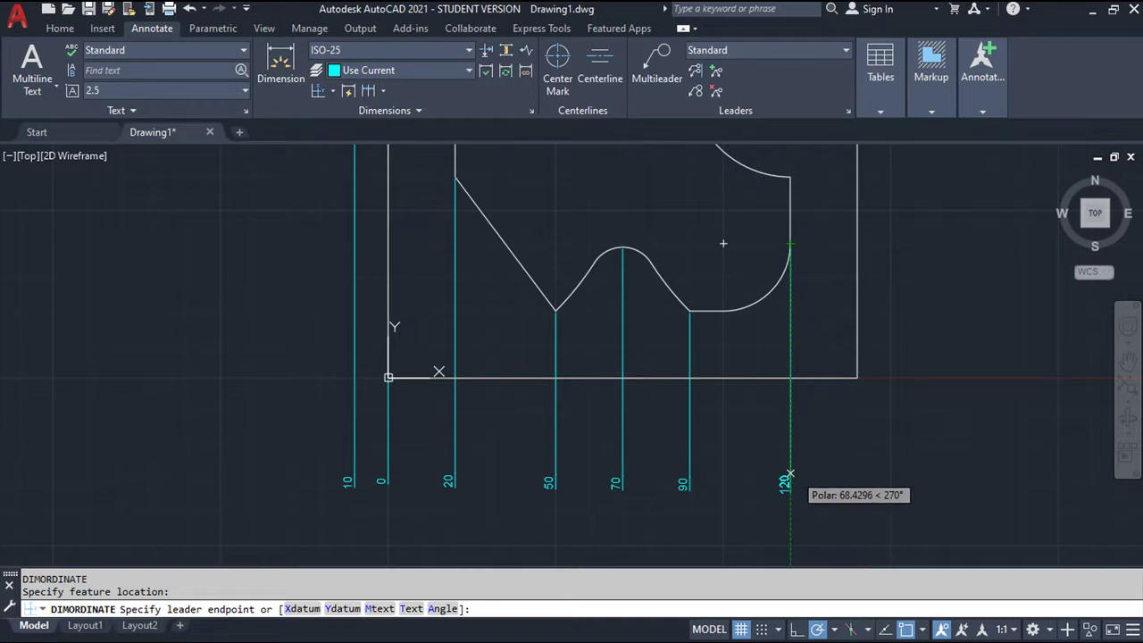
pyautogui.click(790, 473)
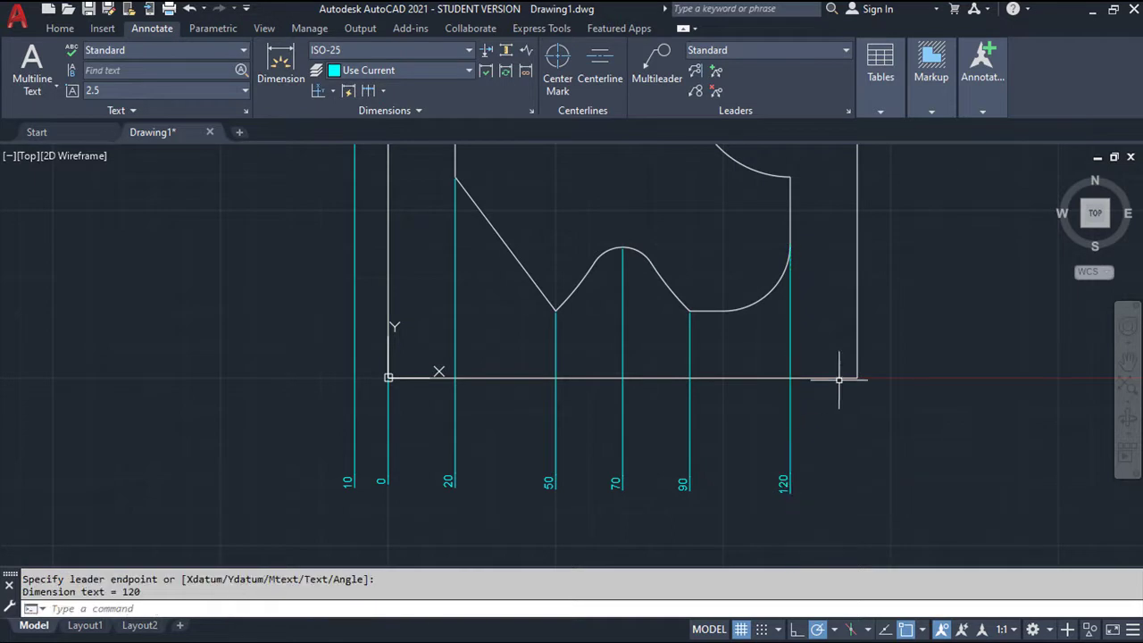
pyautogui.press('Return')
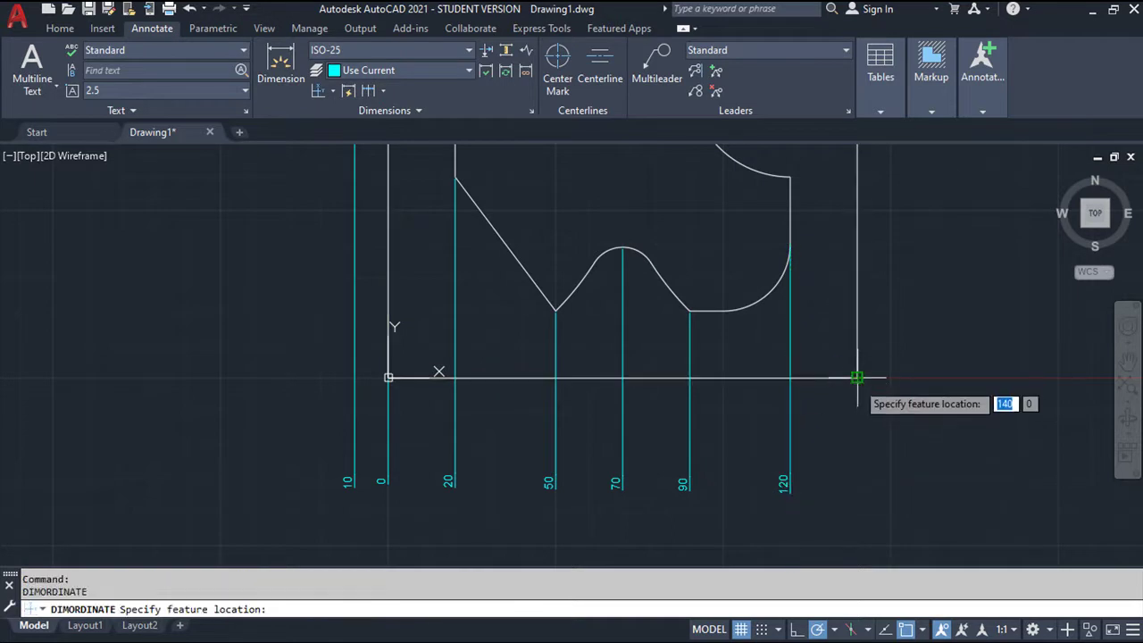
pyautogui.click(857, 378)
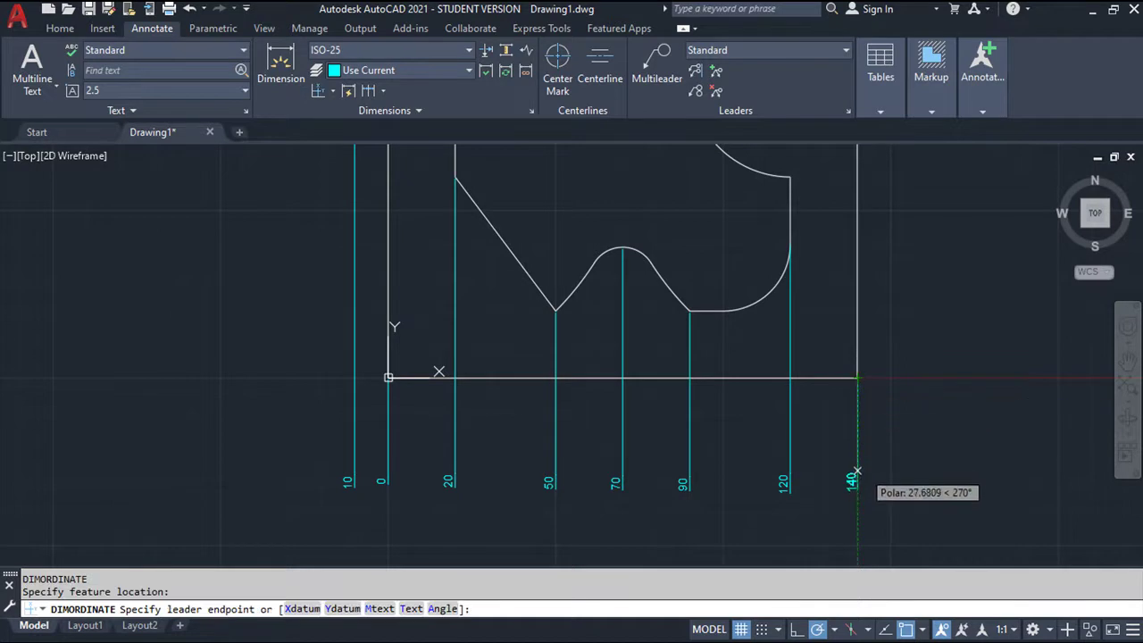
pyautogui.click(857, 471)
# Add the 150 ordinate dimension at the right arc's centre using a Center snap
pyautogui.press('Return')
pyautogui.moveTo(823, 270); pyautogui.dragTo(762, 392, button='middle')
pyautogui.keyDown('shift'); pyautogui.rightClick(627, 296); pyautogui.keyUp('shift')
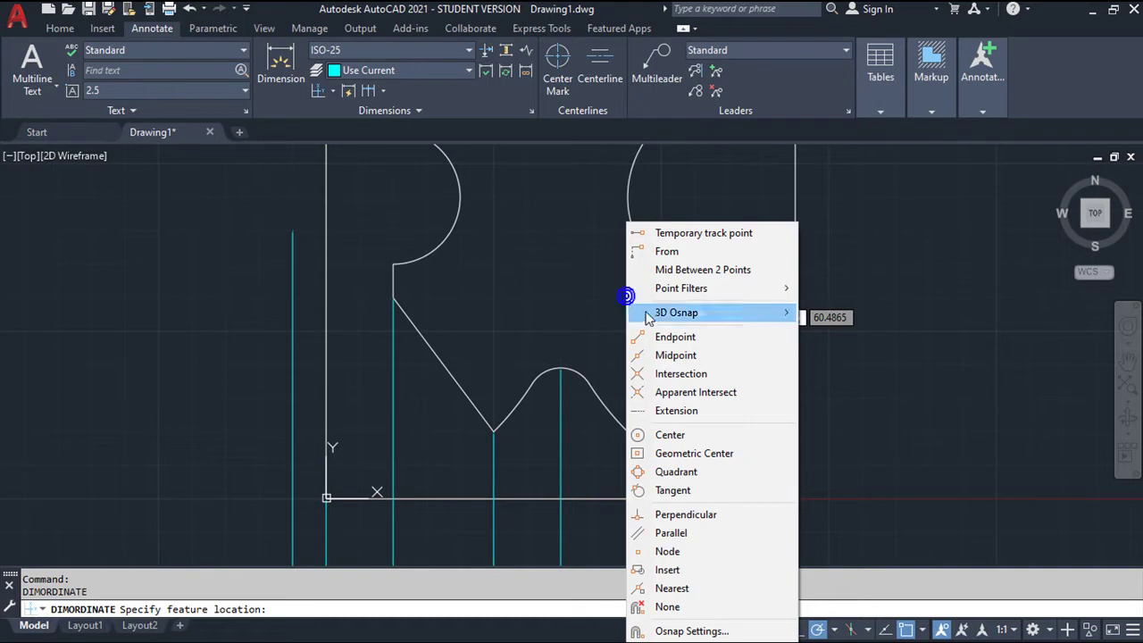
pyautogui.click(694, 436)
pyautogui.click(599, 401)
pyautogui.moveTo(848, 444); pyautogui.dragTo(814, 260, button='middle')
pyautogui.click(803, 407)
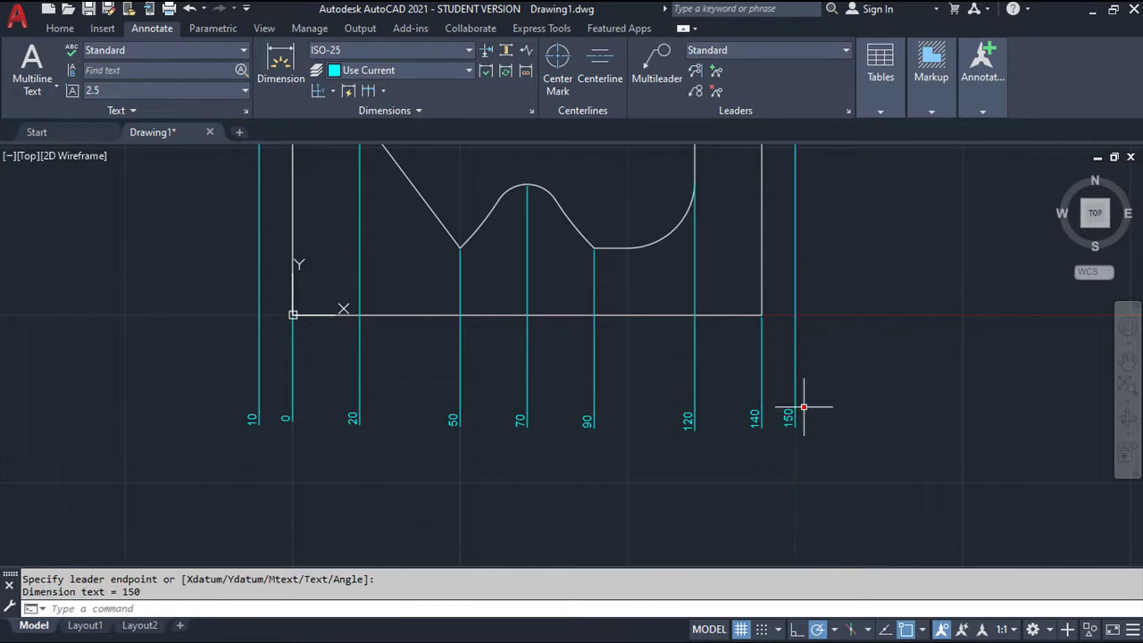
pyautogui.scroll(2, 585, 327)
pyautogui.scroll(-4, 580, 326)
pyautogui.moveTo(550, 301); pyautogui.dragTo(498, 386, button='middle')
pyautogui.moveTo(481, 271); pyautogui.dragTo(488, 368, button='middle')
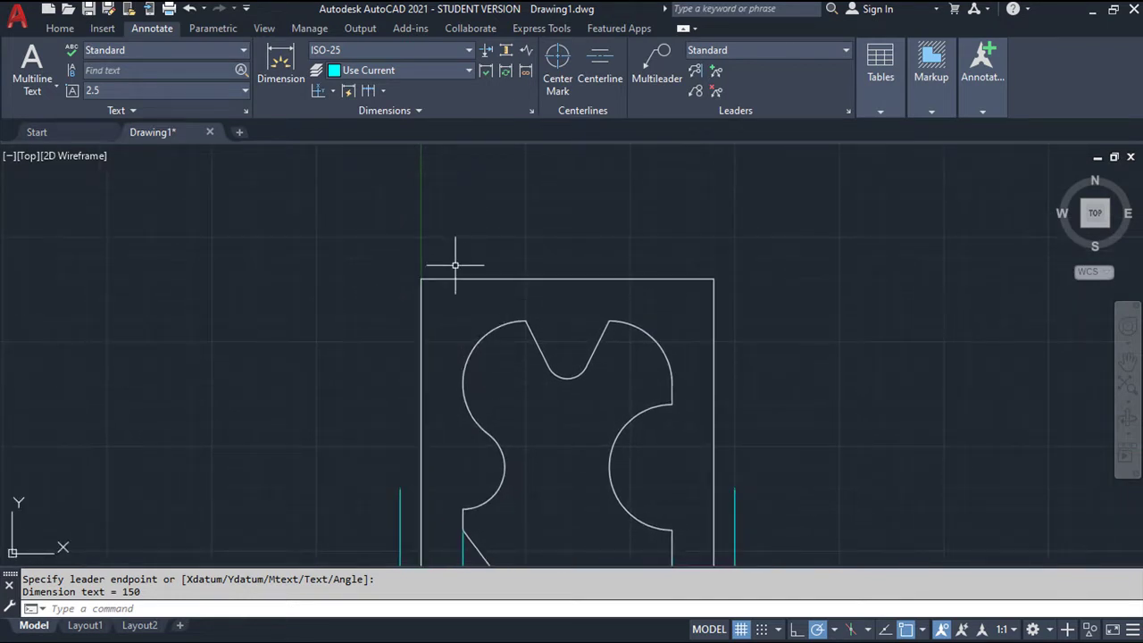
# Place top ordinate dimensions 0, 20 and 50 at the top-left corner, left edge and upper-left lobe centre
pyautogui.press('Return')
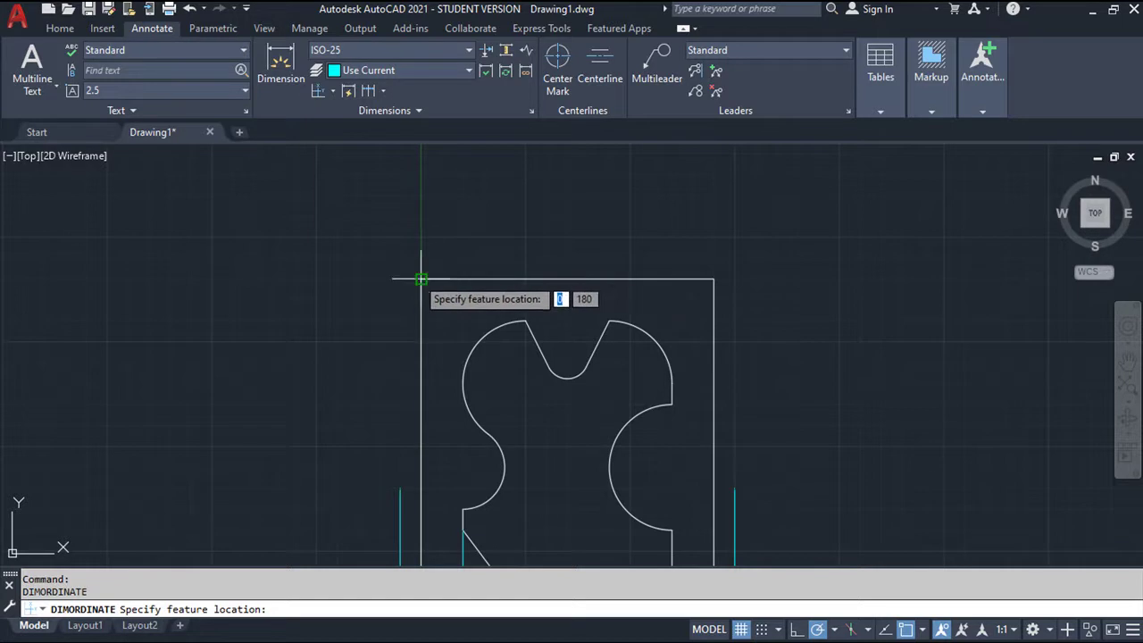
pyautogui.click(420, 280)
pyautogui.click(419, 193)
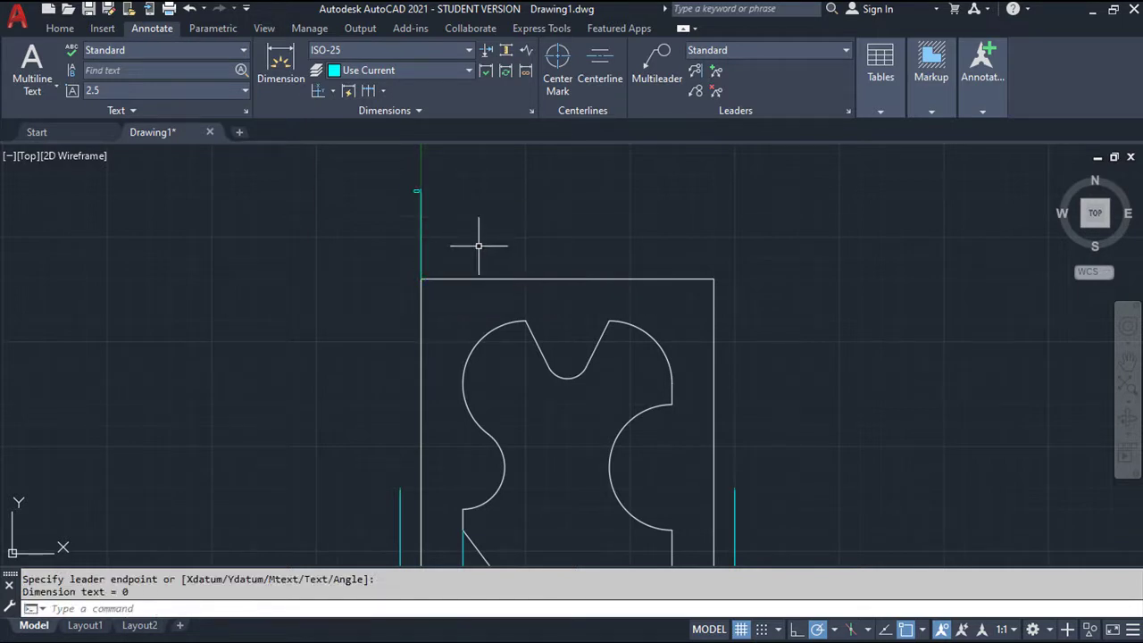
pyautogui.press('Return')
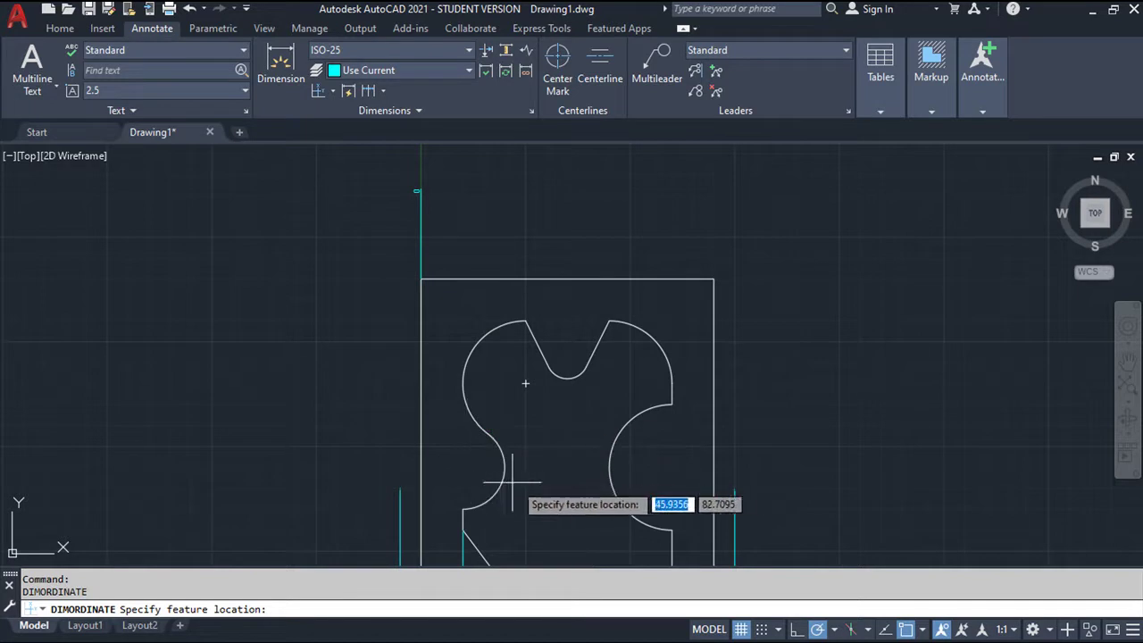
pyautogui.click(462, 465)
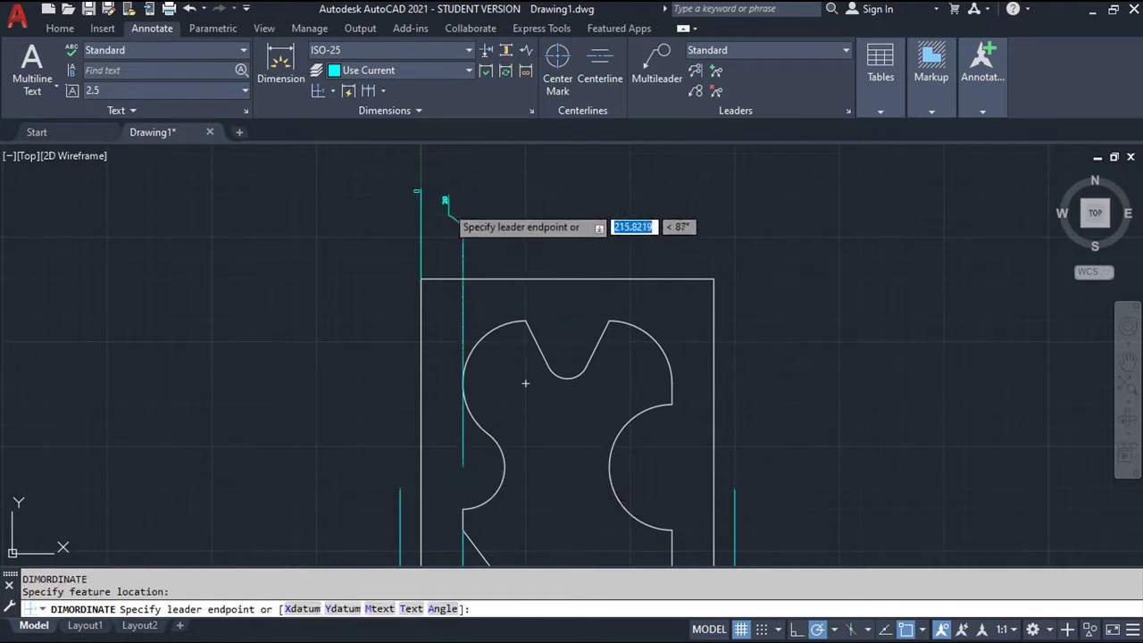
pyautogui.click(461, 195)
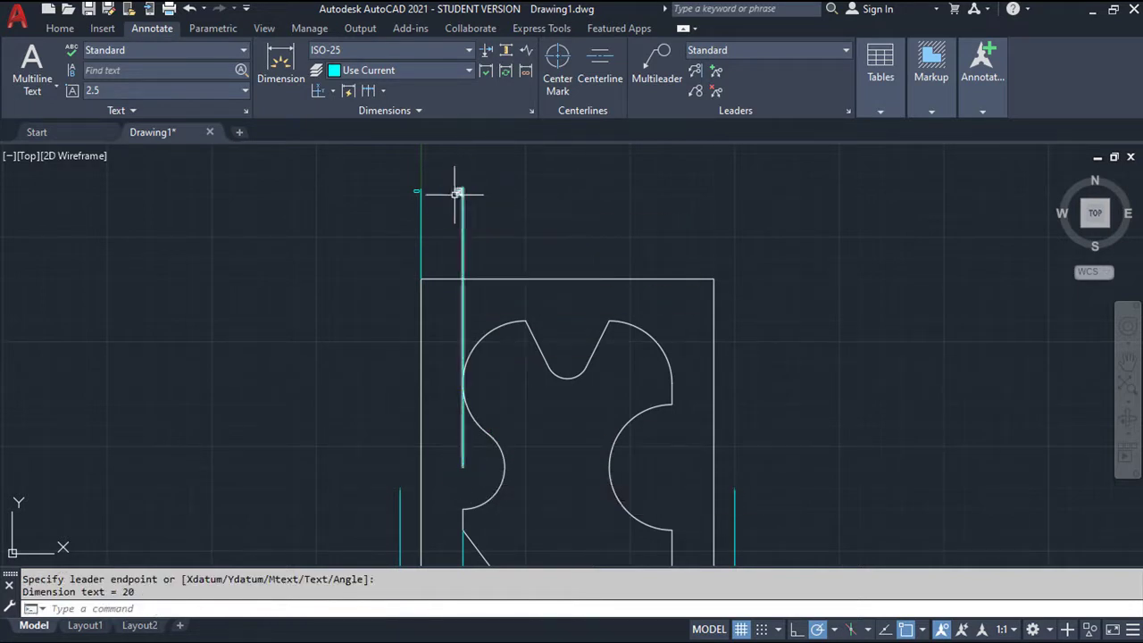
pyautogui.press('Return')
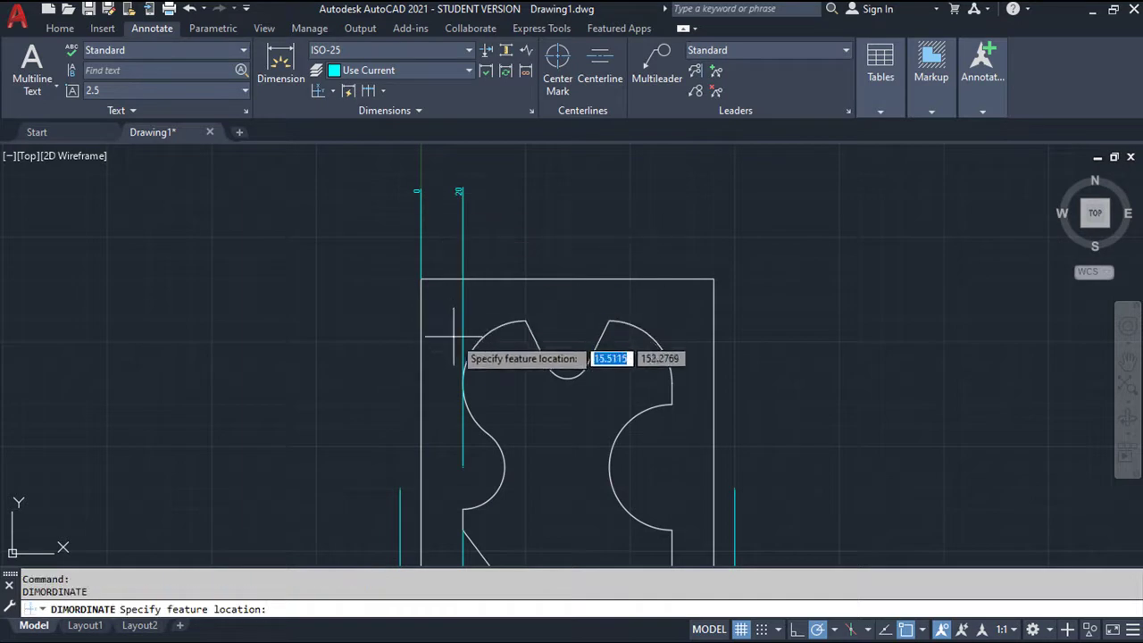
pyautogui.click(525, 384)
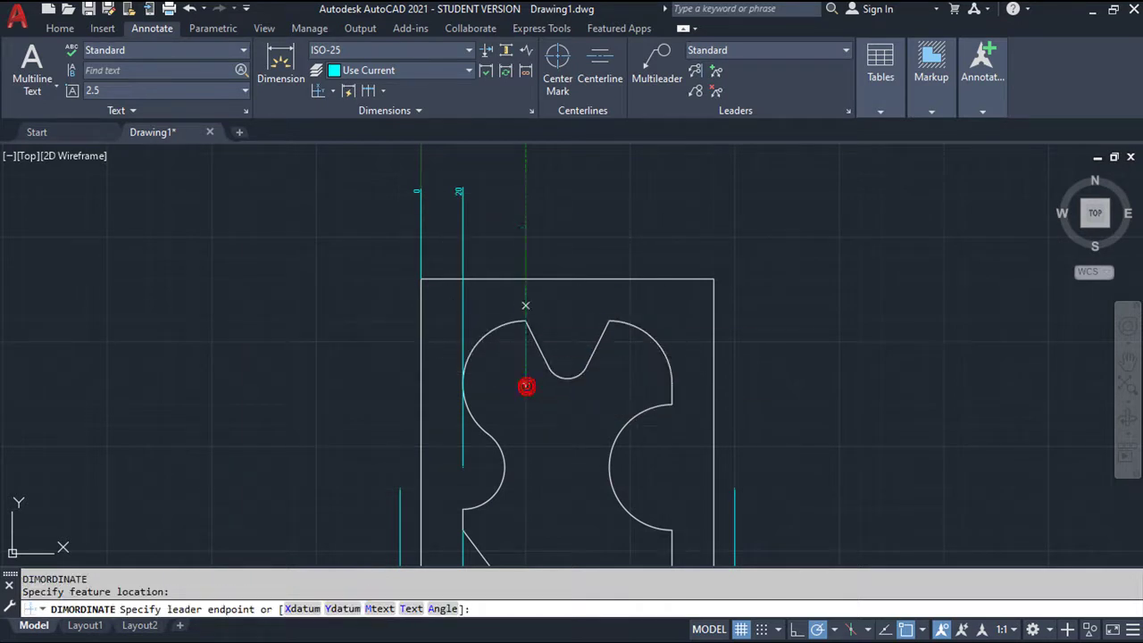
pyautogui.click(525, 195)
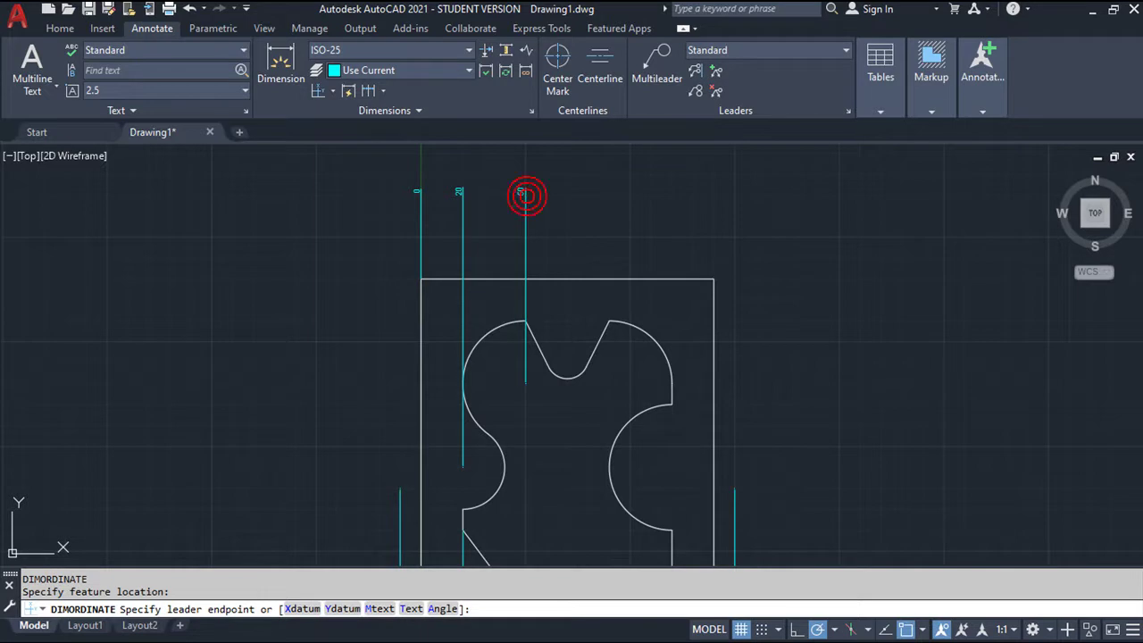
# Place top ordinate dimensions 70, 90 and 120 at the notch bottom, upper-right lobe centre and arc end
pyautogui.press('Return')
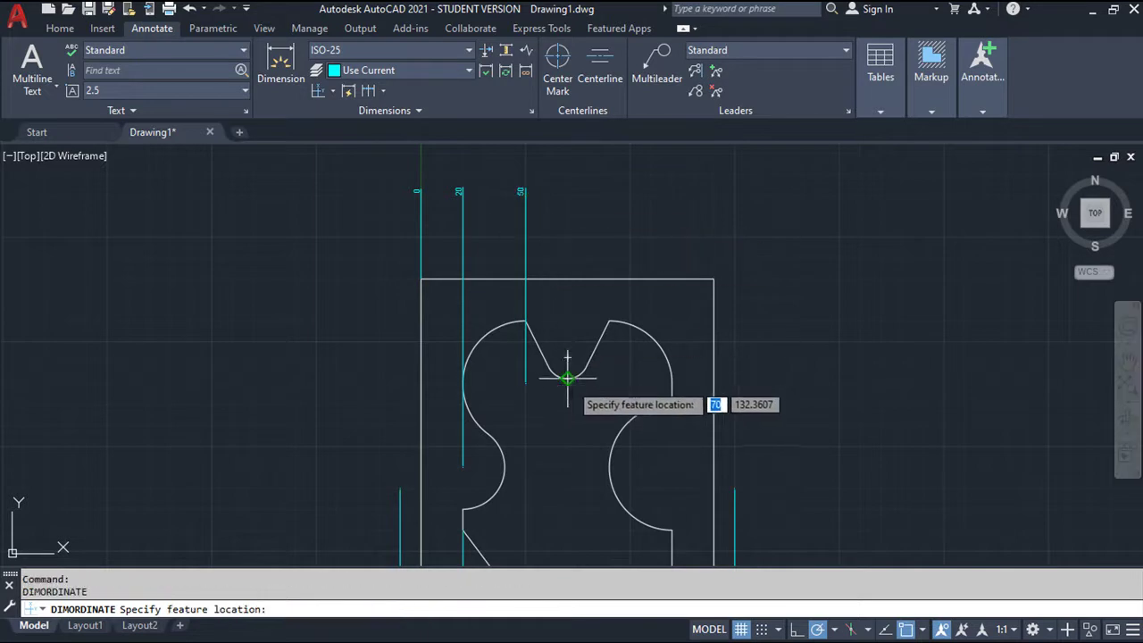
pyautogui.click(569, 378)
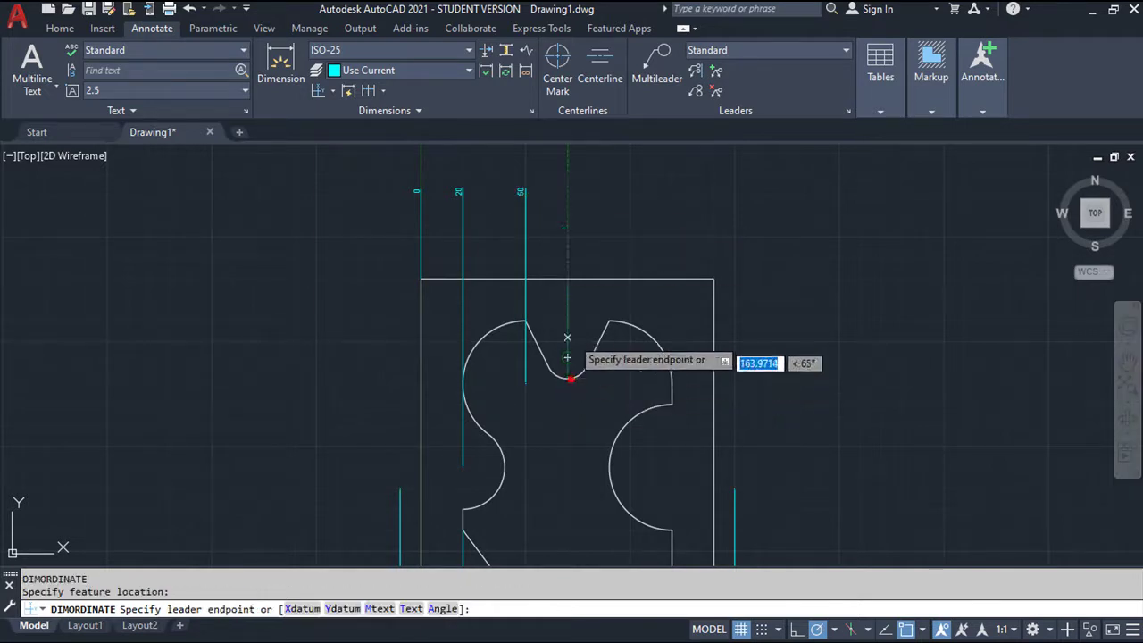
pyautogui.click(566, 193)
pyautogui.press('Return')
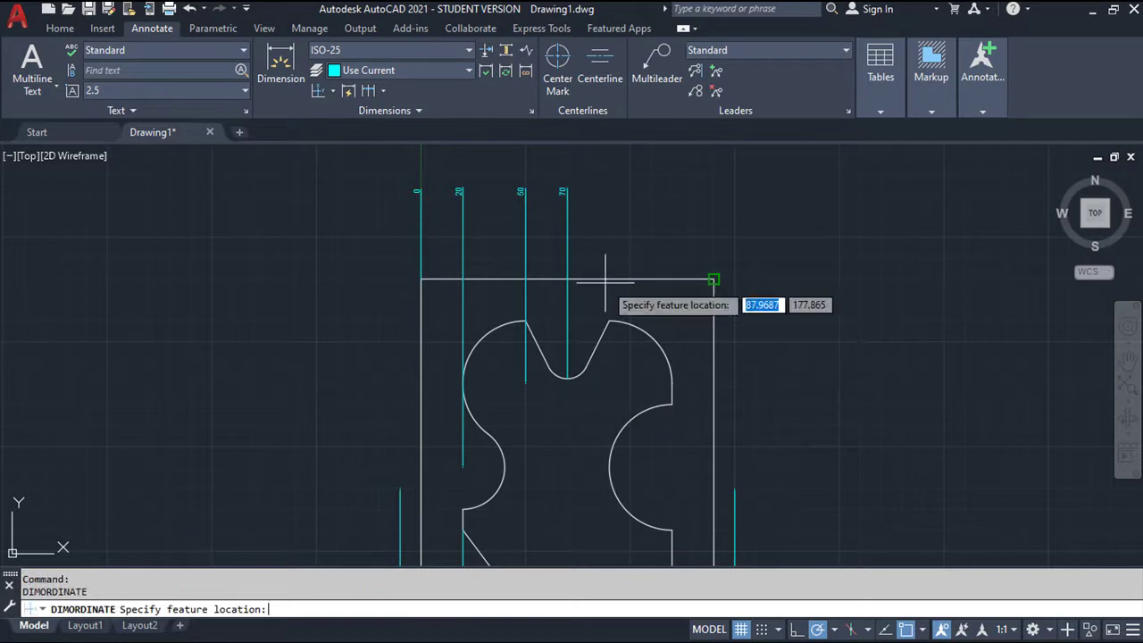
pyautogui.click(609, 385)
pyautogui.click(607, 196)
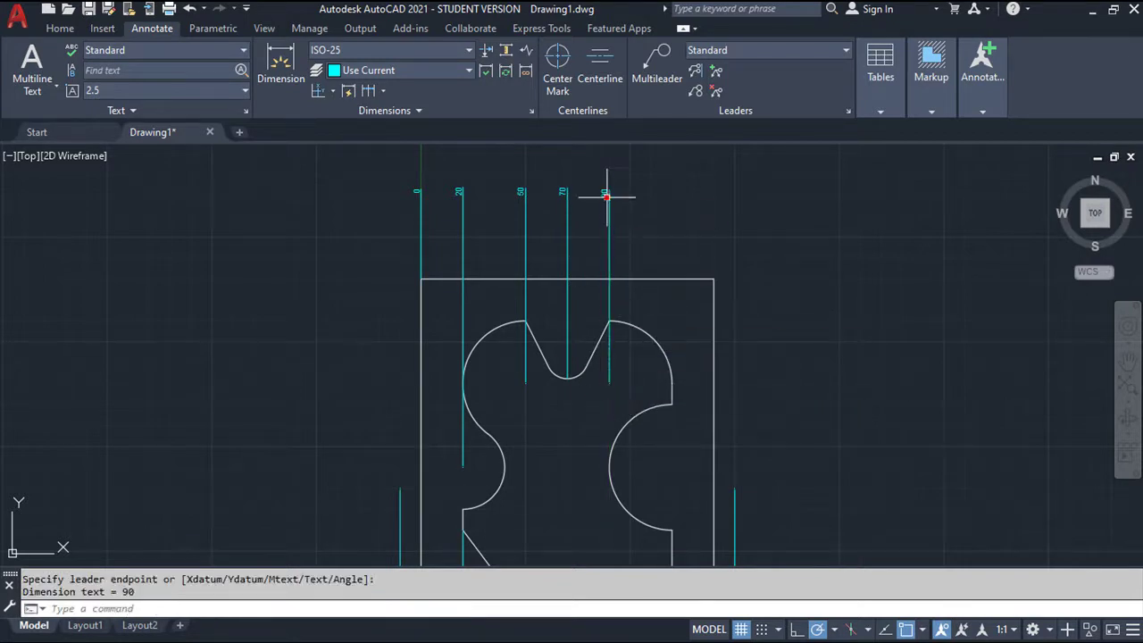
pyautogui.press('Return')
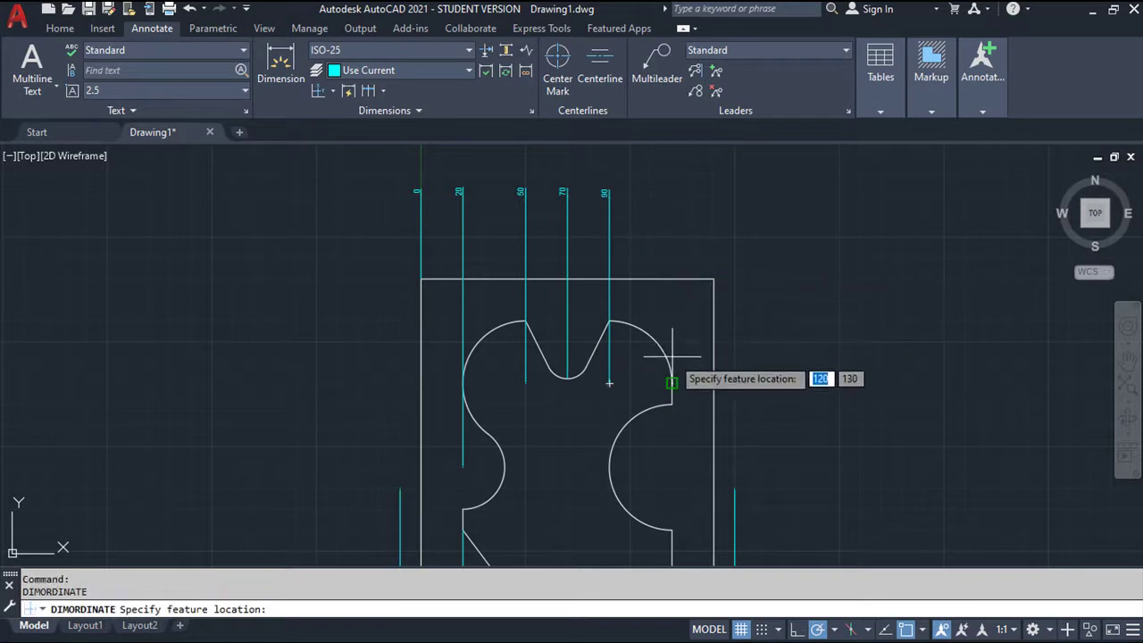
pyautogui.click(671, 404)
pyautogui.click(669, 195)
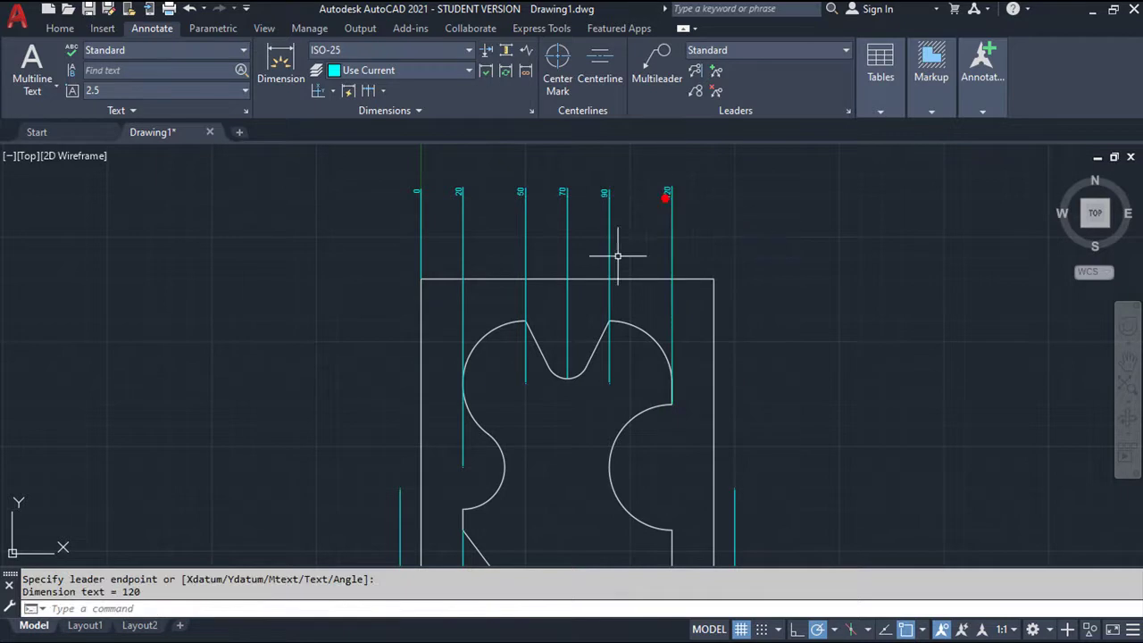
pyautogui.moveTo(535, 370); pyautogui.dragTo(518, 198, button='middle')
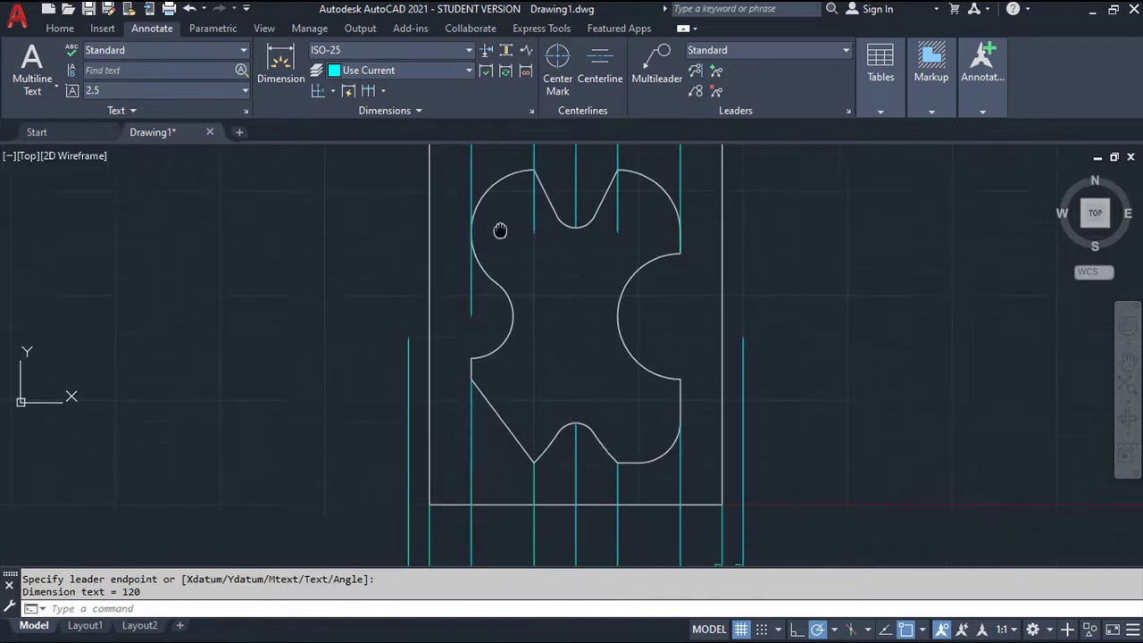
# Place left-side Y ordinates 0 at the bottom-left corner and 20 at the lower notch corner
pyautogui.press('Return')
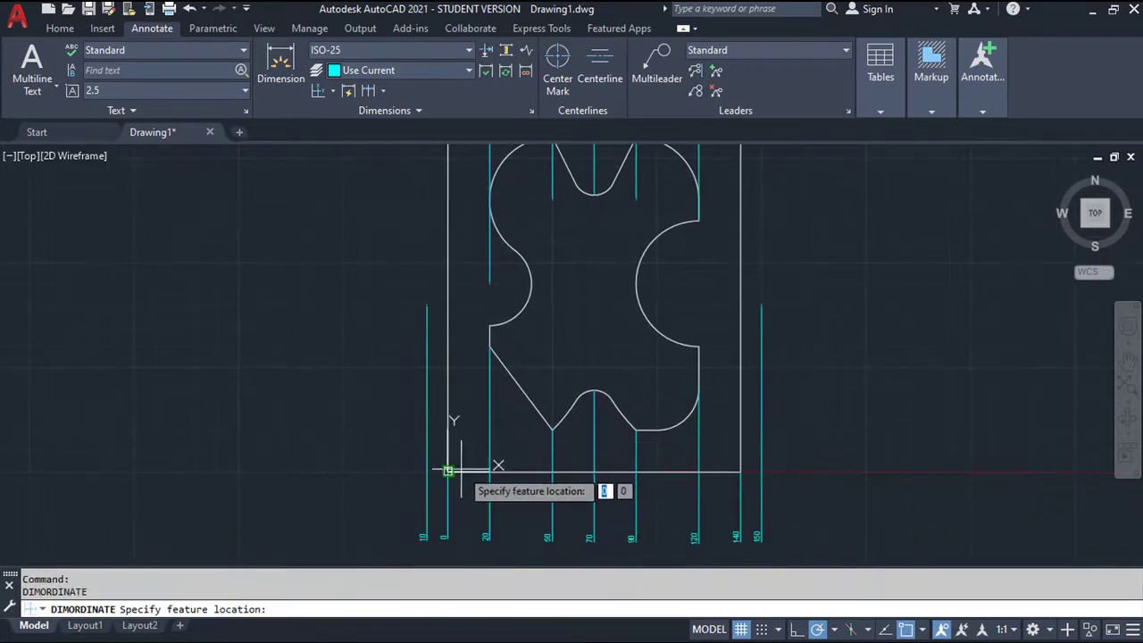
pyautogui.click(446, 471)
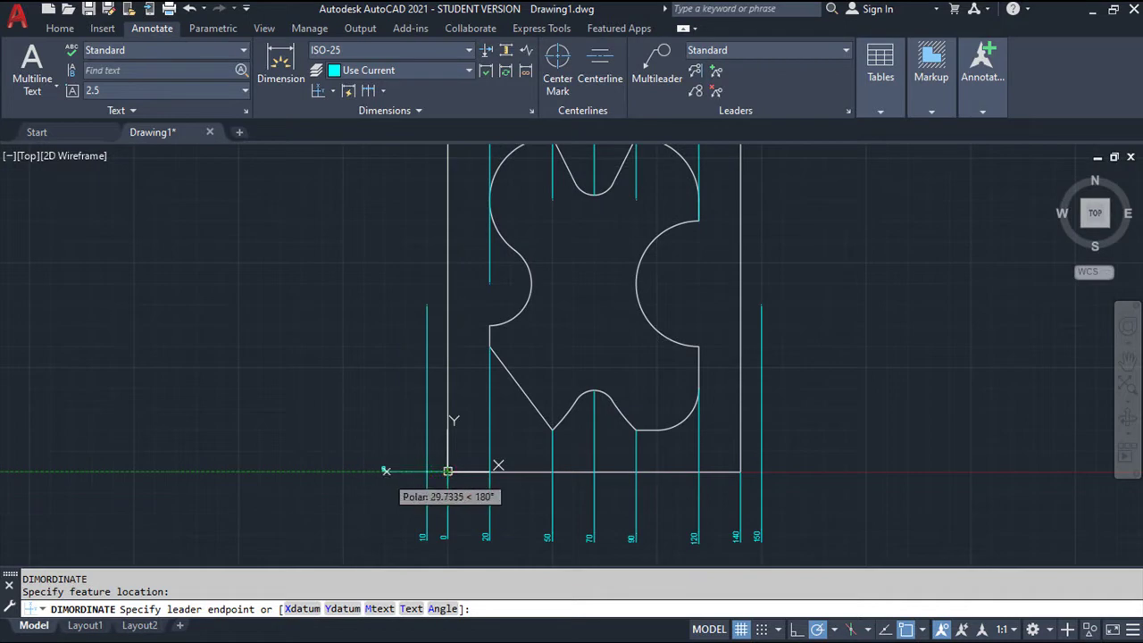
pyautogui.click(384, 470)
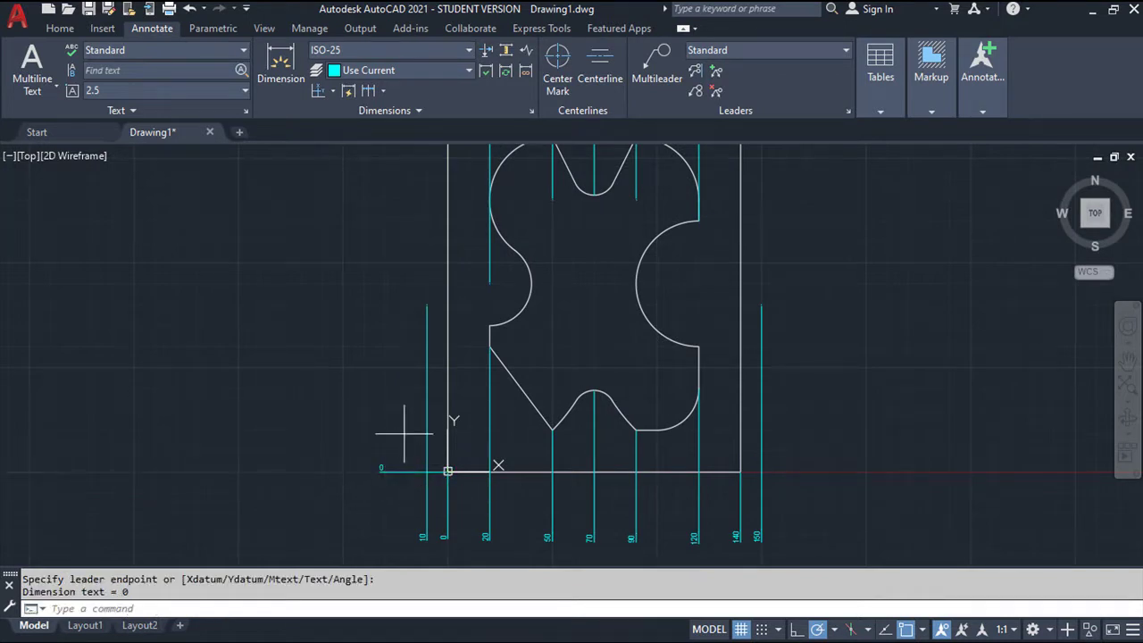
pyautogui.press('Return')
pyautogui.click(551, 430)
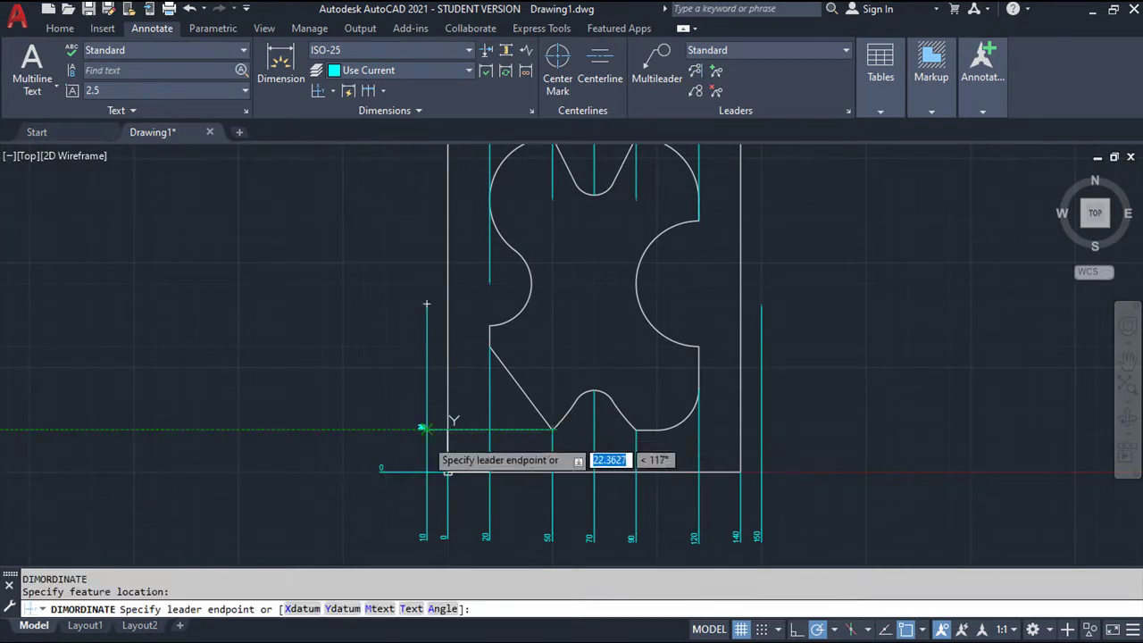
pyautogui.click(382, 428)
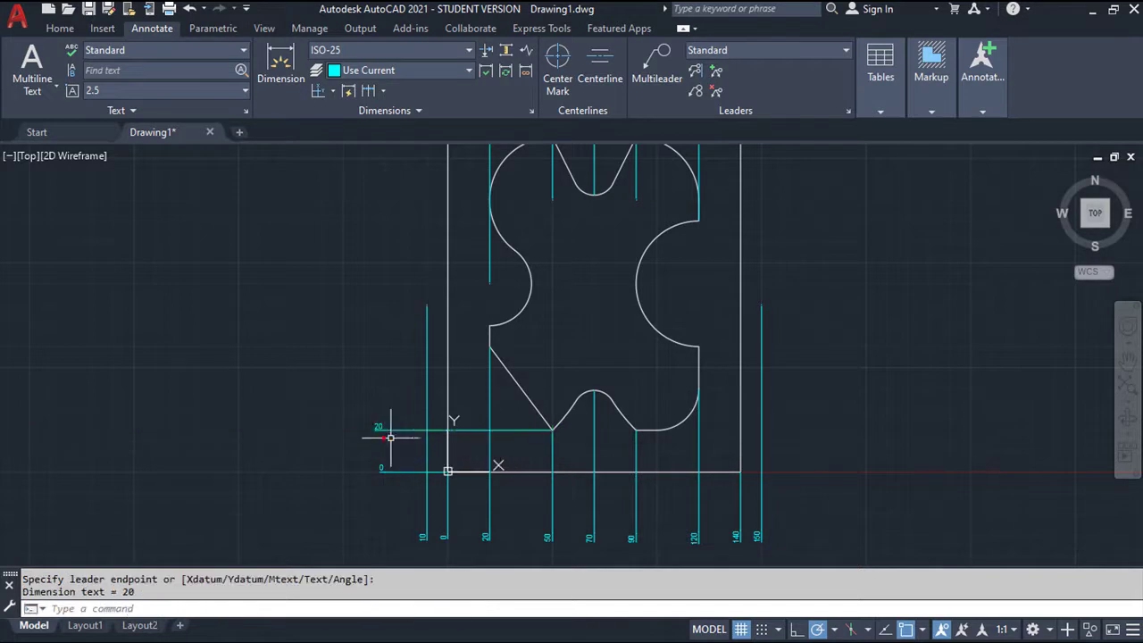
# Add left-side Y ordinates 60 at a corner and 90 at a line endpoint
pyautogui.scroll(2, 384, 433)
pyautogui.scroll(2, 413, 426)
pyautogui.moveTo(451, 416); pyautogui.dragTo(480, 404, button='middle')
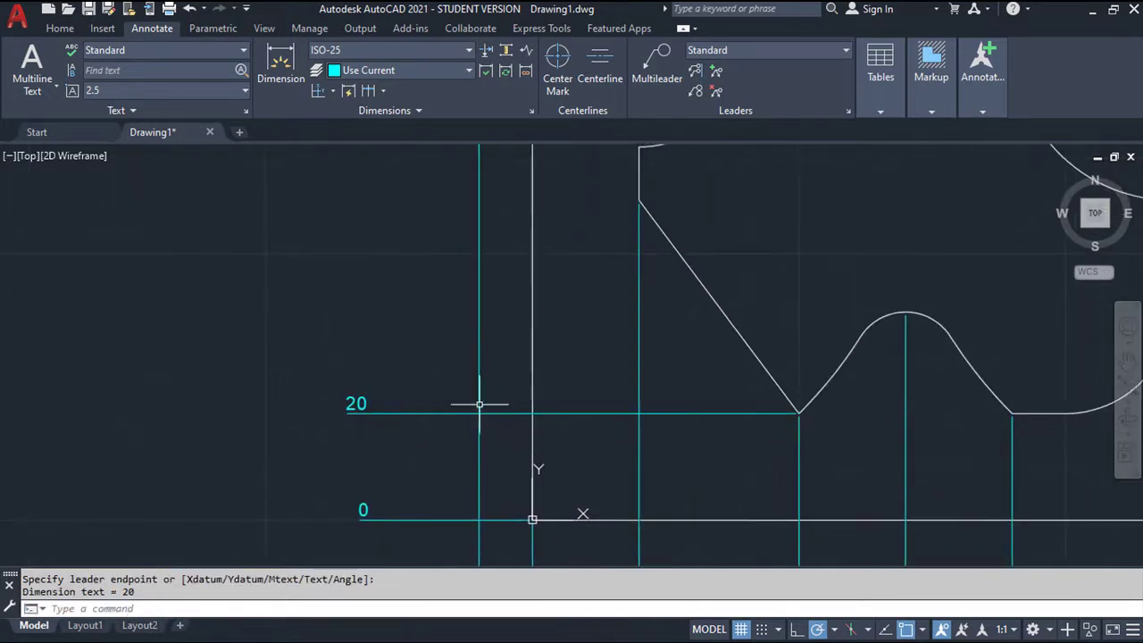
pyautogui.press('Return')
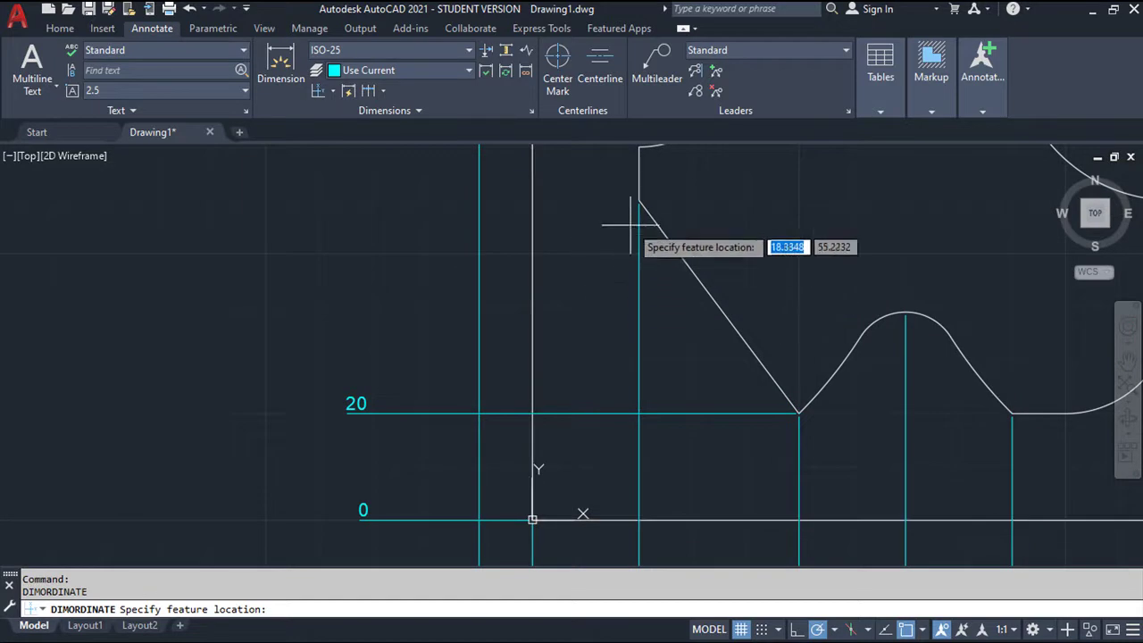
pyautogui.click(638, 200)
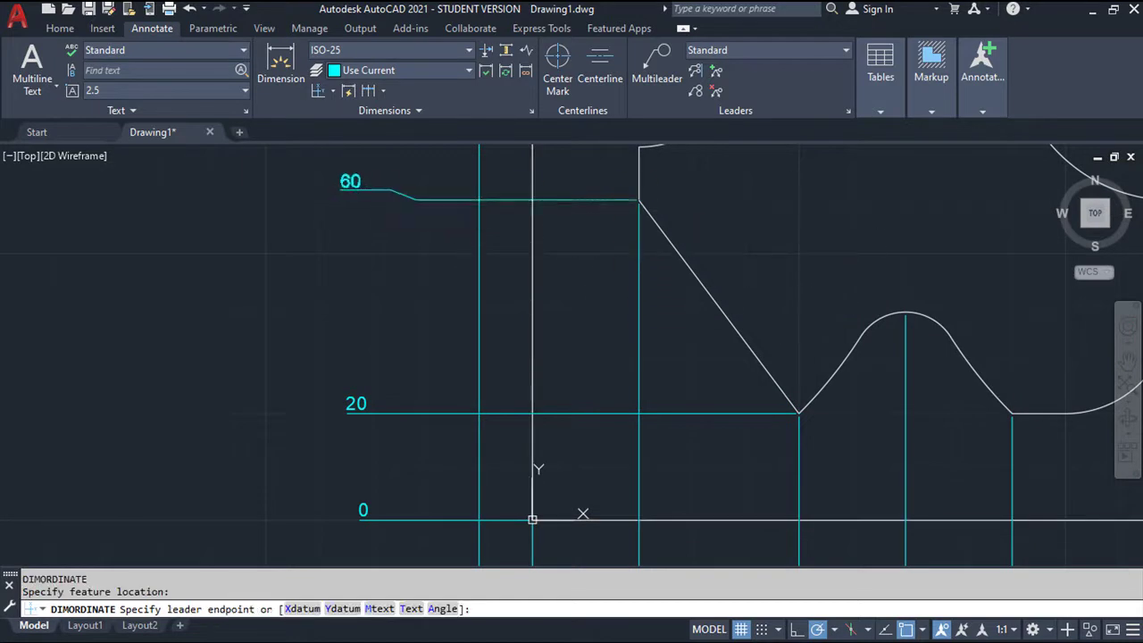
pyautogui.click(362, 198)
pyautogui.moveTo(530, 265); pyautogui.dragTo(520, 362, button='middle')
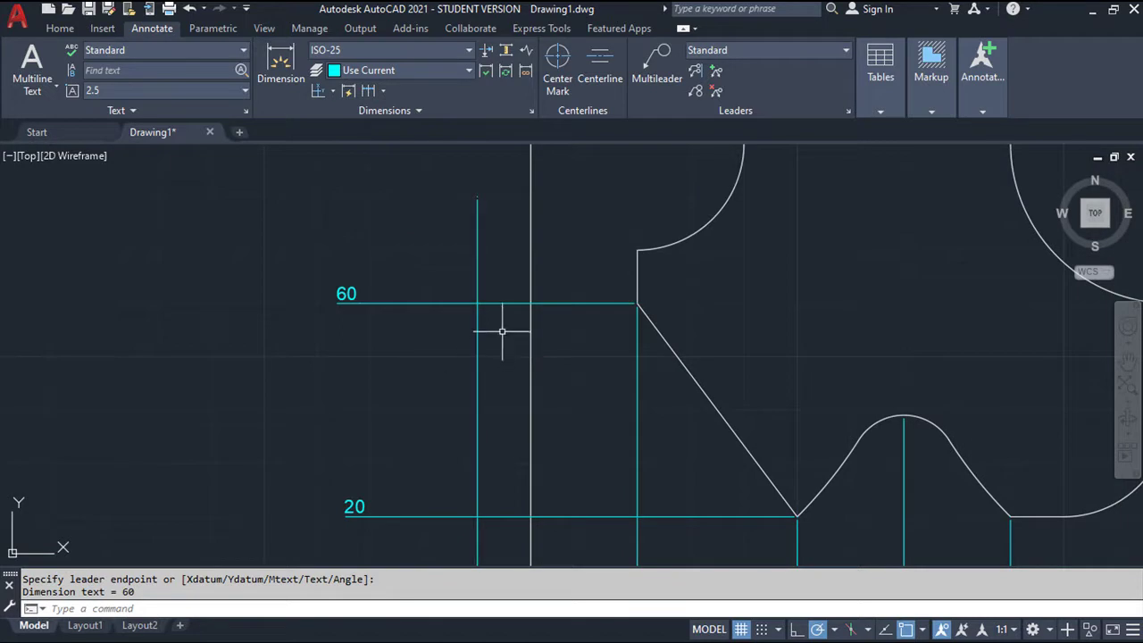
pyautogui.press('Return')
pyautogui.moveTo(633, 255); pyautogui.dragTo(637, 319, button='middle')
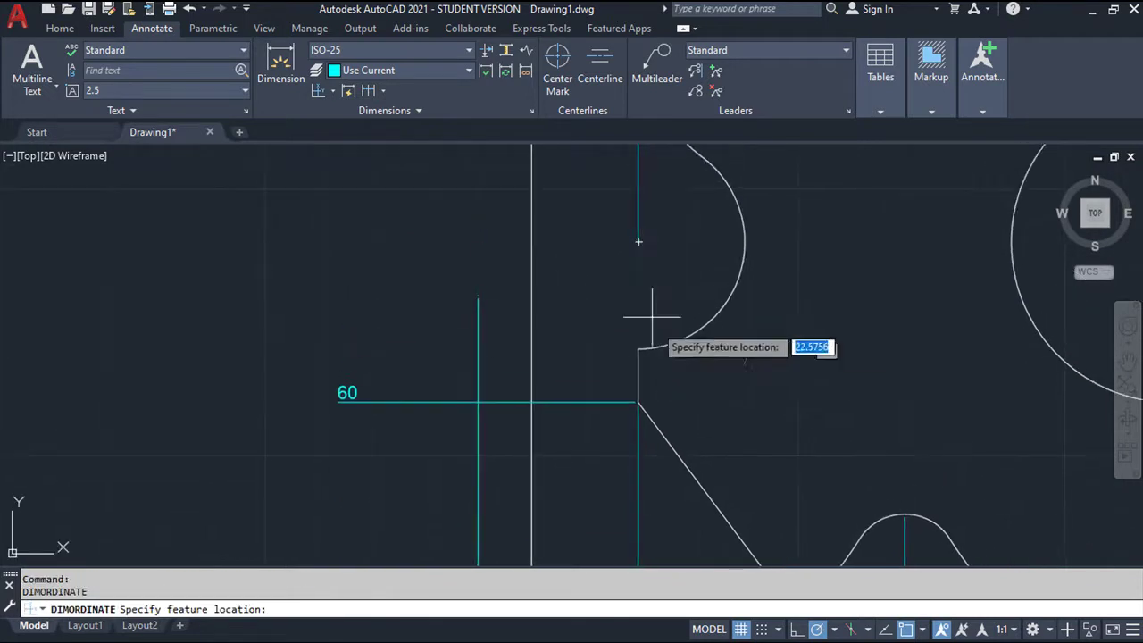
pyautogui.click(639, 241)
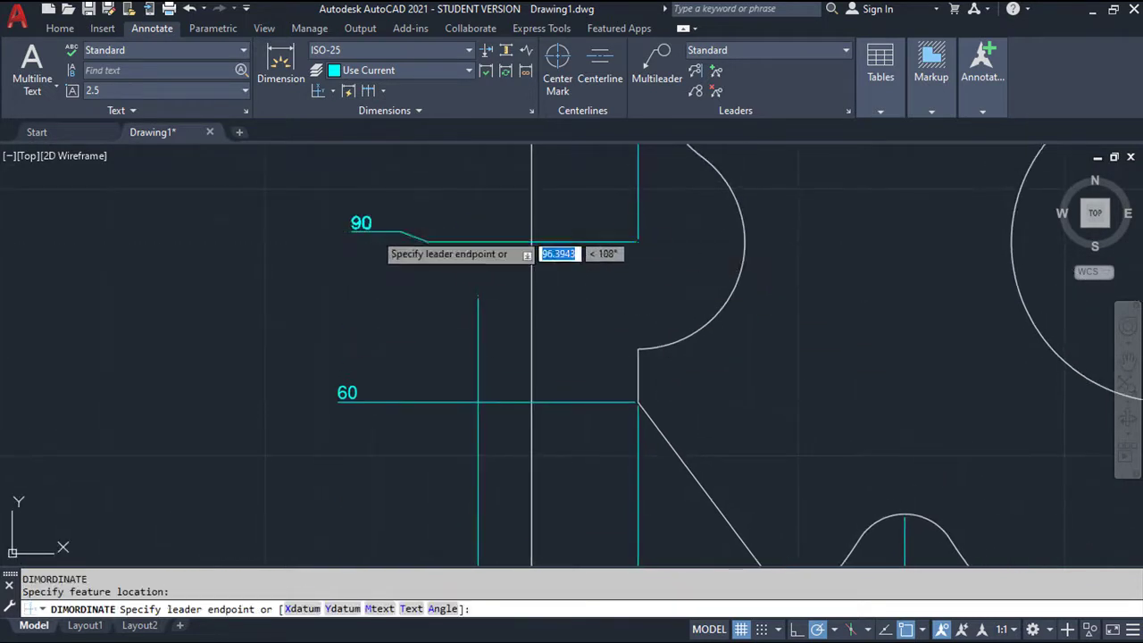
pyautogui.click(355, 241)
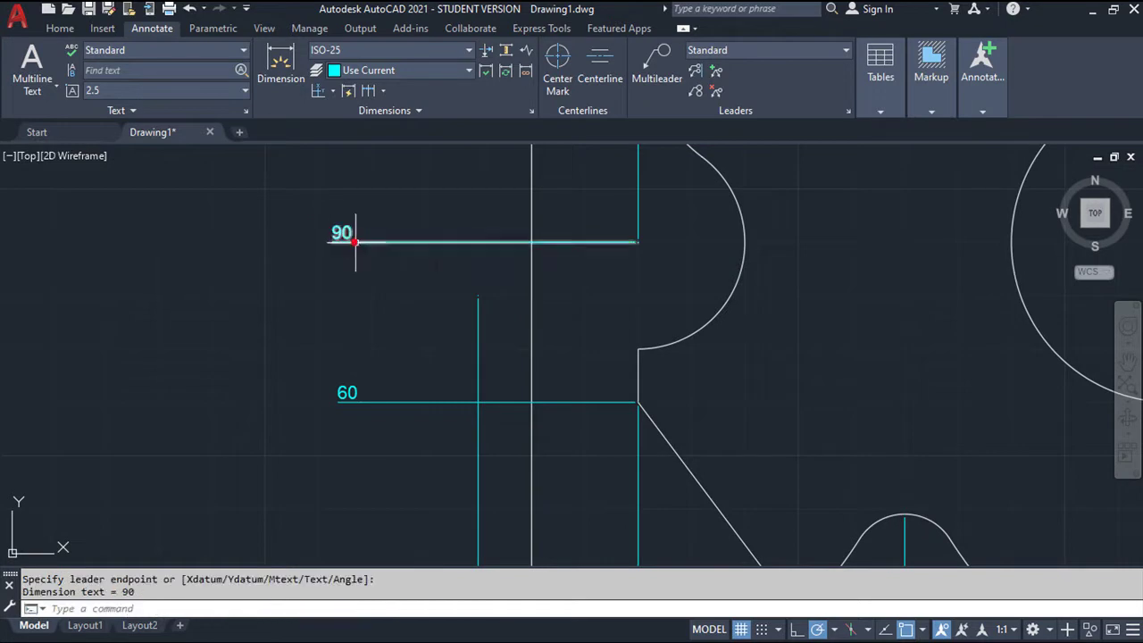
# Dimension the arc centre at height 80 on the left side, using a Center snap override
pyautogui.press('Return')
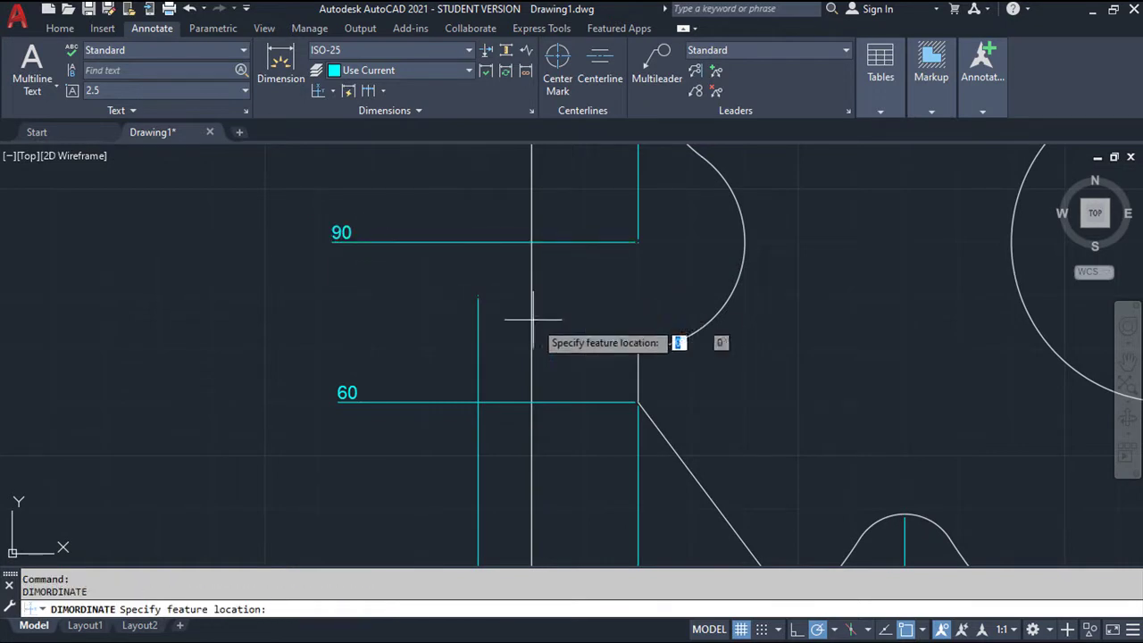
pyautogui.moveTo(722, 367); pyautogui.dragTo(677, 318, button='middle')
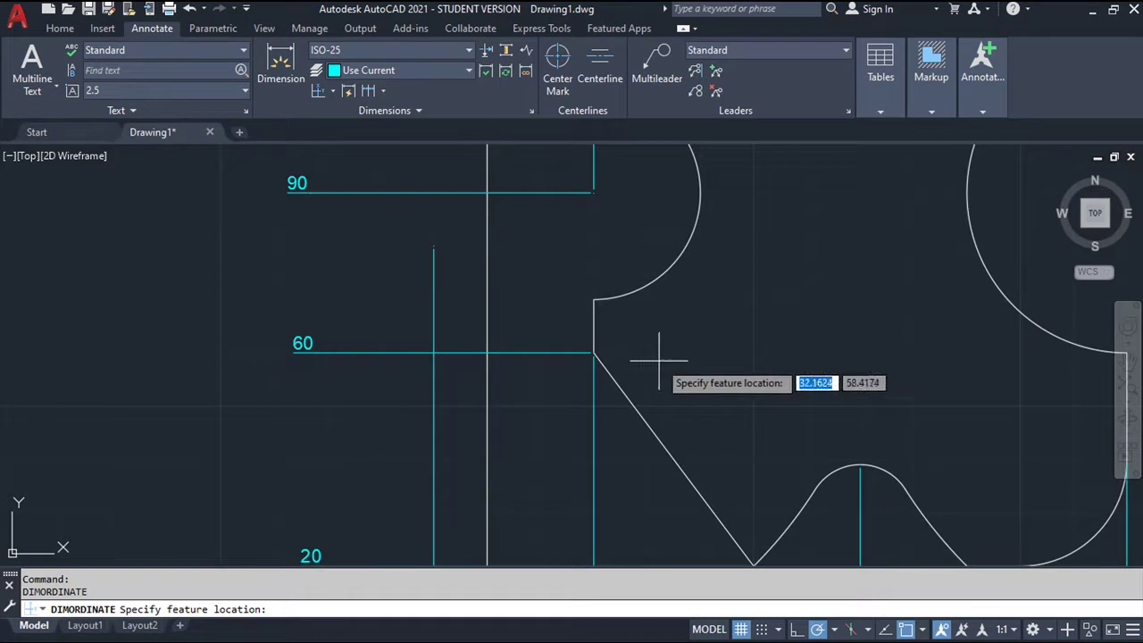
pyautogui.keyDown('shift'); pyautogui.rightClick(688, 369); pyautogui.keyUp('shift')
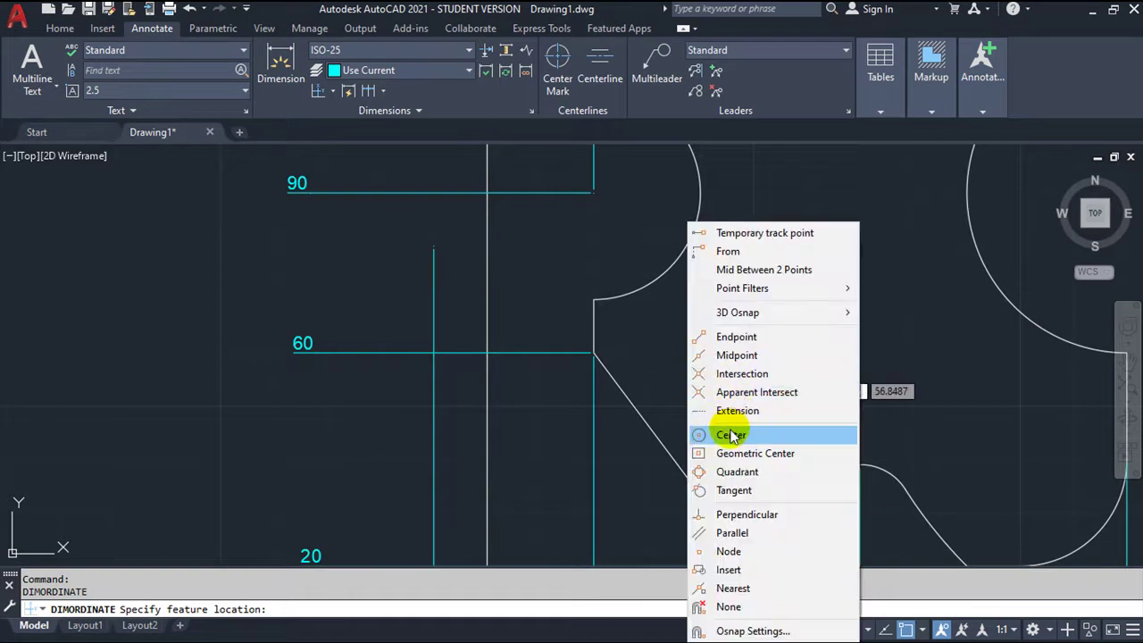
pyautogui.click(724, 436)
pyautogui.click(799, 498)
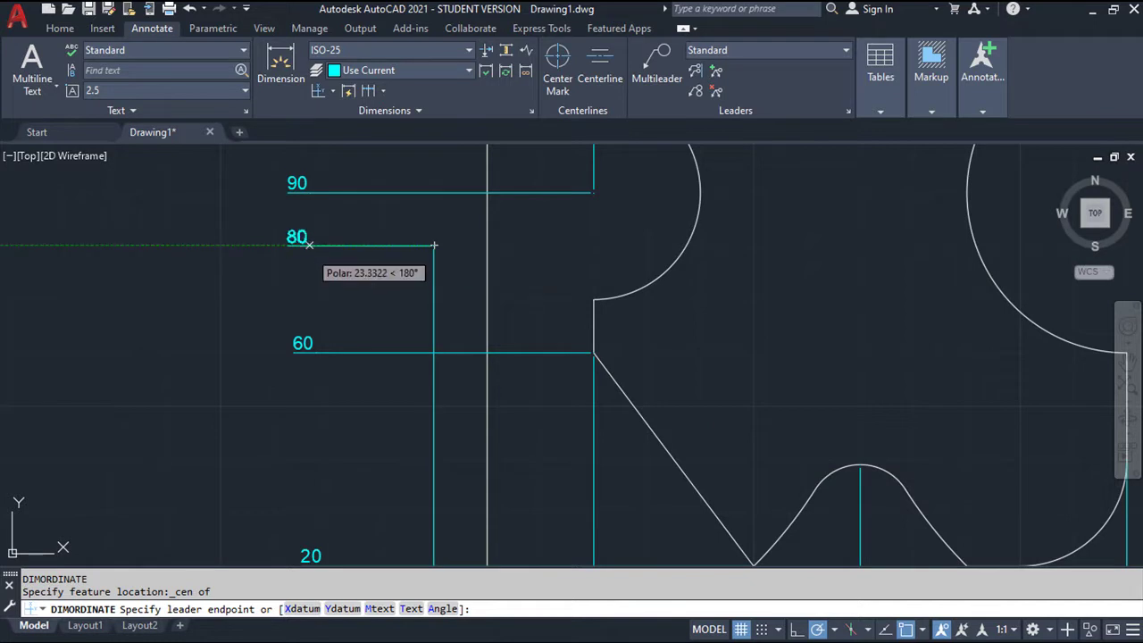
pyautogui.click(308, 250)
# Add left-side Y ordinates 130 at a line endpoint and 180 at the rectangle's top-left corner
pyautogui.moveTo(511, 252); pyautogui.dragTo(539, 439, button='middle')
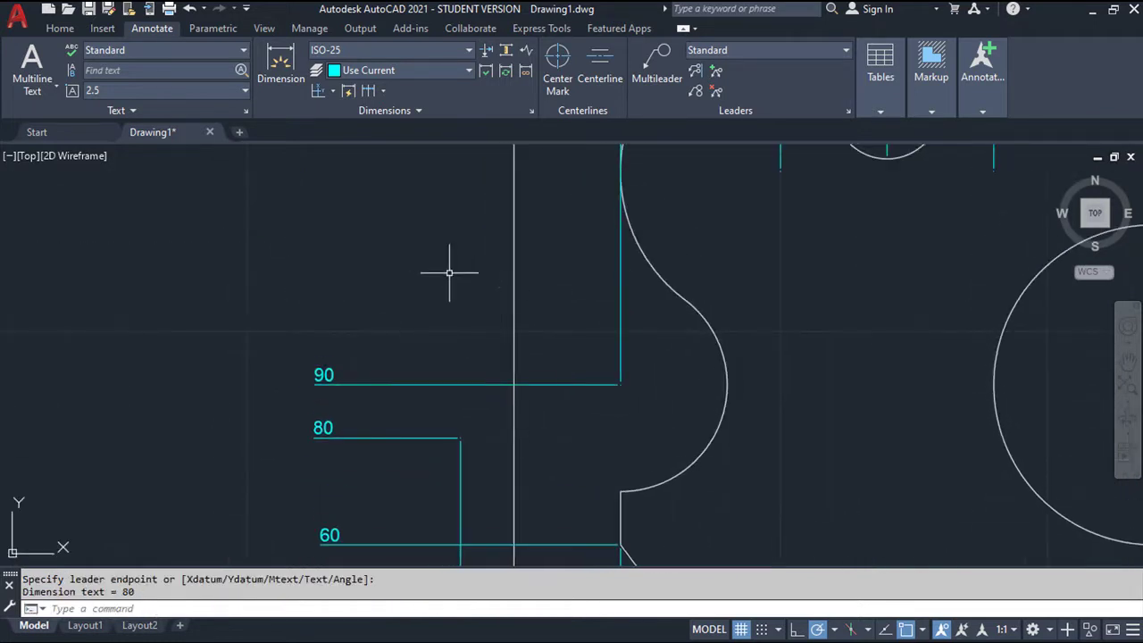
pyautogui.moveTo(449, 273); pyautogui.dragTo(467, 338, button='middle')
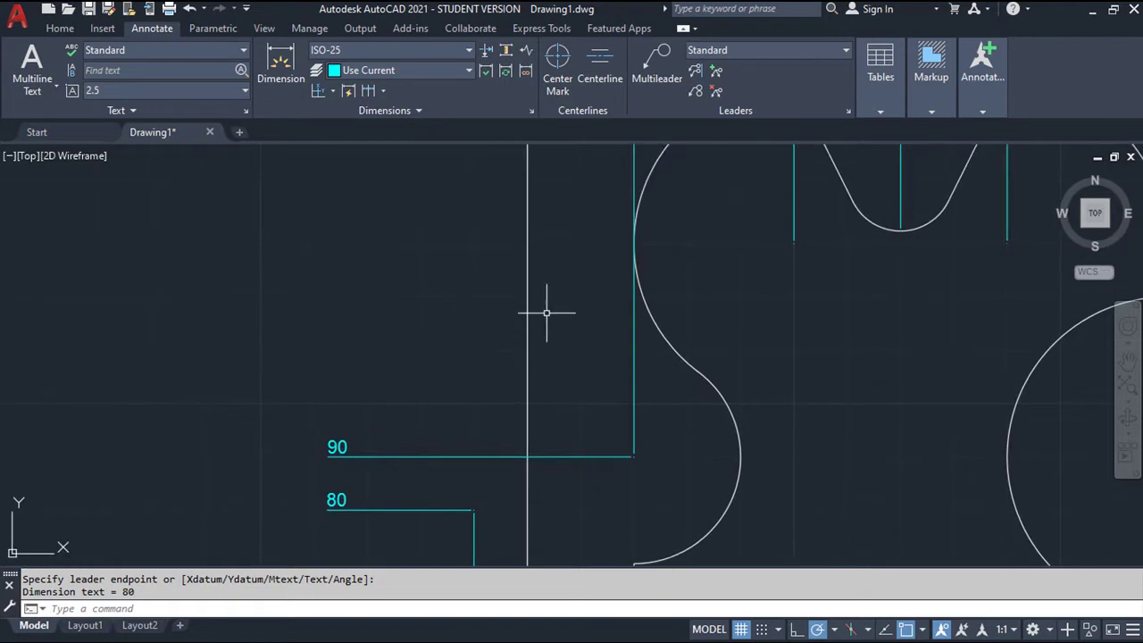
pyautogui.press('Return')
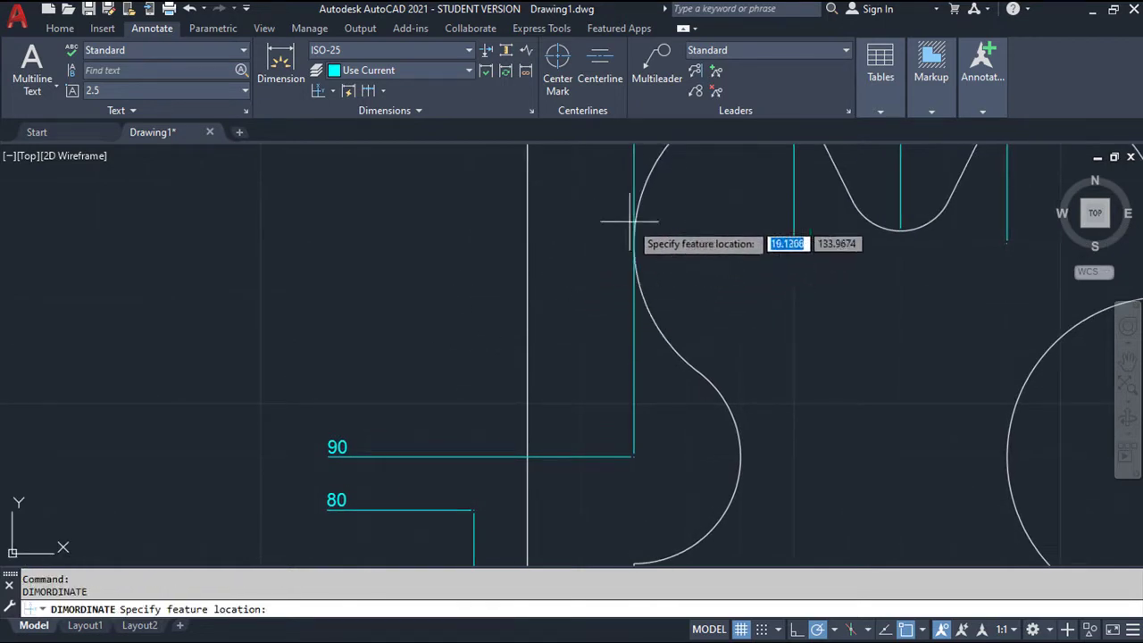
pyautogui.click(794, 242)
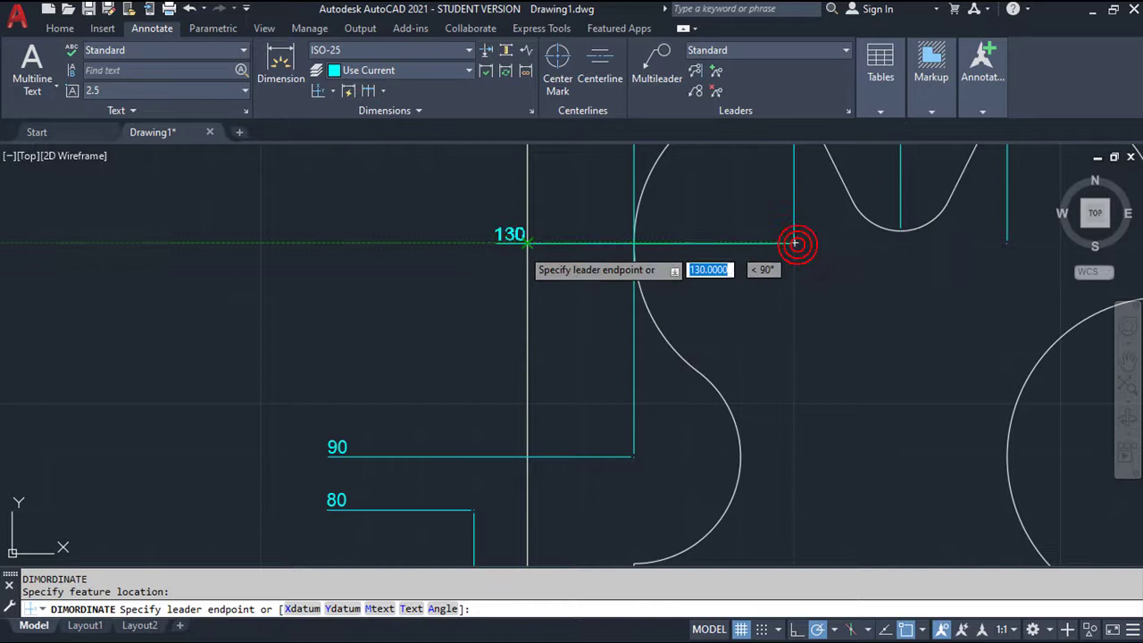
pyautogui.click(354, 242)
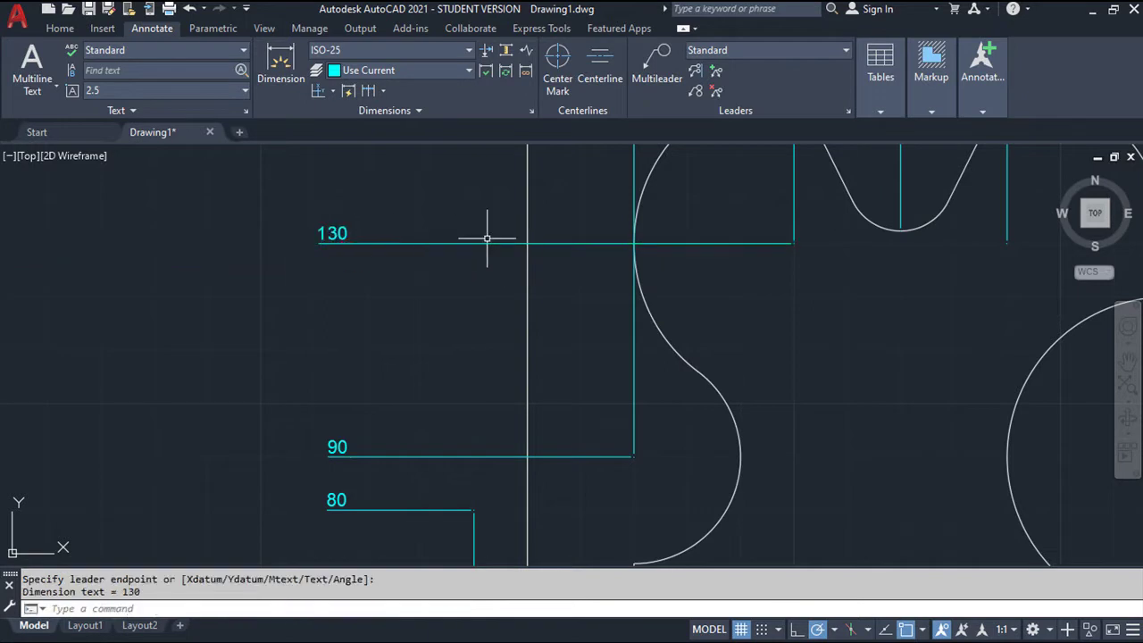
pyautogui.moveTo(487, 238); pyautogui.dragTo(537, 455, button='middle')
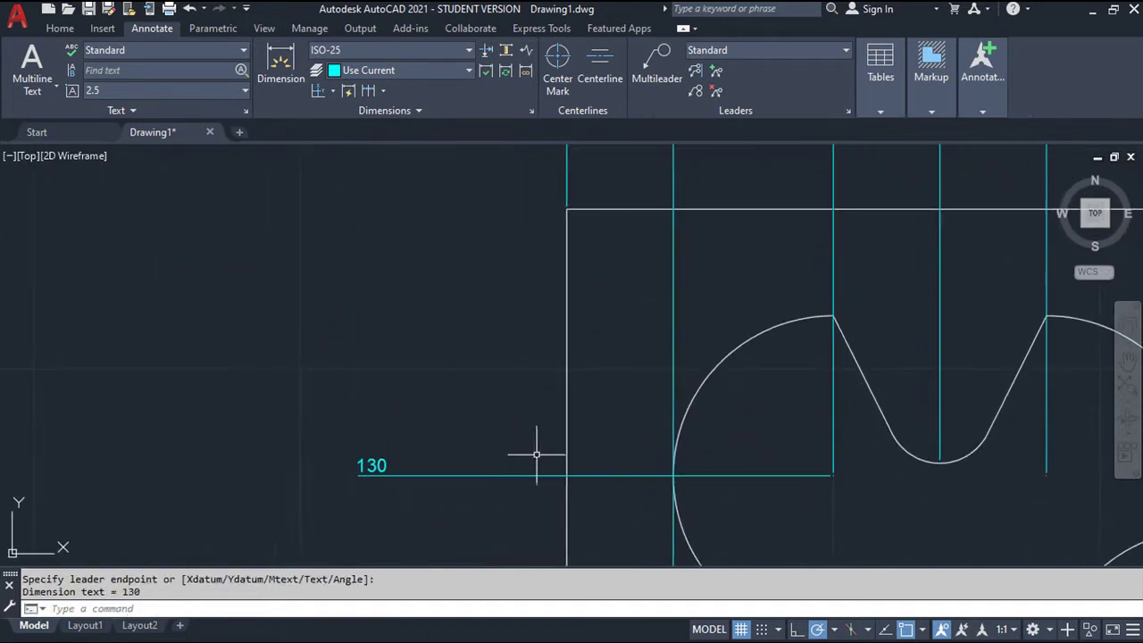
pyautogui.press('Return')
pyautogui.click(566, 209)
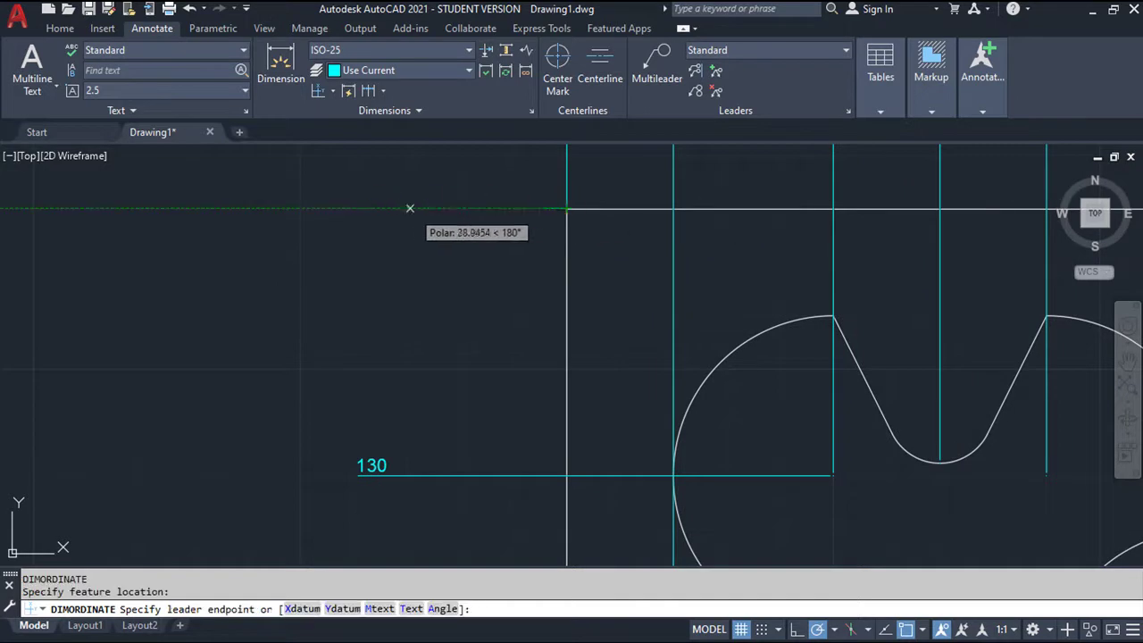
pyautogui.click(387, 208)
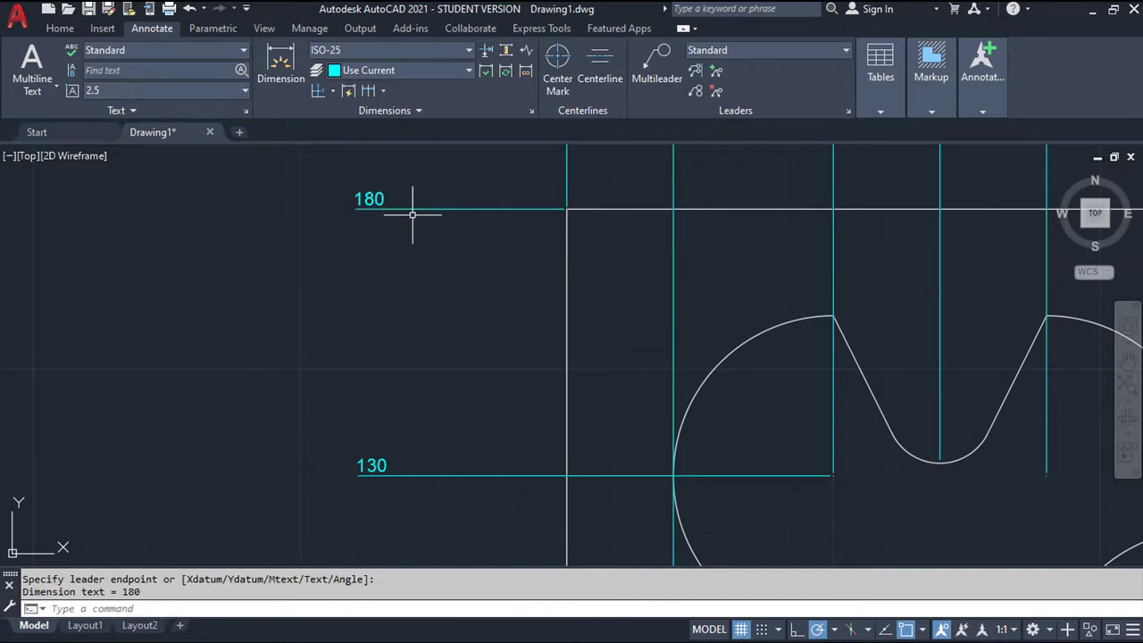
pyautogui.press('Return')
# Place right-side Y ordinates 0 at the bottom-right corner and 20 at the arc end
pyautogui.moveTo(816, 414); pyautogui.dragTo(345, 217, button='middle')
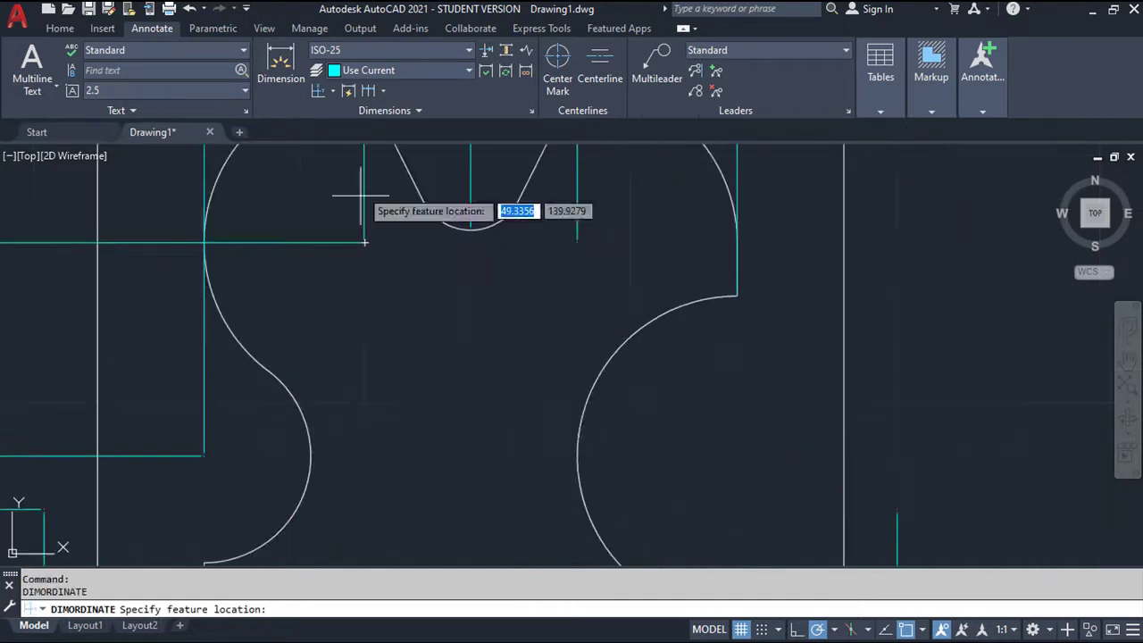
pyautogui.moveTo(679, 456); pyautogui.dragTo(523, 260, button='middle')
pyautogui.moveTo(688, 403); pyautogui.dragTo(641, 174, button='middle')
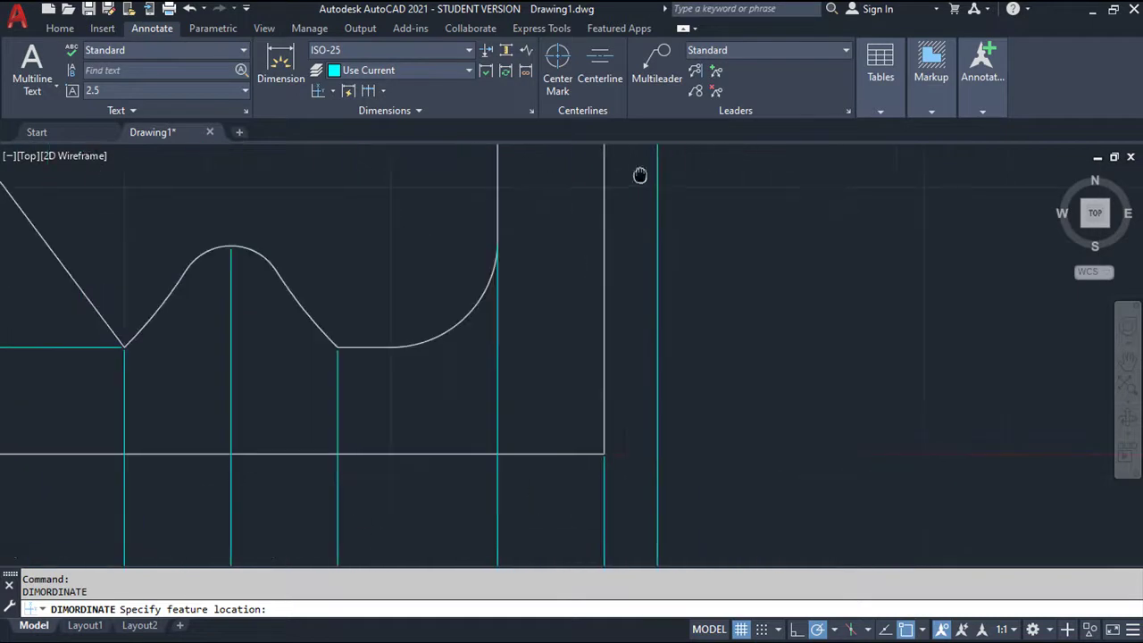
pyautogui.moveTo(622, 398); pyautogui.dragTo(584, 286, button='middle')
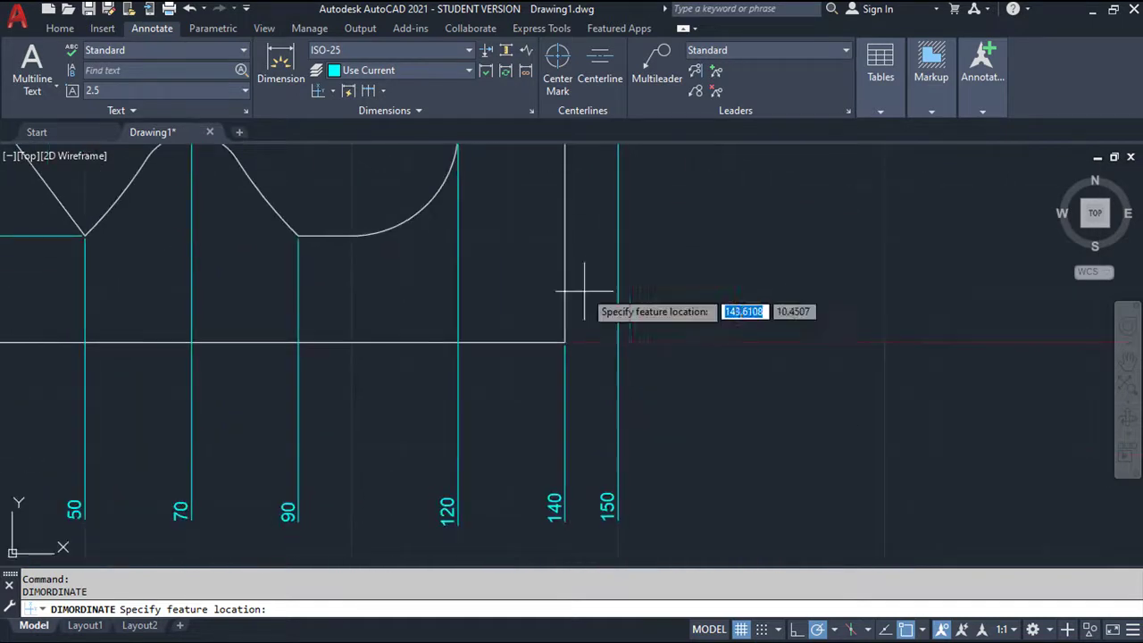
pyautogui.click(562, 342)
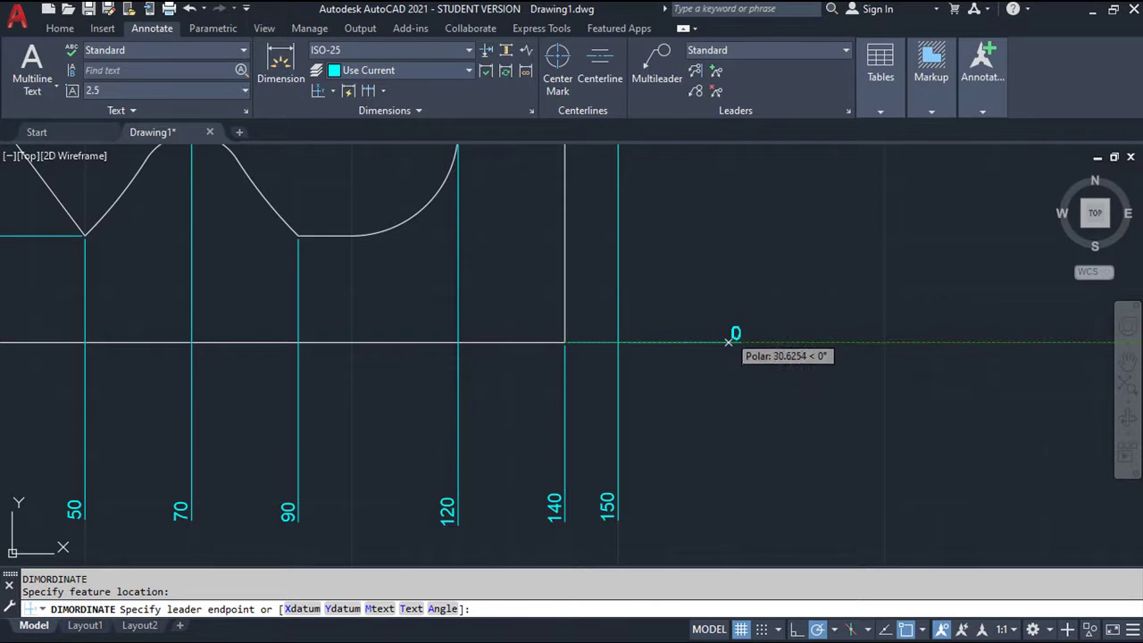
pyautogui.click(729, 341)
pyautogui.moveTo(698, 274); pyautogui.dragTo(689, 353, button='middle')
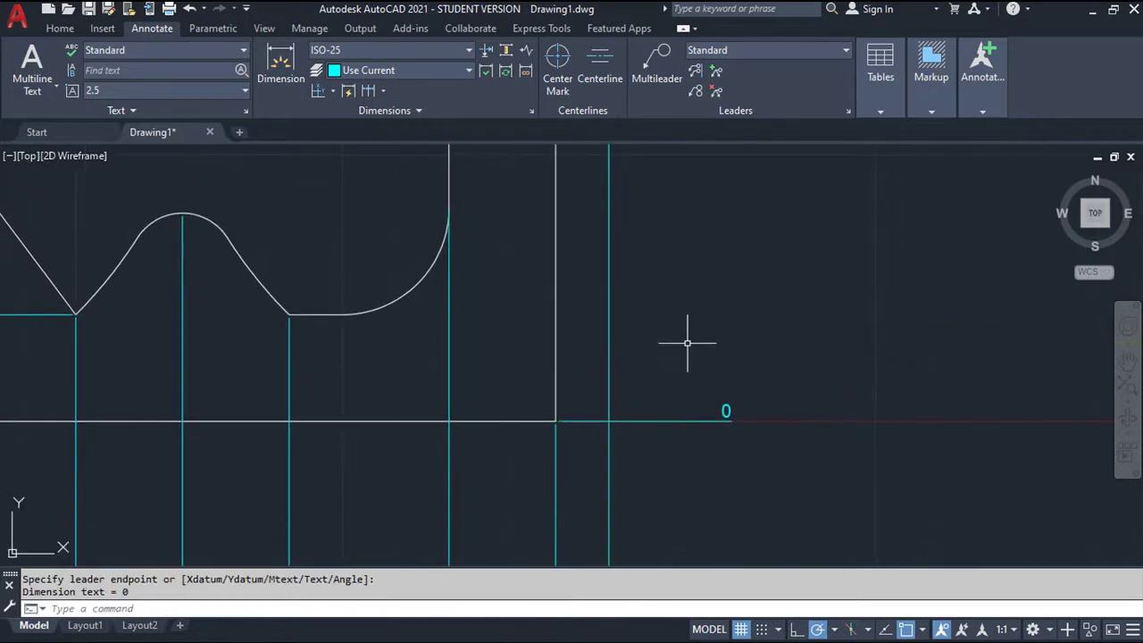
pyautogui.press('Return')
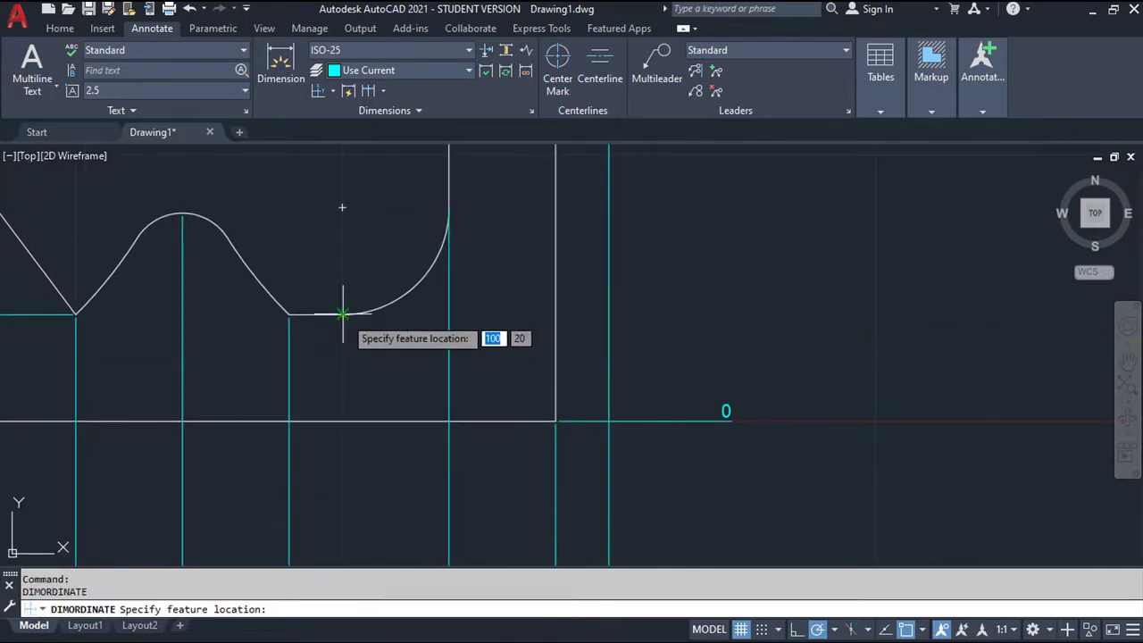
pyautogui.click(342, 313)
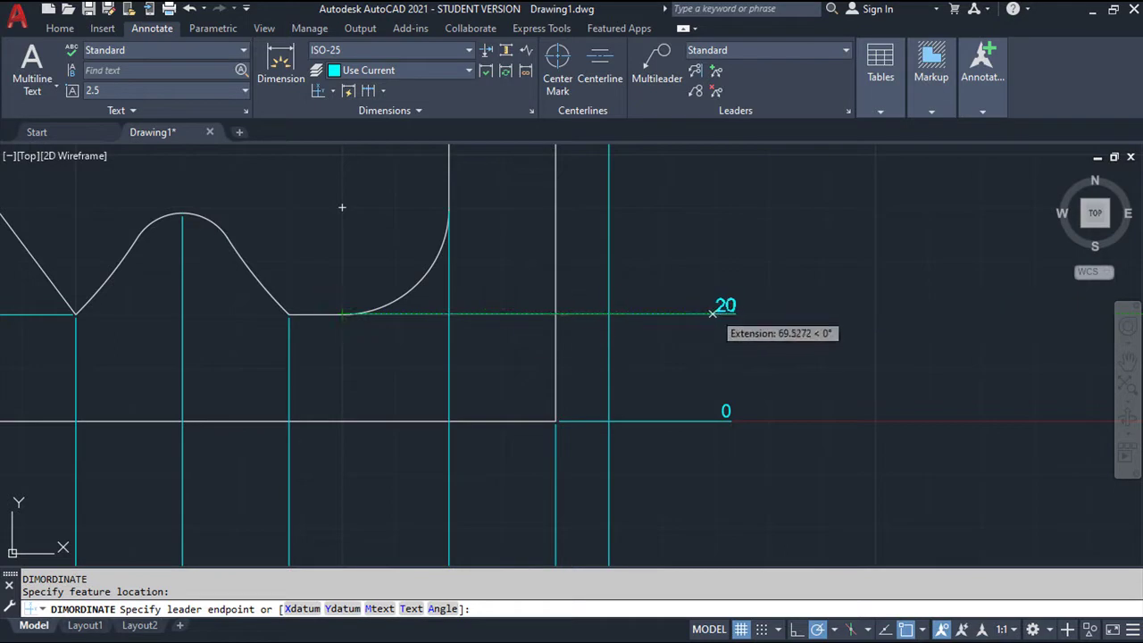
pyautogui.click(711, 313)
pyautogui.moveTo(753, 263)
pyautogui.mouseDown(button='middle')
pyautogui.moveTo(773, 390)
pyautogui.moveTo(812, 448)
pyautogui.mouseUp(button='middle')
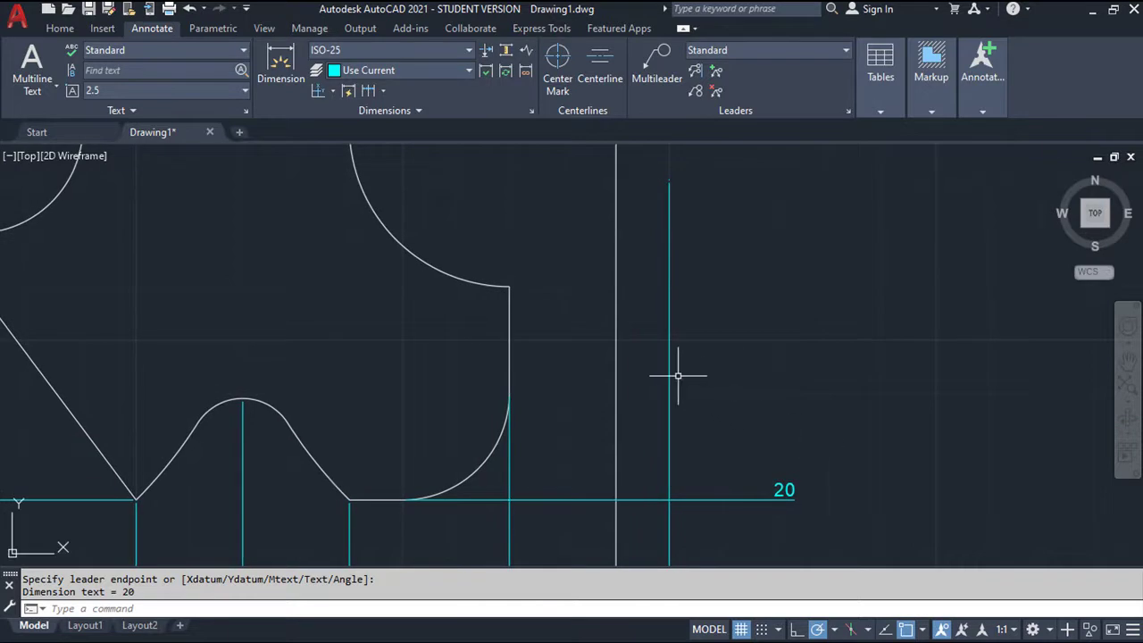
# Restart DOR and dimension an arc centre at 80 on the right, using a Center snap
pyautogui.keyDown('shift'); pyautogui.rightClick(567, 316); pyautogui.keyUp('shift')
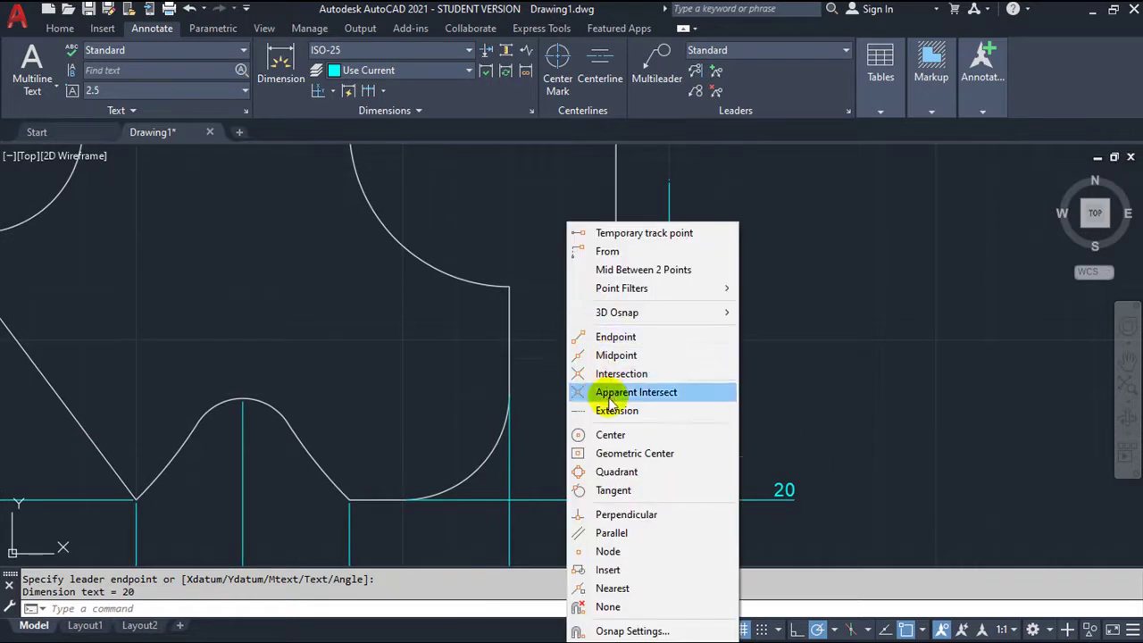
pyautogui.click(616, 434)
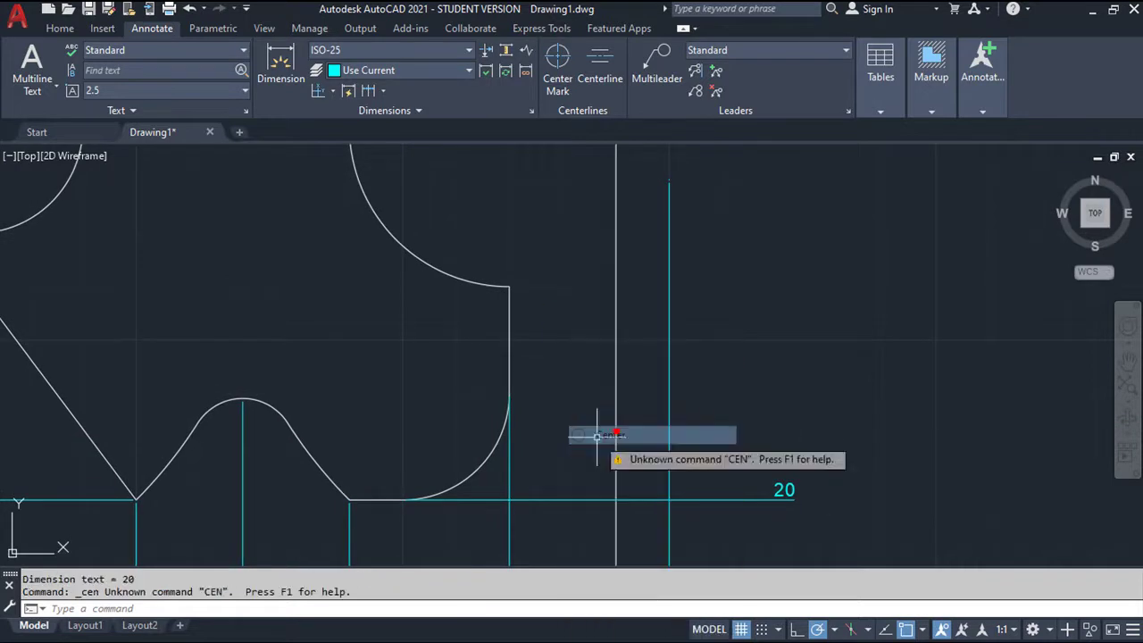
pyautogui.click(319, 466)
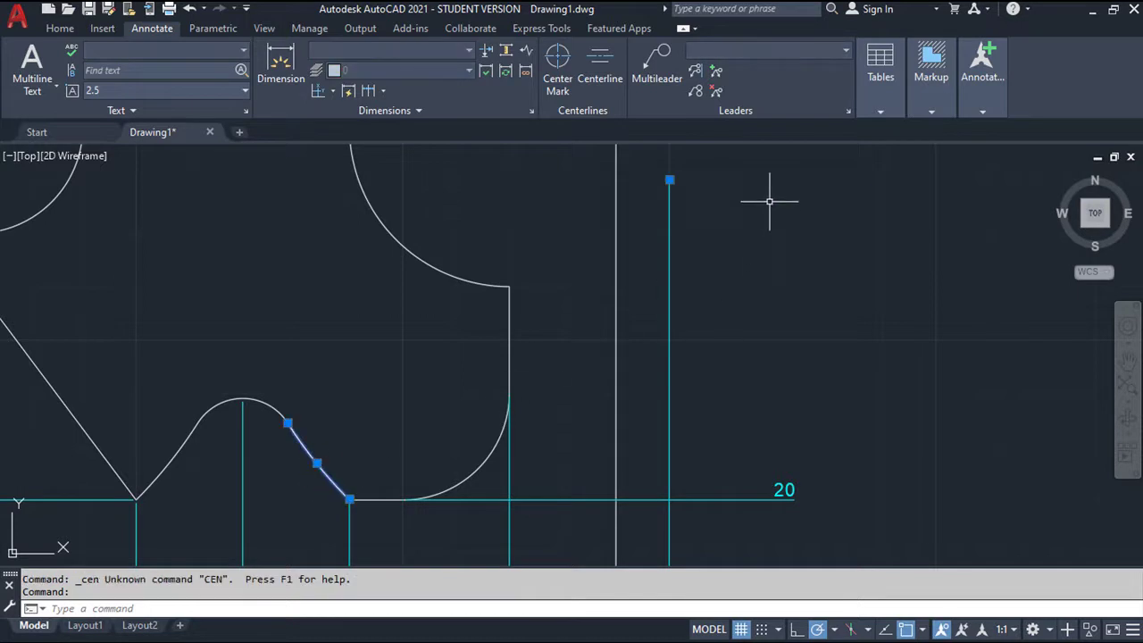
pyautogui.write('dor')
pyautogui.press('Return')
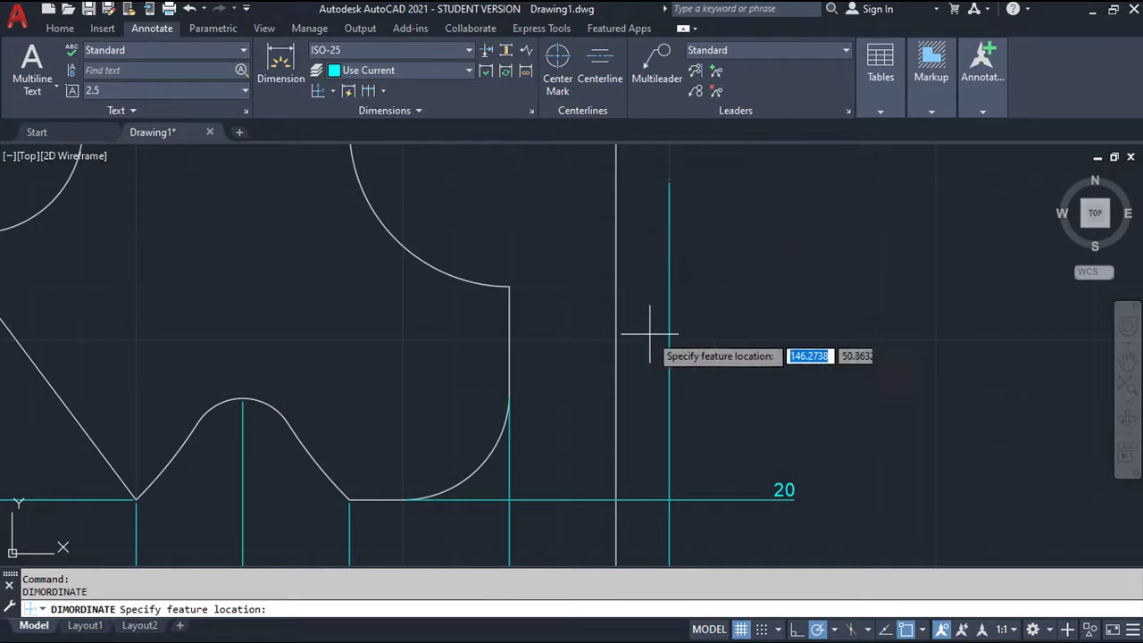
pyautogui.keyDown('shift'); pyautogui.rightClick(791, 343); pyautogui.keyUp('shift')
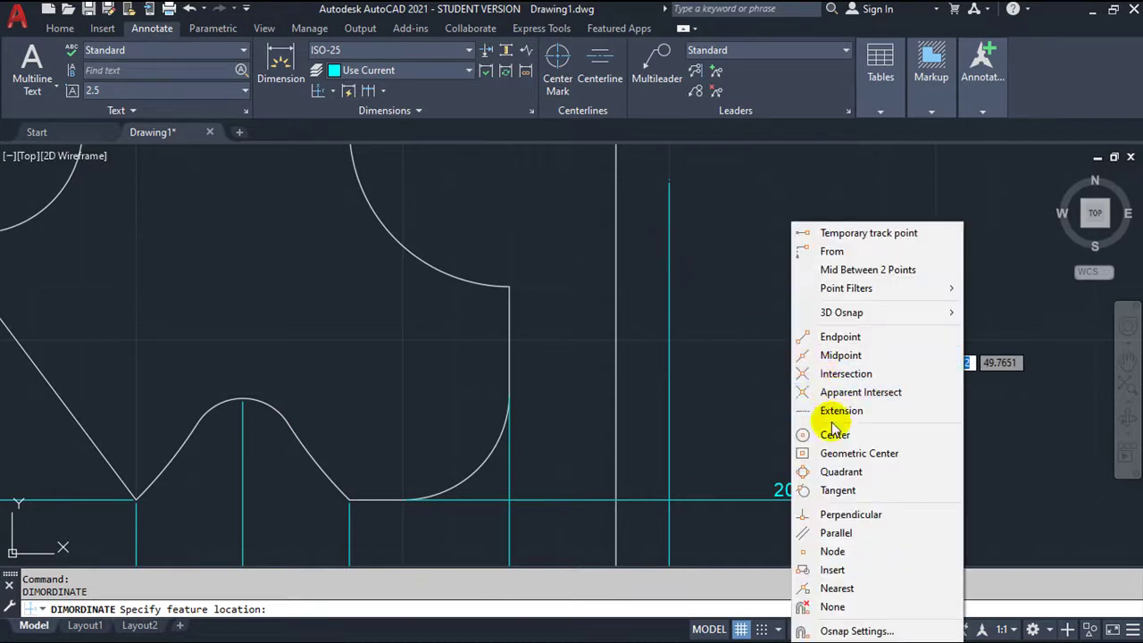
pyautogui.click(831, 434)
pyautogui.click(311, 452)
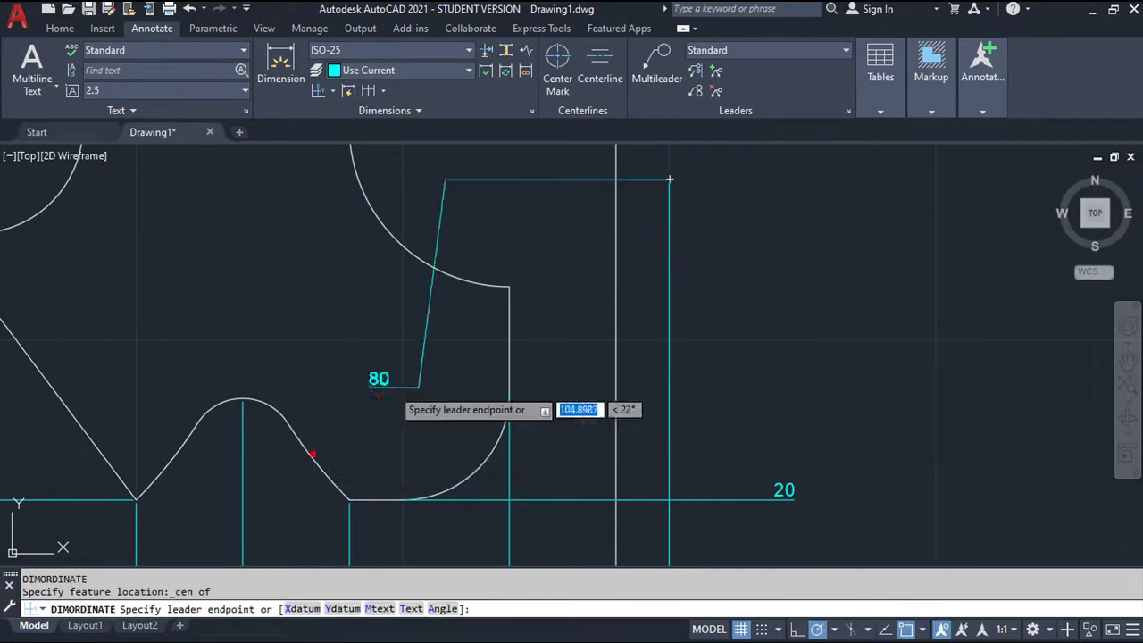
pyautogui.click(770, 178)
# Add the 90 ordinate dimension for the large arc's centre on the right side
pyautogui.scroll(2, 756, 232)
pyautogui.moveTo(756, 232)
pyautogui.mouseDown(button='middle')
pyautogui.moveTo(763, 420)
pyautogui.moveTo(749, 451)
pyautogui.mouseUp(button='middle')
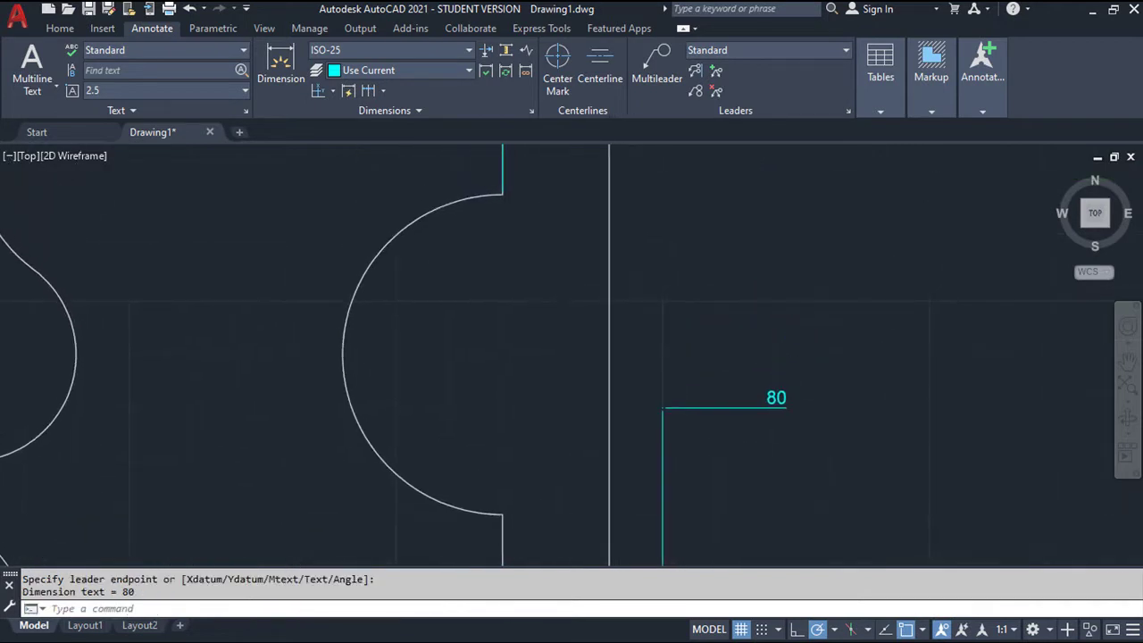
pyautogui.click(729, 377)
pyautogui.press('Return')
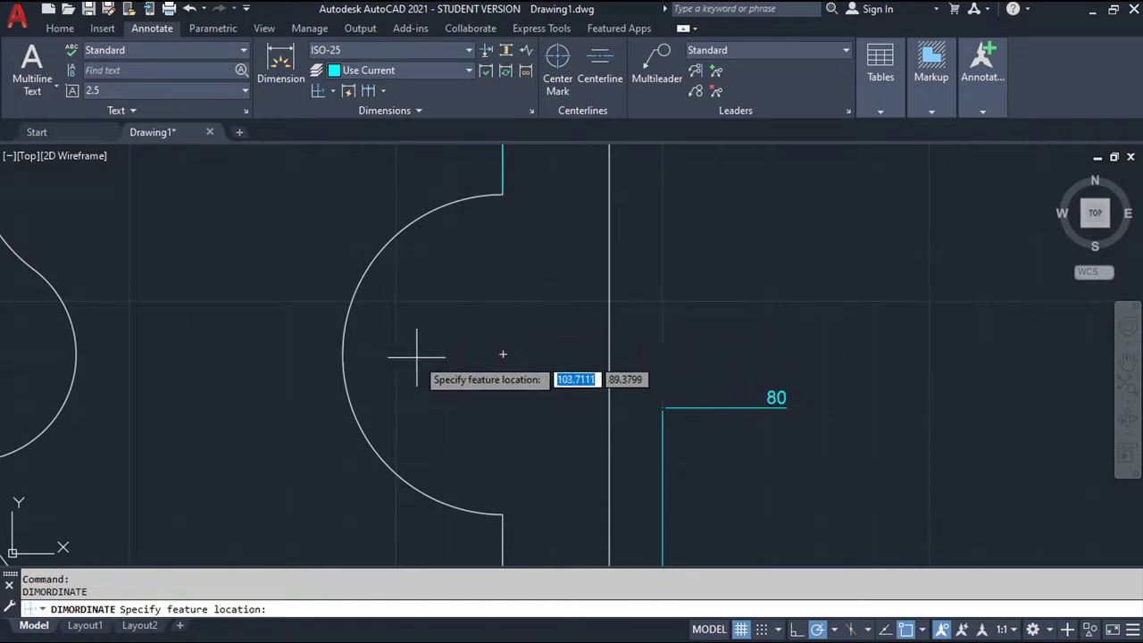
pyautogui.click(503, 355)
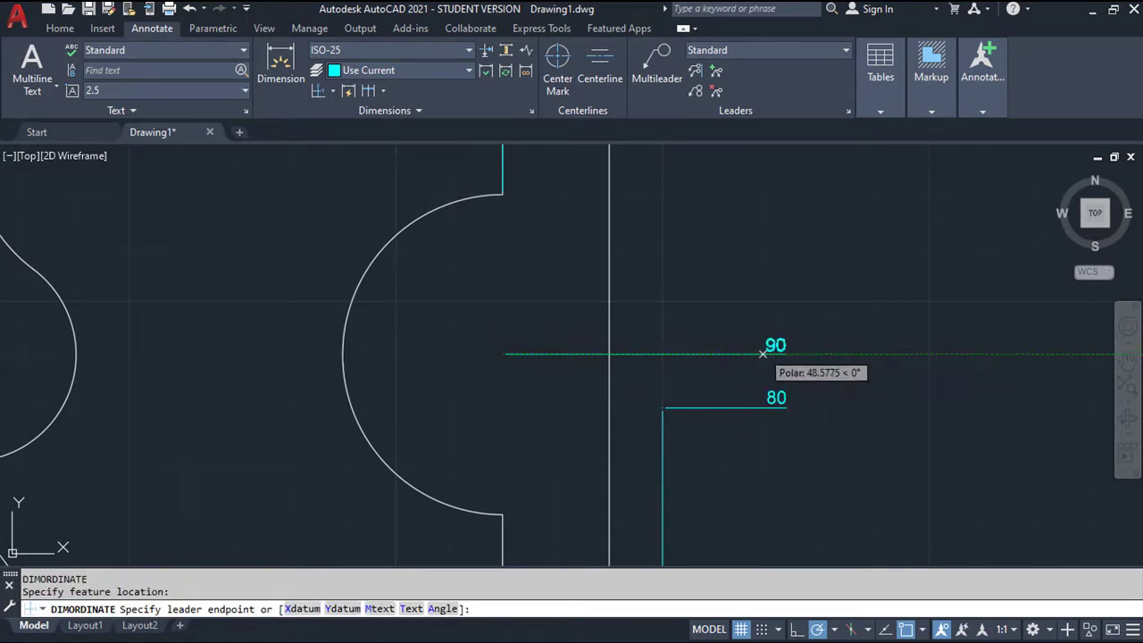
pyautogui.click(765, 353)
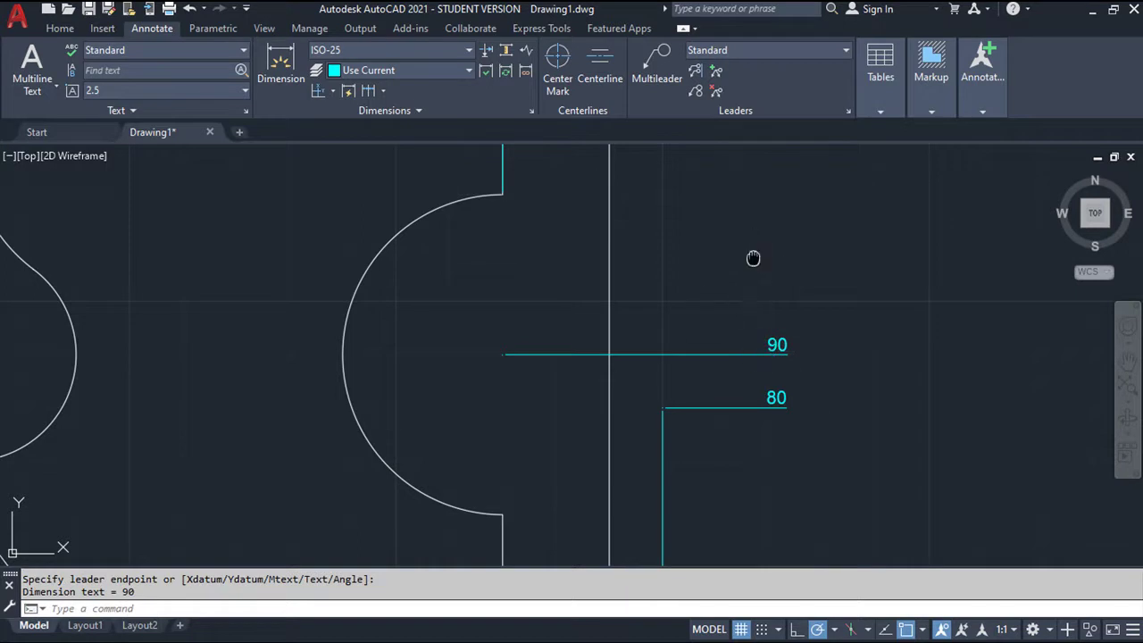
# Add the 130 ordinate dimension for the profile's upper right corner
pyautogui.moveTo(753, 258); pyautogui.dragTo(717, 430, button='middle')
pyautogui.press('Return')
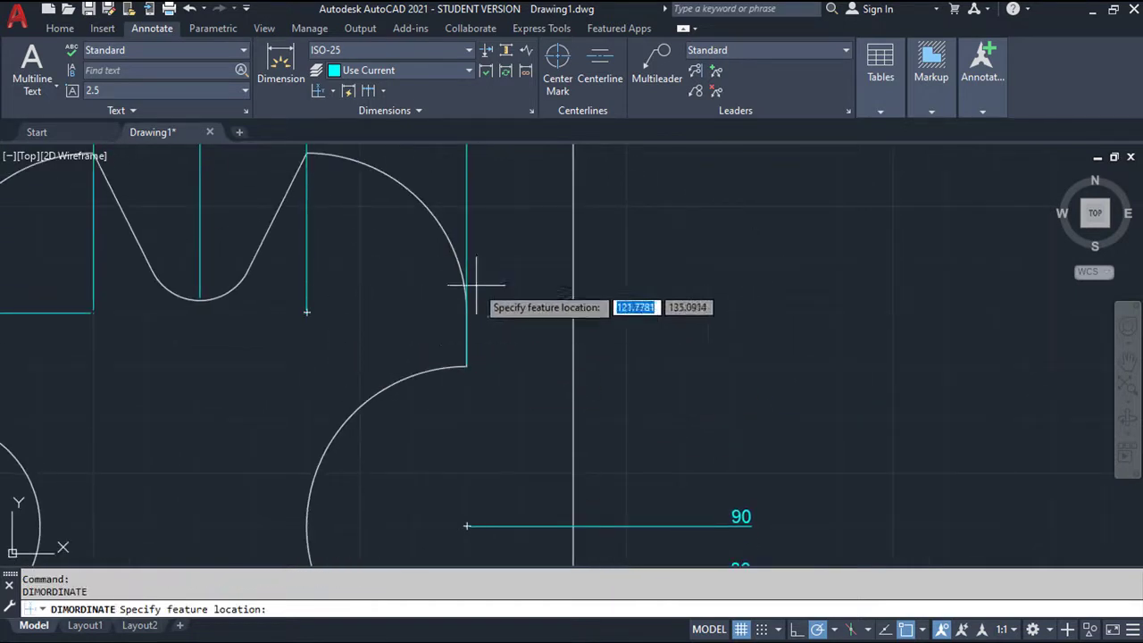
pyautogui.click(308, 311)
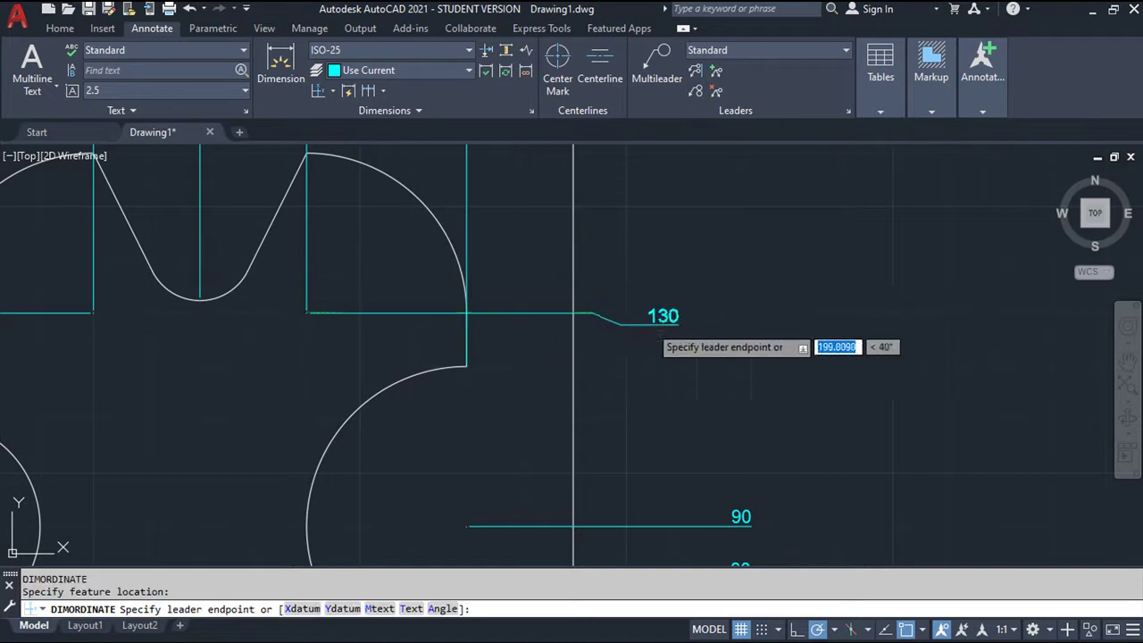
pyautogui.click(720, 312)
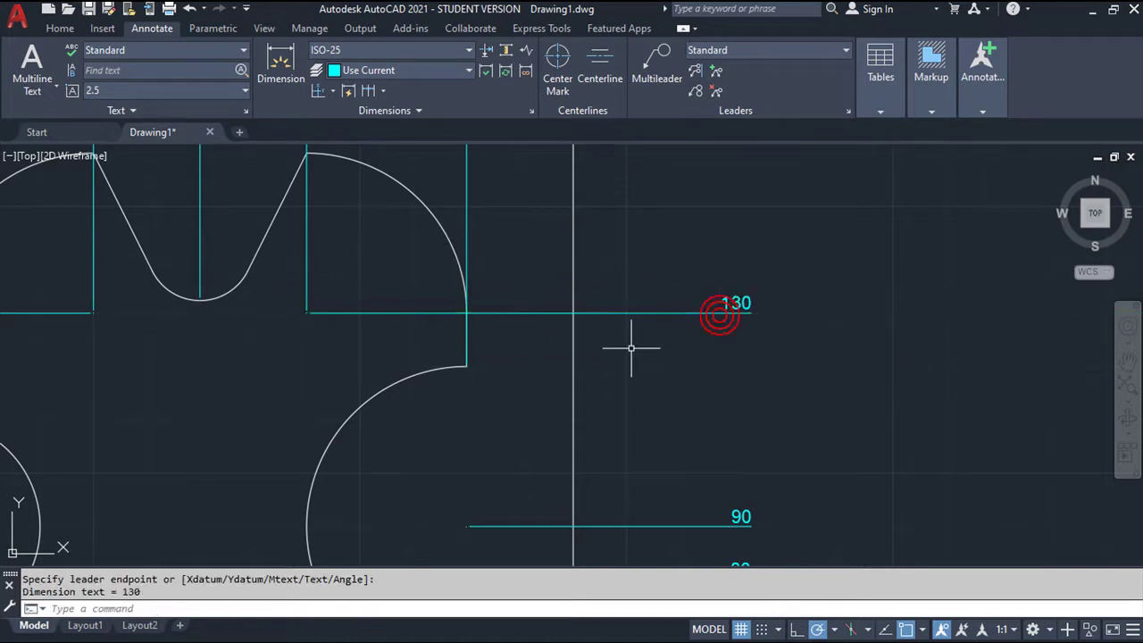
pyautogui.scroll(-3, 625, 344)
pyautogui.scroll(-2, 625, 345)
pyautogui.scroll(2, 622, 345)
# In Layer Properties, make layer 0 current and turn off Dimensions, then show the Parametric tools
pyautogui.moveTo(622, 345)
pyautogui.mouseDown(button='middle')
pyautogui.moveTo(602, 347)
pyautogui.moveTo(628, 329)
pyautogui.mouseUp(button='middle')
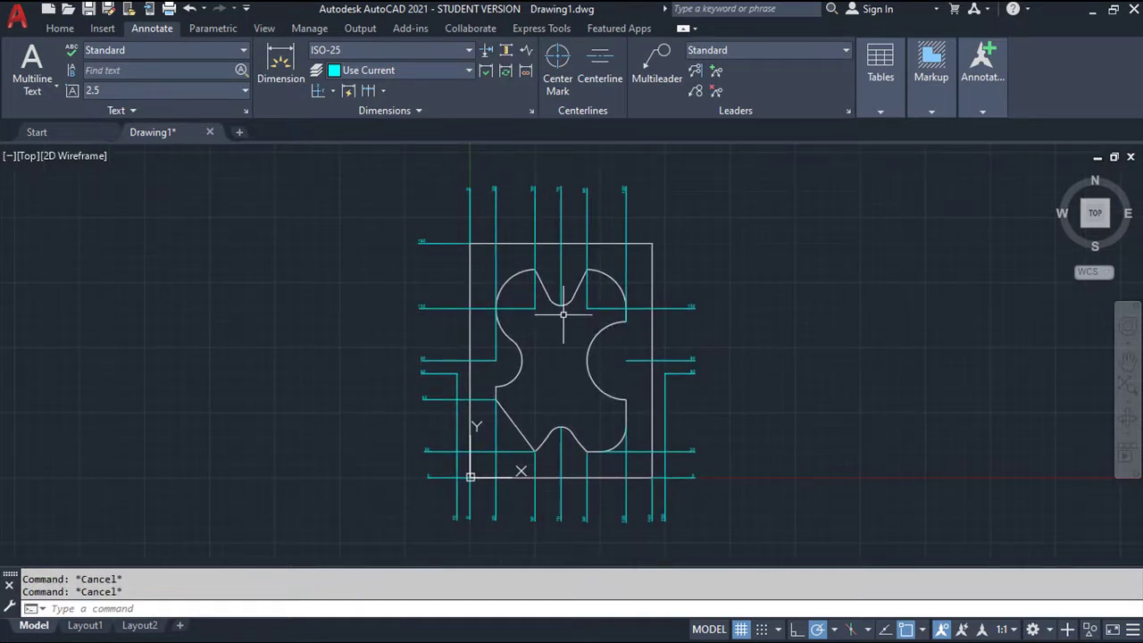
pyautogui.moveTo(551, 306); pyautogui.dragTo(562, 296, button='middle')
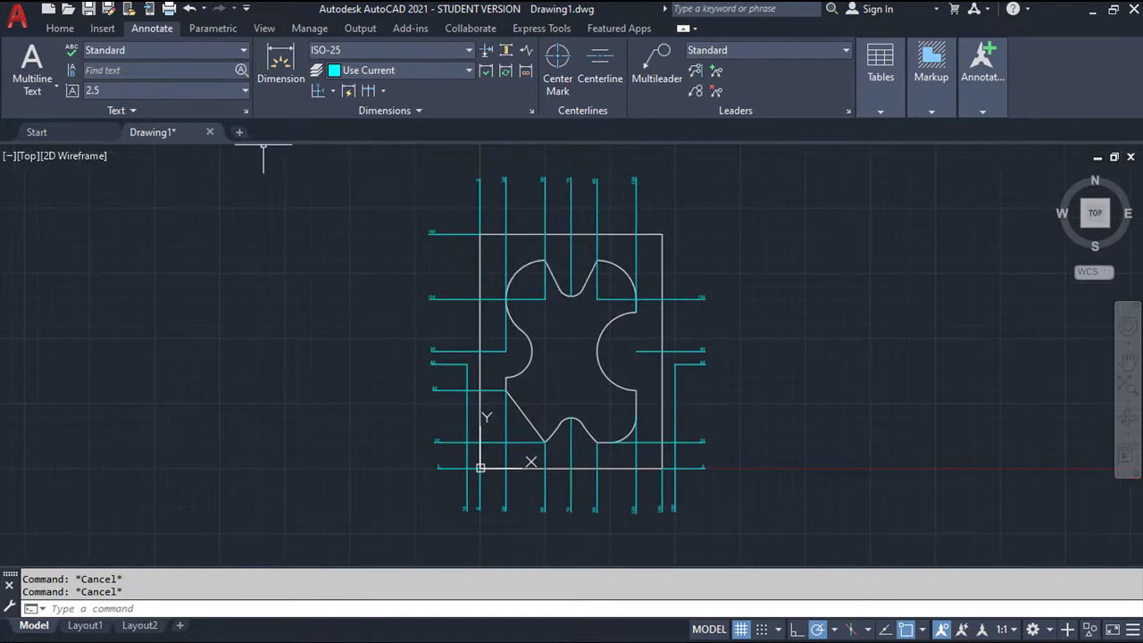
pyautogui.click(60, 30)
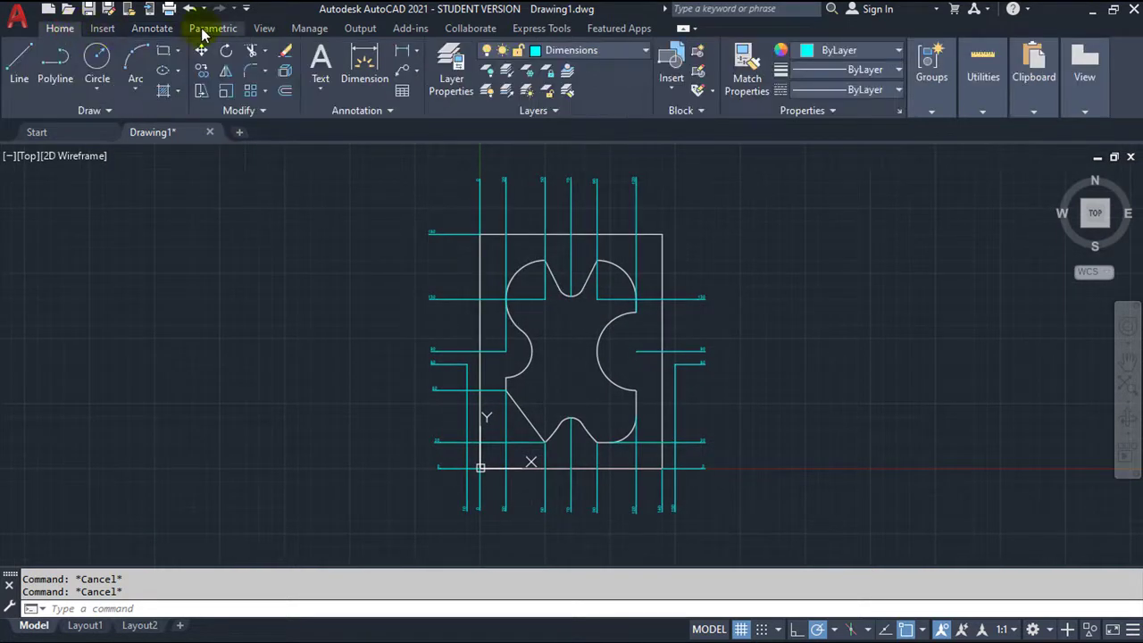
pyautogui.click(644, 51)
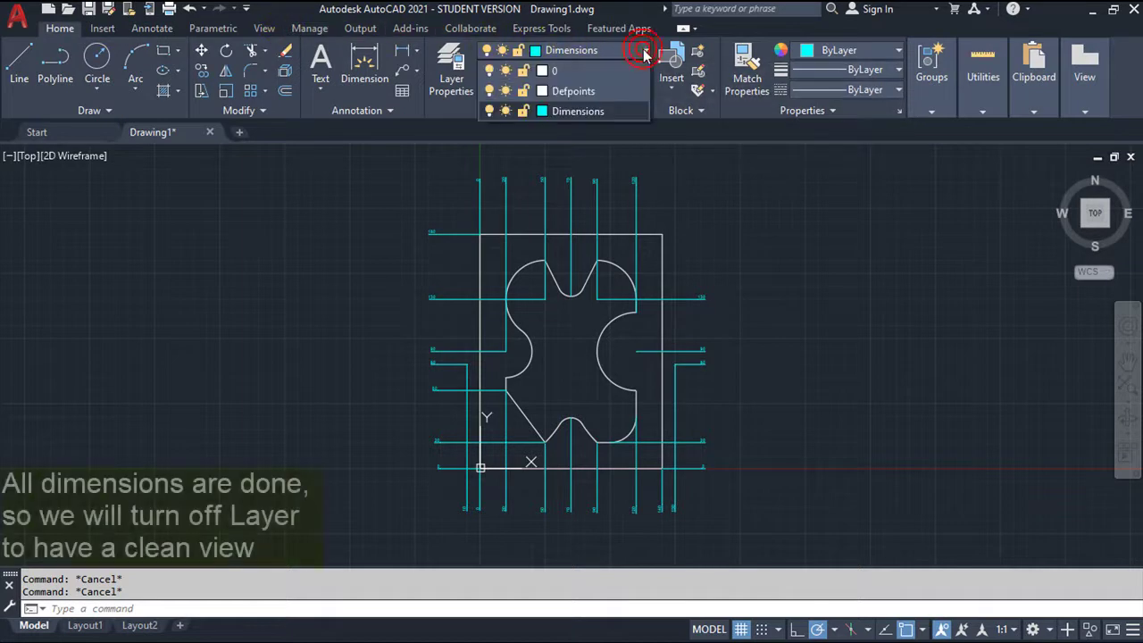
pyautogui.click(455, 76)
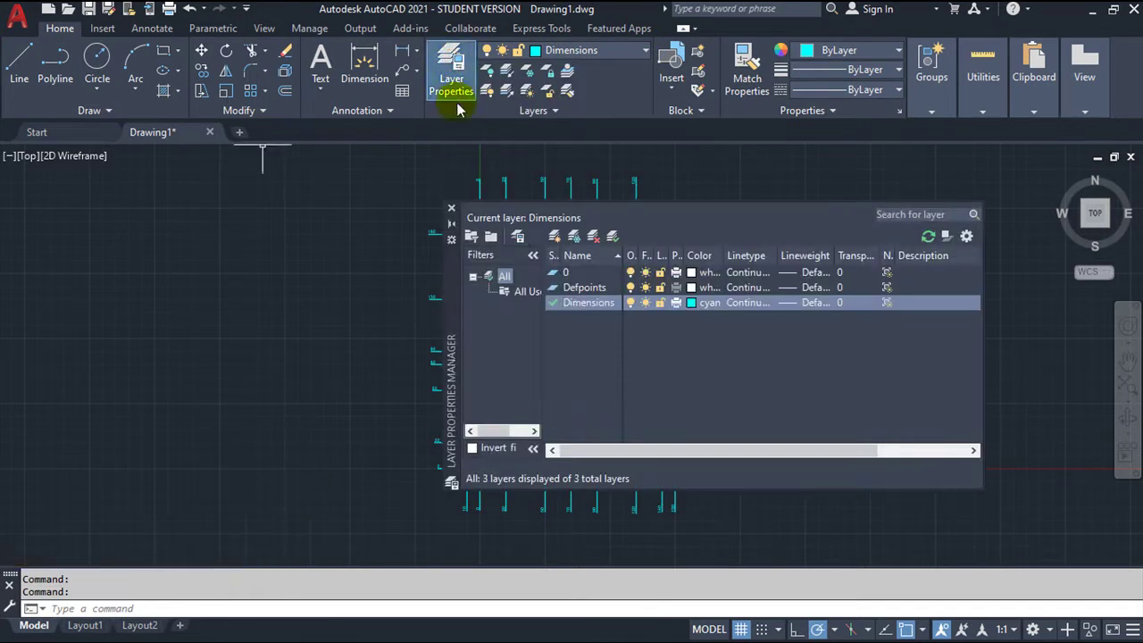
pyautogui.click(552, 277)
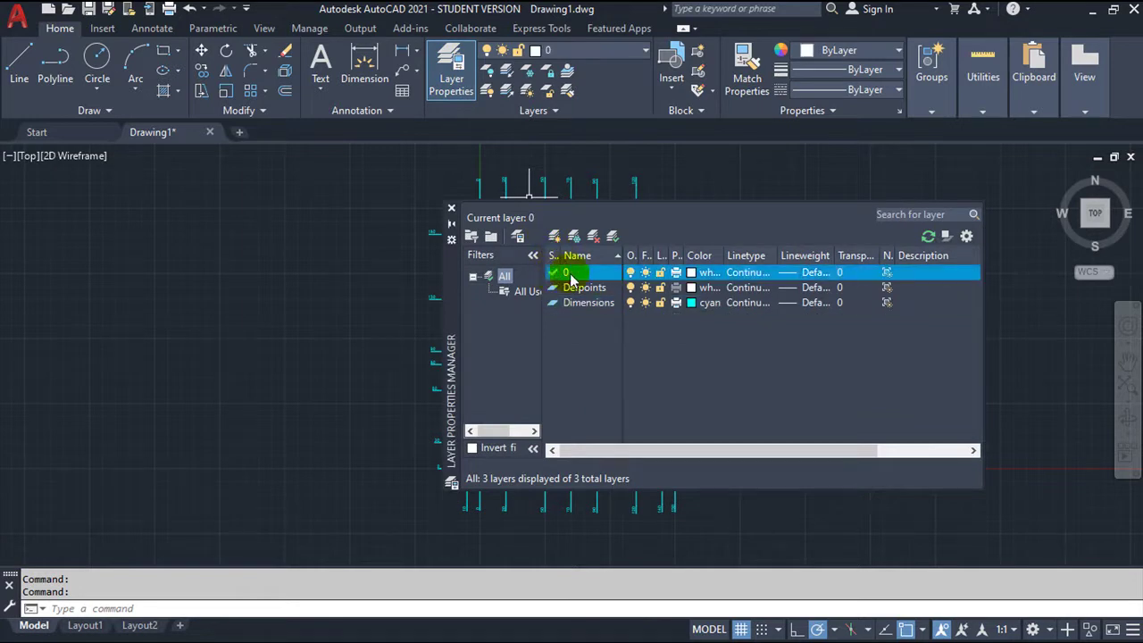
pyautogui.click(630, 303)
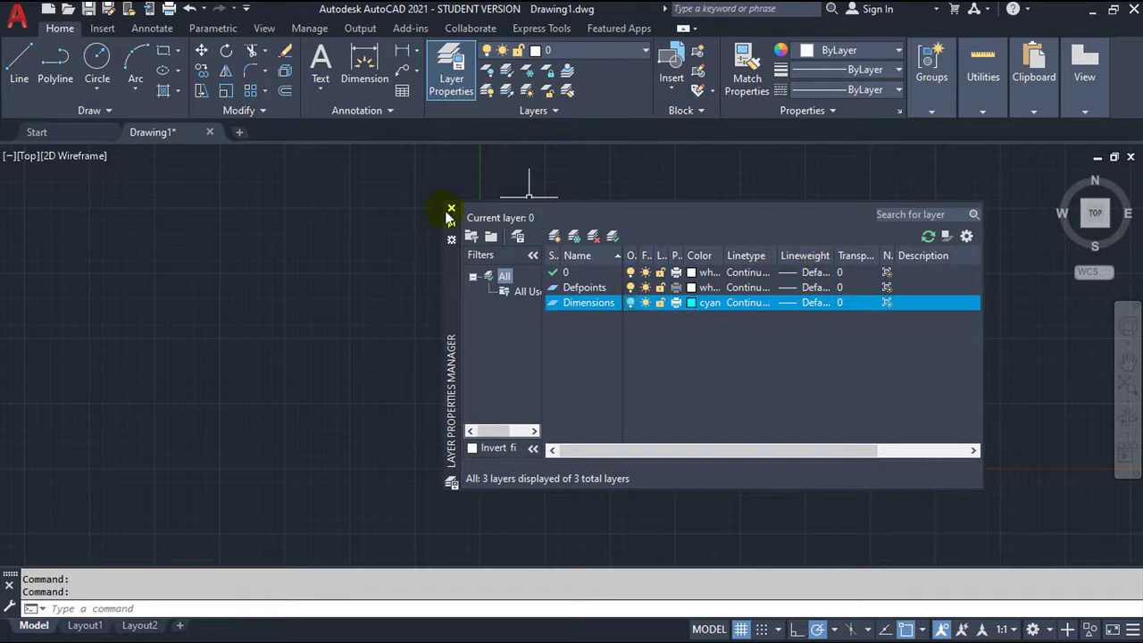
pyautogui.click(451, 210)
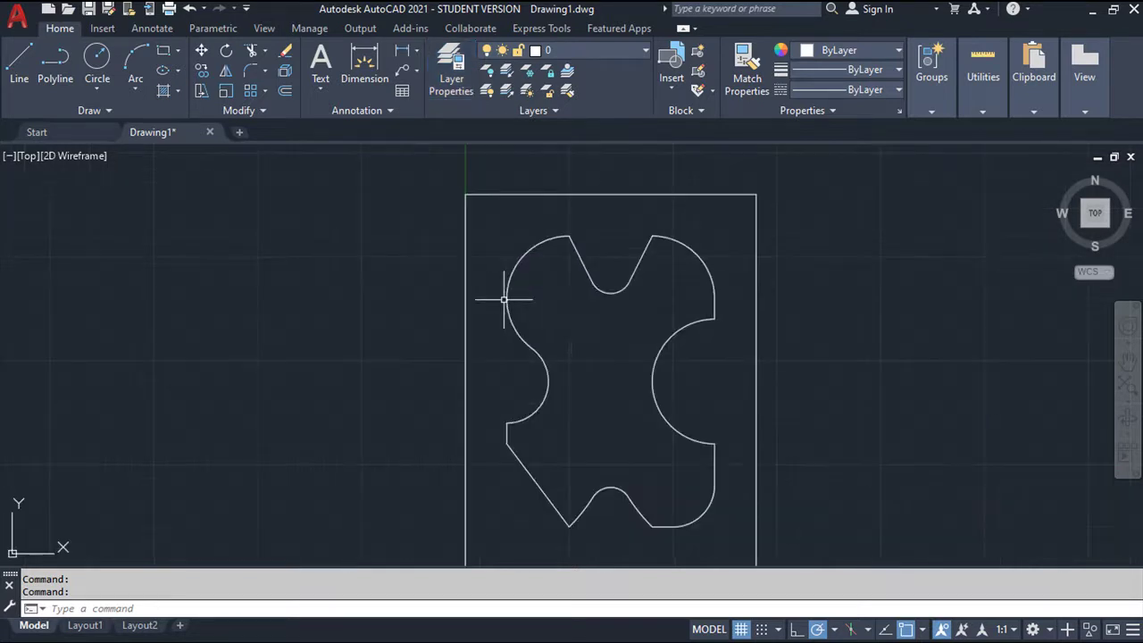
pyautogui.moveTo(606, 330); pyautogui.dragTo(583, 300, button='middle')
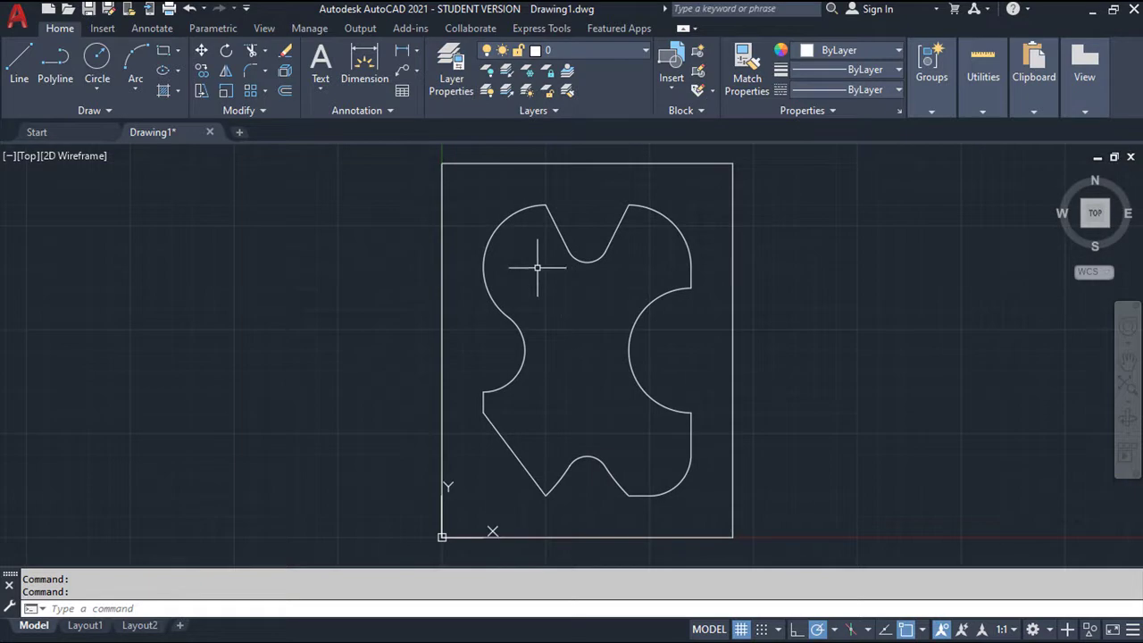
pyautogui.click(211, 29)
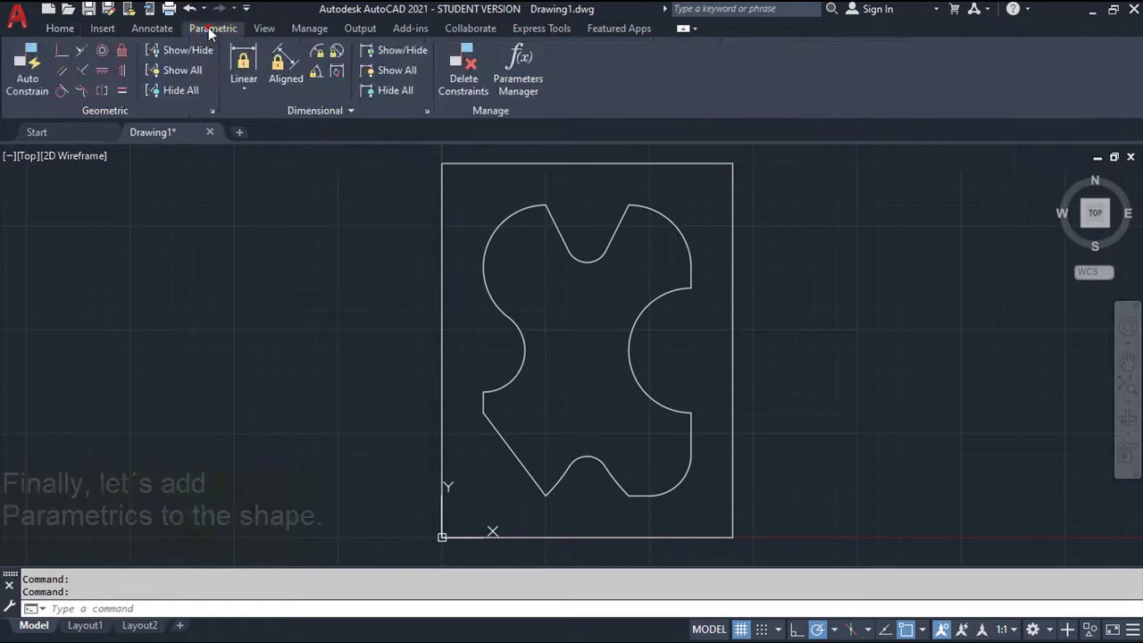
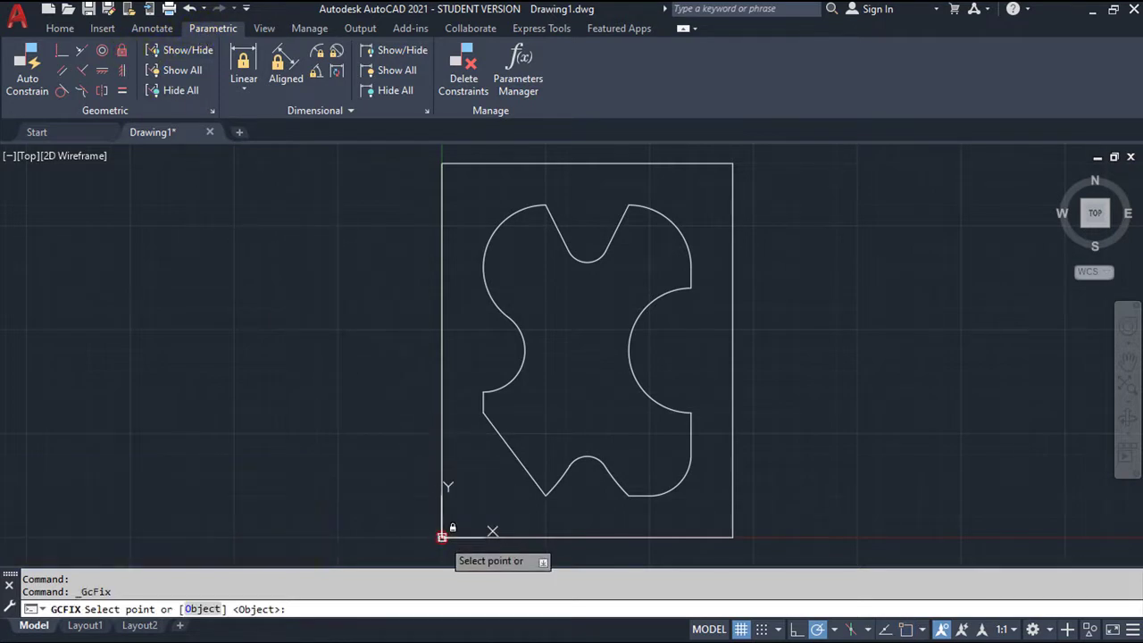
# Lock the frame's lower-left origin corner with a Fix constraint
pyautogui.click(442, 536)
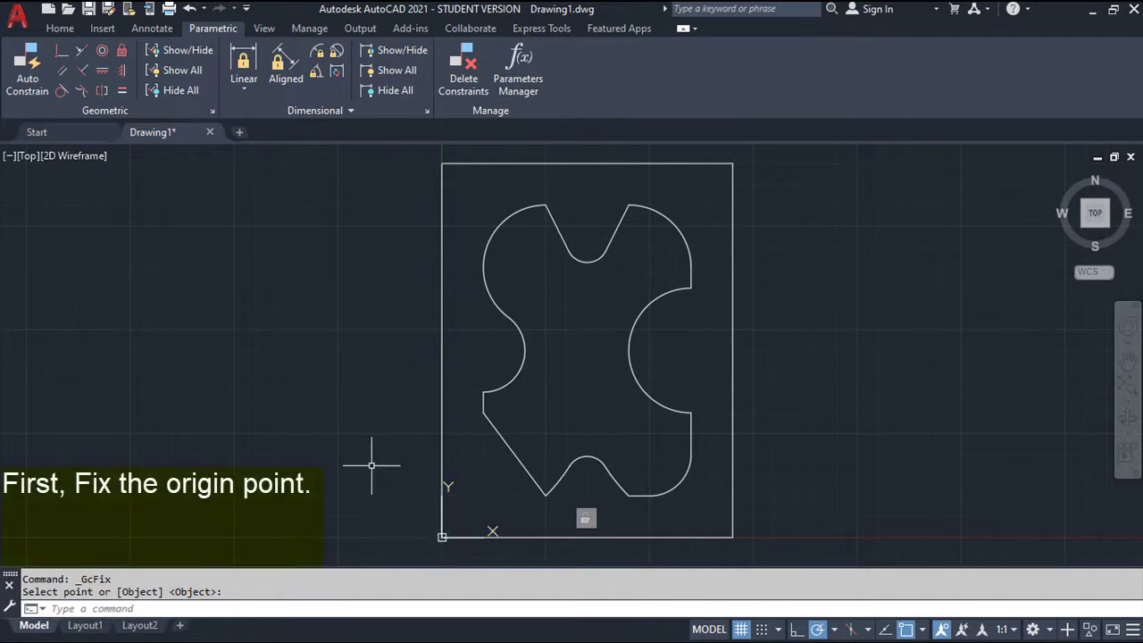
pyautogui.moveTo(371, 465); pyautogui.dragTo(338, 456, button='middle')
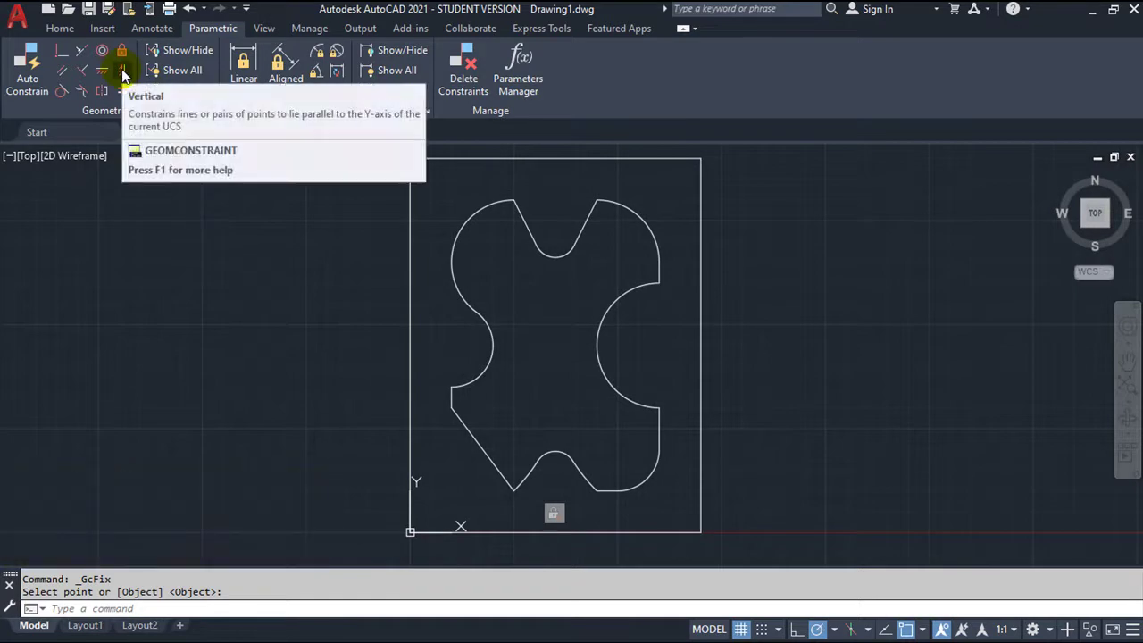
# Apply Parallel constraints to the left/right edge pair and the bottom/top edge pair
pyautogui.click(62, 75)
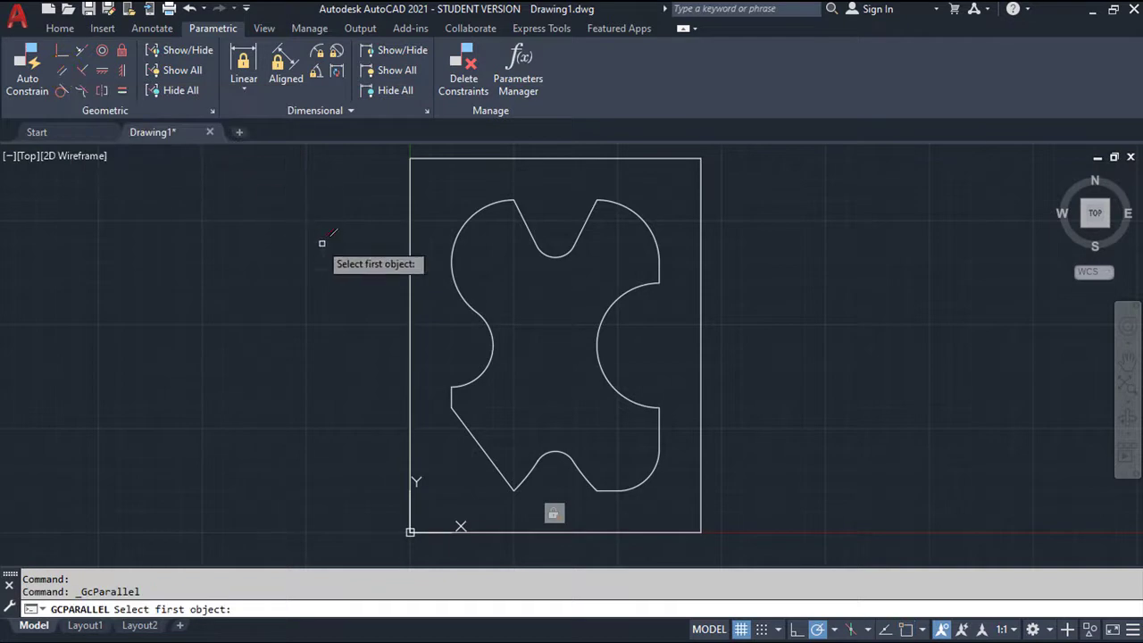
pyautogui.click(409, 311)
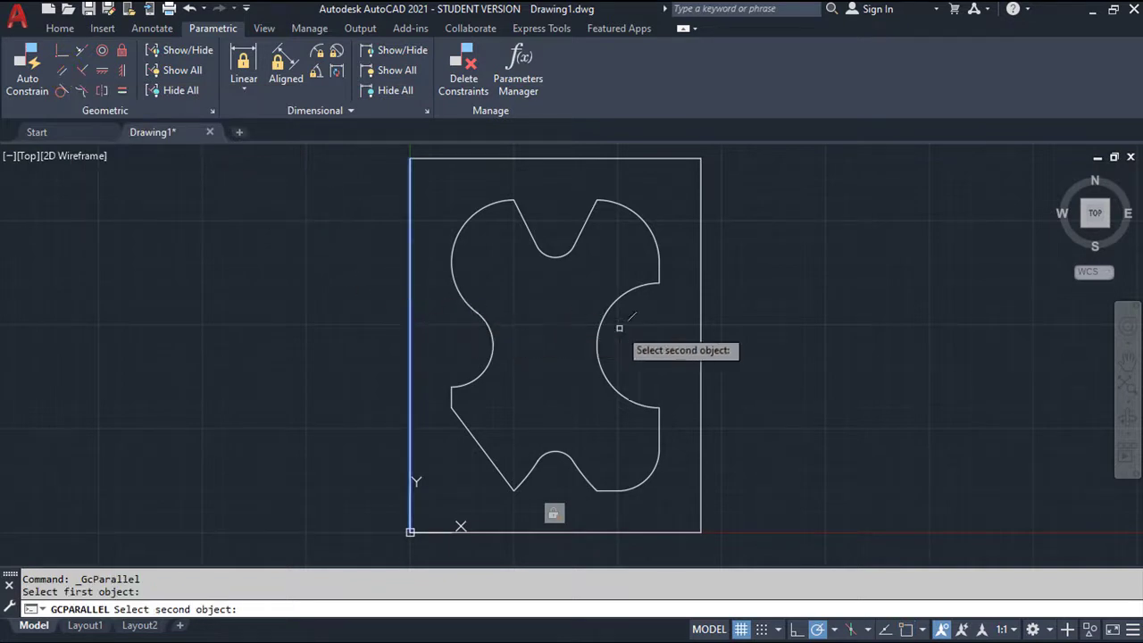
pyautogui.click(699, 347)
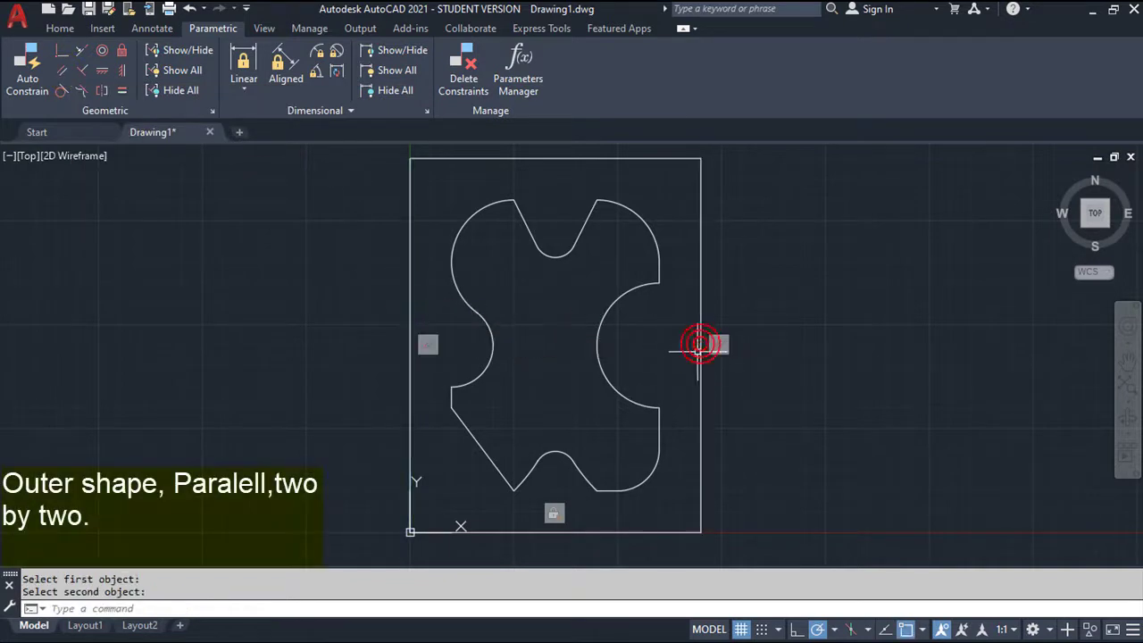
pyautogui.press('Return')
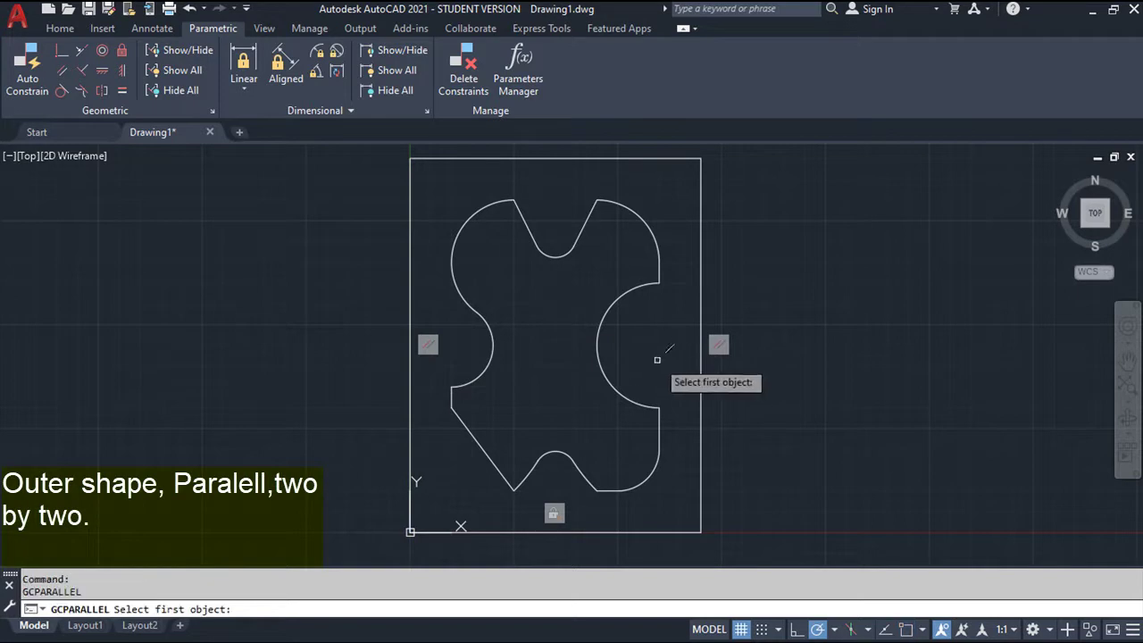
pyautogui.click(638, 530)
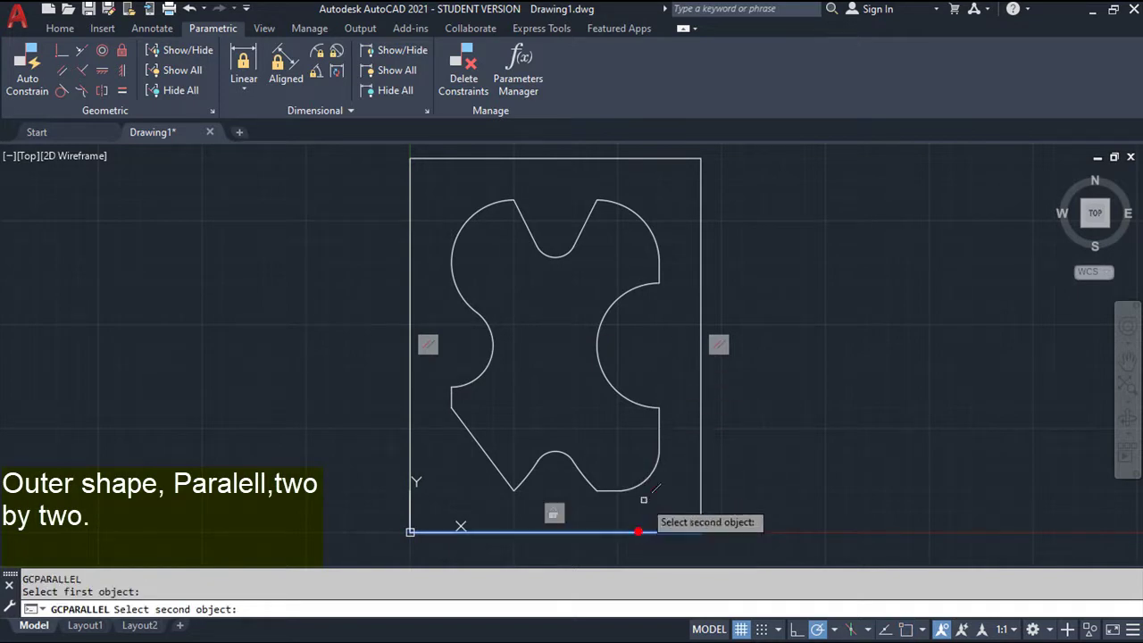
pyautogui.click(601, 160)
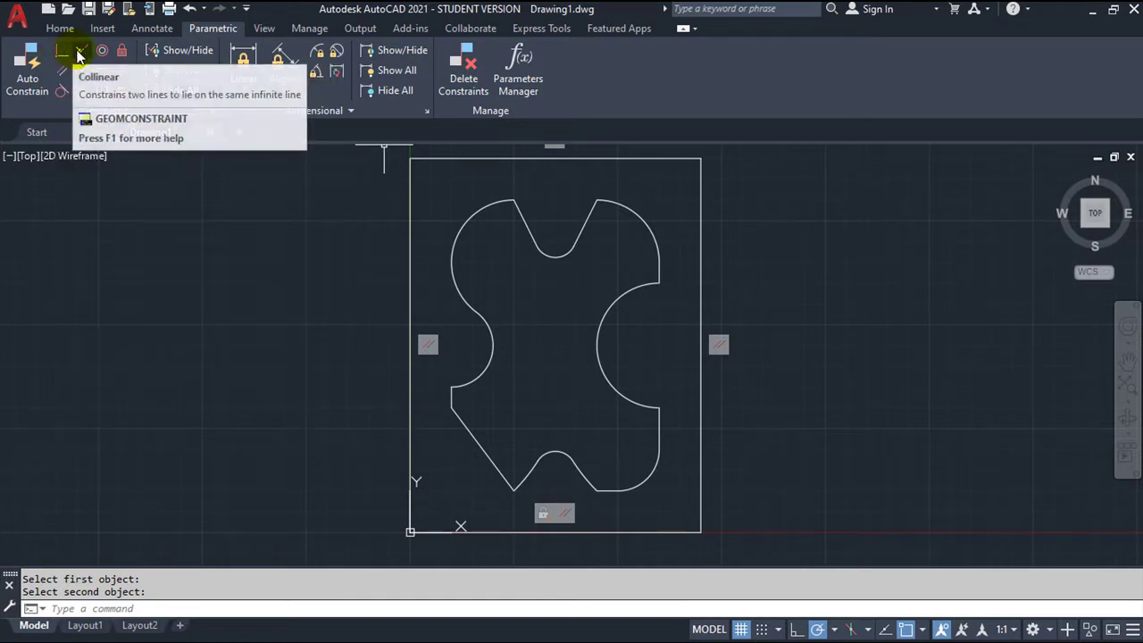
pyautogui.click(78, 55)
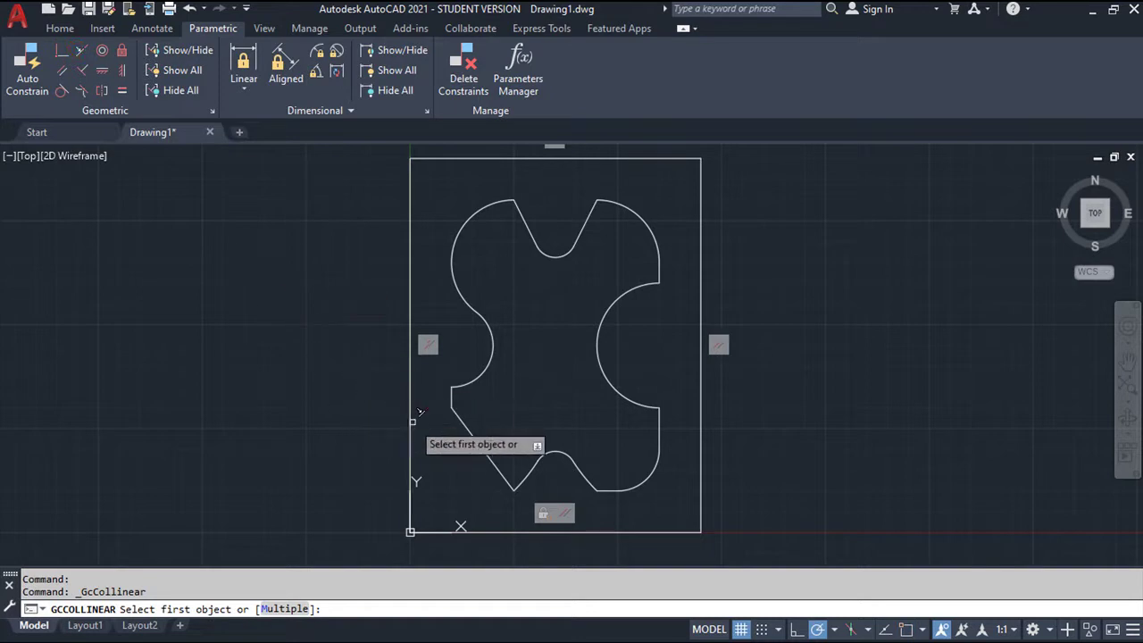
pyautogui.click(409, 417)
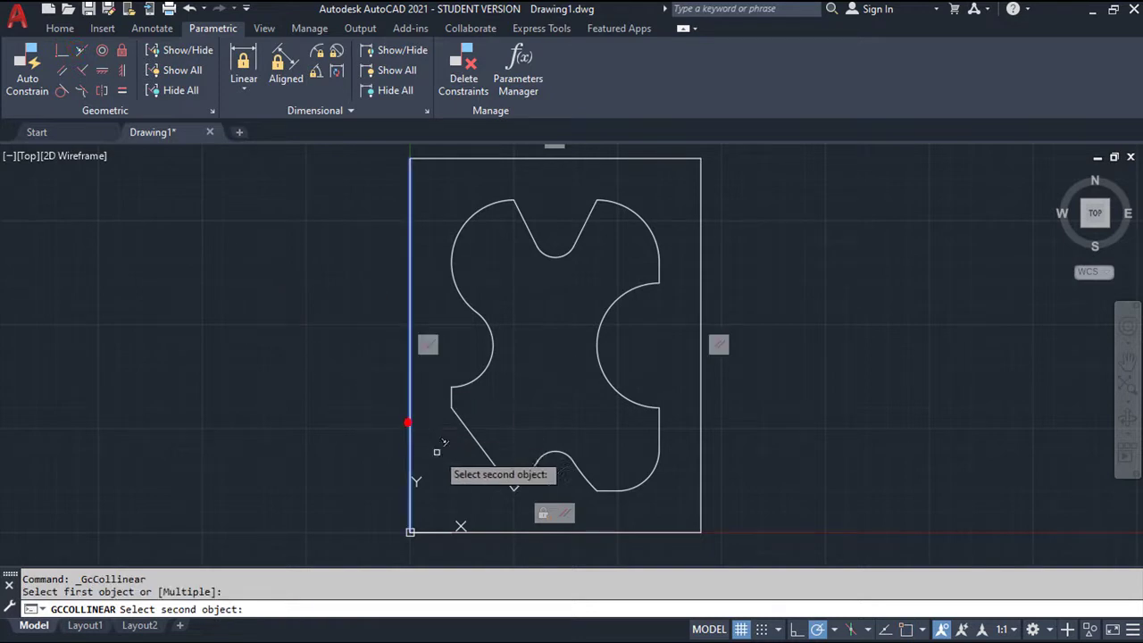
pyautogui.click(491, 531)
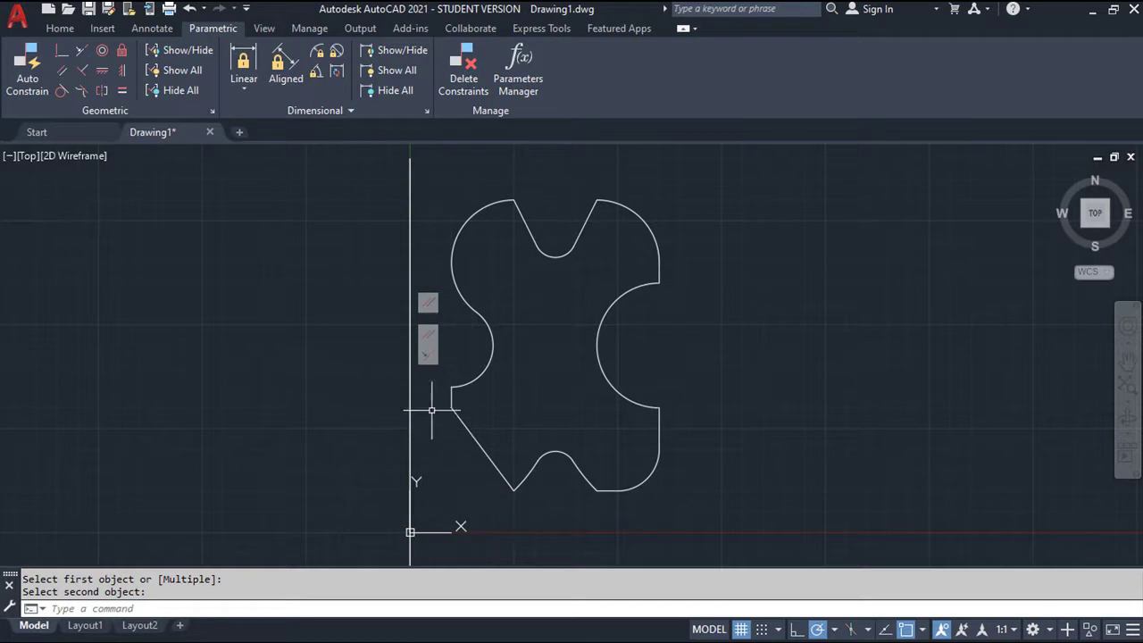
pyautogui.click(191, 11)
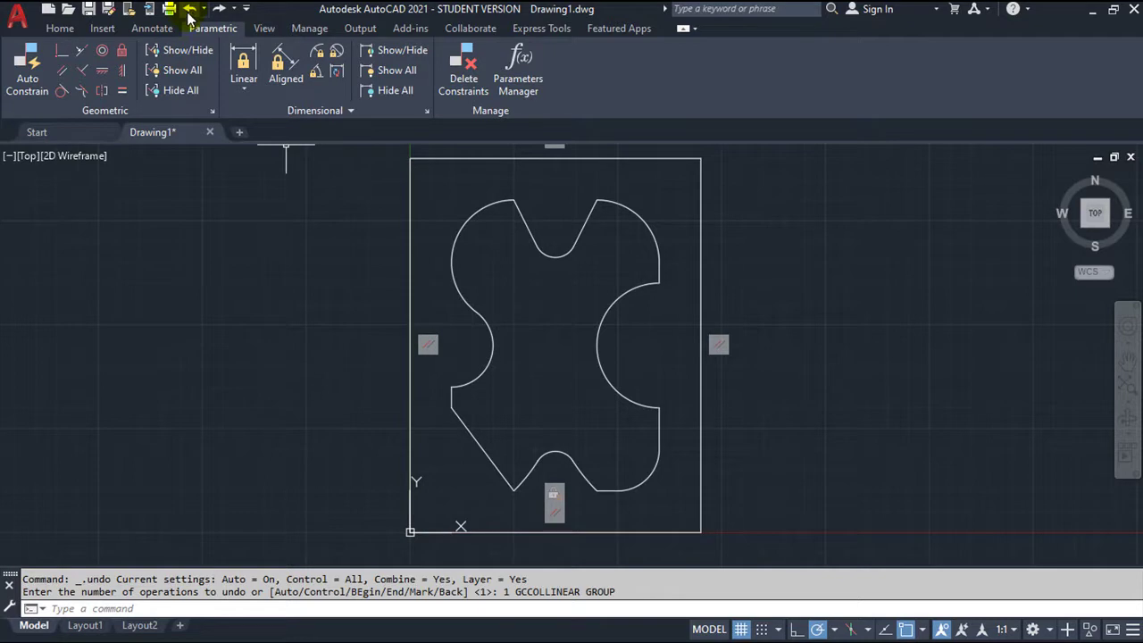
pyautogui.moveTo(259, 264); pyautogui.dragTo(263, 242, button='middle')
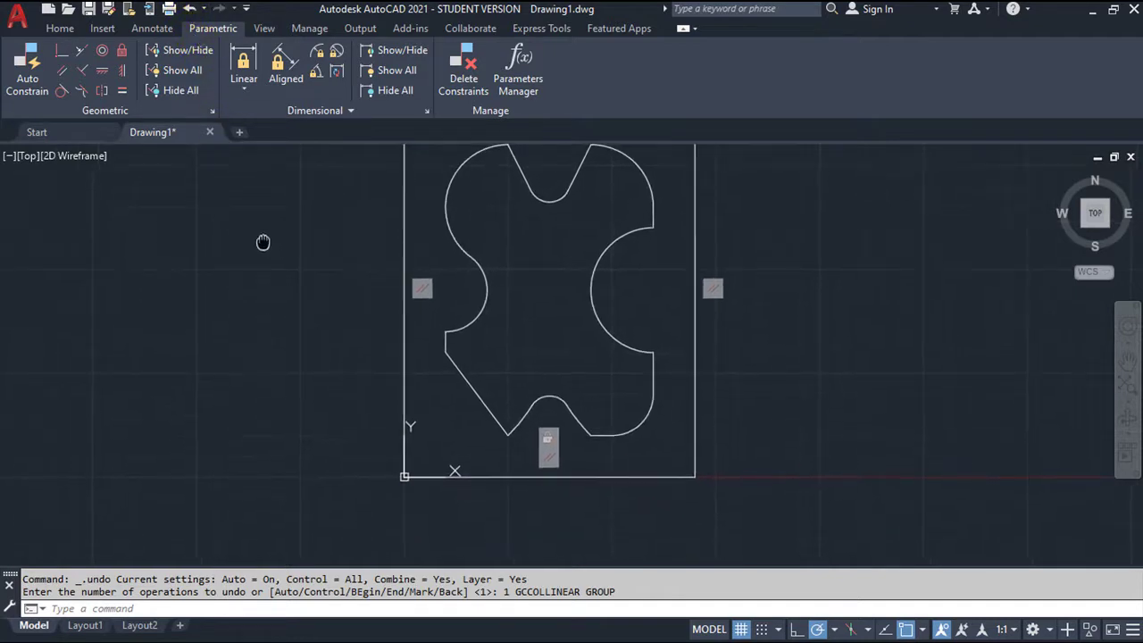
# Add linear constraint d1=140 across the rectangle's bottom corners, placed below
pyautogui.click(242, 63)
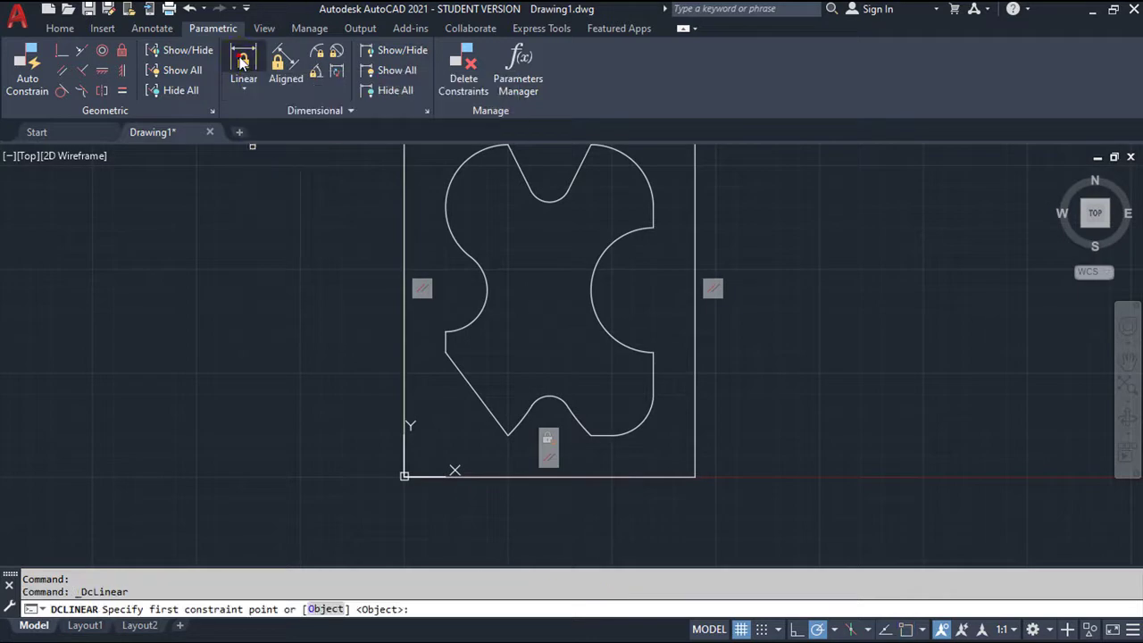
pyautogui.click(405, 476)
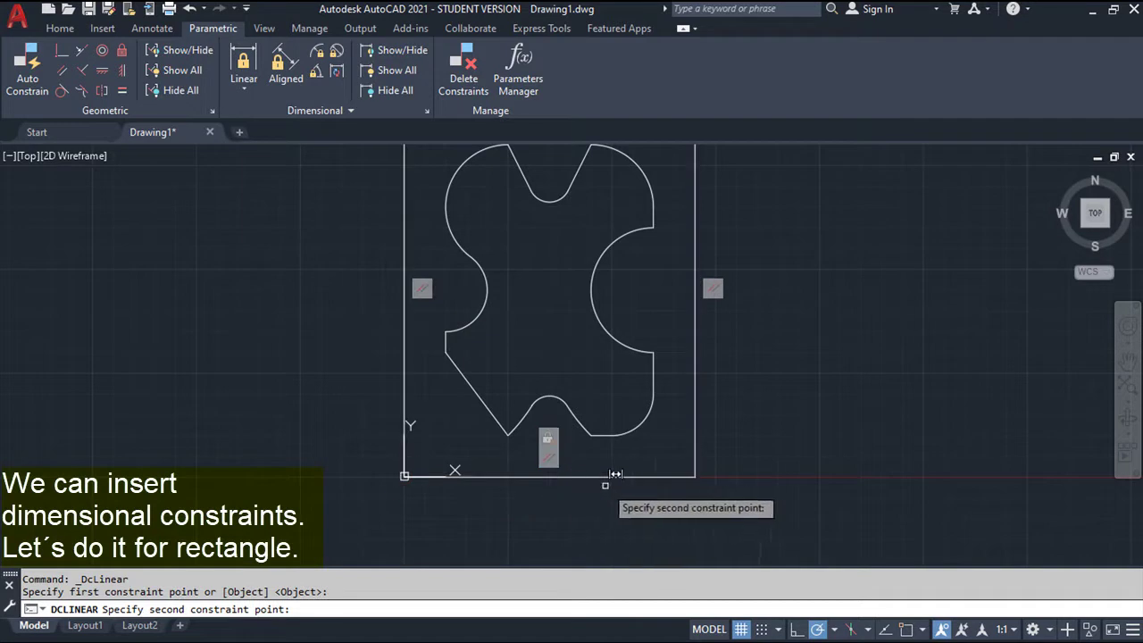
pyautogui.click(693, 478)
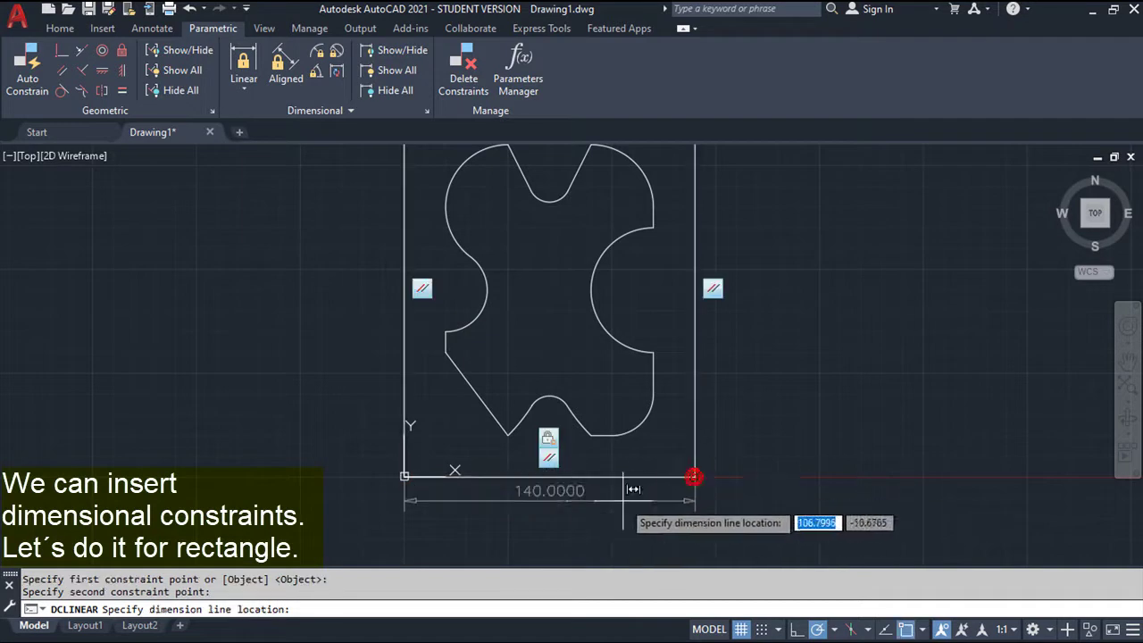
pyautogui.click(582, 520)
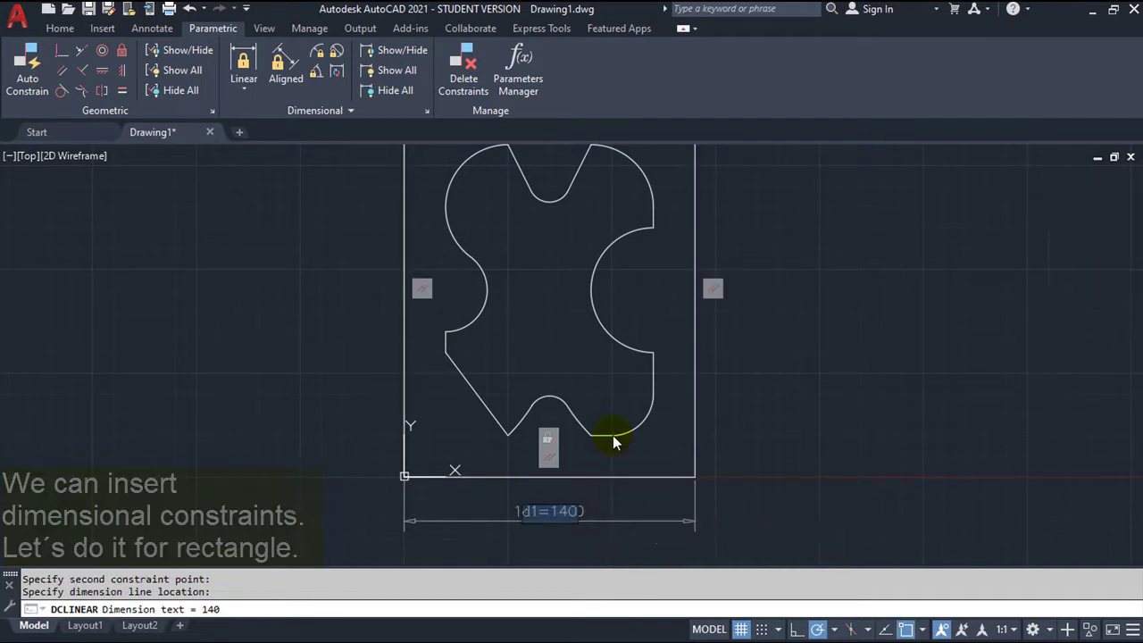
pyautogui.moveTo(613, 438); pyautogui.dragTo(610, 452, button='middle')
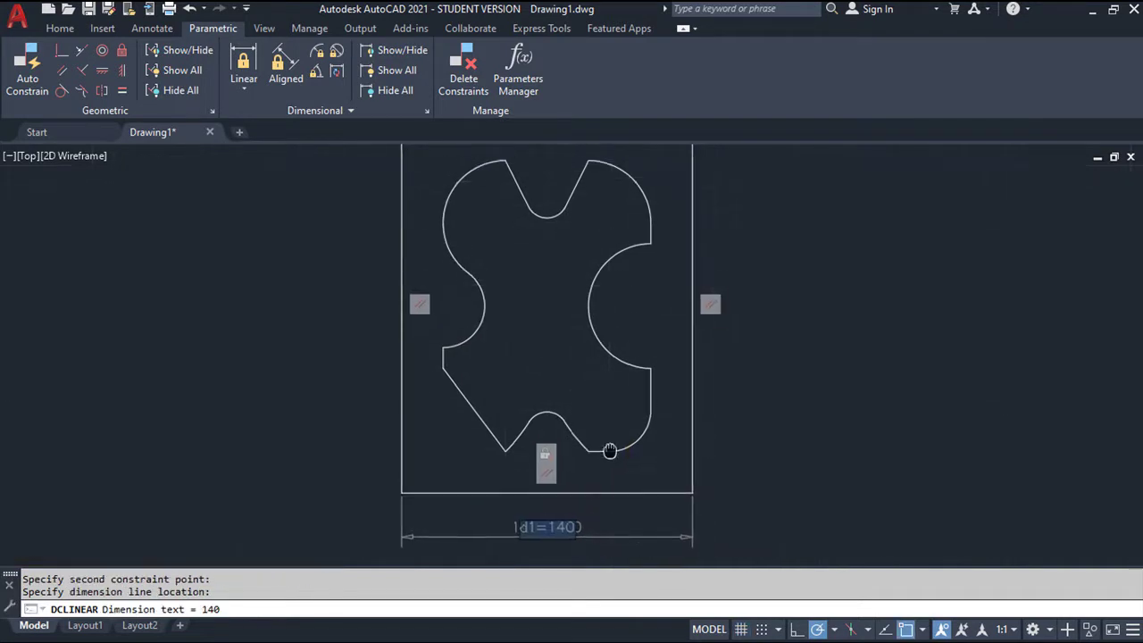
pyautogui.click(764, 451)
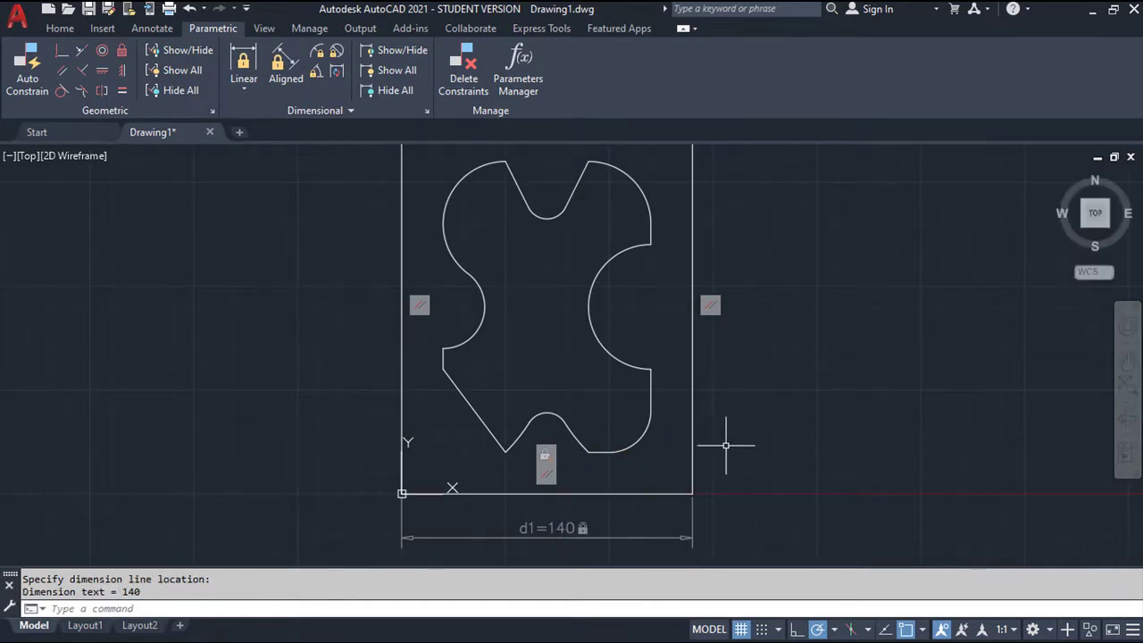
pyautogui.moveTo(730, 451); pyautogui.dragTo(724, 480, button='middle')
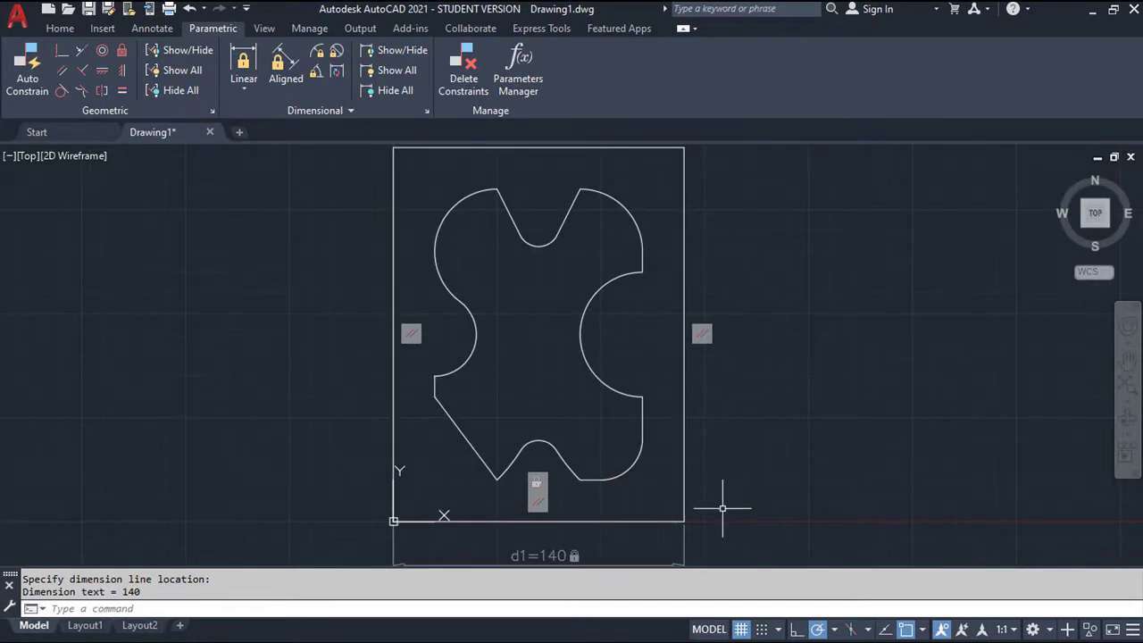
# Add linear constraint d2=180 along the rectangle's right side, placed to the right
pyautogui.press('Return')
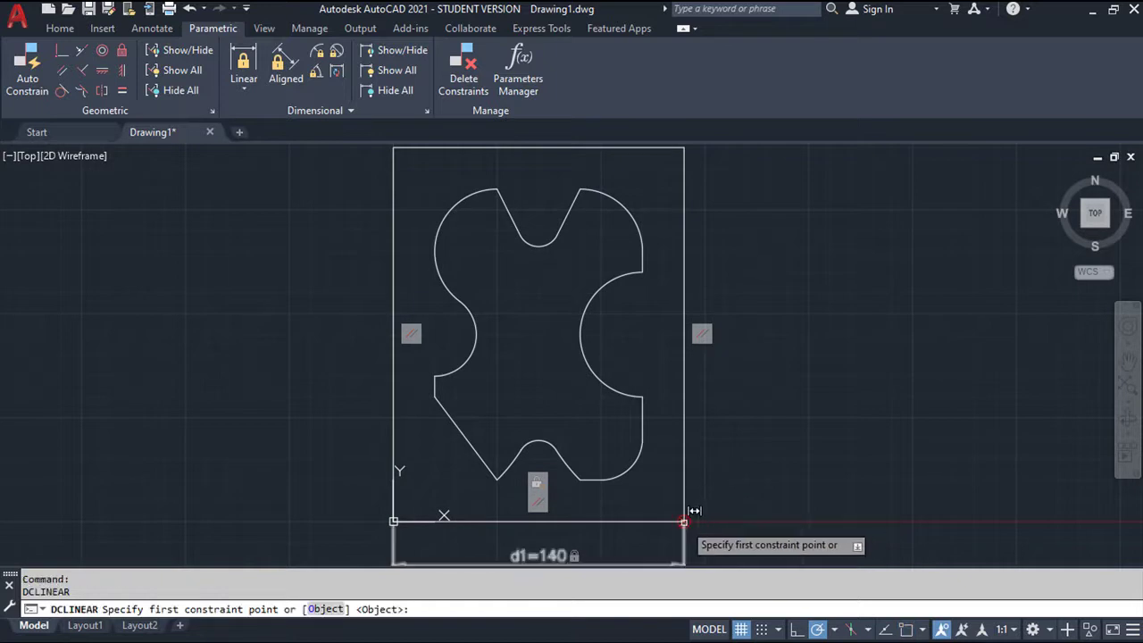
pyautogui.click(682, 520)
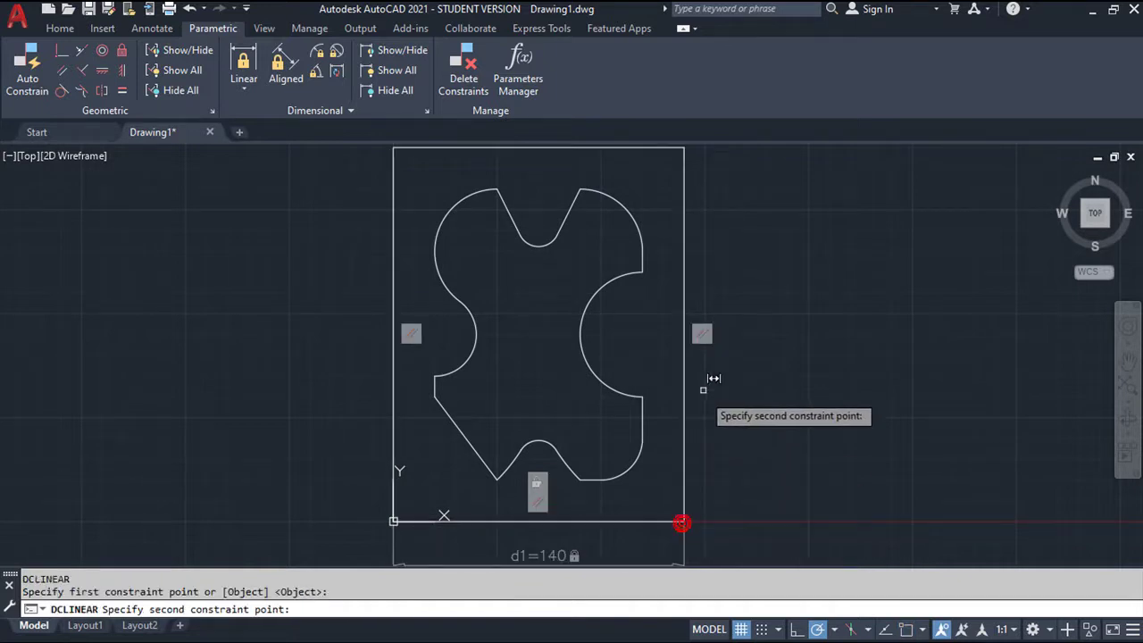
pyautogui.click(682, 149)
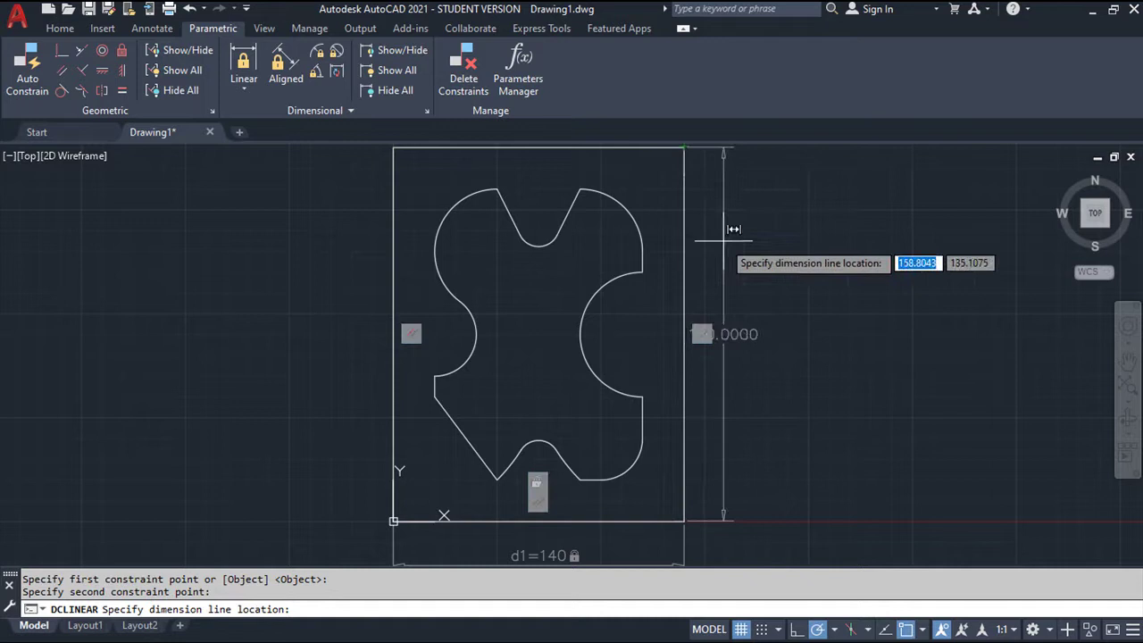
pyautogui.click(777, 323)
pyautogui.click(853, 404)
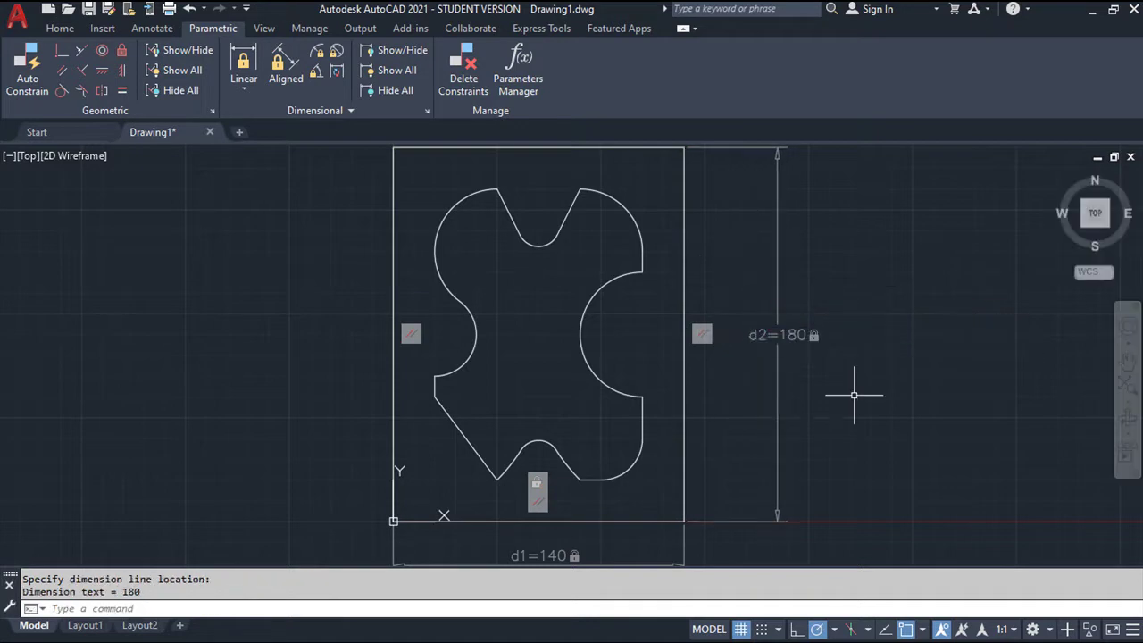
pyautogui.moveTo(842, 424); pyautogui.dragTo(865, 426, button='middle')
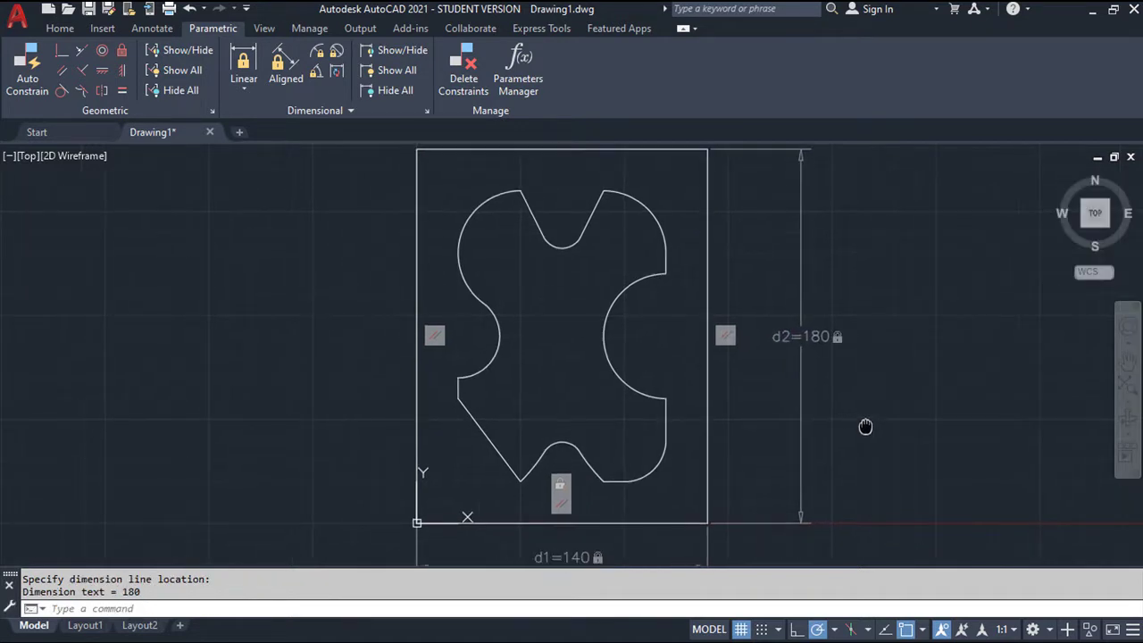
pyautogui.scroll(2, 864, 428)
pyautogui.scroll(-2, 865, 427)
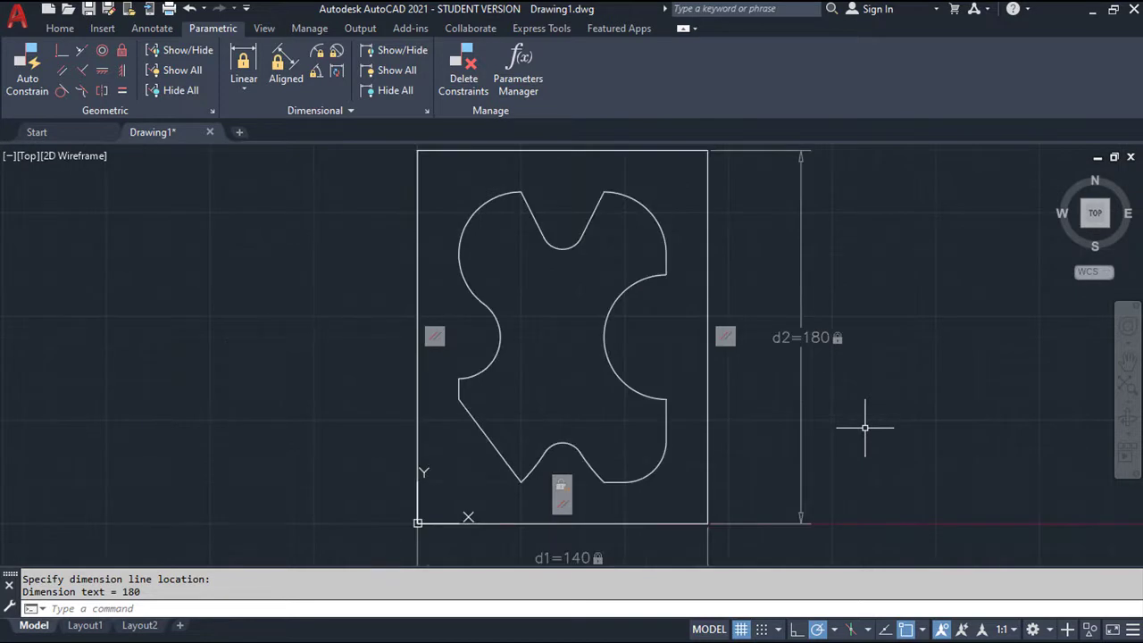
pyautogui.moveTo(864, 428); pyautogui.dragTo(855, 417, button='middle')
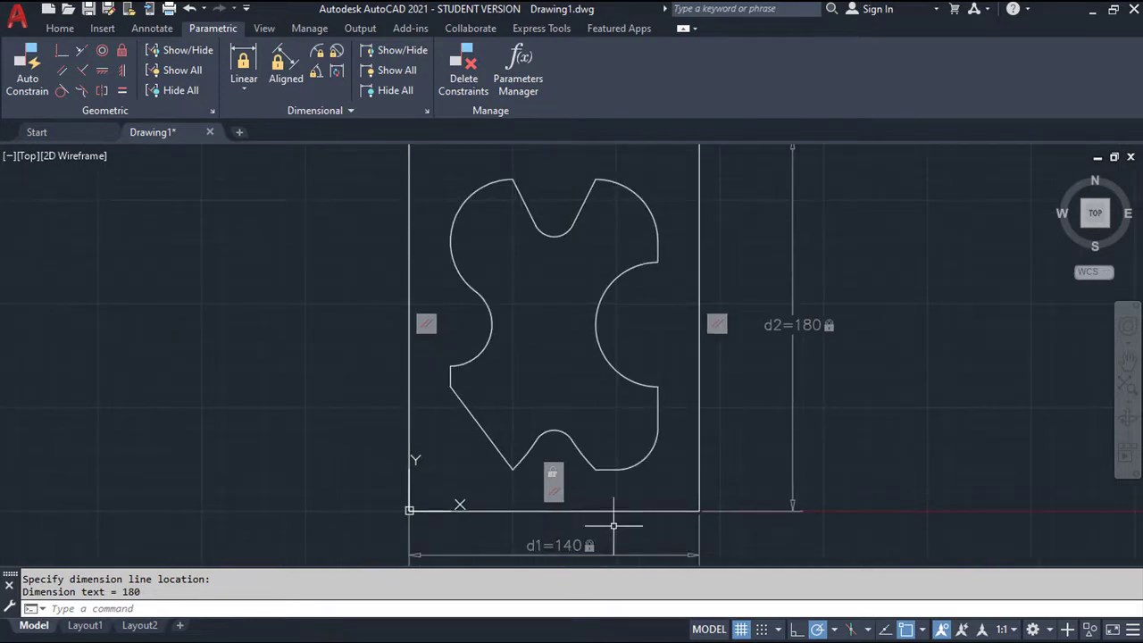
pyautogui.click(565, 545)
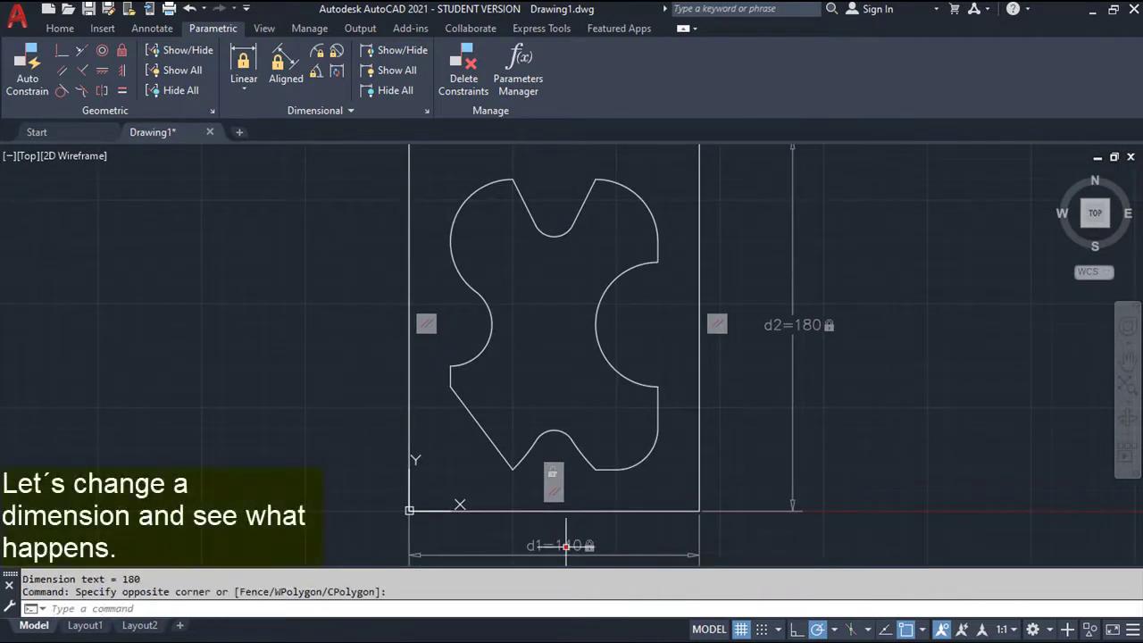
pyautogui.click(565, 545)
pyautogui.press('Escape')
pyautogui.press('Escape')
pyautogui.doubleClick(576, 548)
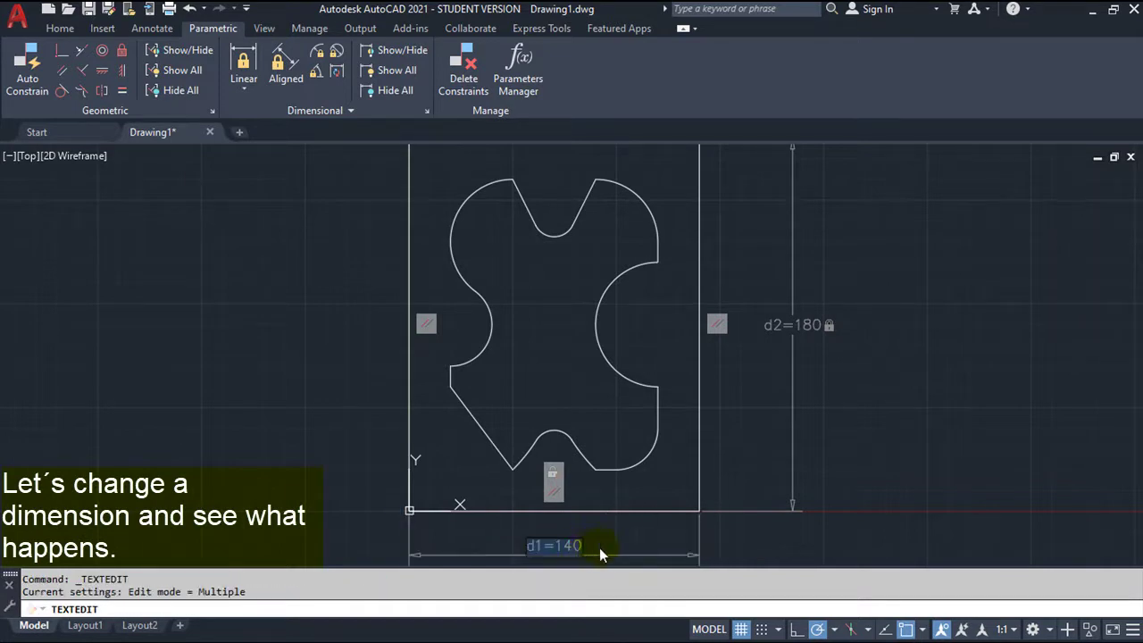
pyautogui.write('130')
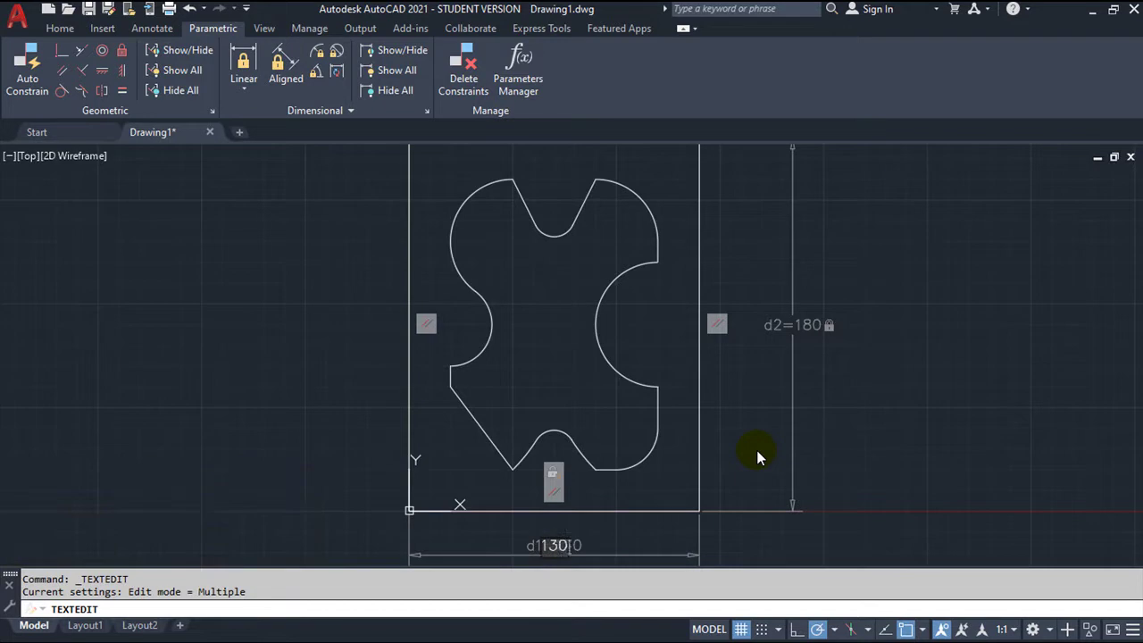
pyautogui.click(756, 455)
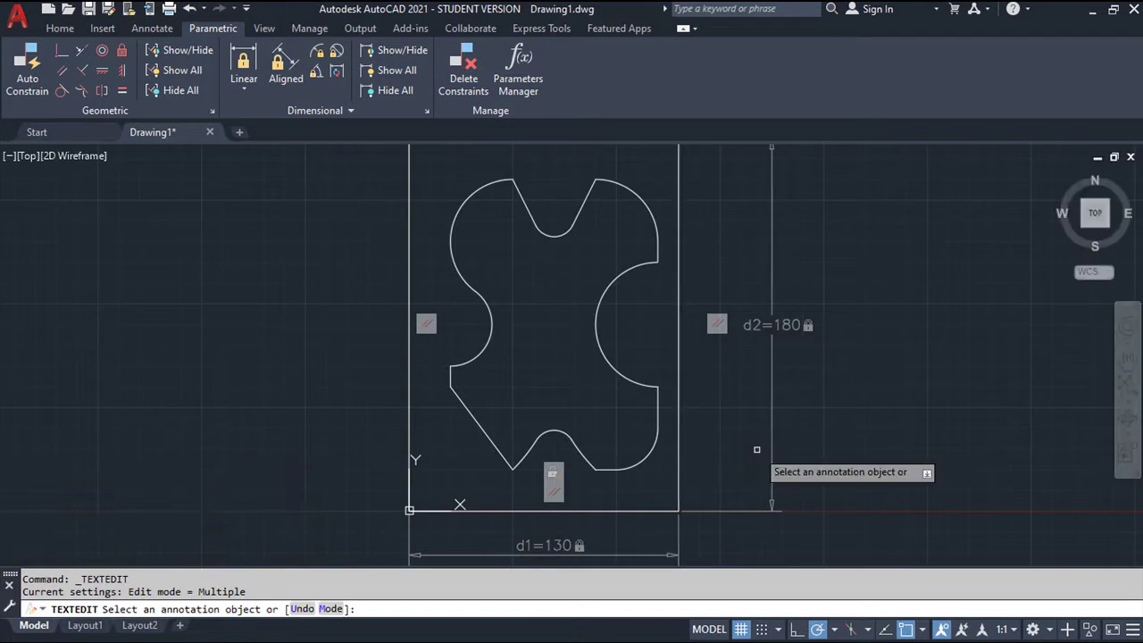
pyautogui.click(190, 11)
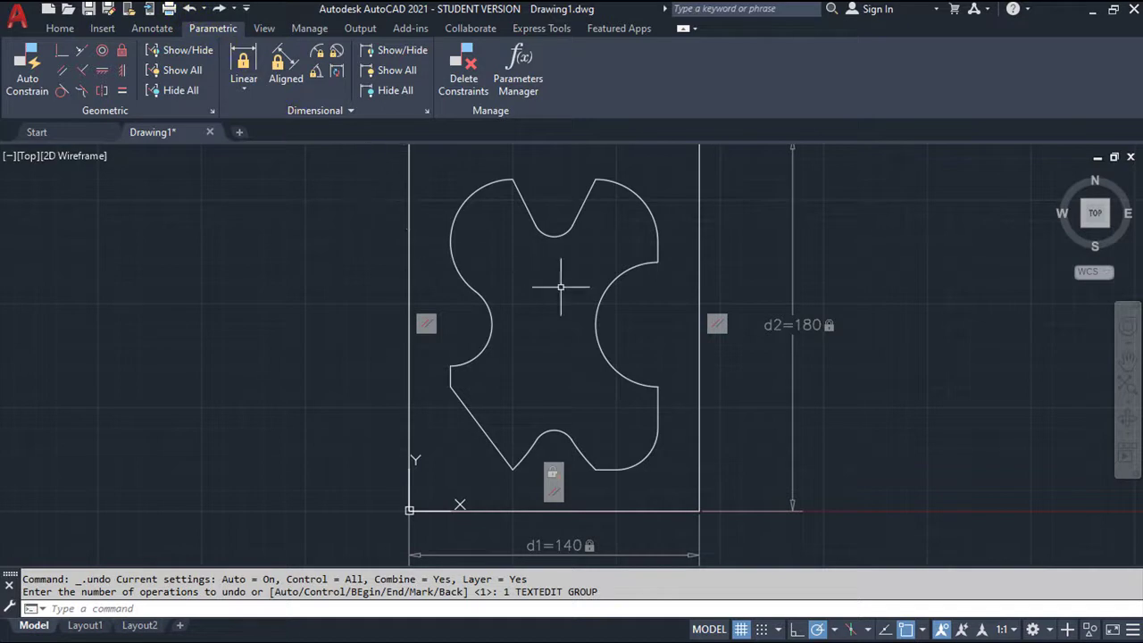
pyautogui.moveTo(561, 286); pyautogui.dragTo(498, 328, button='middle')
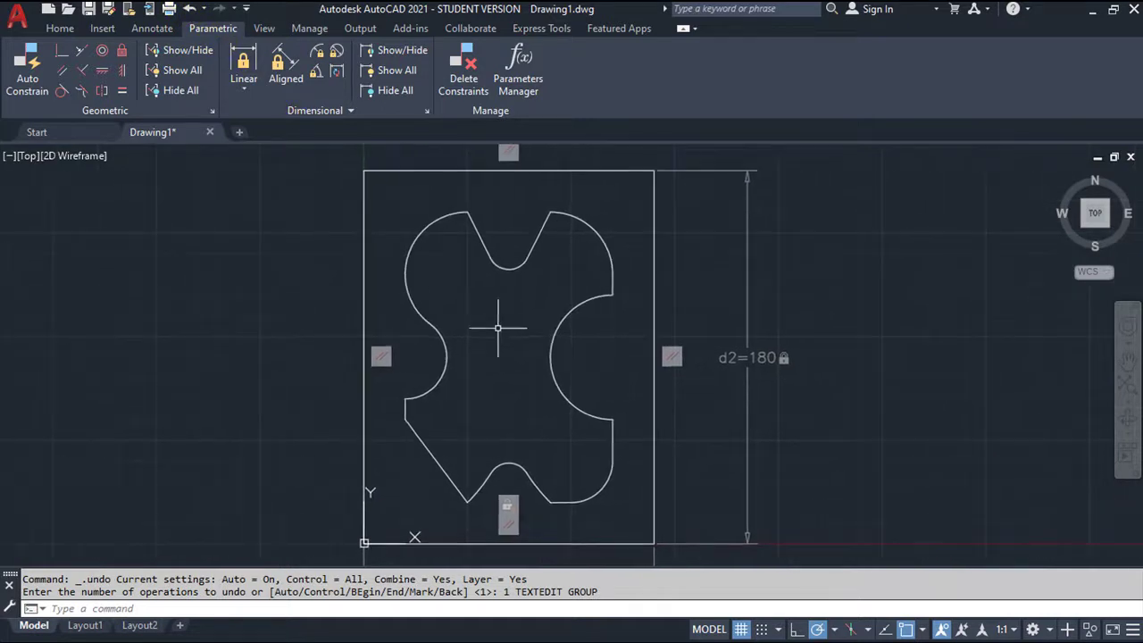
pyautogui.scroll(3, 524, 427)
pyautogui.scroll(1, 510, 414)
pyautogui.moveTo(510, 413); pyautogui.dragTo(538, 354, button='middle')
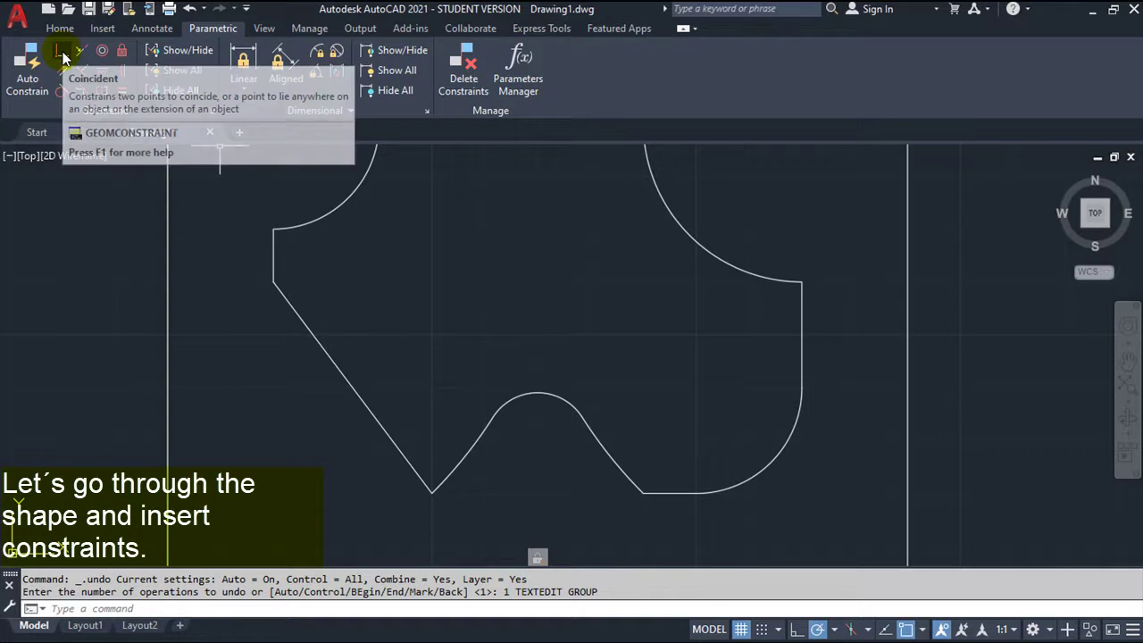
# Join the lower-left sloped line's end to the notch line's end with Coincident
pyautogui.click(61, 54)
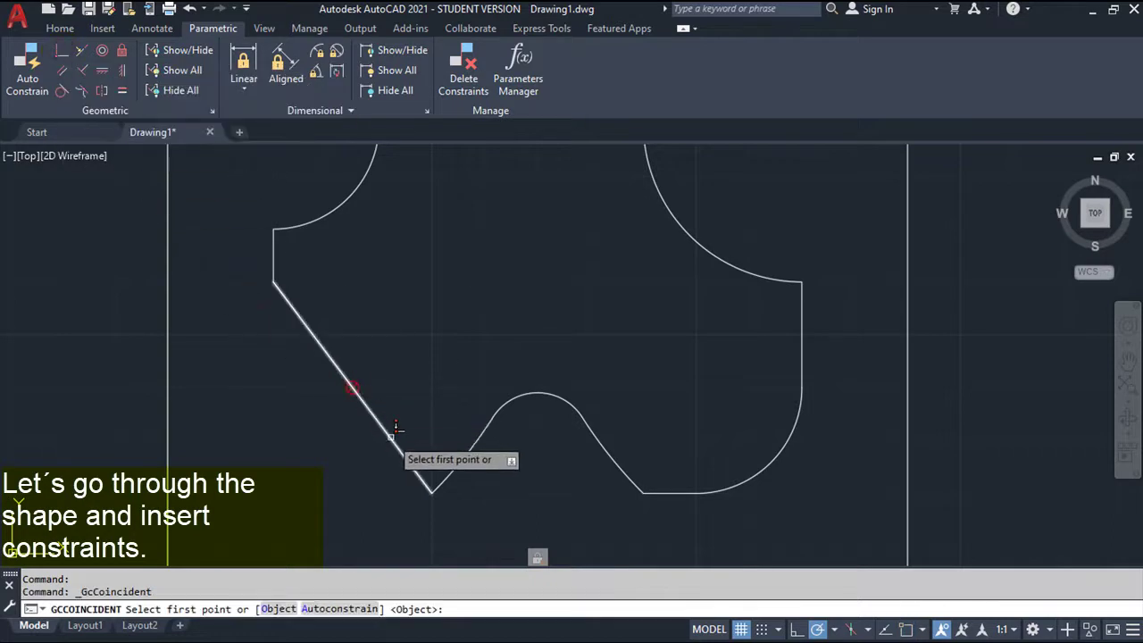
pyautogui.click(432, 466)
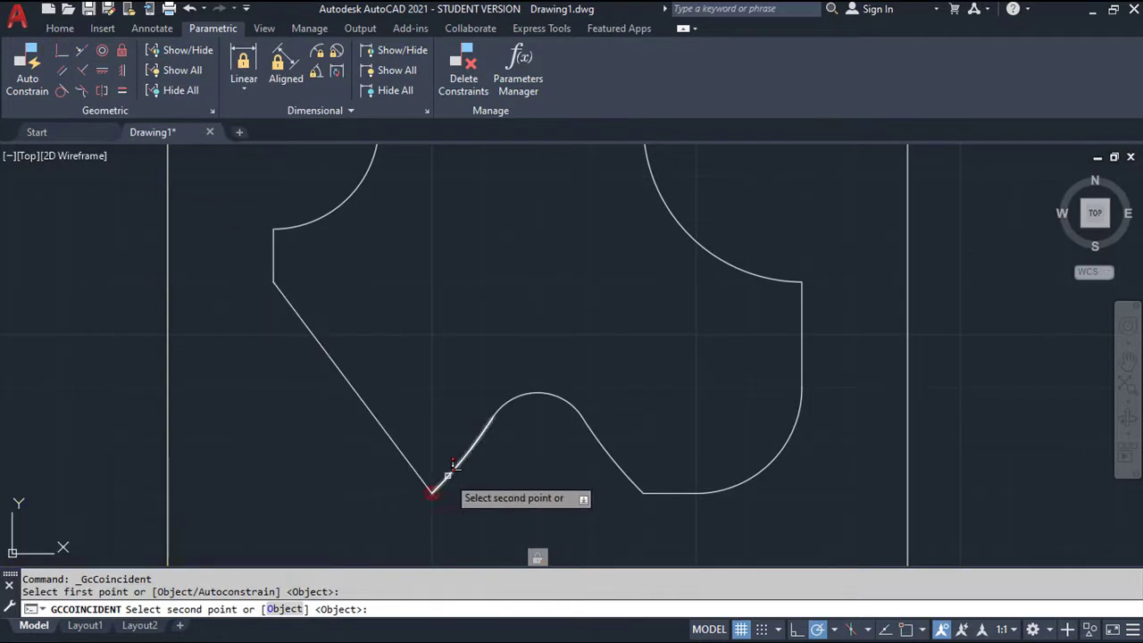
pyautogui.click(447, 476)
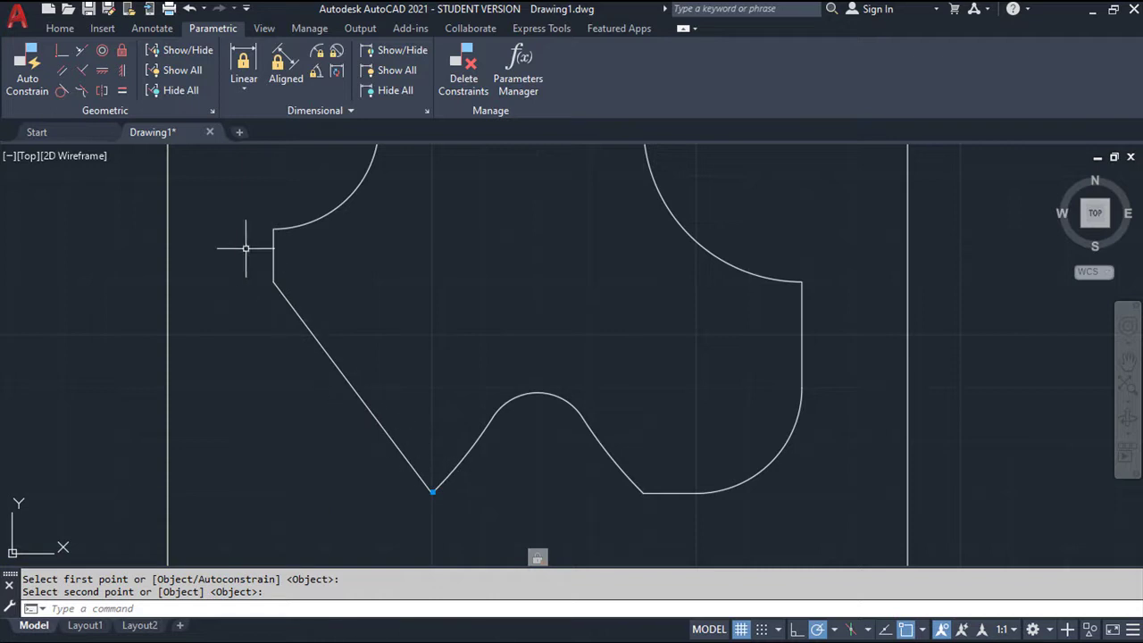
# Make the bottom notch arc tangent to both the left and right sloped lines
pyautogui.click(59, 91)
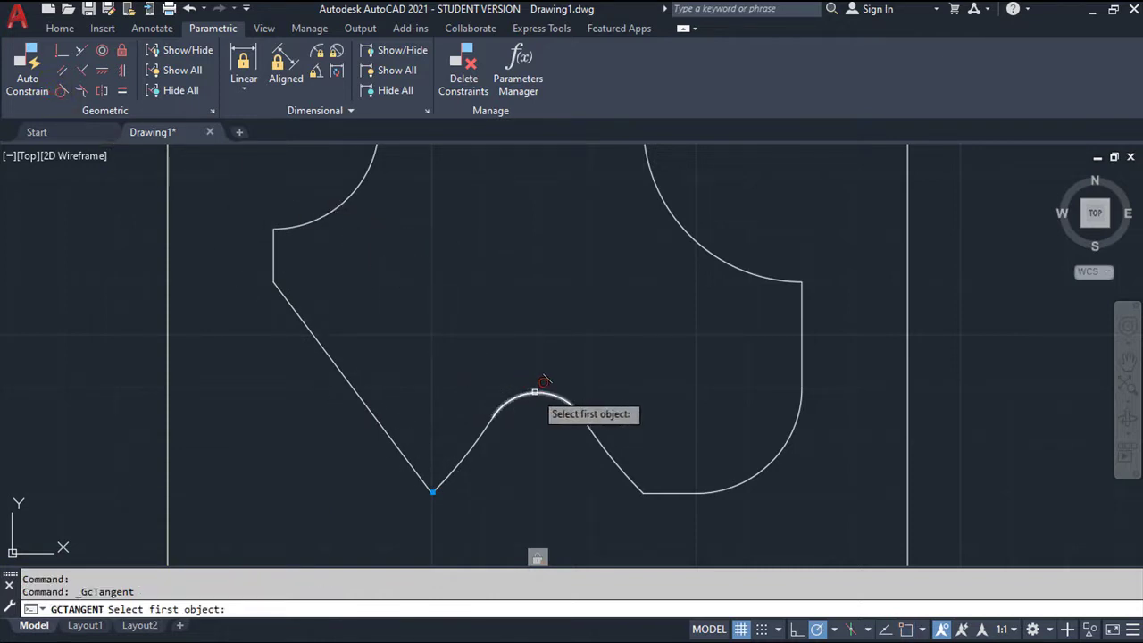
pyautogui.click(535, 391)
pyautogui.click(475, 441)
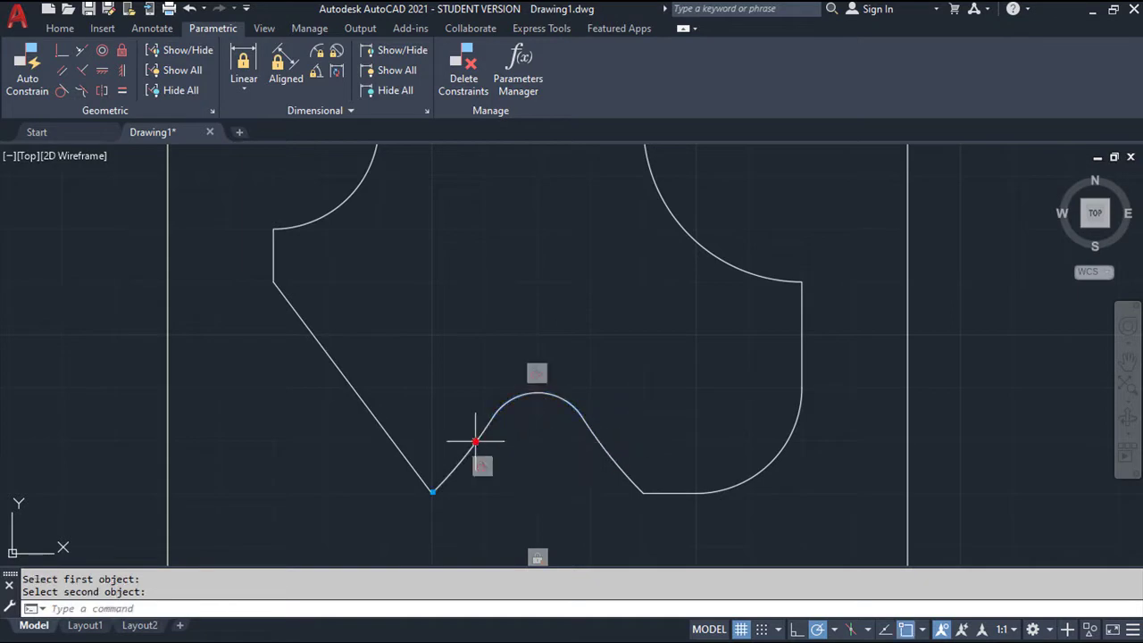
pyautogui.click(62, 90)
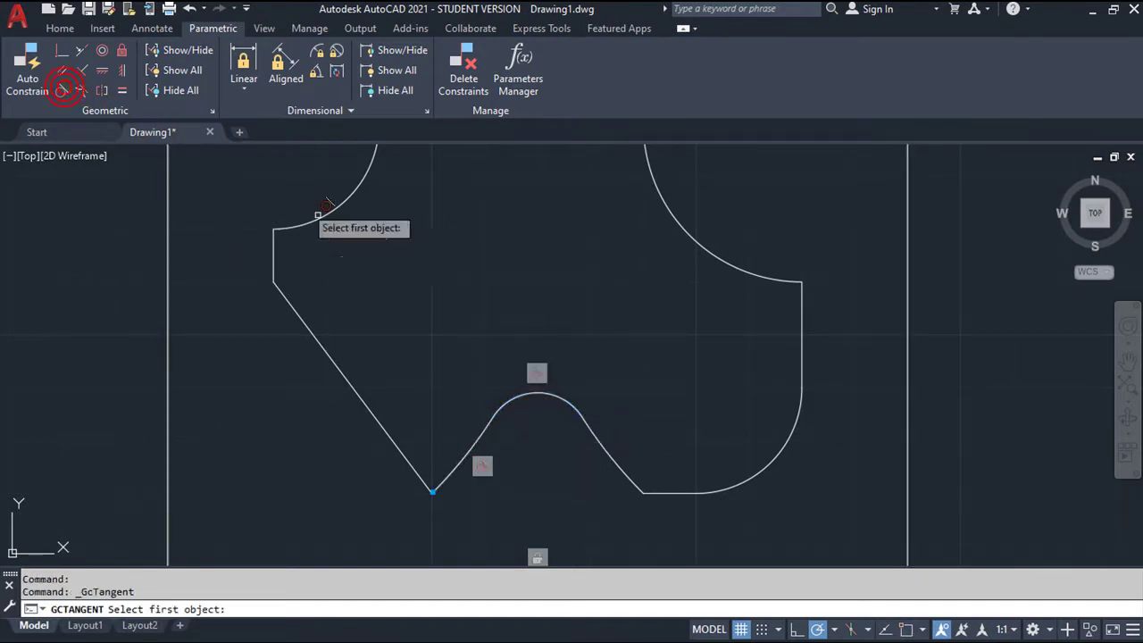
pyautogui.click(570, 387)
pyautogui.click(597, 438)
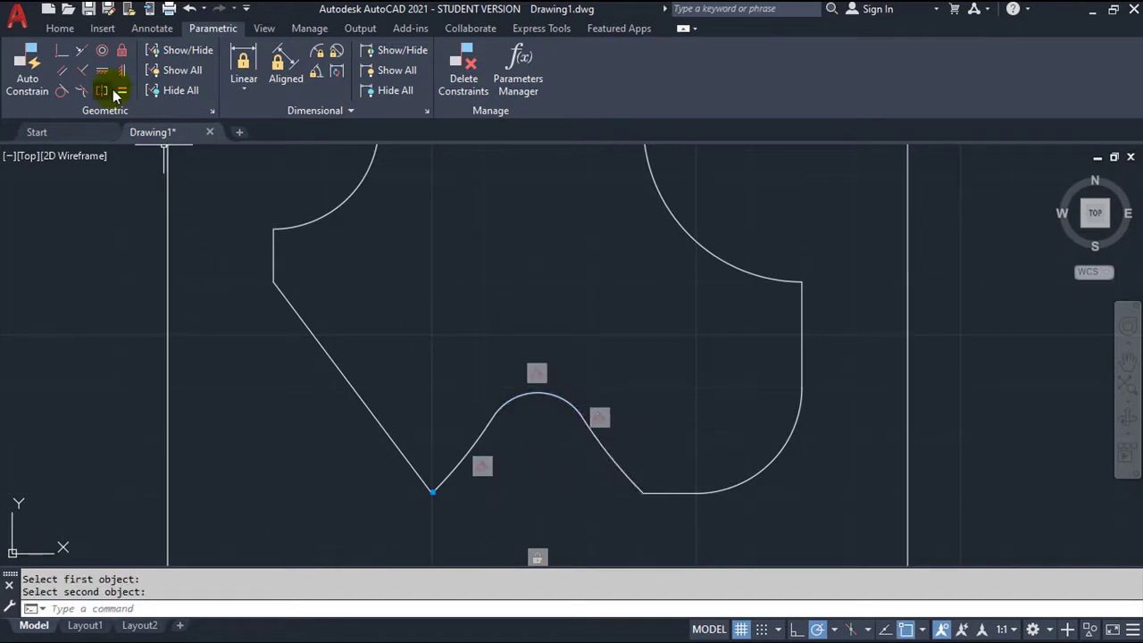
# Join the sloped line's lower end to the bottom horizontal line, redoing a wrong attempt
pyautogui.click(62, 54)
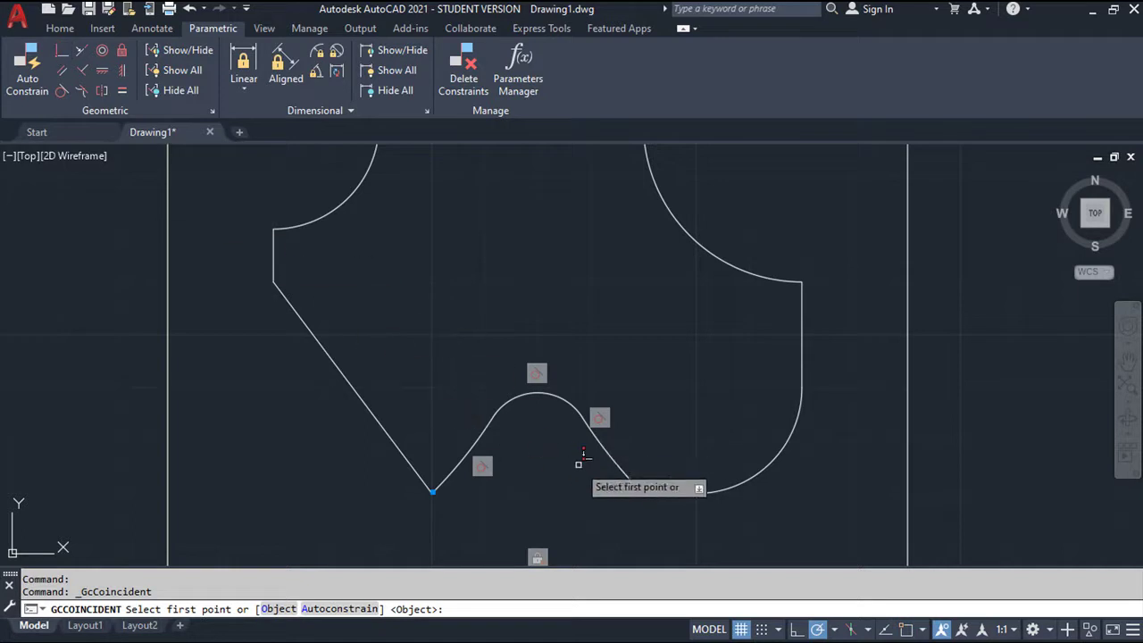
pyautogui.click(640, 482)
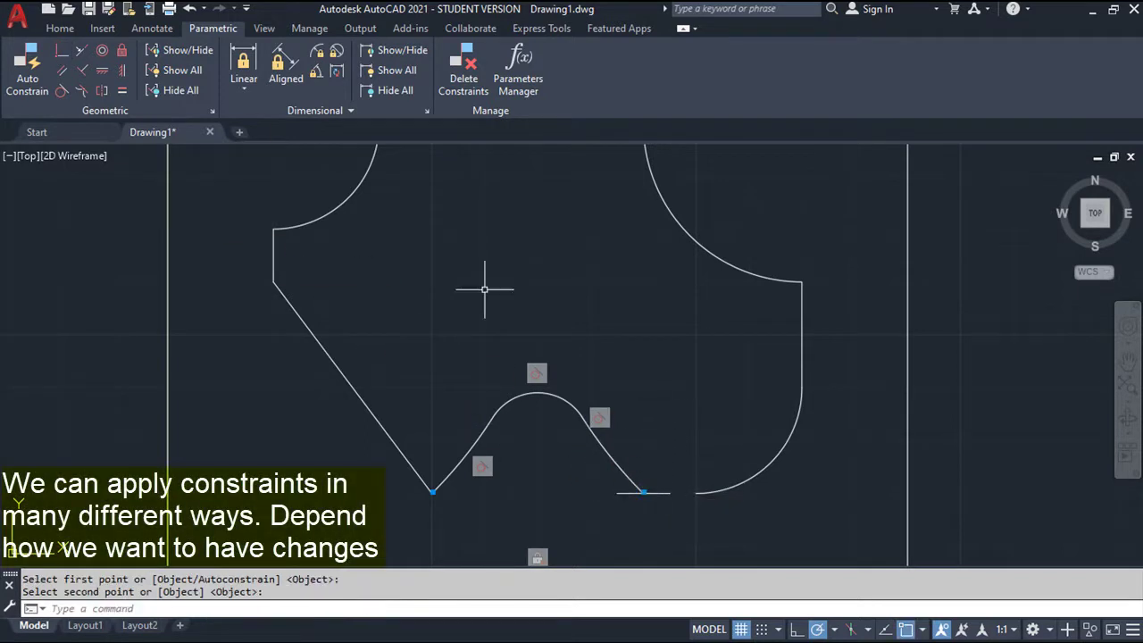
pyautogui.click(188, 9)
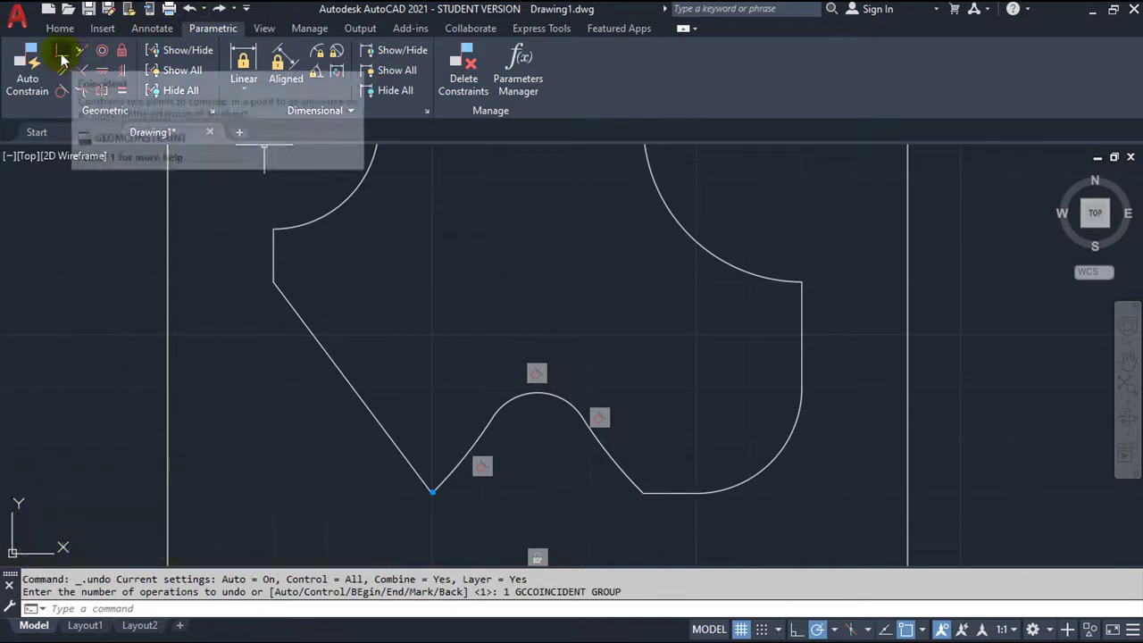
pyautogui.click(61, 56)
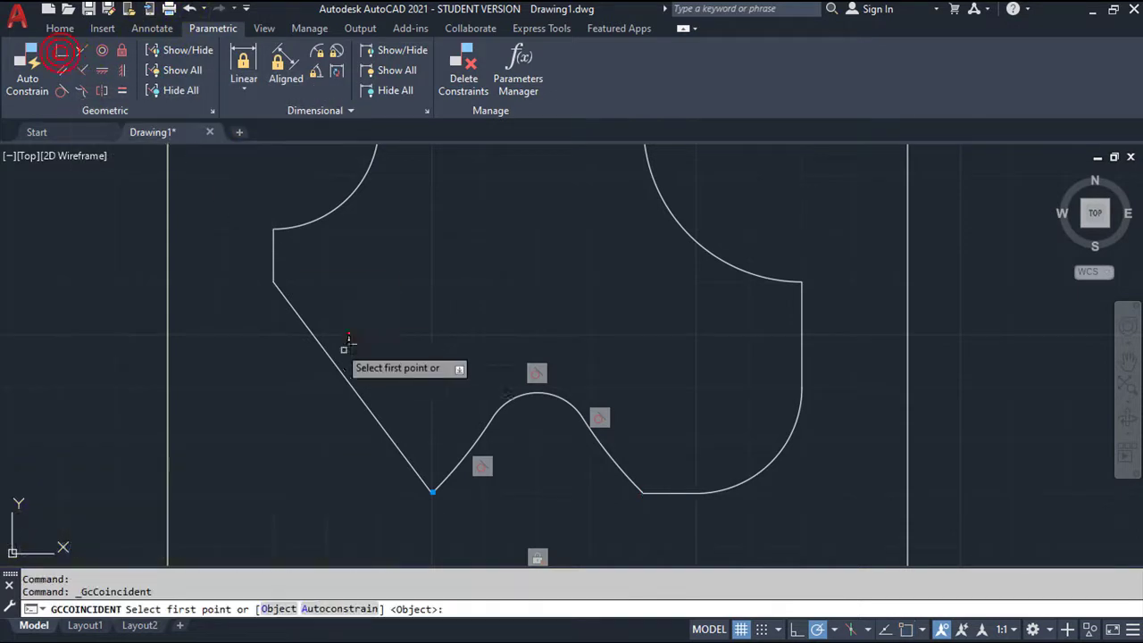
pyautogui.click(639, 480)
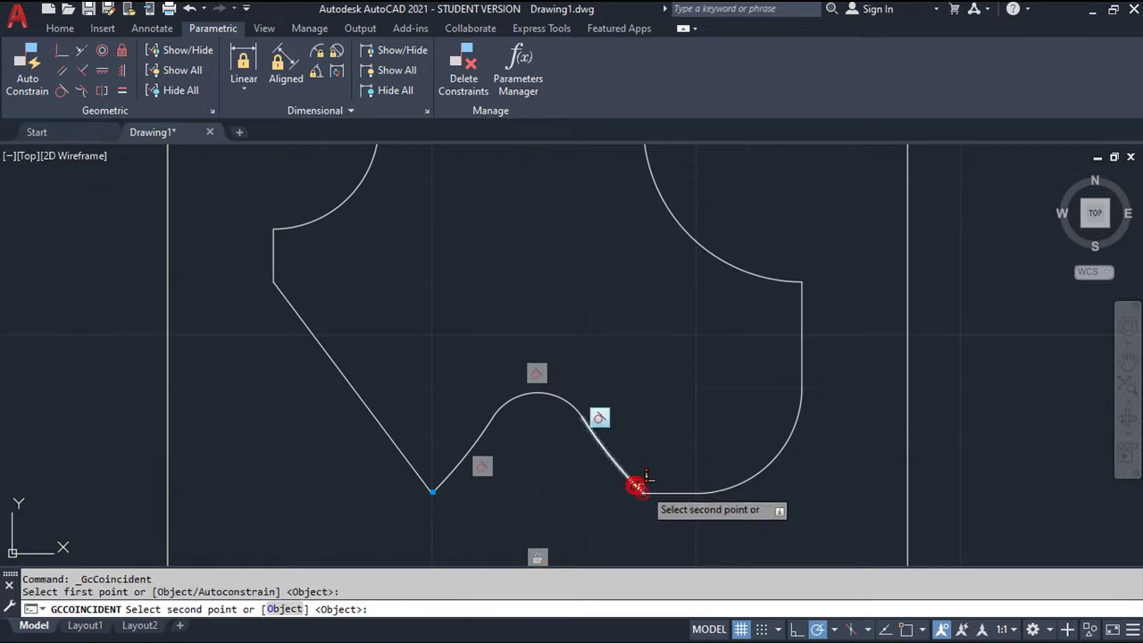
pyautogui.scroll(2, 658, 484)
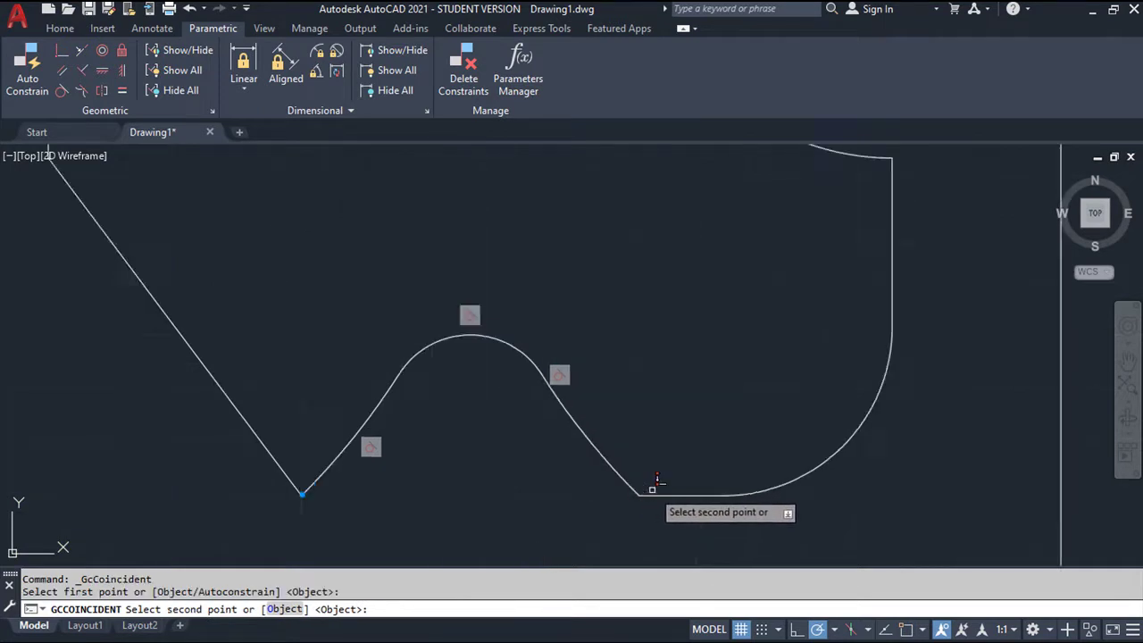
pyautogui.scroll(2, 658, 484)
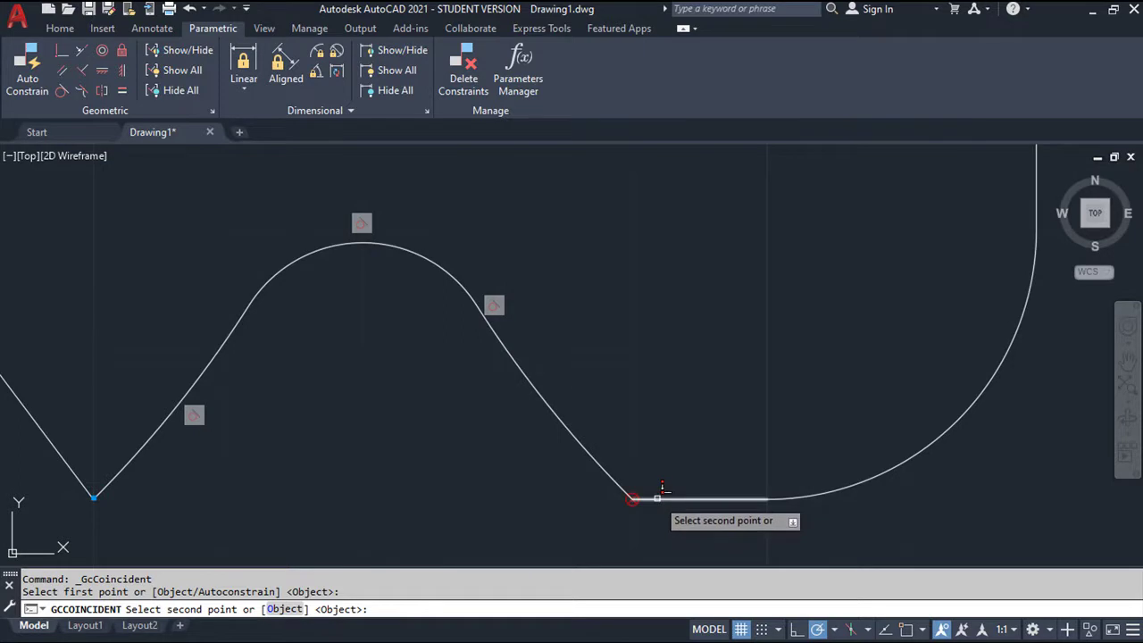
pyautogui.click(657, 494)
pyautogui.moveTo(719, 413)
pyautogui.mouseDown(button='middle')
pyautogui.moveTo(610, 375)
pyautogui.moveTo(584, 401)
pyautogui.mouseUp(button='middle')
pyautogui.scroll(2, 602, 400)
pyautogui.scroll(-4, 600, 403)
pyautogui.scroll(-2, 600, 404)
pyautogui.scroll(1, 576, 404)
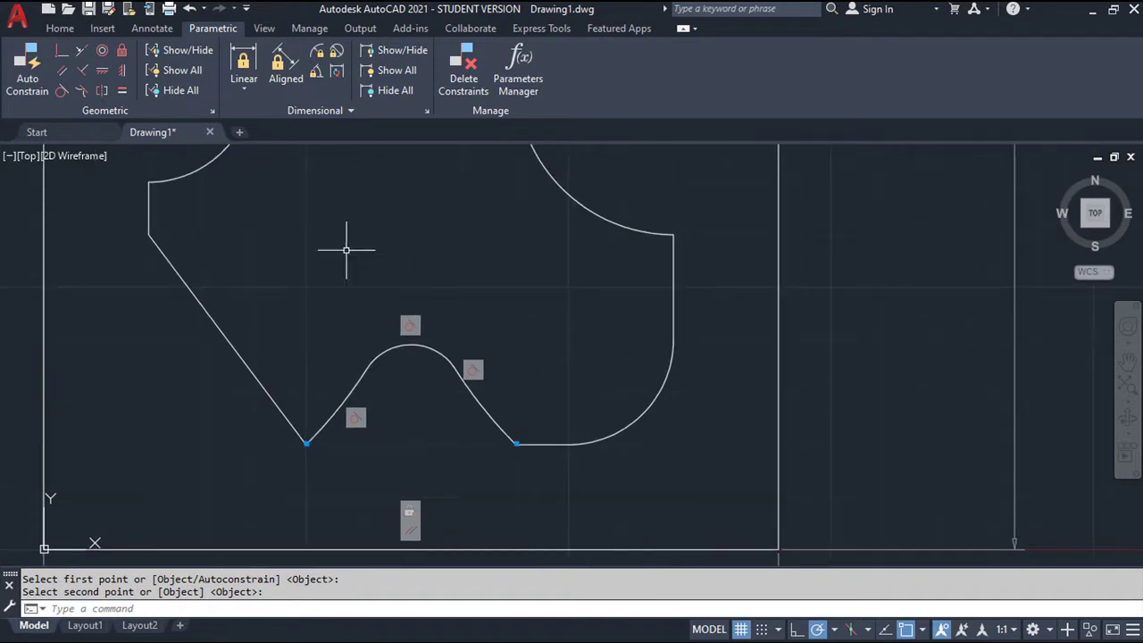
# Make the lower-right arc tangent to the bottom line and the right vertical line
pyautogui.click(61, 90)
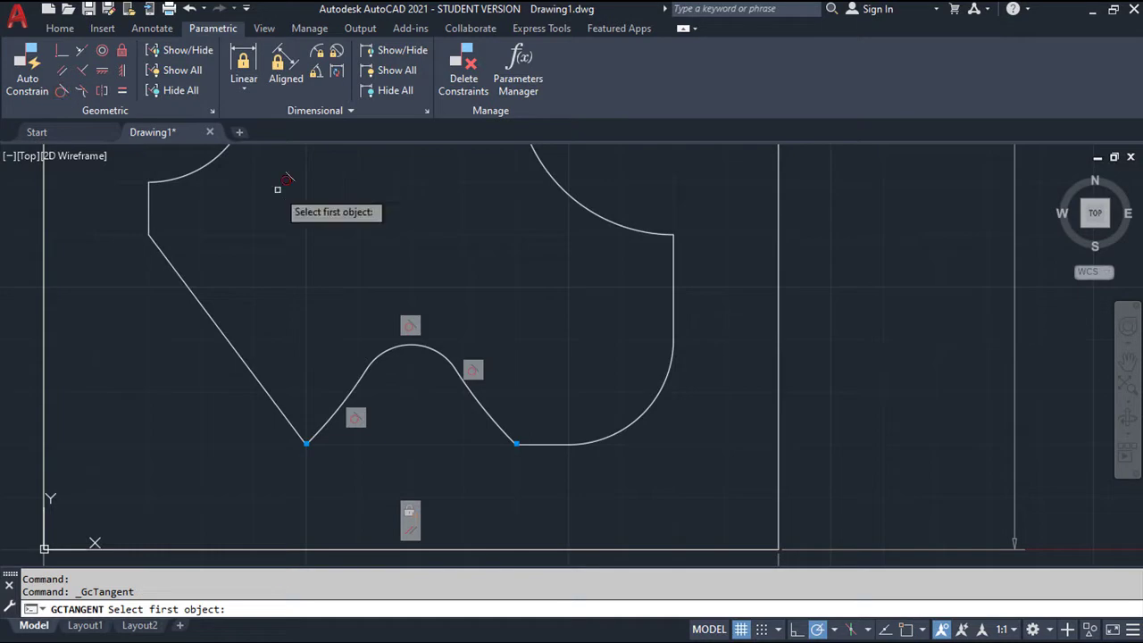
pyautogui.click(636, 418)
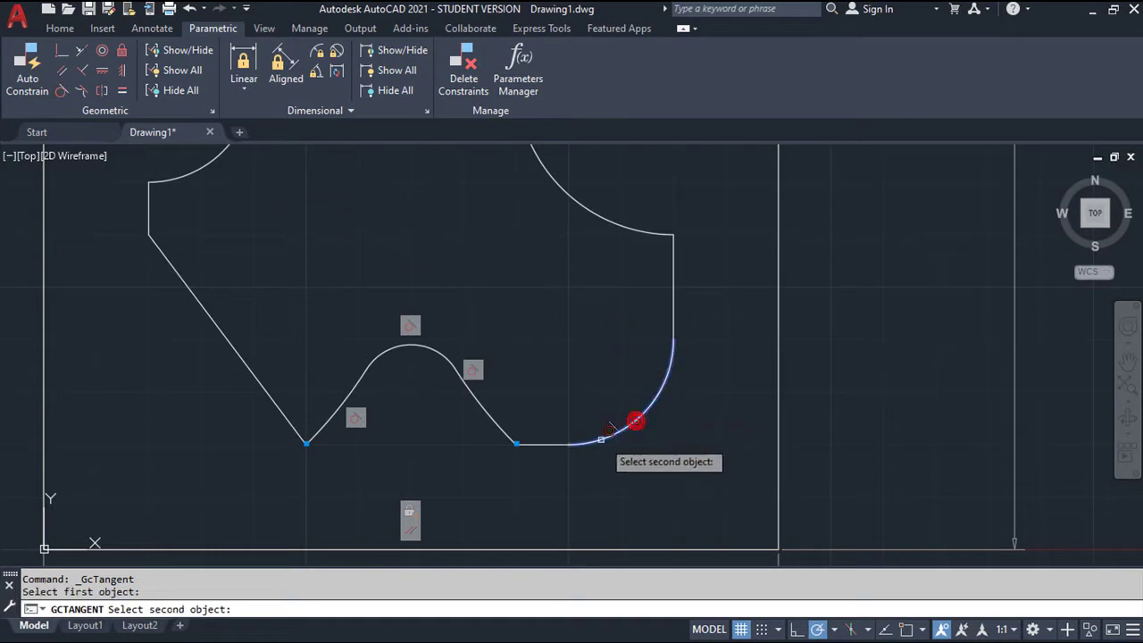
pyautogui.click(549, 443)
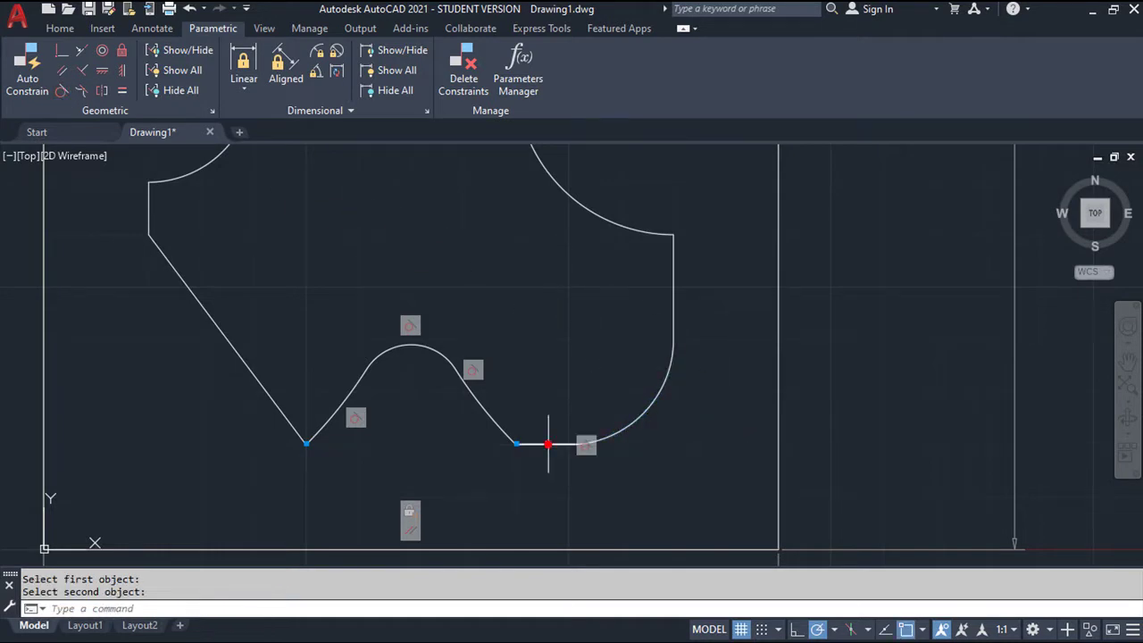
pyautogui.click(76, 95)
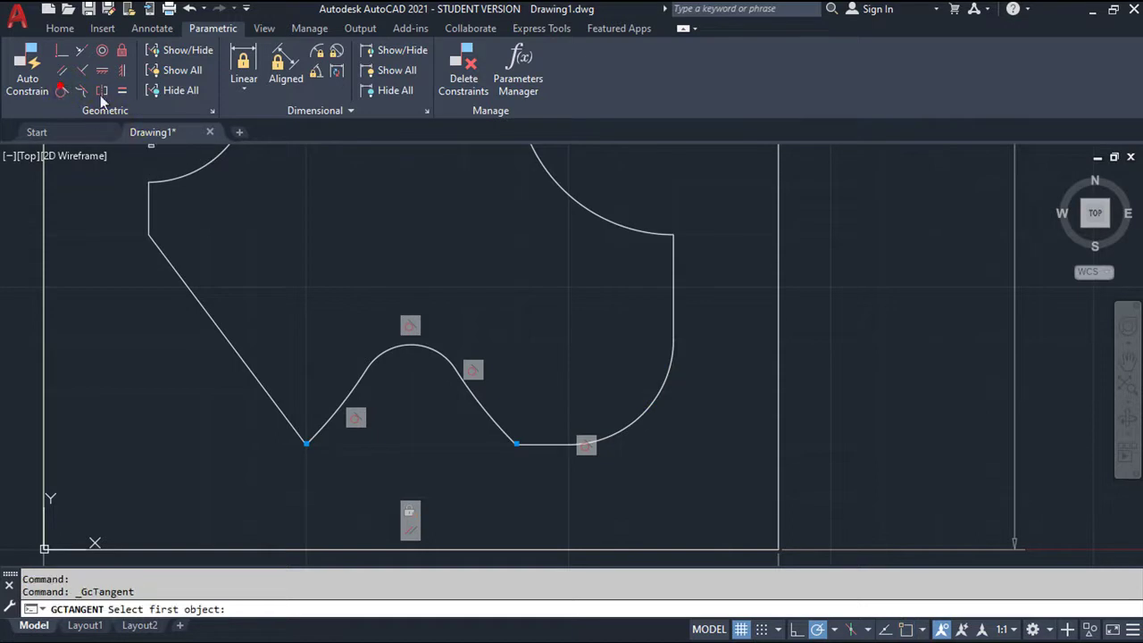
pyautogui.click(664, 381)
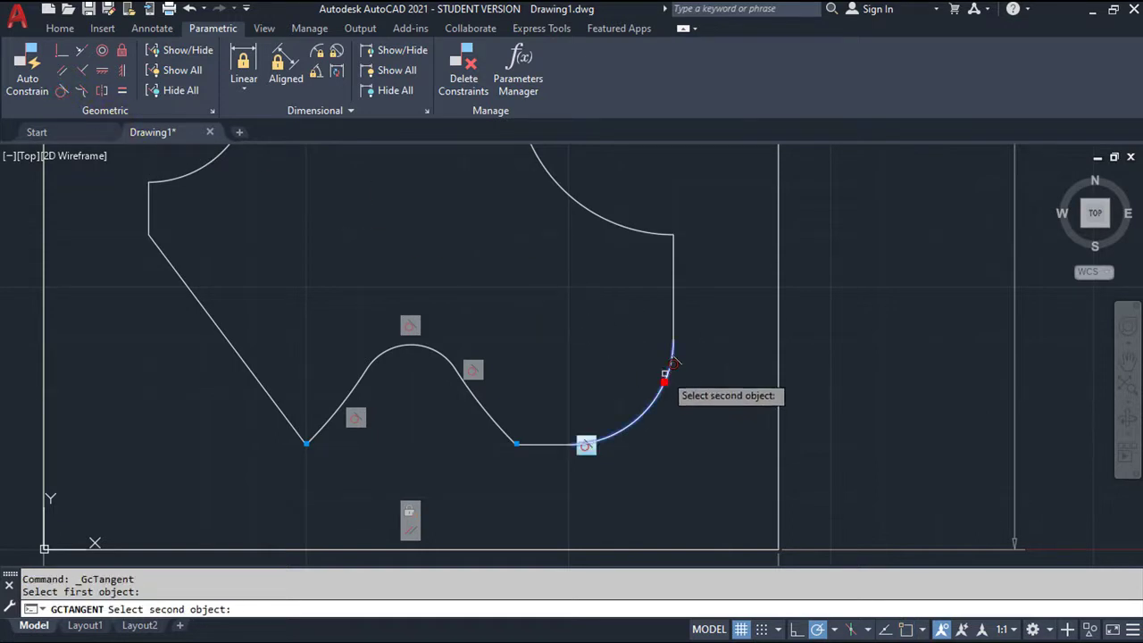
pyautogui.click(676, 304)
pyautogui.moveTo(608, 311); pyautogui.dragTo(586, 356, button='middle')
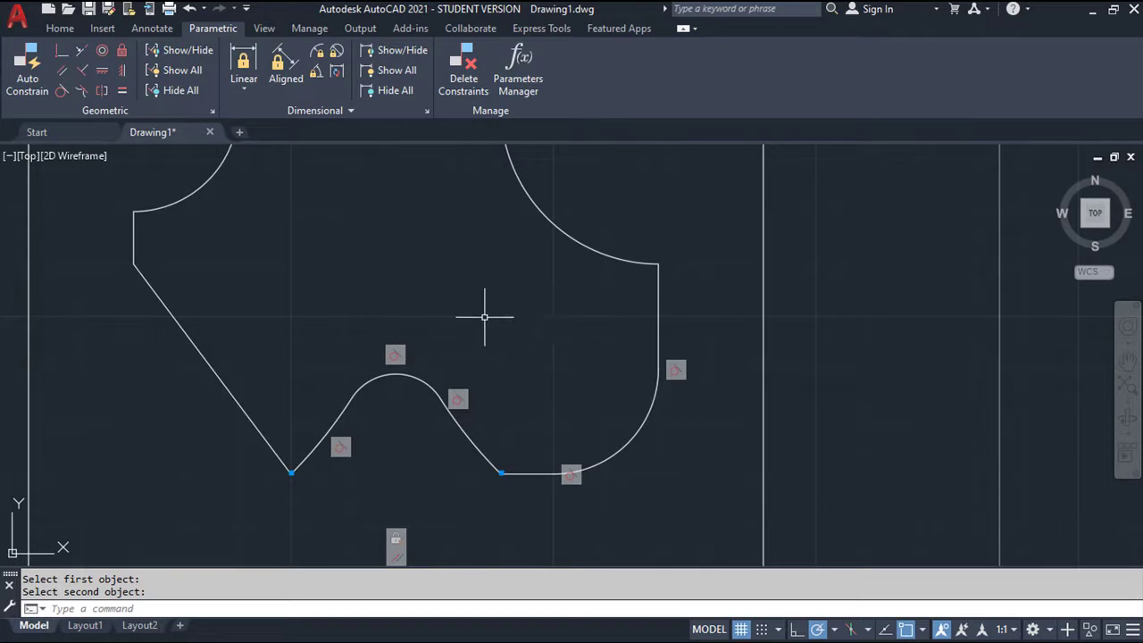
# Constrain the bottom line horizontal and the right side line vertical
pyautogui.click(102, 71)
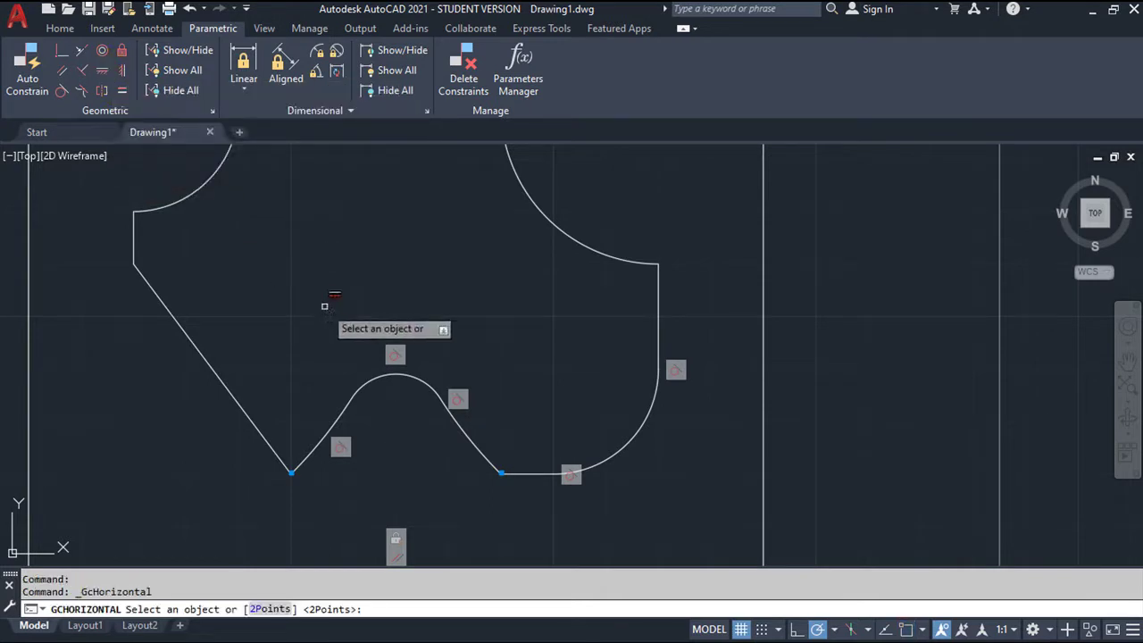
pyautogui.click(536, 473)
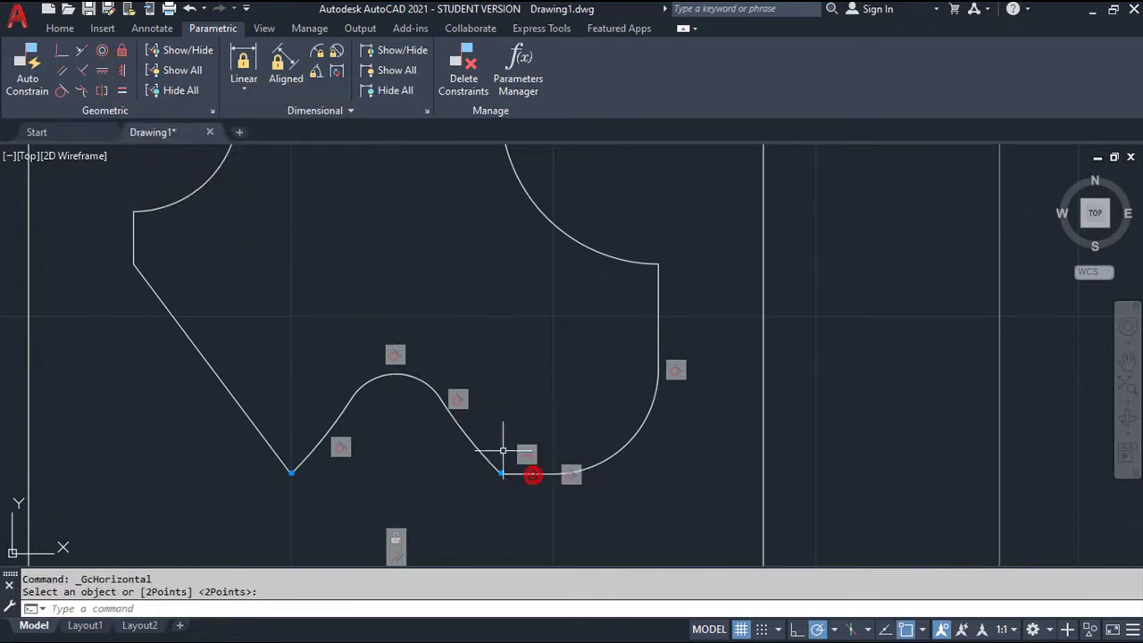
pyautogui.click(127, 71)
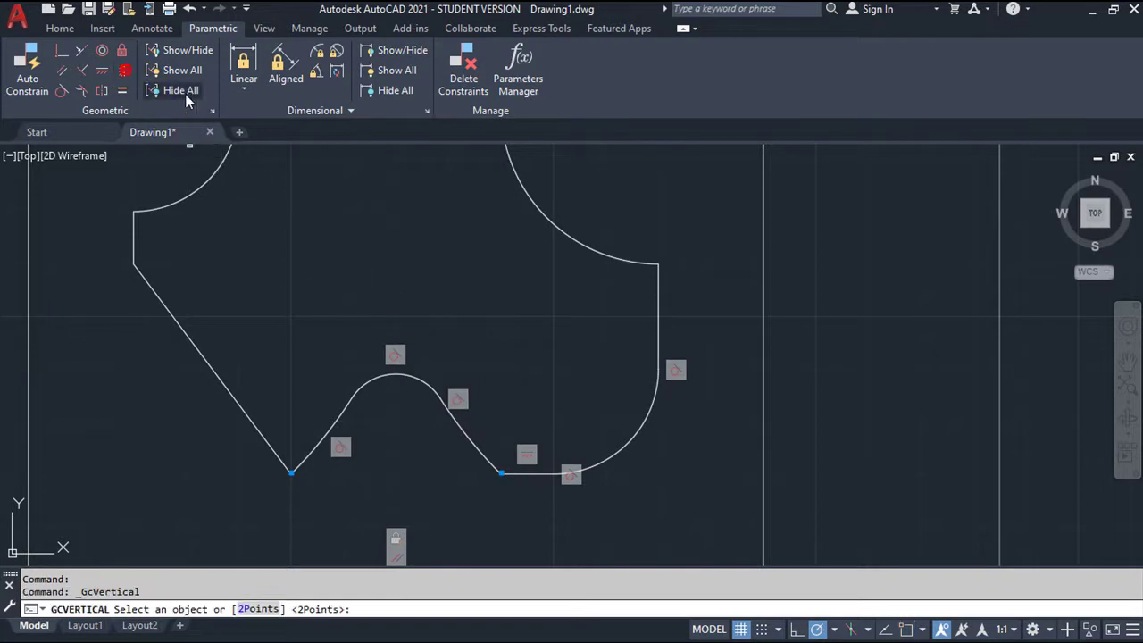
pyautogui.click(658, 317)
pyautogui.moveTo(593, 326)
pyautogui.mouseDown(button='middle')
pyautogui.moveTo(589, 423)
pyautogui.moveTo(550, 524)
pyautogui.mouseUp(button='middle')
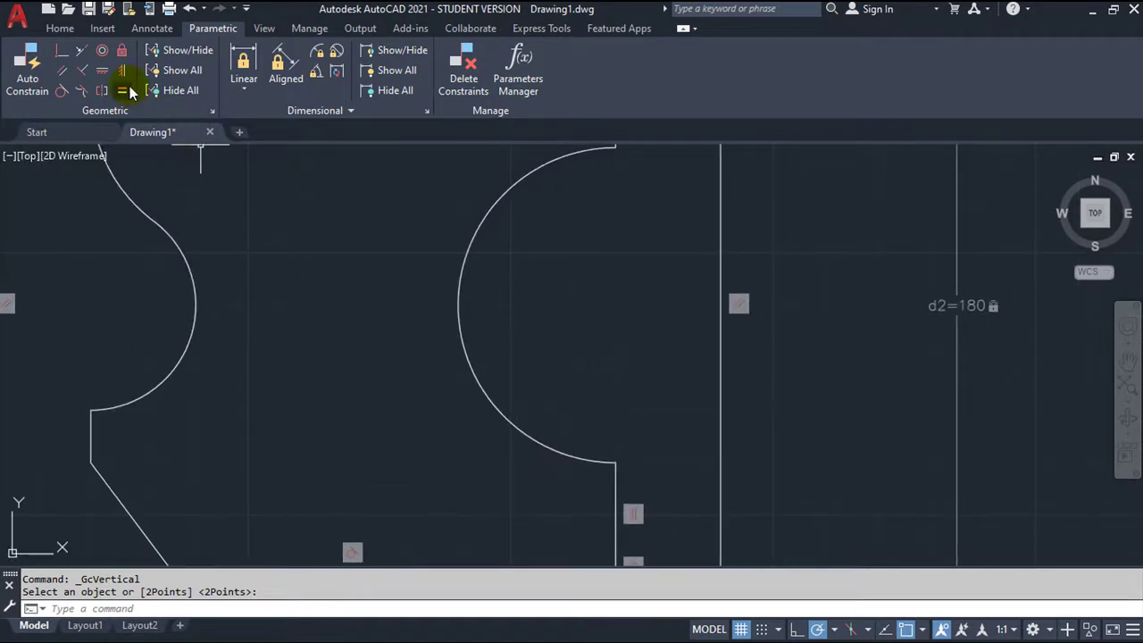
# Join the right arc's end to the vertical line's endpoint with Coincident
pyautogui.click(63, 57)
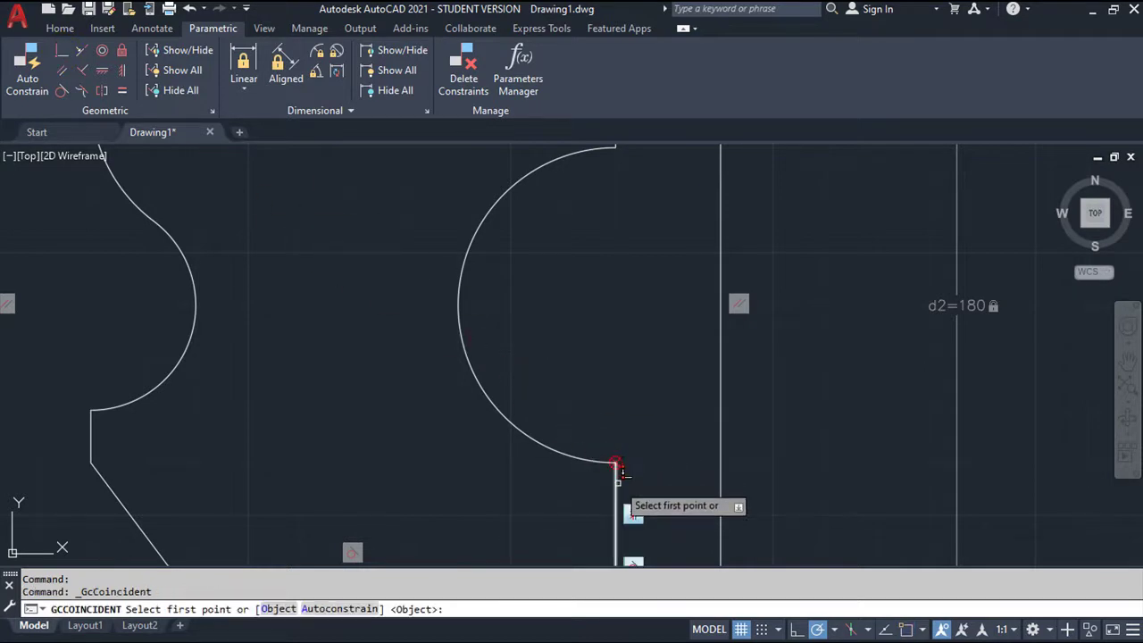
pyautogui.click(617, 465)
pyautogui.click(585, 458)
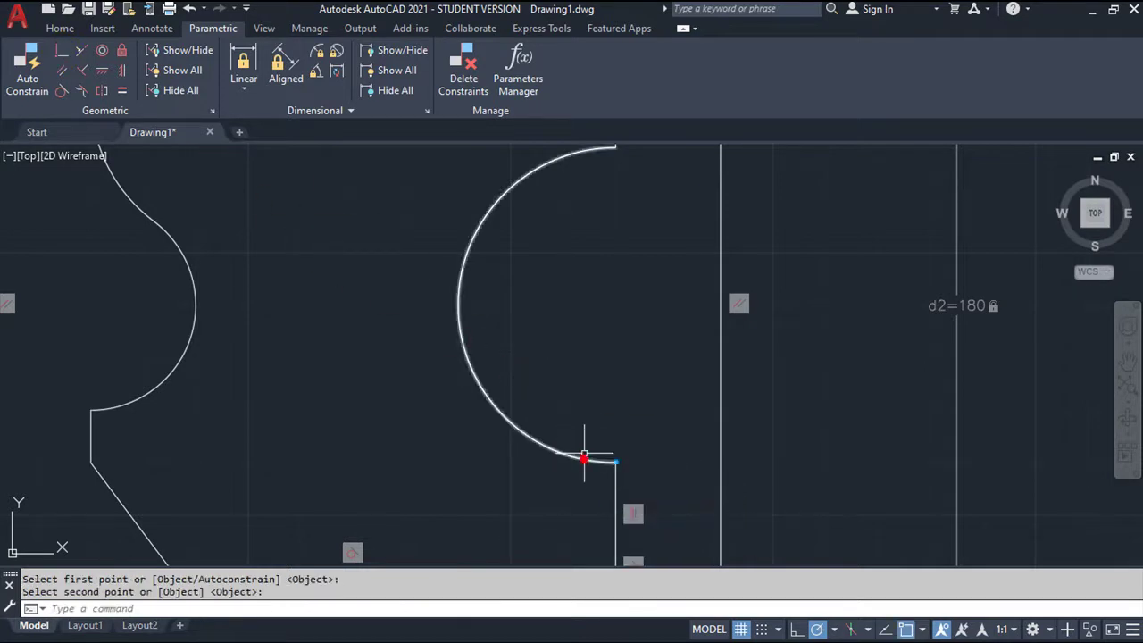
pyautogui.scroll(2, 599, 396)
pyautogui.scroll(-4, 599, 395)
pyautogui.moveTo(597, 394); pyautogui.dragTo(534, 378, button='middle')
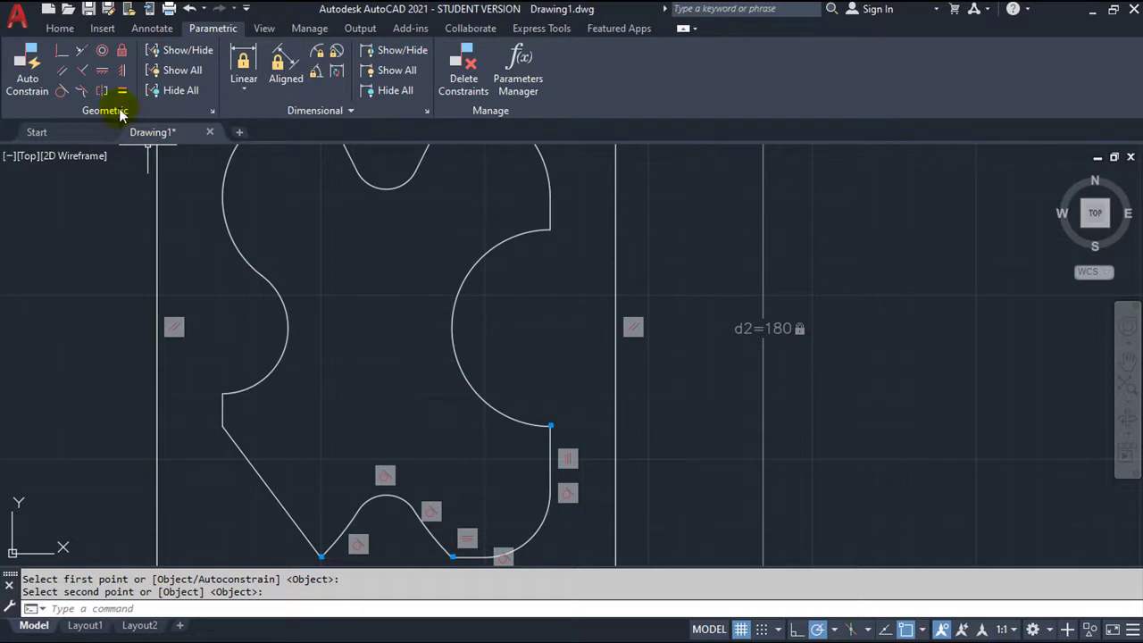
# Make the lower and upper short vertical lines on the right collinear
pyautogui.click(82, 50)
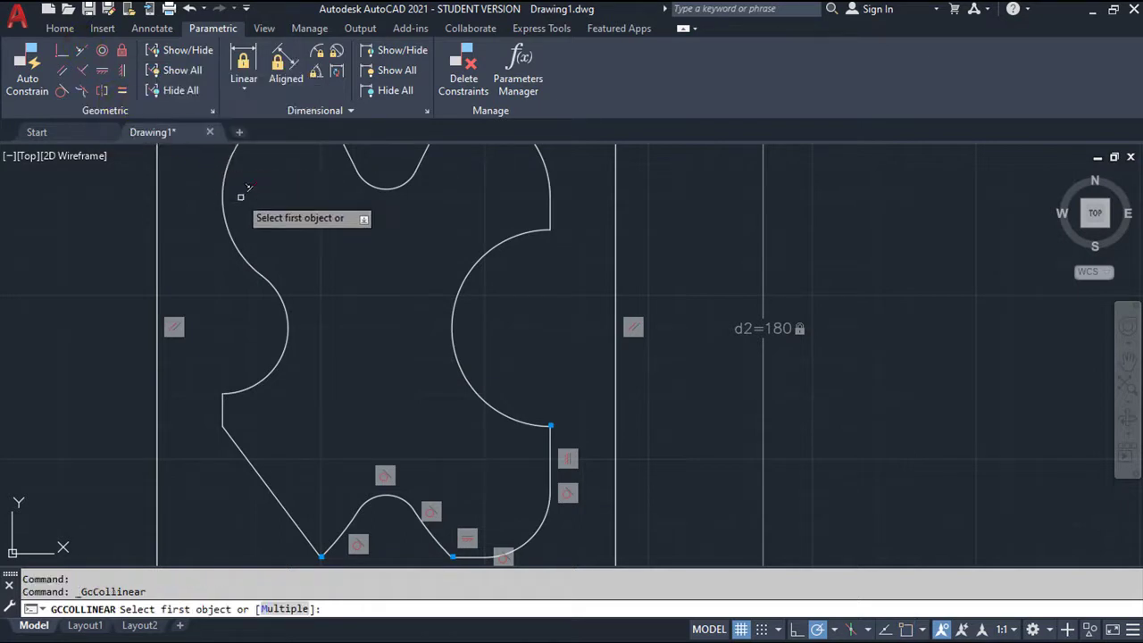
pyautogui.click(551, 440)
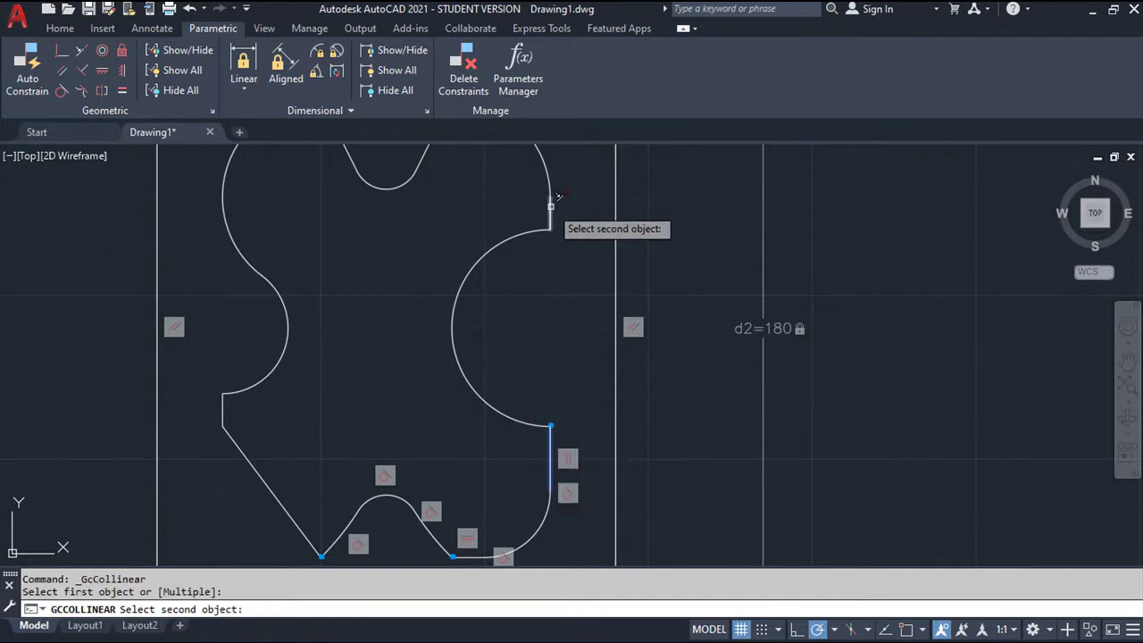
pyautogui.click(551, 207)
pyautogui.scroll(1, 566, 268)
pyautogui.scroll(1, 559, 309)
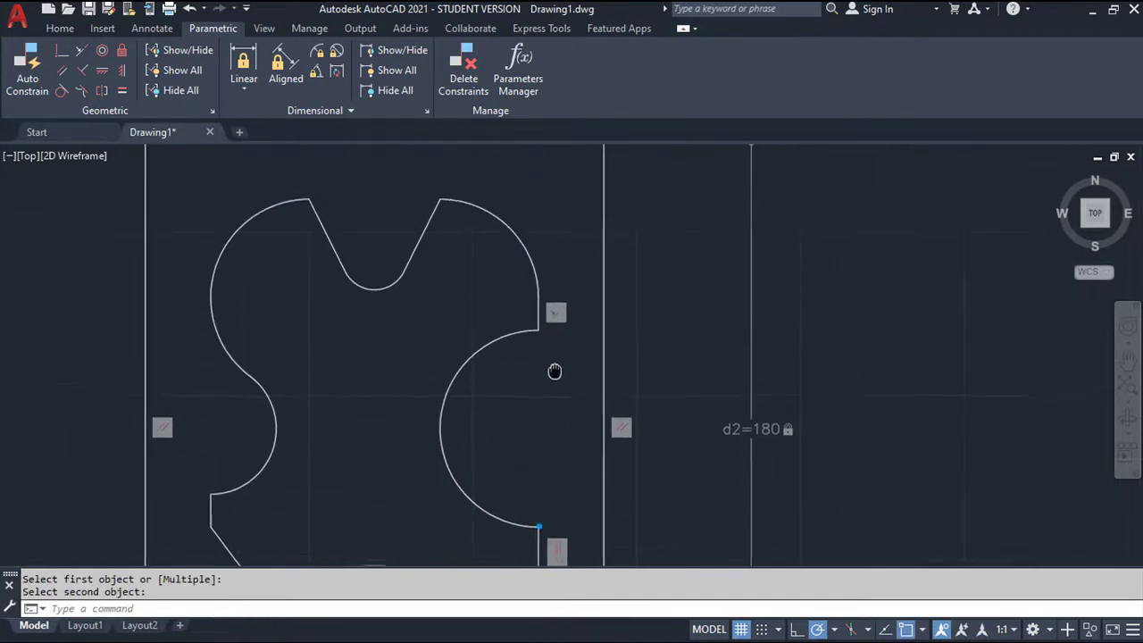
# Make the right arc tangent to the short vertical line and join the right slanted line's top to it
pyautogui.moveTo(498, 350); pyautogui.dragTo(468, 436, button='middle')
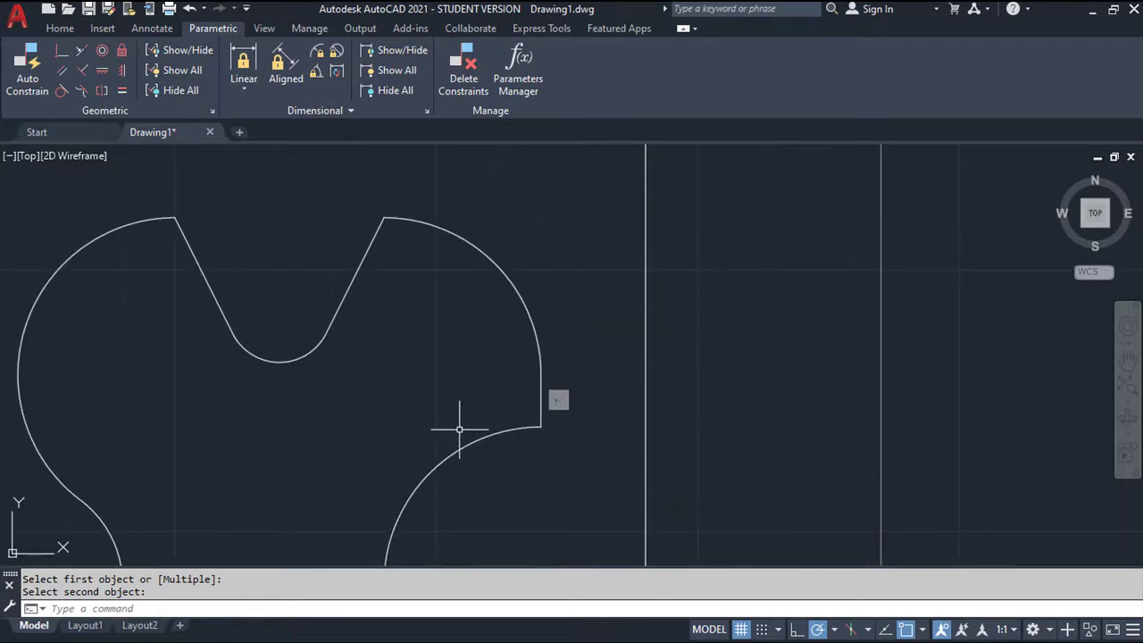
pyautogui.moveTo(430, 422); pyautogui.dragTo(422, 378, button='middle')
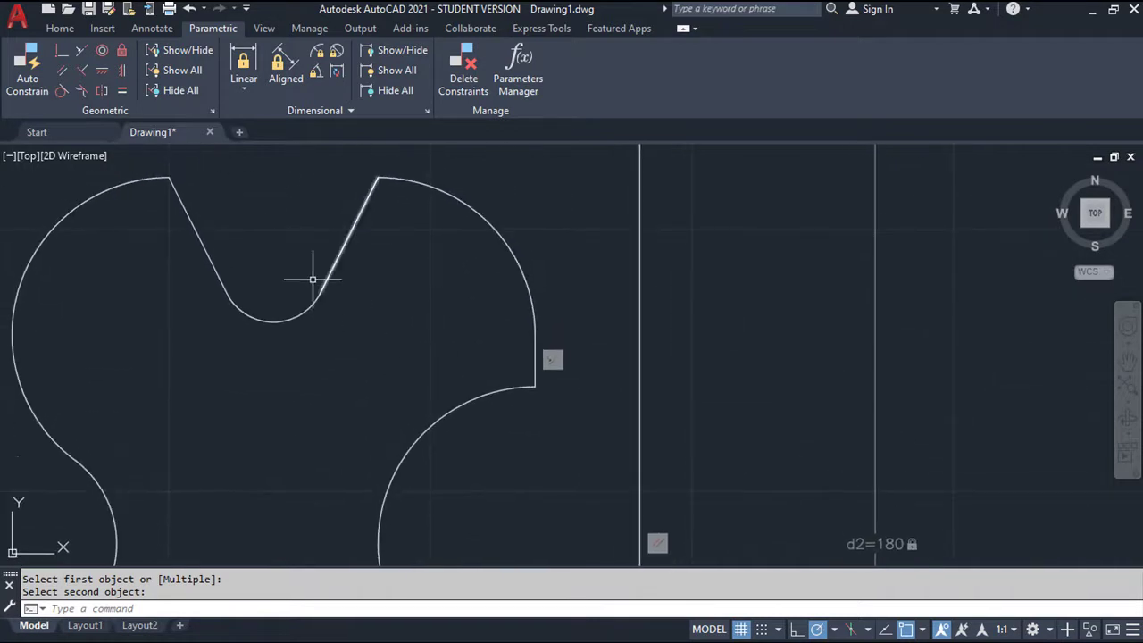
pyautogui.click(61, 92)
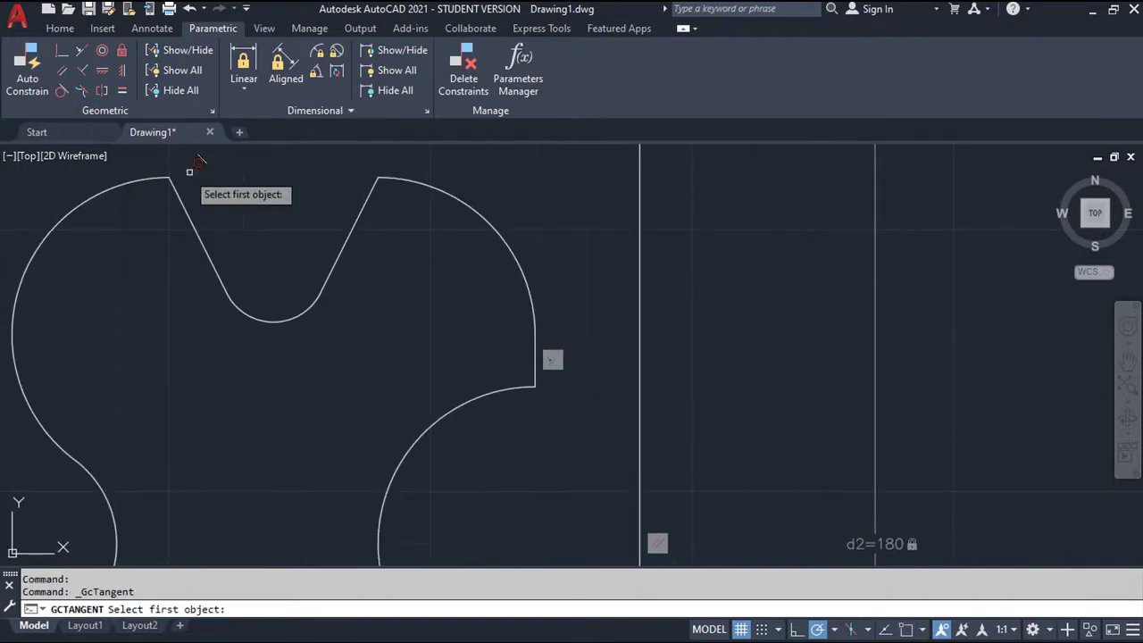
pyautogui.click(525, 278)
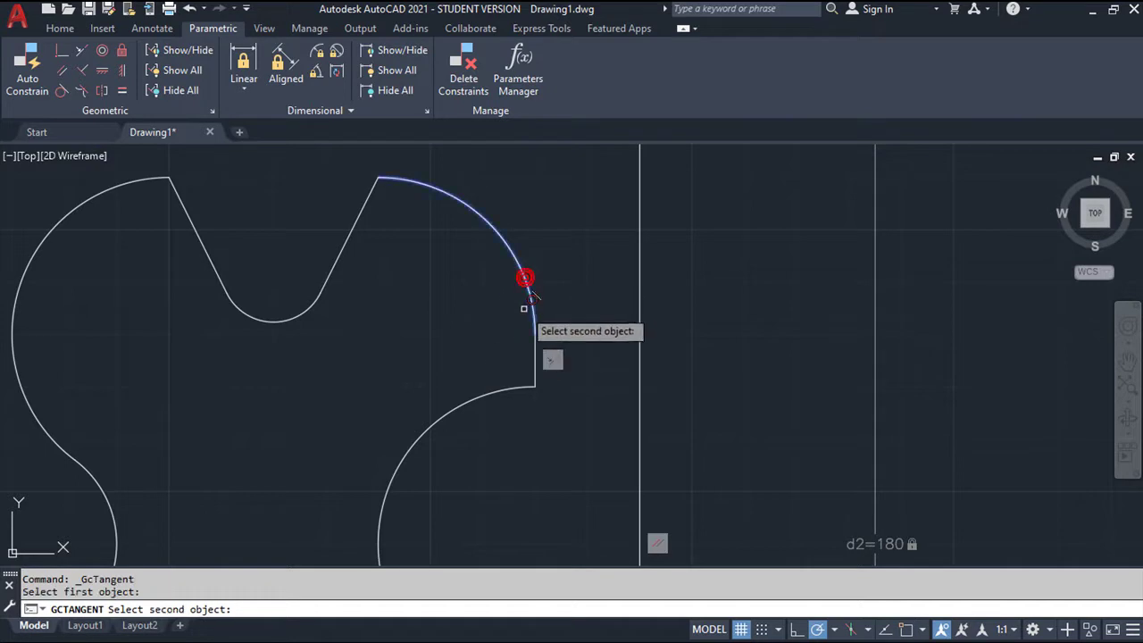
pyautogui.click(535, 353)
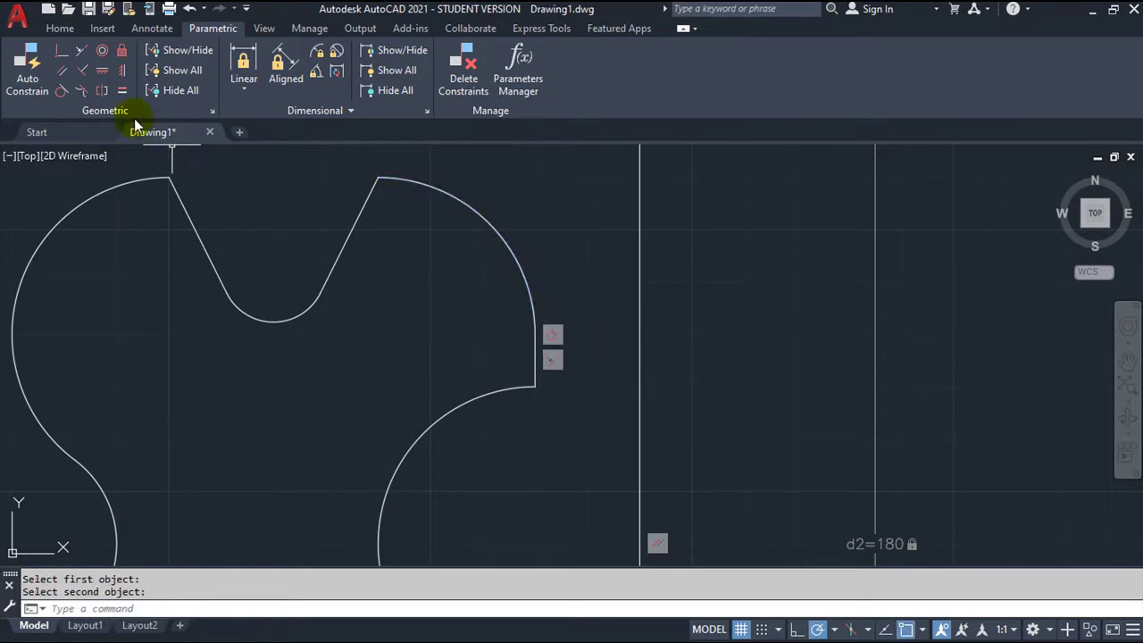
pyautogui.click(59, 52)
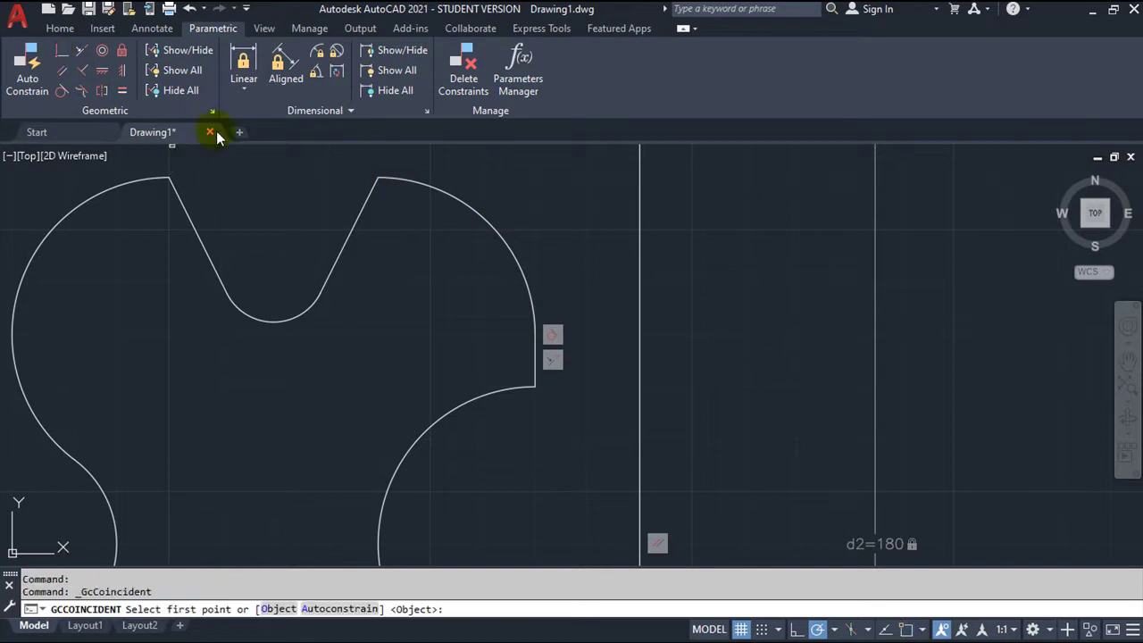
pyautogui.click(402, 171)
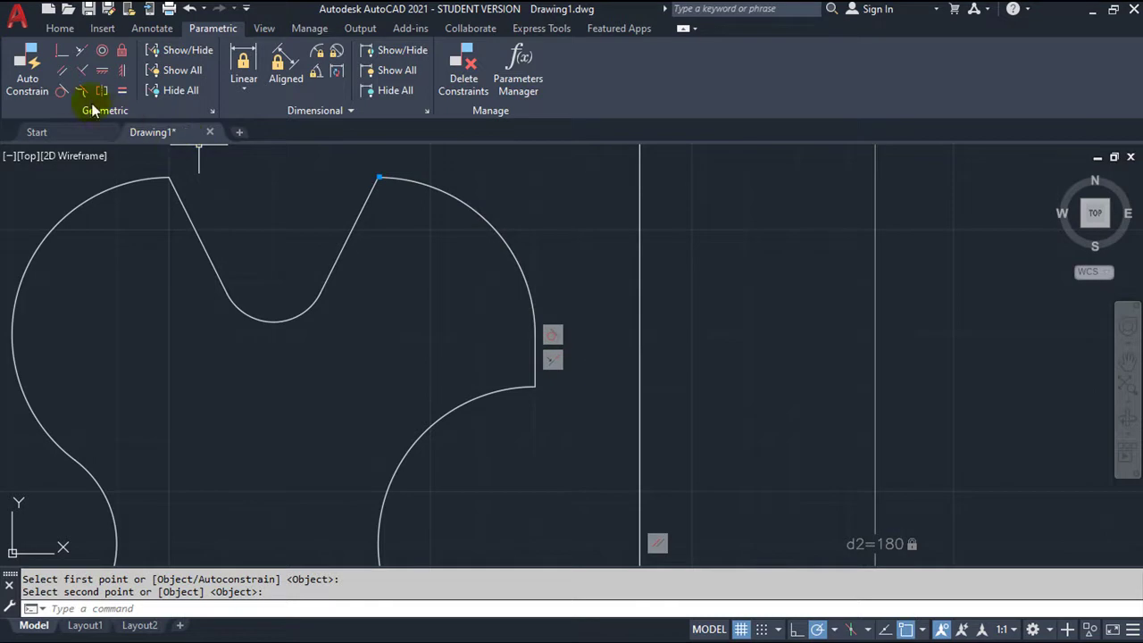
# Make the small top notch arc tangent to both slanted lines
pyautogui.click(63, 89)
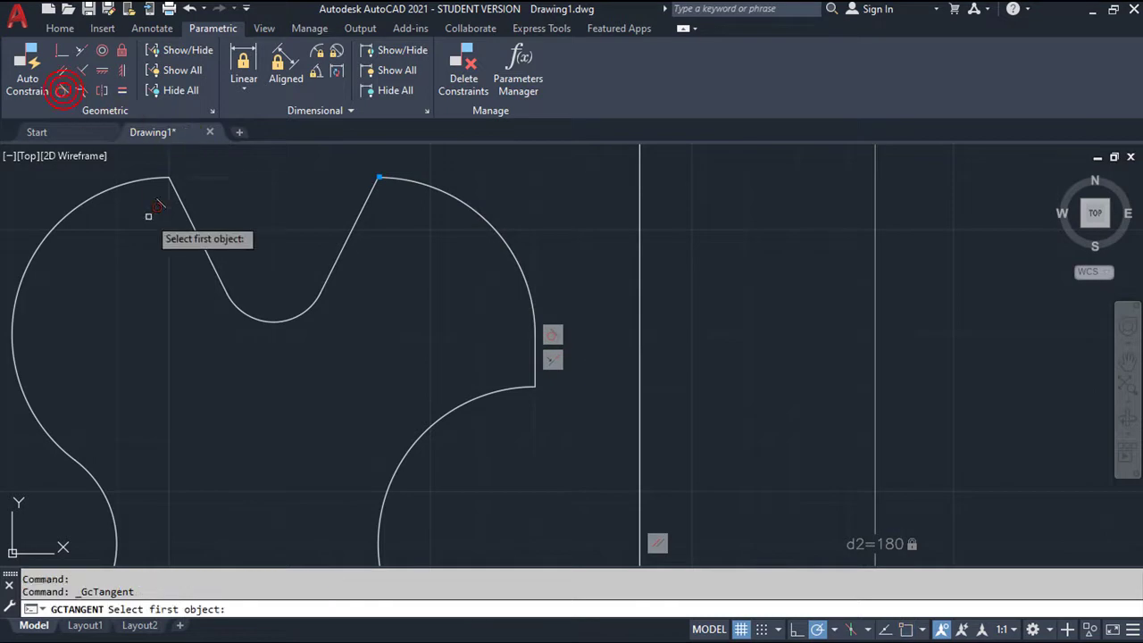
pyautogui.click(304, 305)
pyautogui.click(331, 268)
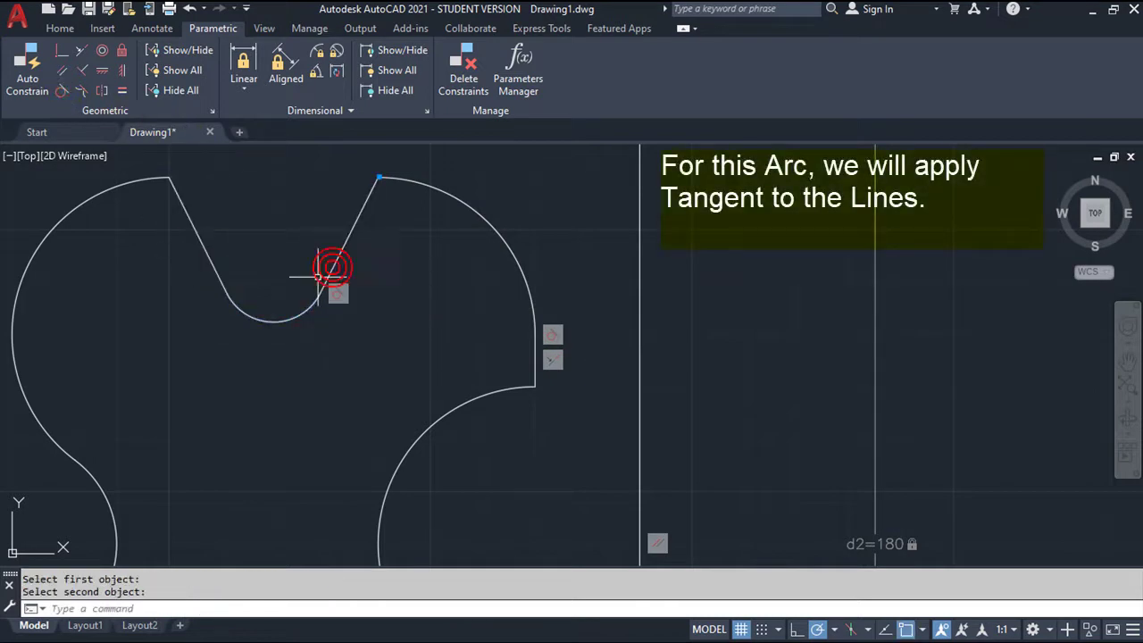
pyautogui.click(71, 94)
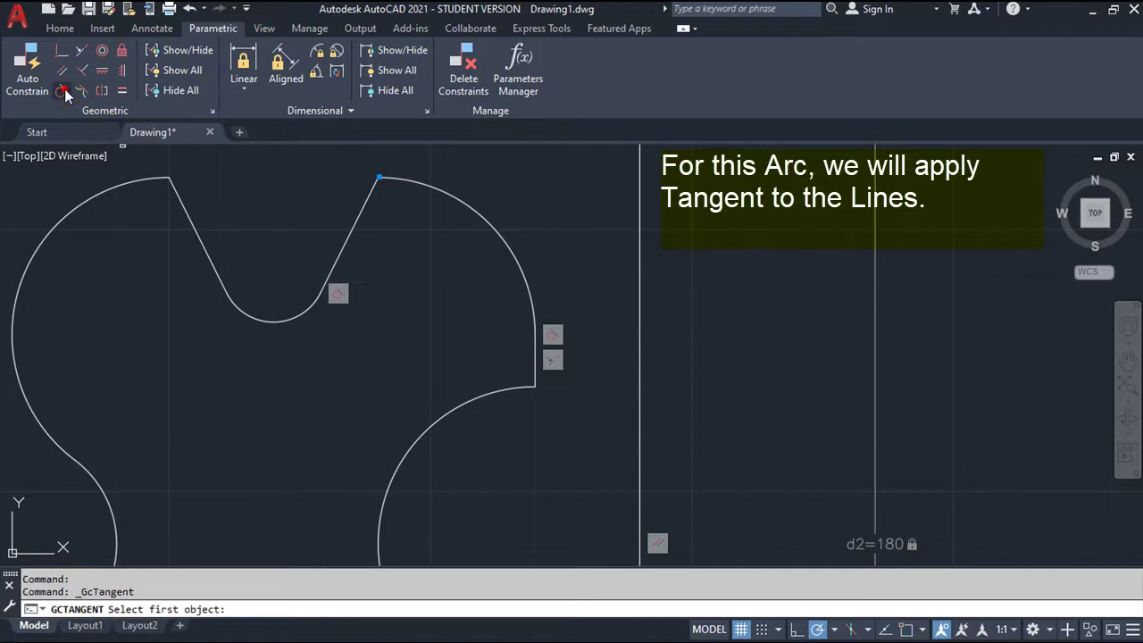
pyautogui.click(248, 310)
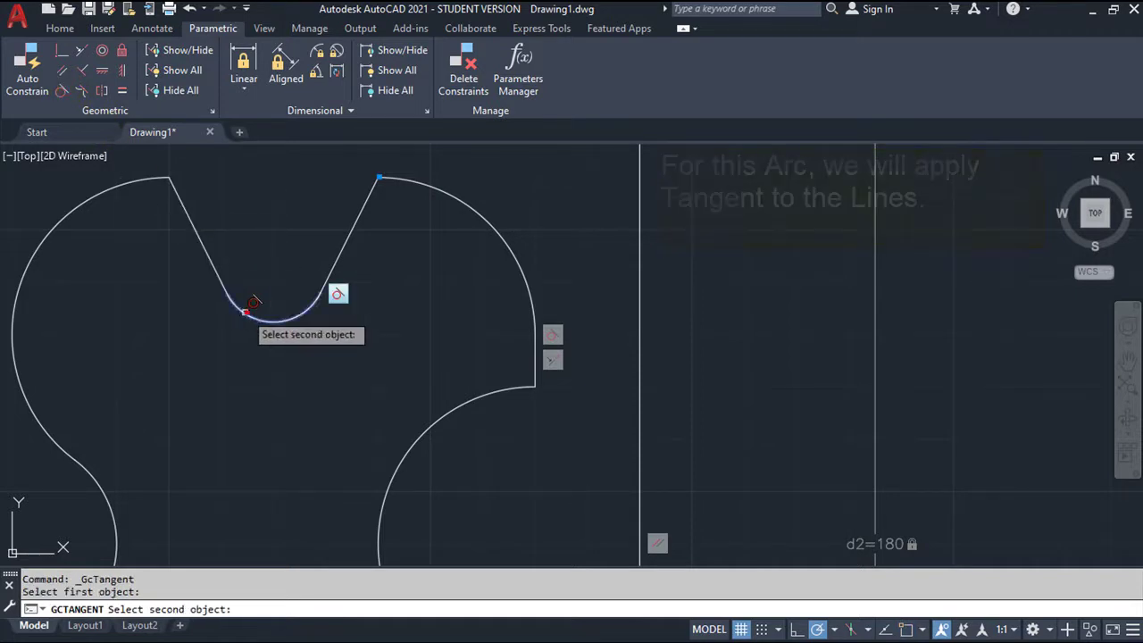
pyautogui.click(223, 258)
# Join the left slanted line's top endpoint to the left arc's end
pyautogui.moveTo(151, 280); pyautogui.dragTo(208, 329, button='middle')
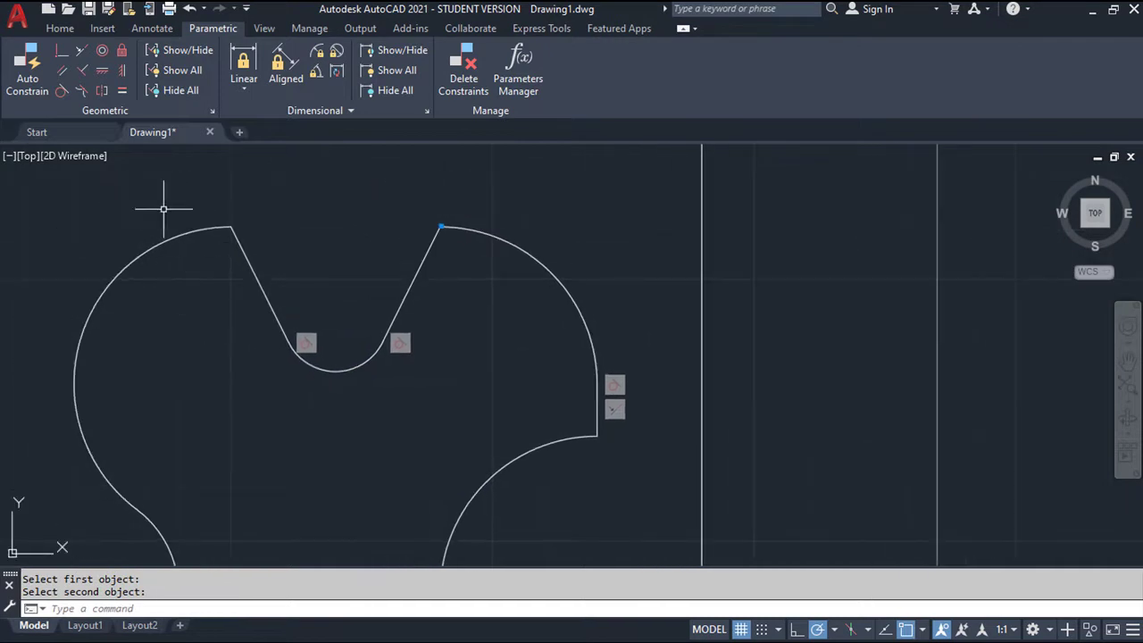
pyautogui.click(62, 53)
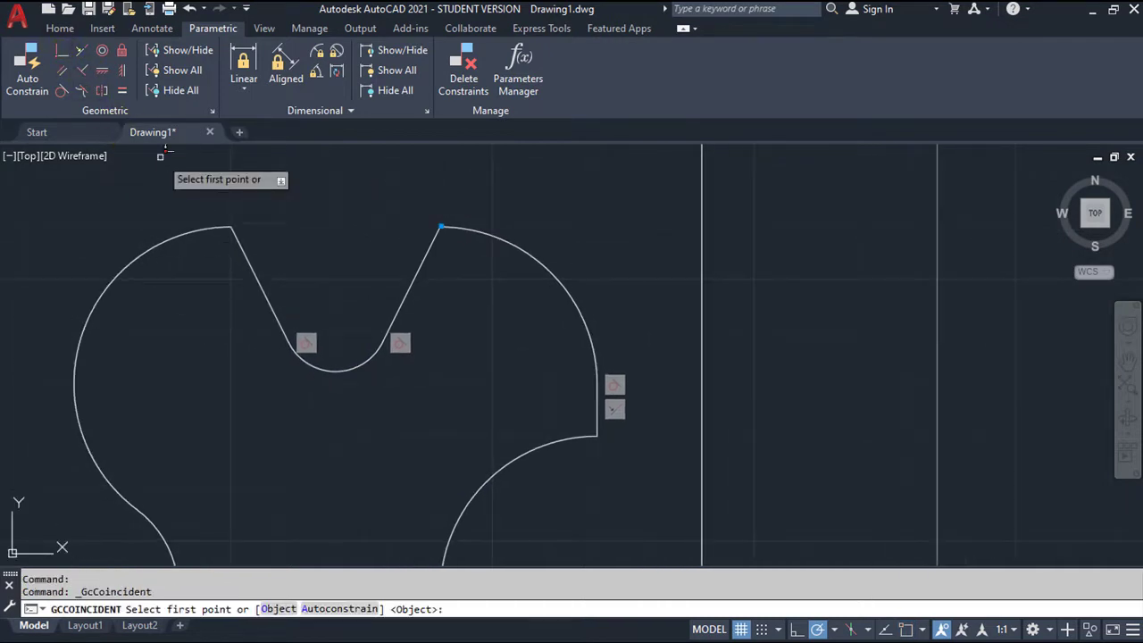
pyautogui.click(247, 230)
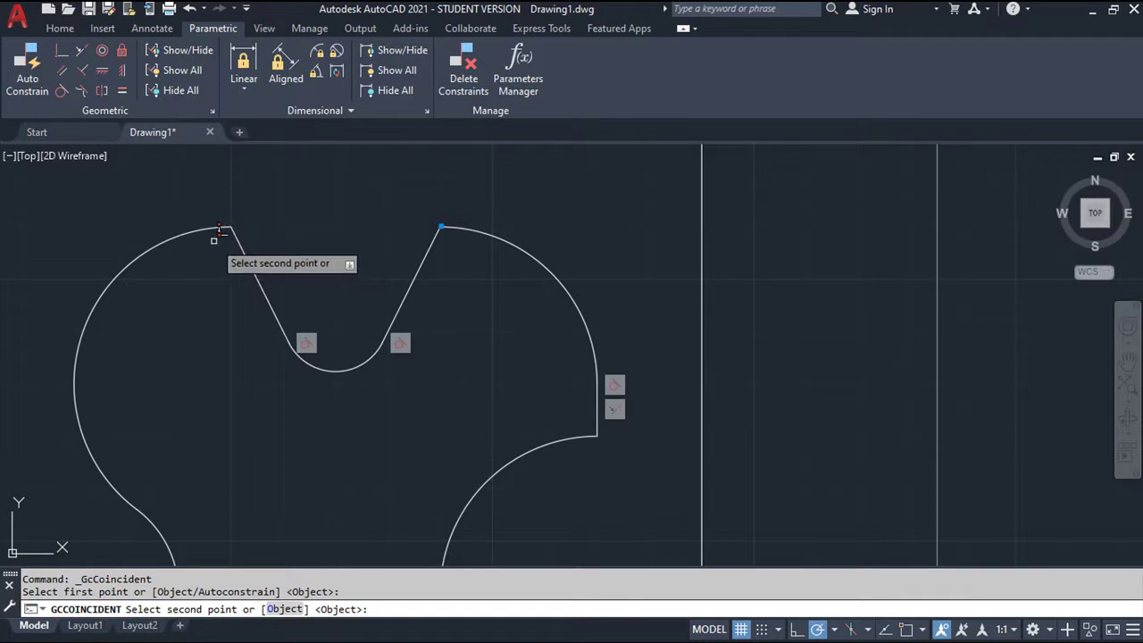
pyautogui.click(205, 229)
pyautogui.moveTo(234, 396); pyautogui.dragTo(478, 297, button='middle')
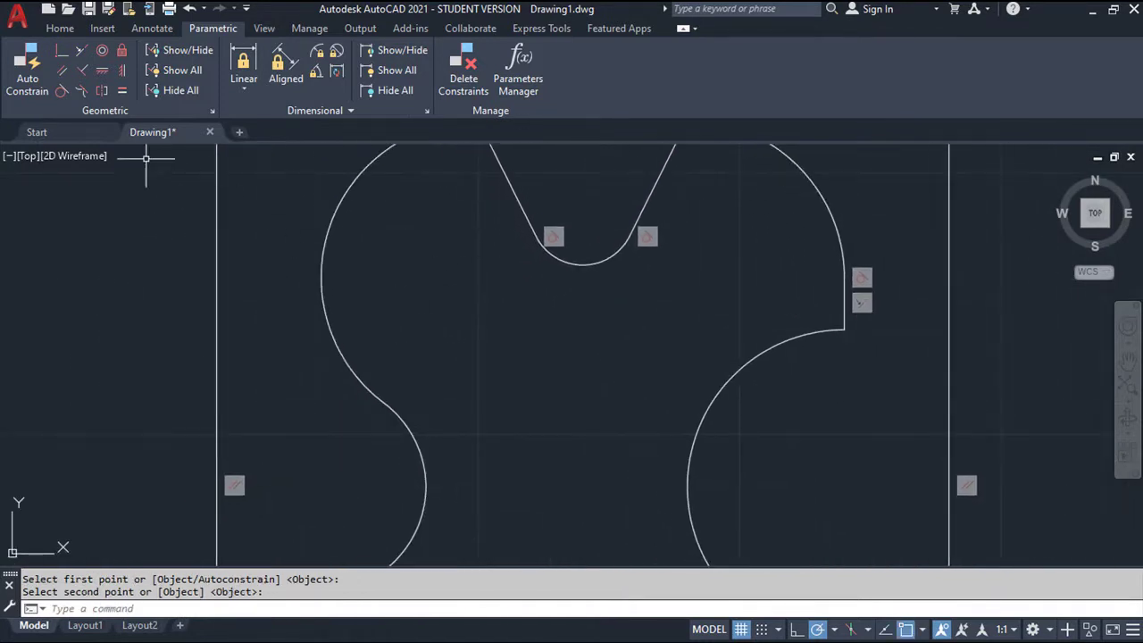
# Make the two left arcs tangent where they meet
pyautogui.click(63, 89)
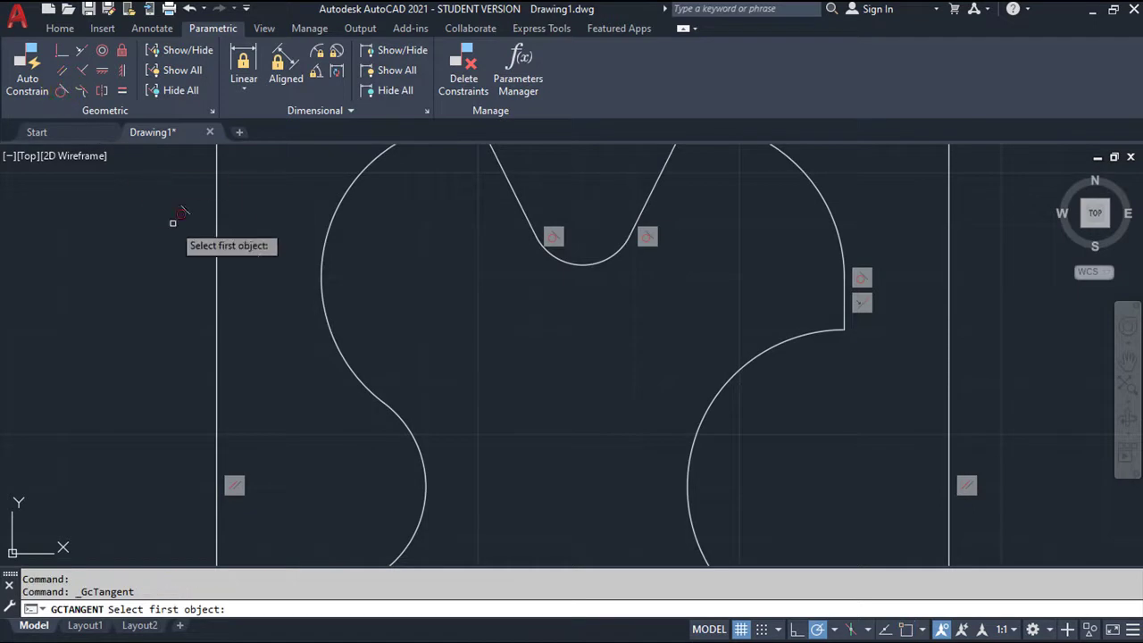
pyautogui.click(336, 335)
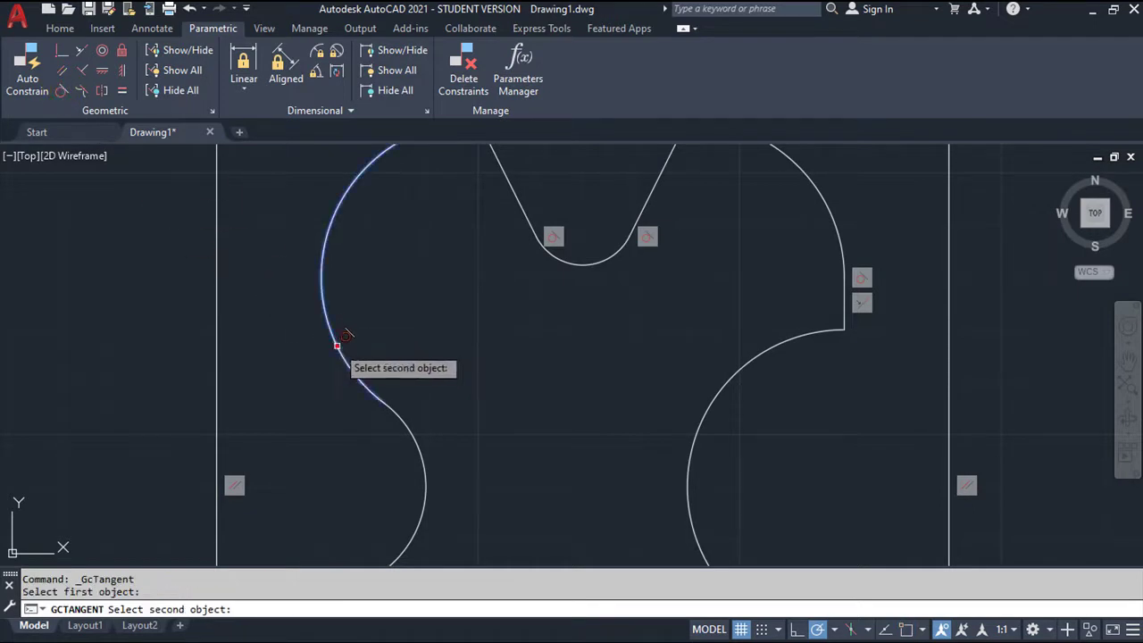
pyautogui.click(409, 415)
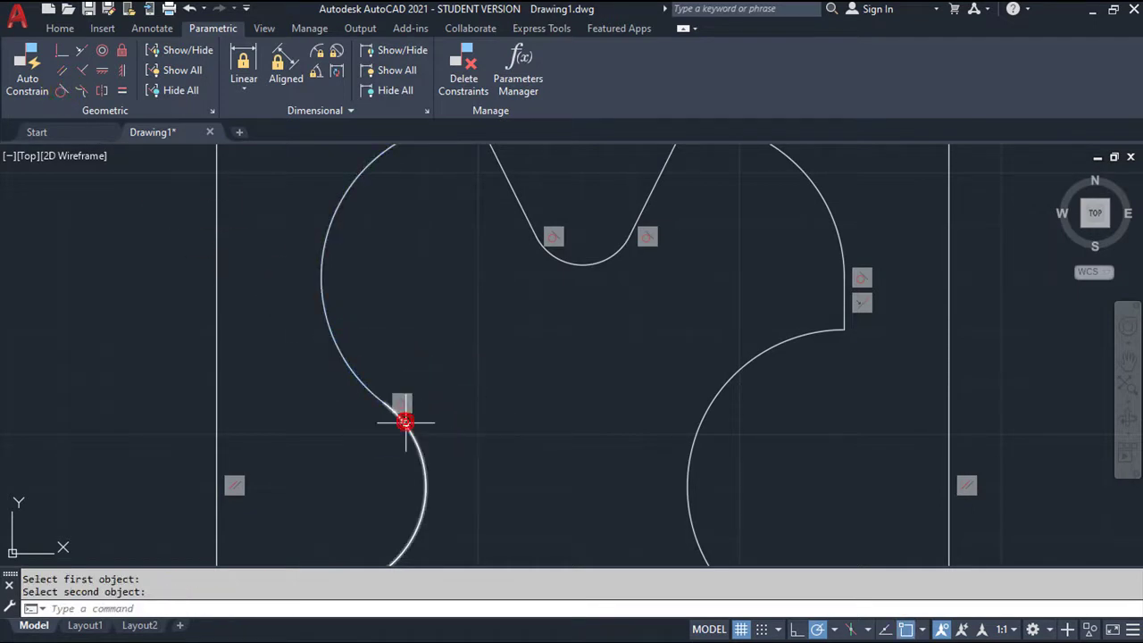
pyautogui.scroll(2, 461, 428)
pyautogui.scroll(-2, 455, 426)
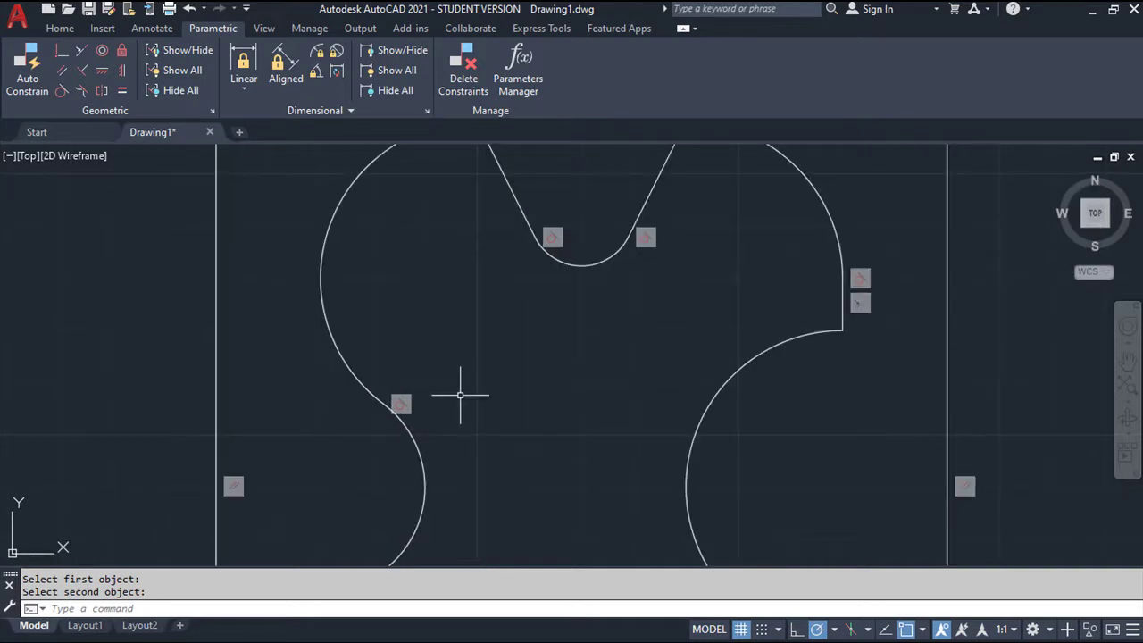
pyautogui.moveTo(456, 447); pyautogui.dragTo(494, 278, button='middle')
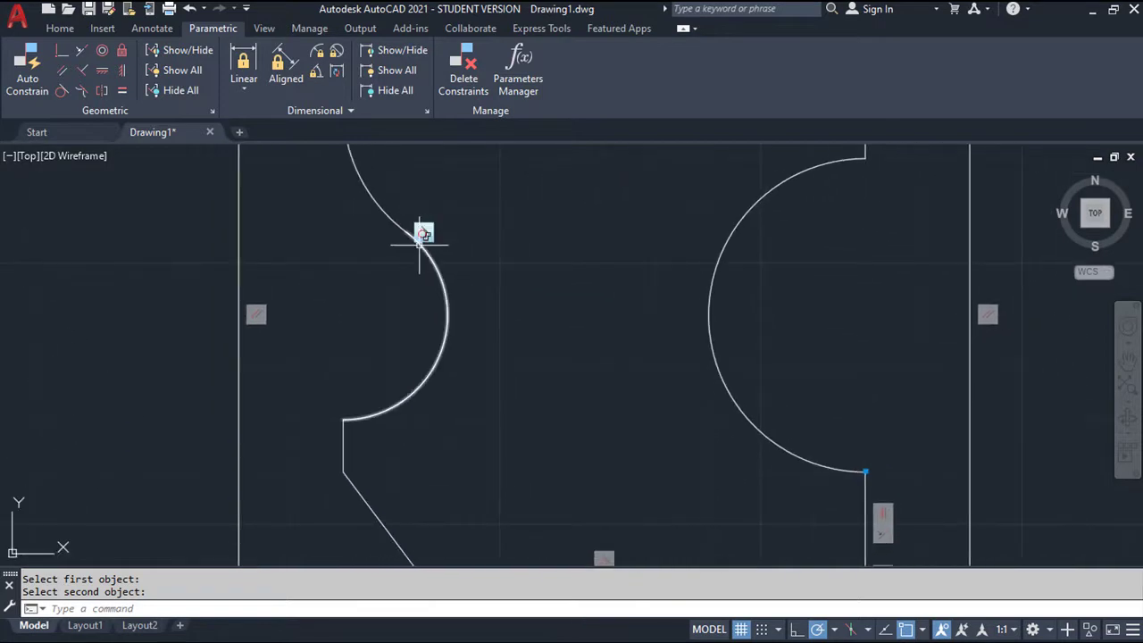
pyautogui.moveTo(429, 387)
pyautogui.mouseDown(button='middle')
pyautogui.moveTo(463, 321)
pyautogui.moveTo(456, 377)
pyautogui.mouseUp(button='middle')
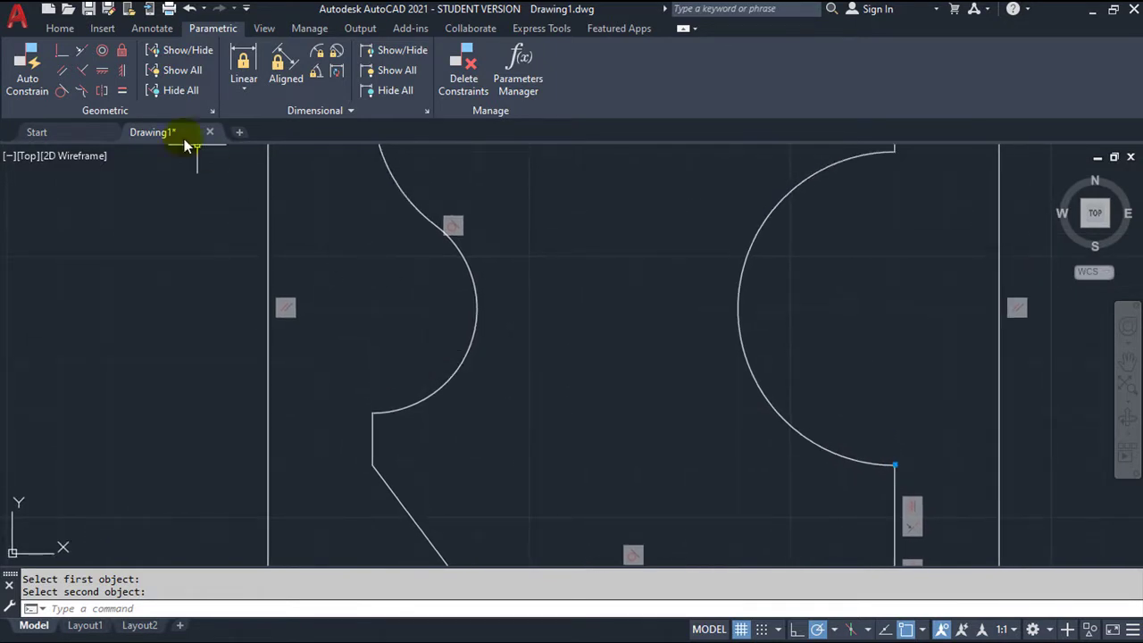
# Join the left arc's lower endpoint to the top of the short vertical line
pyautogui.click(61, 51)
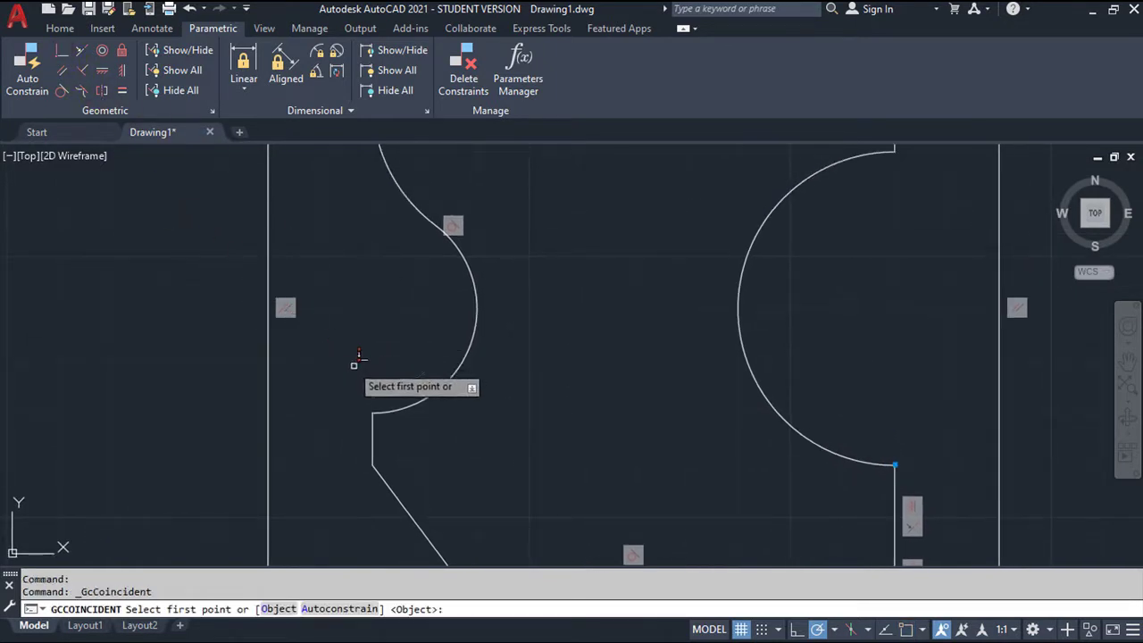
pyautogui.click(395, 407)
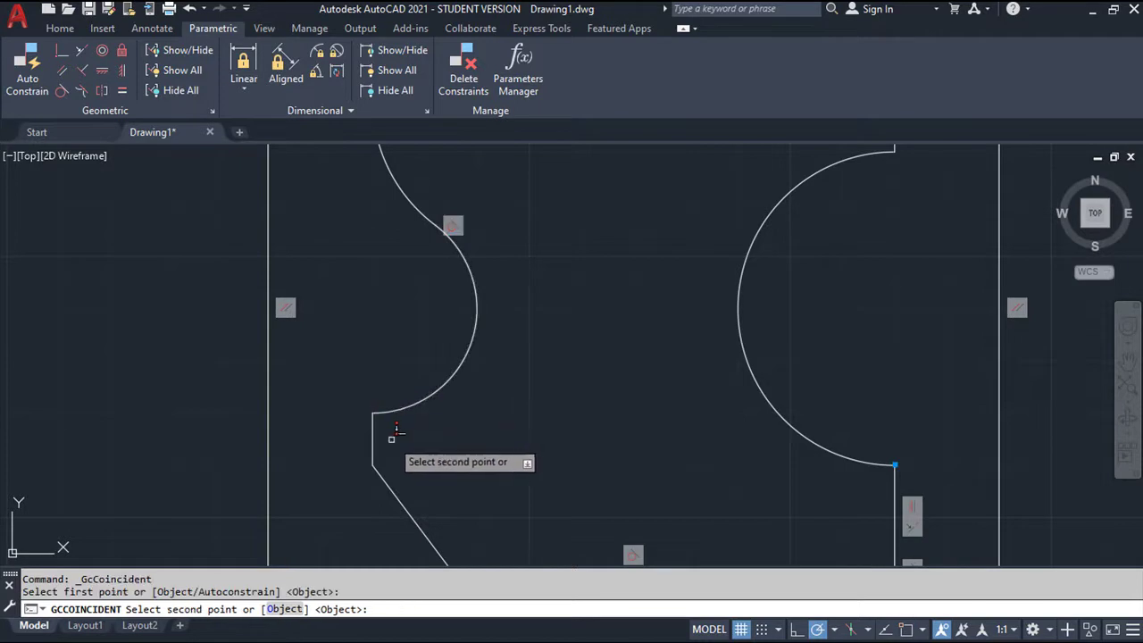
pyautogui.scroll(4, 396, 432)
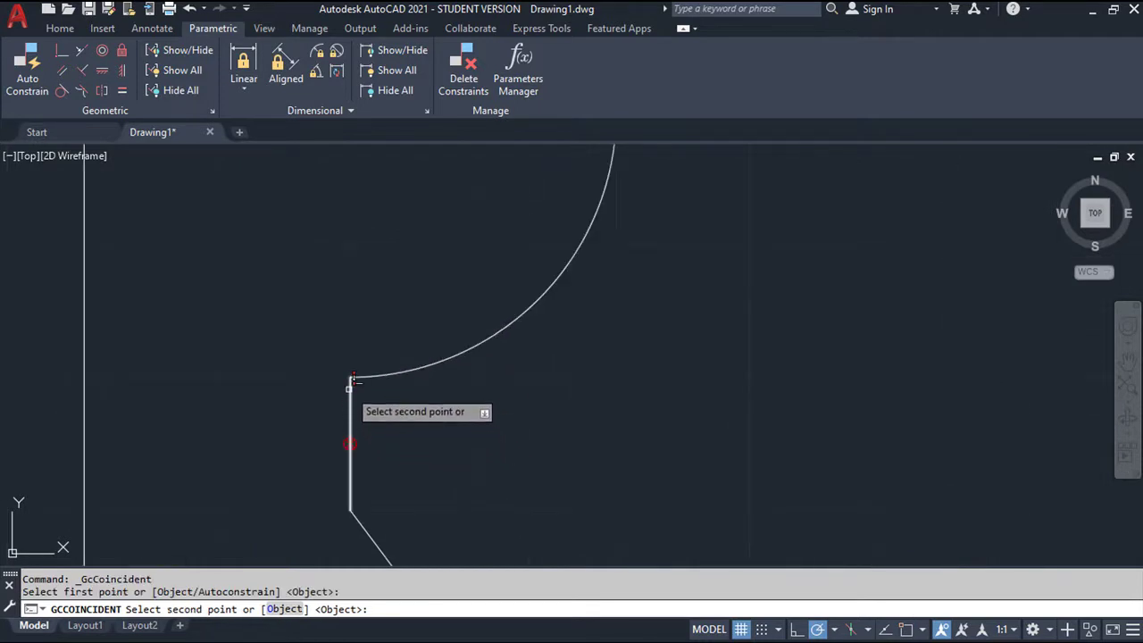
pyautogui.click(353, 379)
pyautogui.moveTo(500, 455); pyautogui.dragTo(485, 252, button='middle')
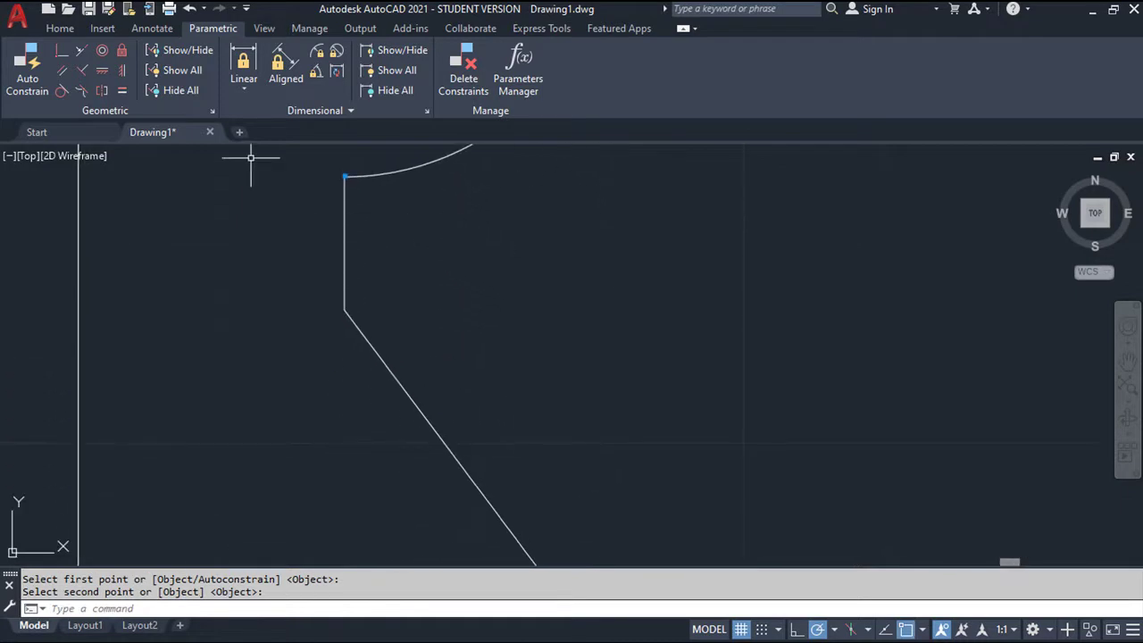
# Join the short vertical line's lower end to the diagonal line's end
pyautogui.click(58, 55)
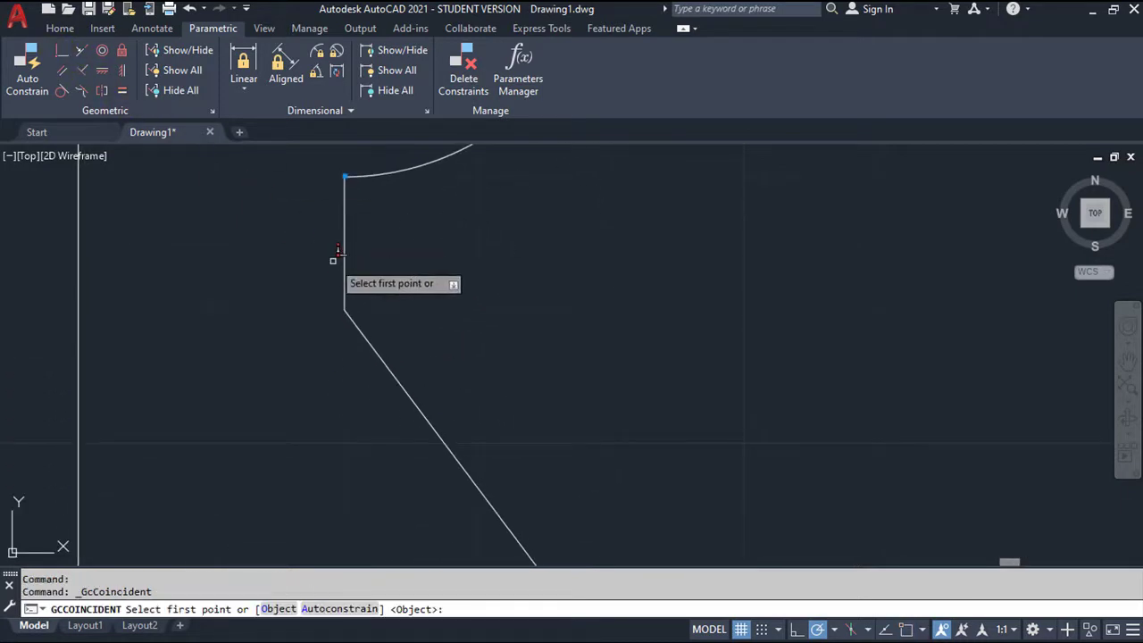
pyautogui.click(350, 264)
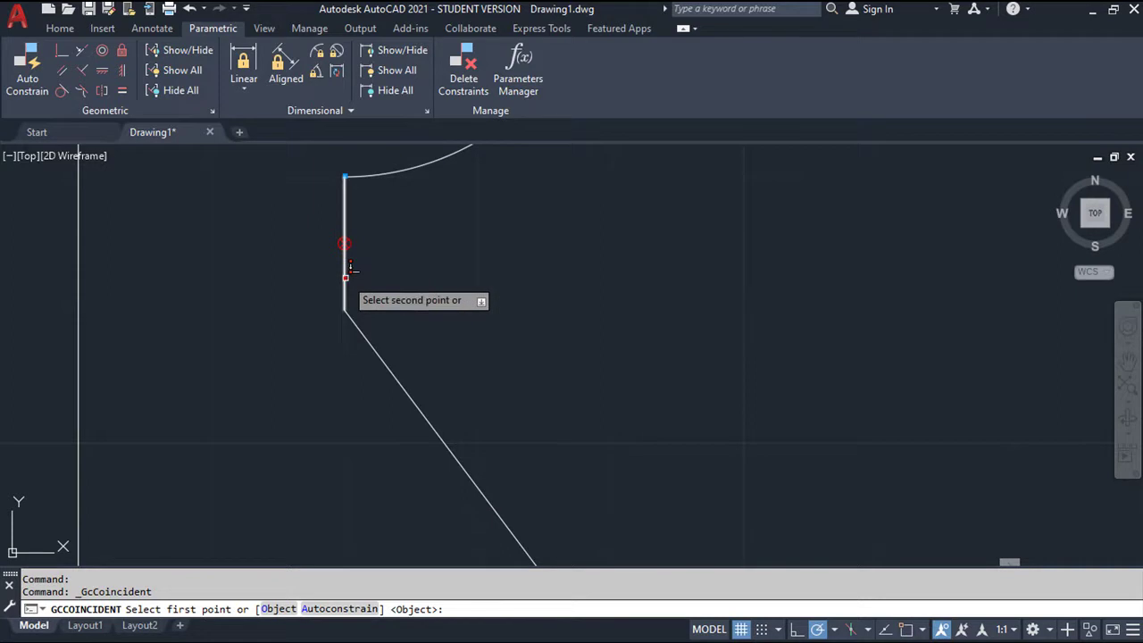
pyautogui.click(363, 325)
pyautogui.scroll(-4, 411, 355)
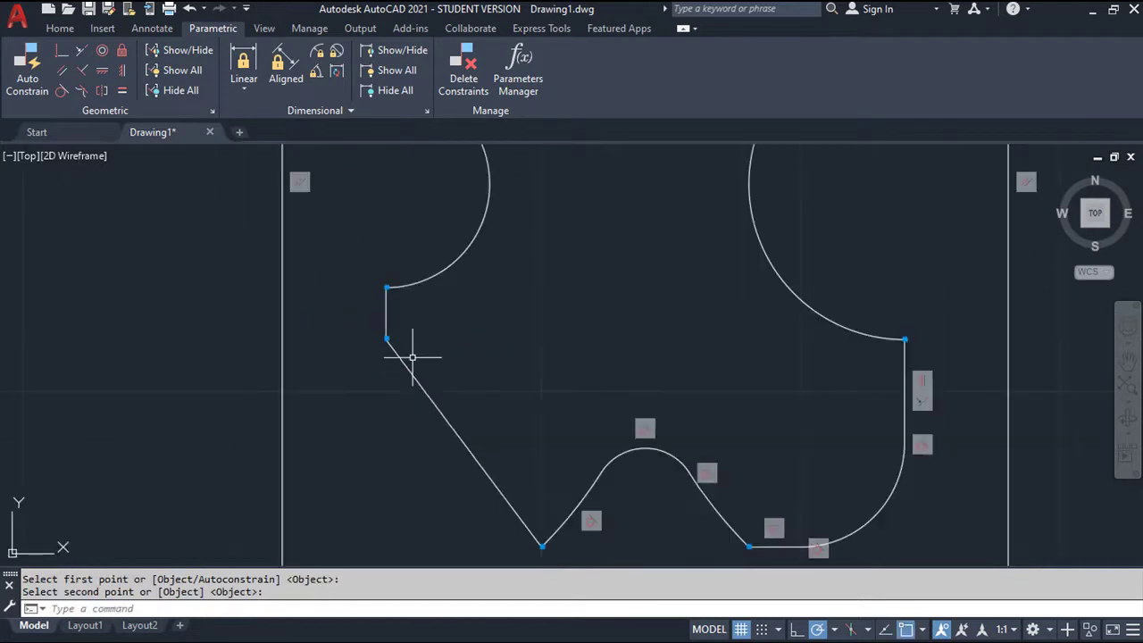
pyautogui.scroll(-2, 515, 370)
pyautogui.scroll(-2, 439, 411)
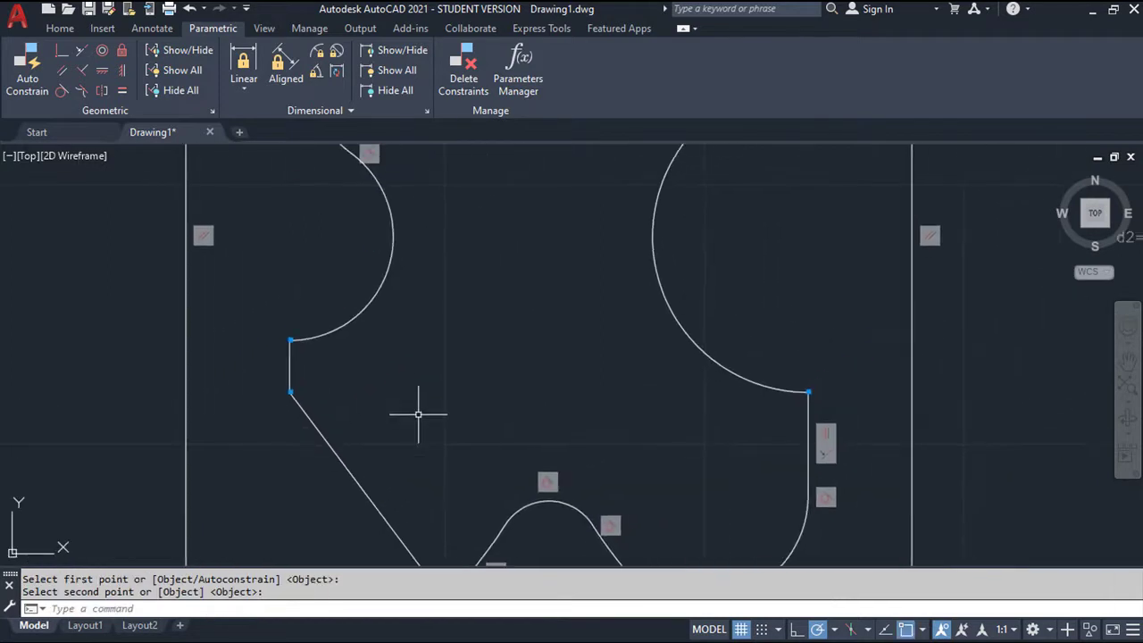
pyautogui.moveTo(449, 391); pyautogui.dragTo(397, 462, button='middle')
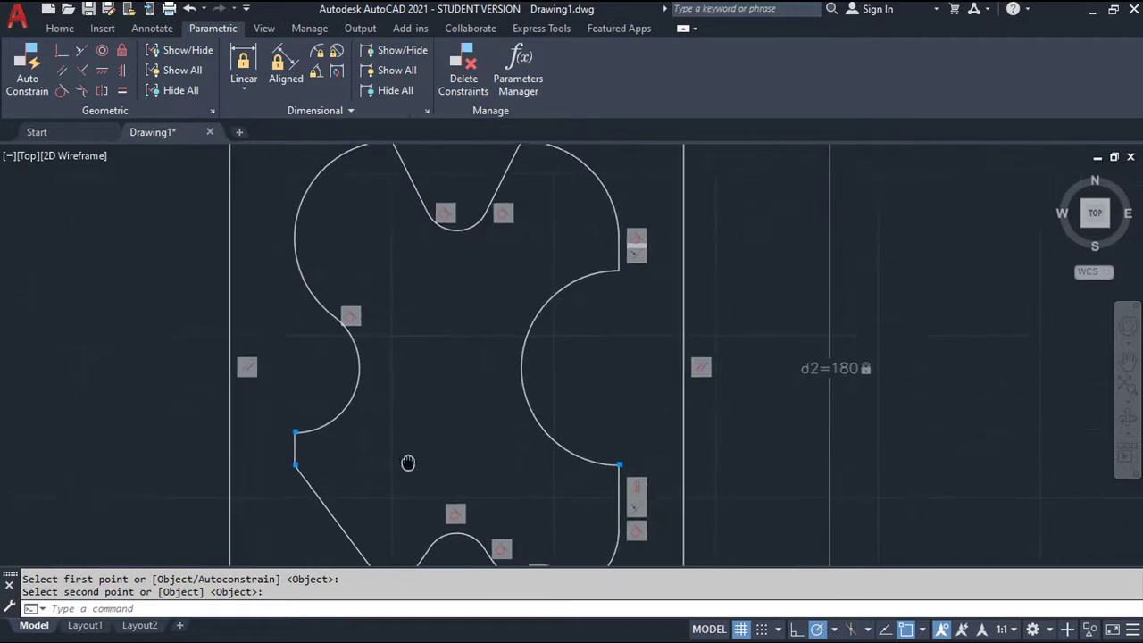
# Add radius constraints rad1=20 on the left arc and rad2=30 on the right arc
pyautogui.click(318, 50)
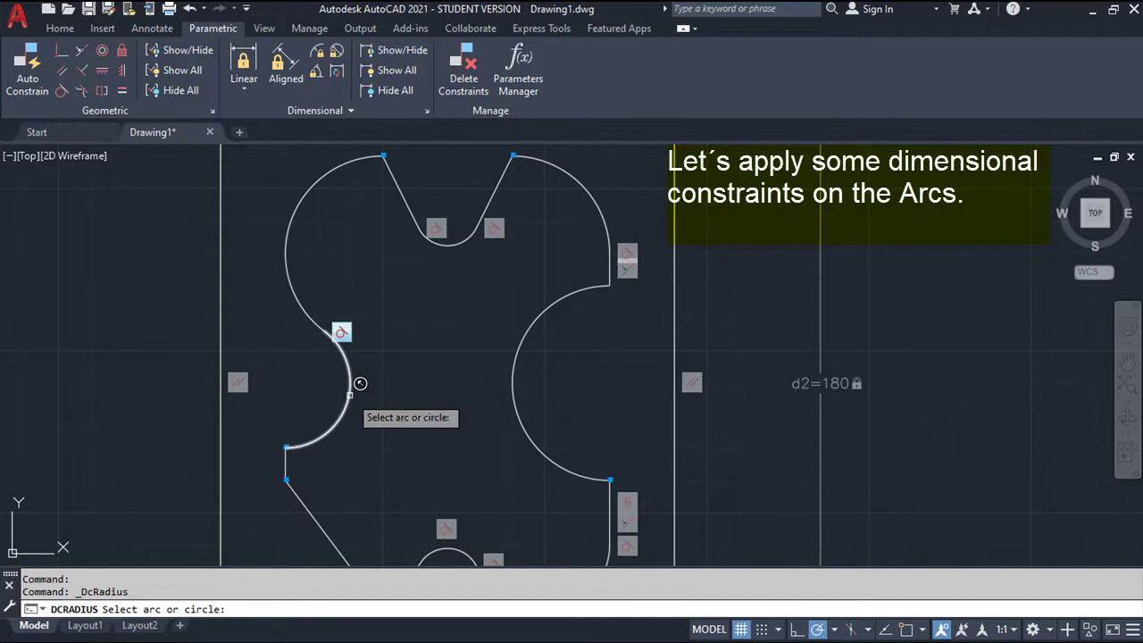
pyautogui.click(349, 393)
pyautogui.click(399, 430)
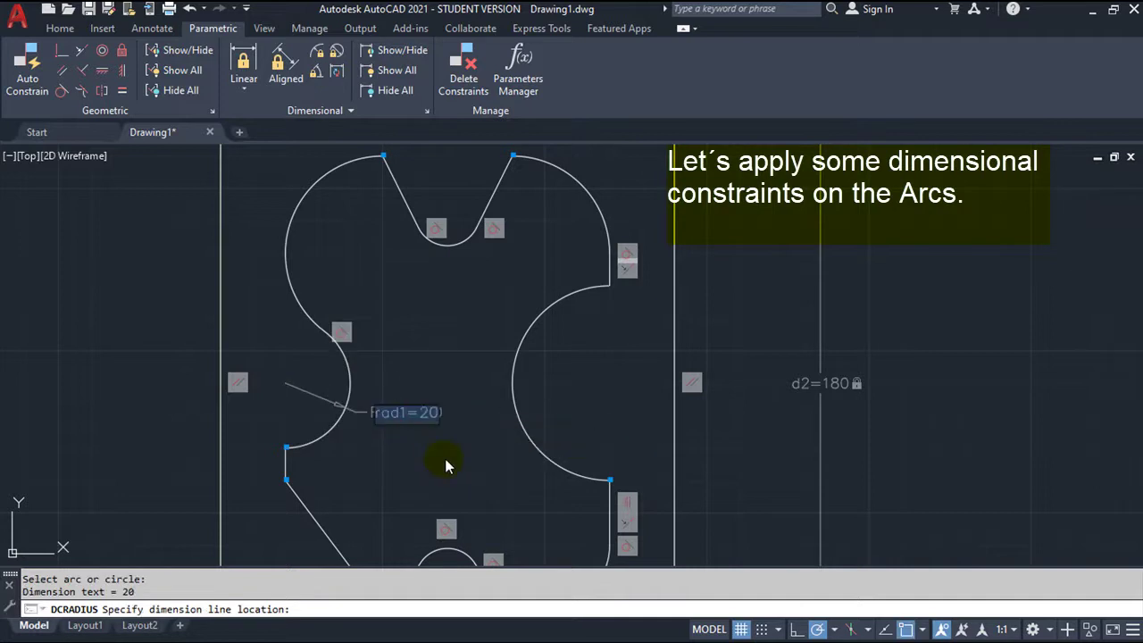
pyautogui.click(444, 459)
pyautogui.press('Return')
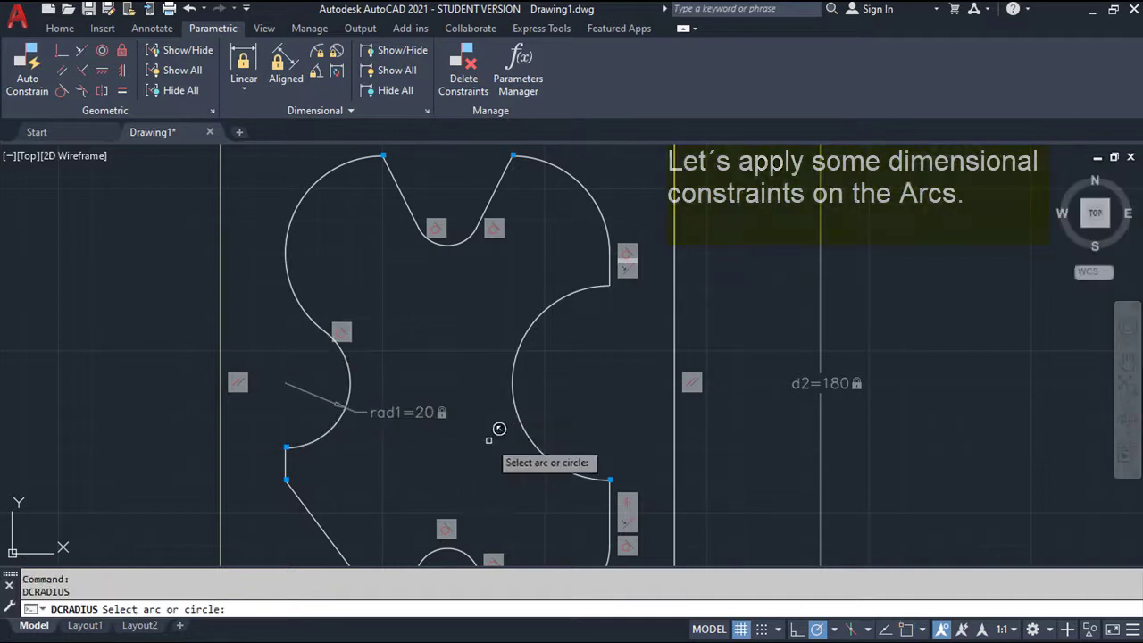
pyautogui.click(526, 423)
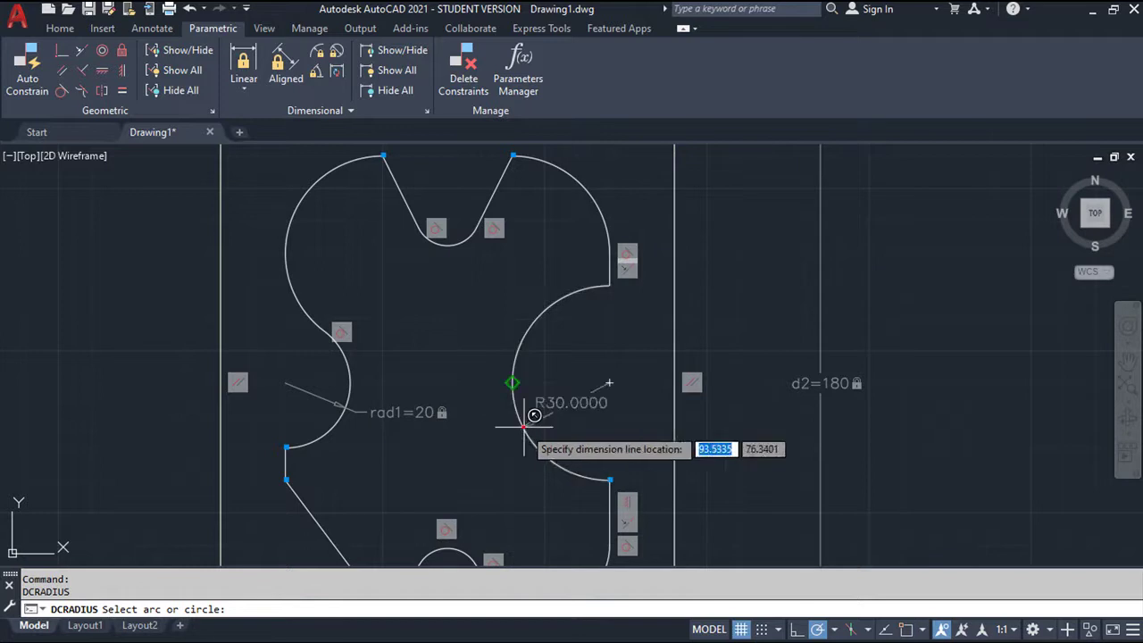
pyautogui.click(482, 450)
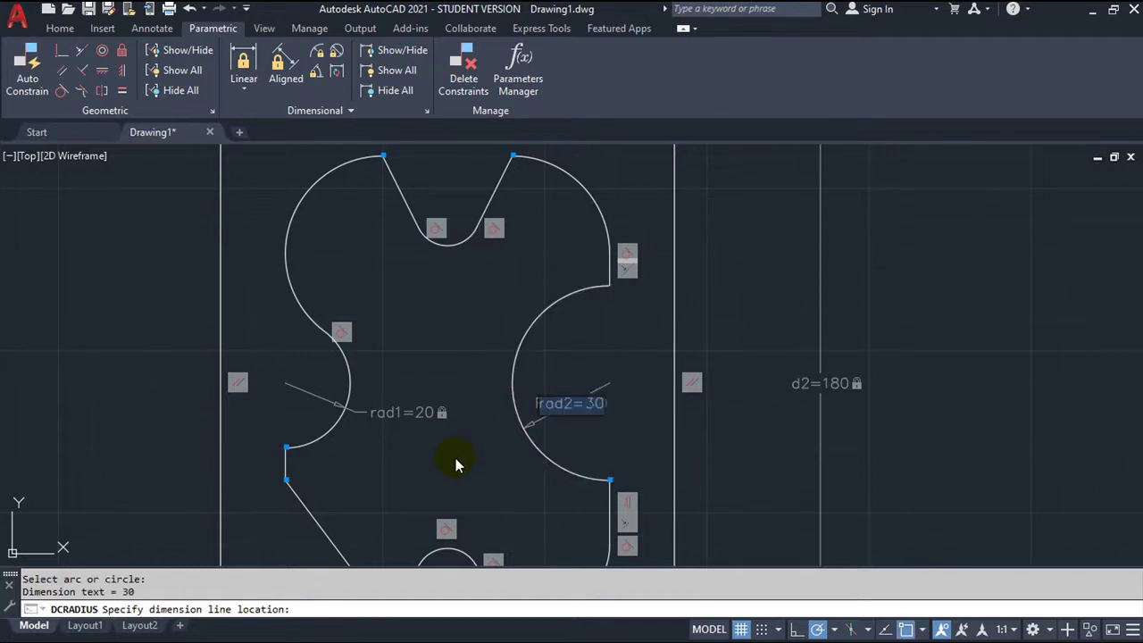
pyautogui.click(455, 458)
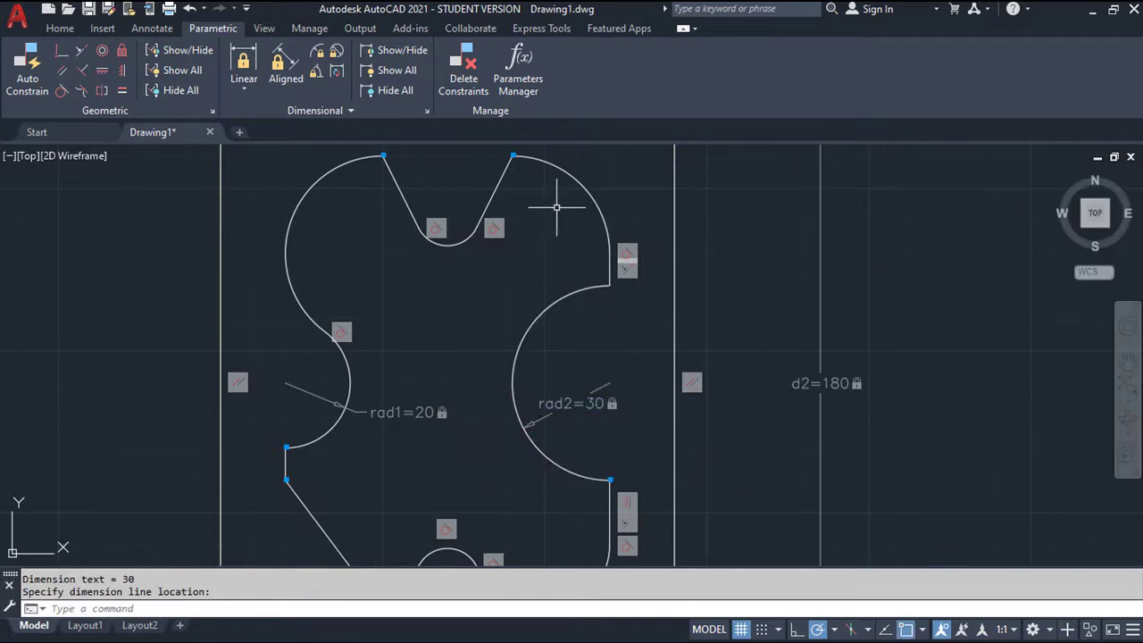
# Constrain the top-right and top-left arcs to radius 30 (rad3, rad4)
pyautogui.click(570, 176)
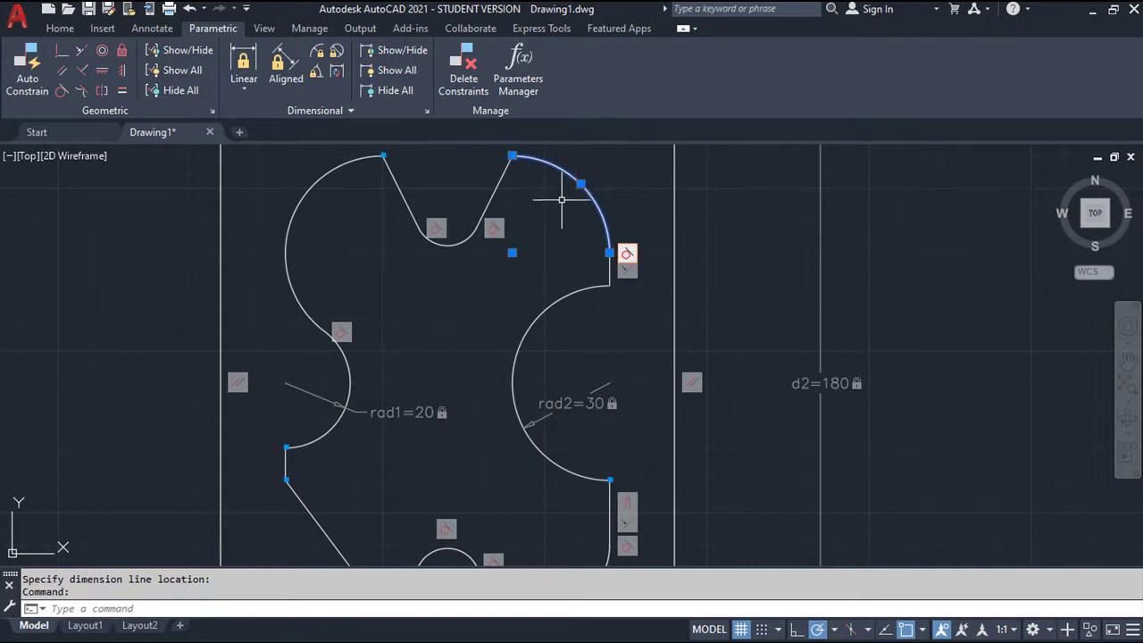
pyautogui.press('Escape')
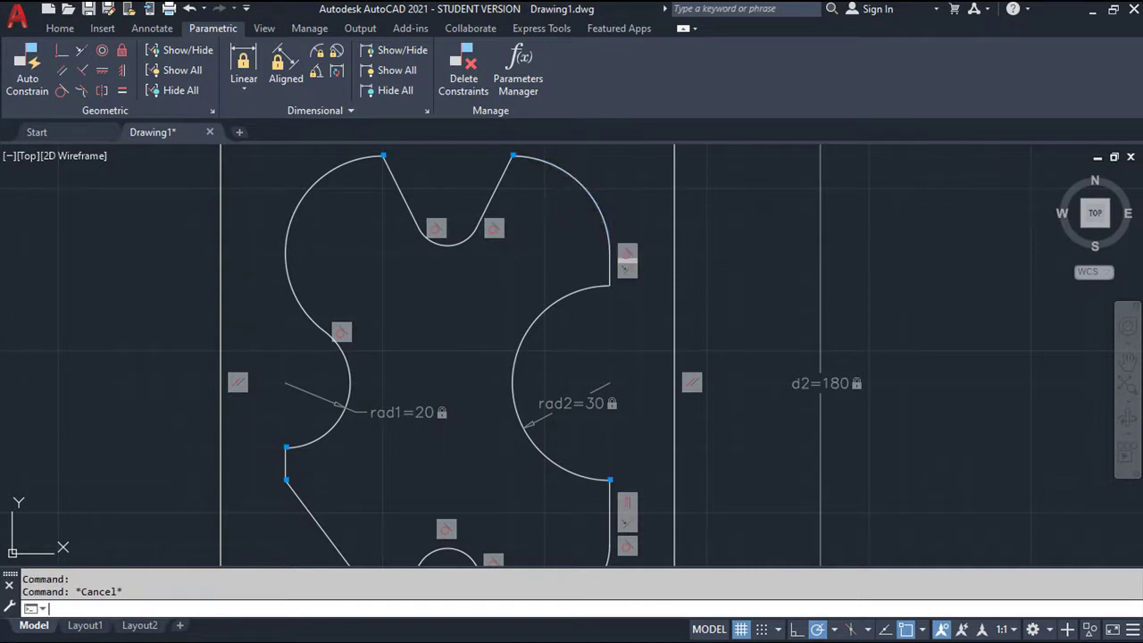
pyautogui.press('Return')
pyautogui.click(600, 189)
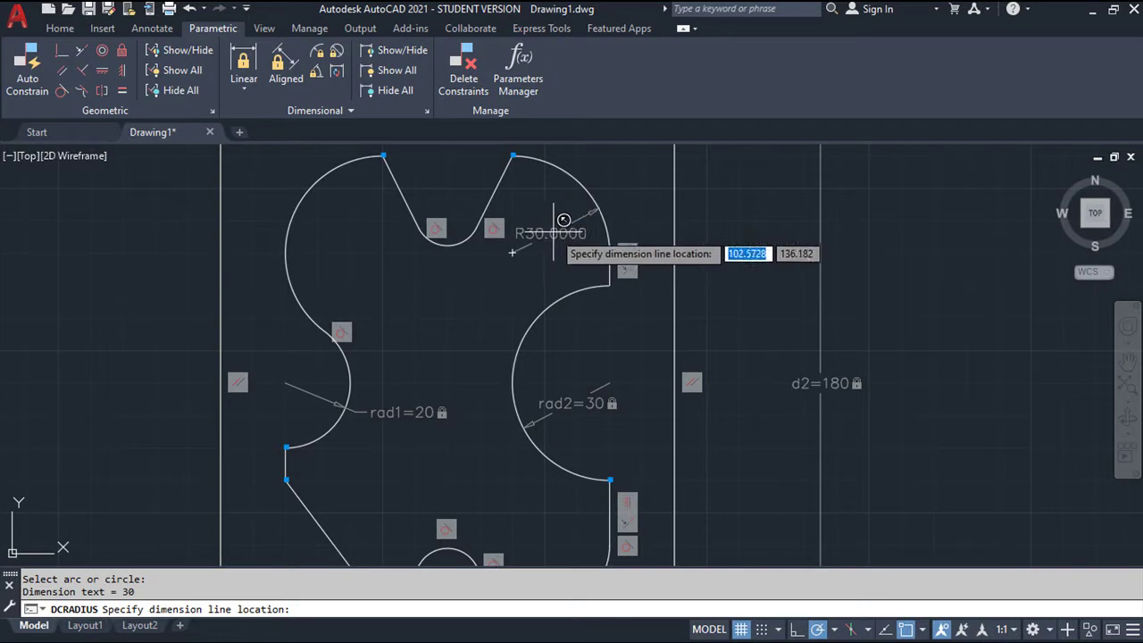
pyautogui.click(554, 233)
pyautogui.press('Return')
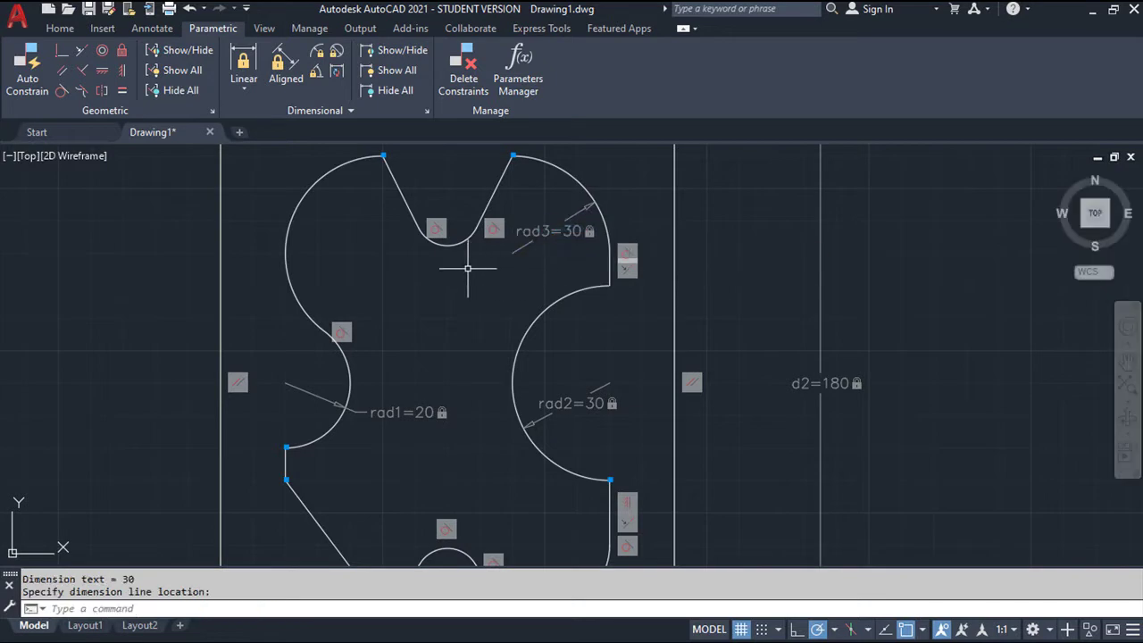
pyautogui.press('Return')
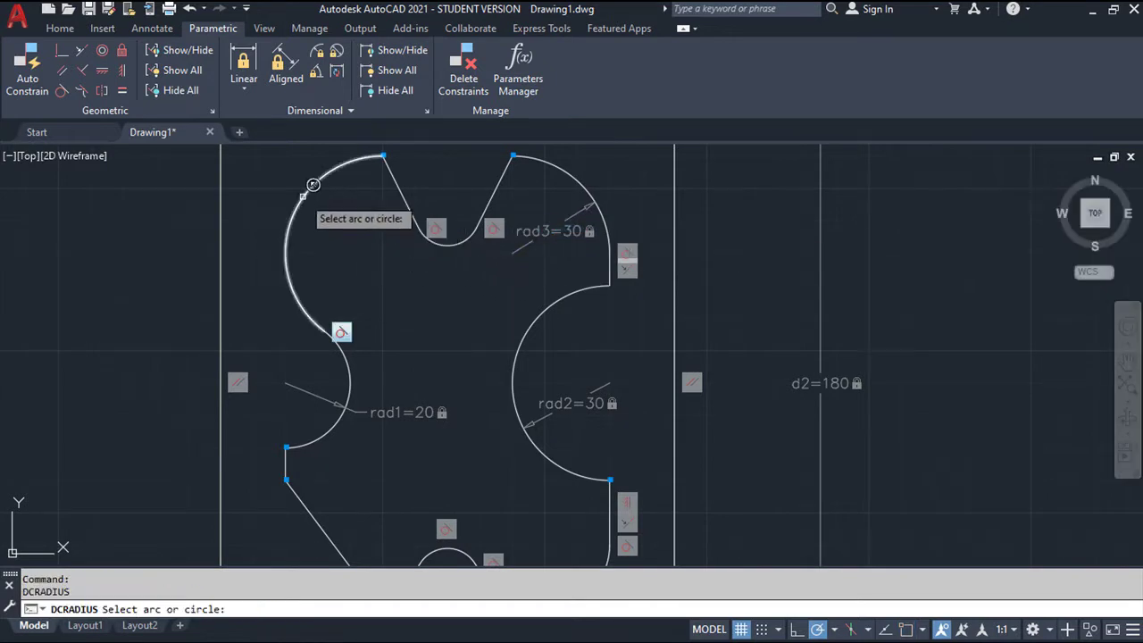
pyautogui.click(308, 198)
pyautogui.click(353, 234)
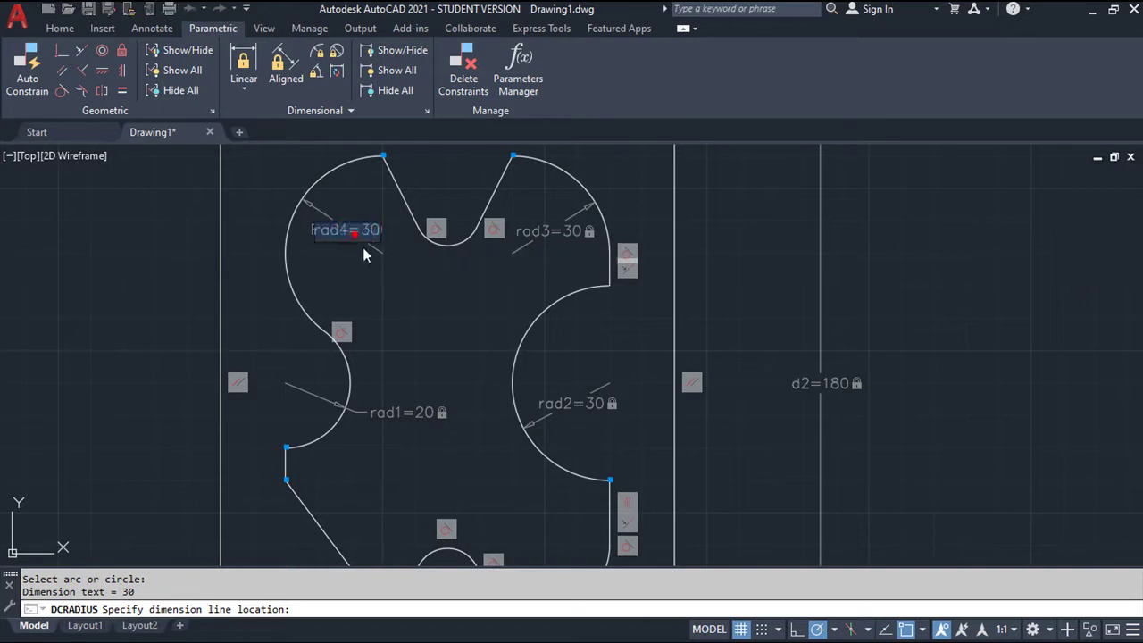
pyautogui.press('Return')
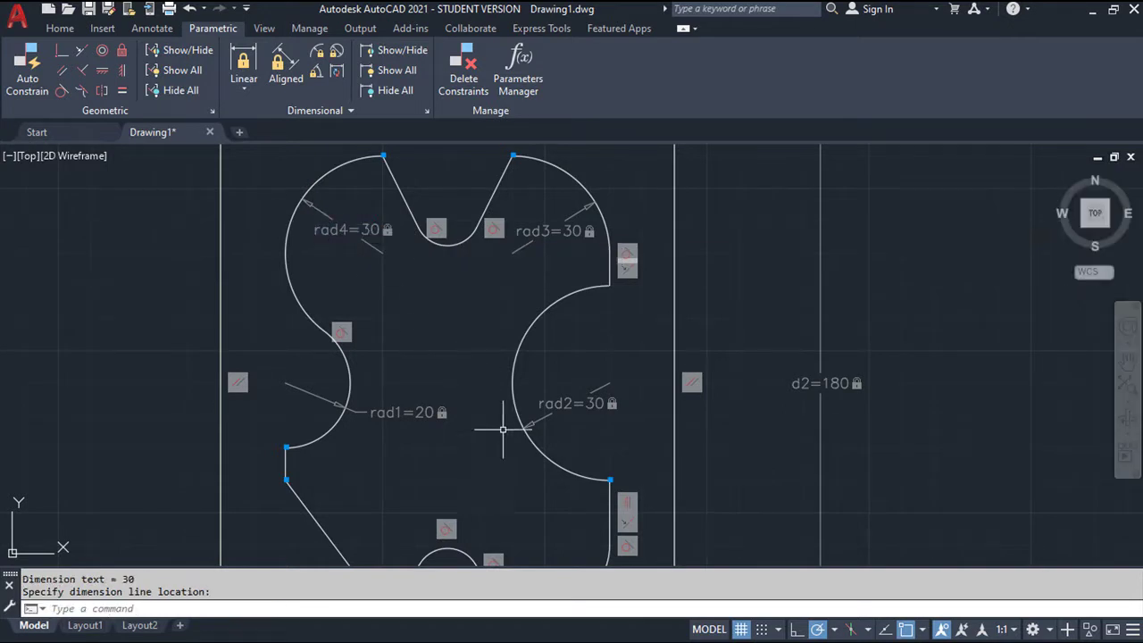
# Constrain the small top notch arc to radius 10 (rad5)
pyautogui.scroll(-1, 501, 420)
pyautogui.scroll(1, 503, 419)
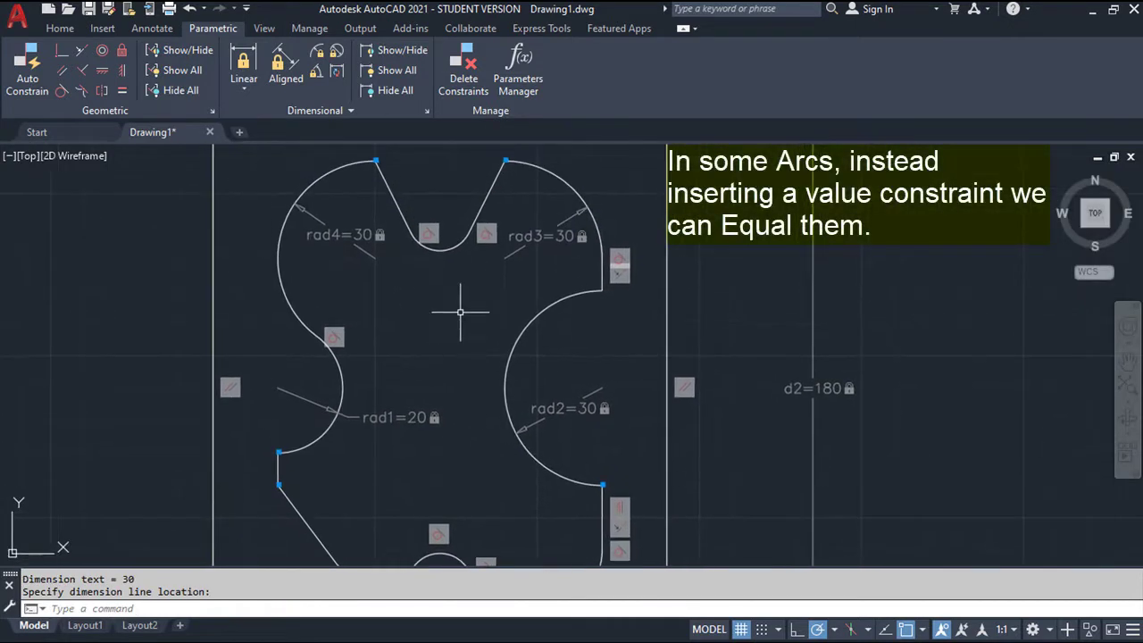
pyautogui.click(451, 251)
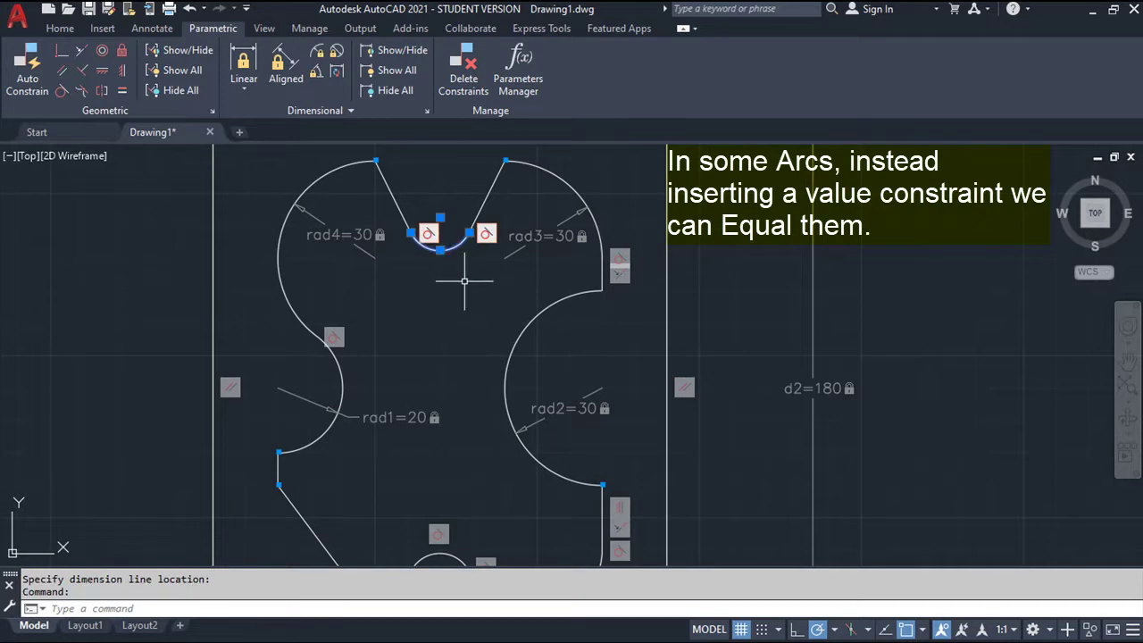
pyautogui.press('Escape')
pyautogui.press('Return')
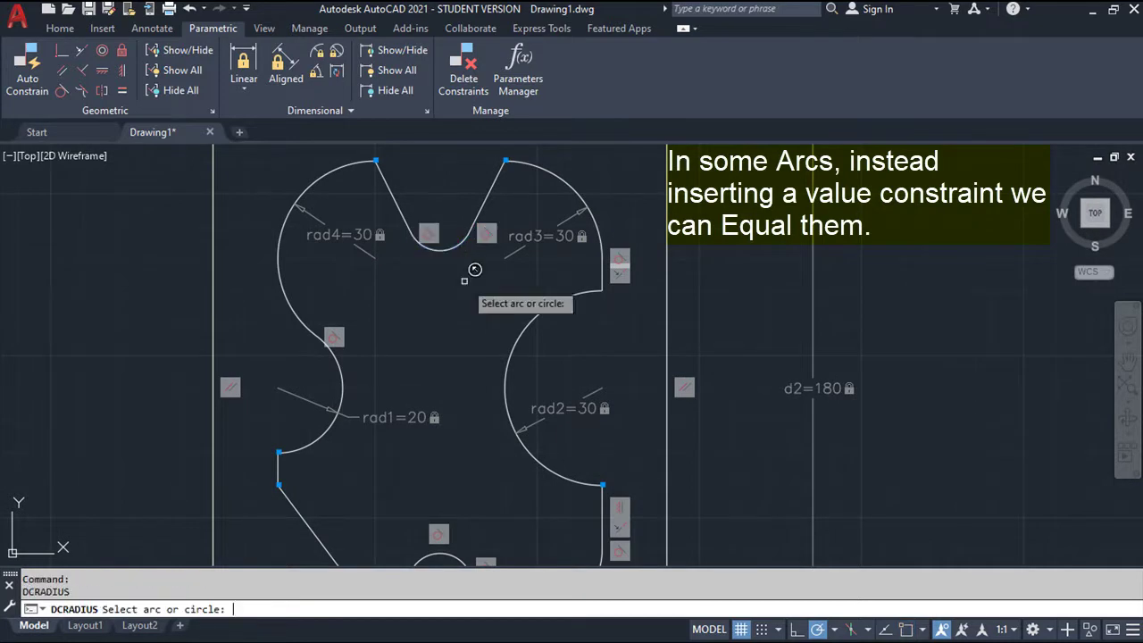
pyautogui.click(446, 248)
pyautogui.click(461, 309)
pyautogui.moveTo(467, 427); pyautogui.dragTo(465, 352, button='middle')
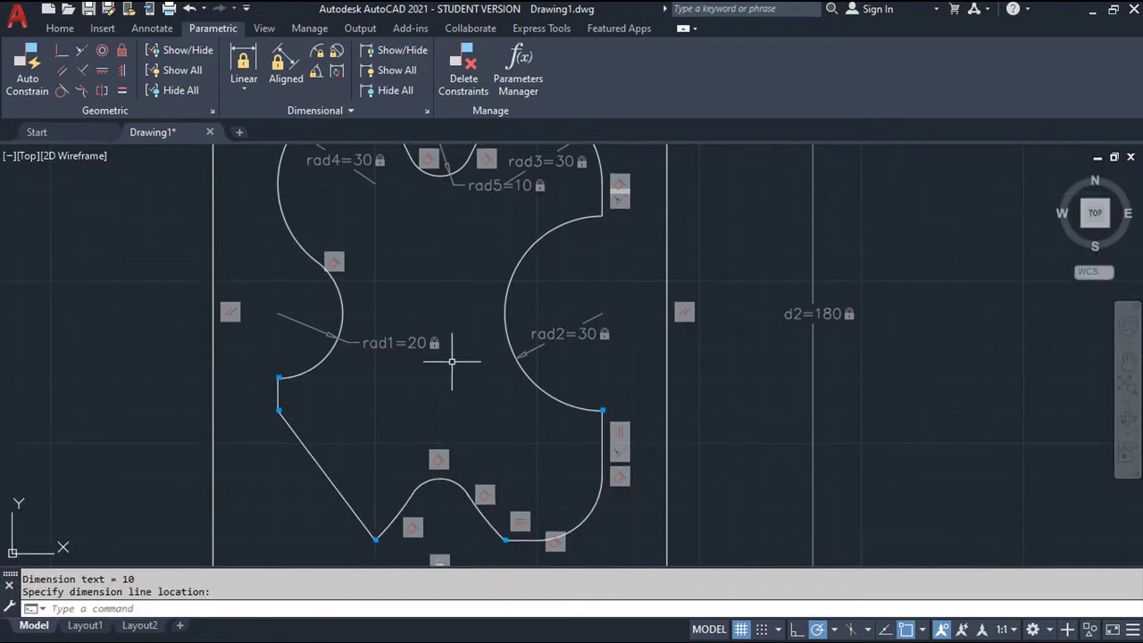
# Add an Equal constraint making the lower bump arc match the small rad5 arc
pyautogui.click(121, 93)
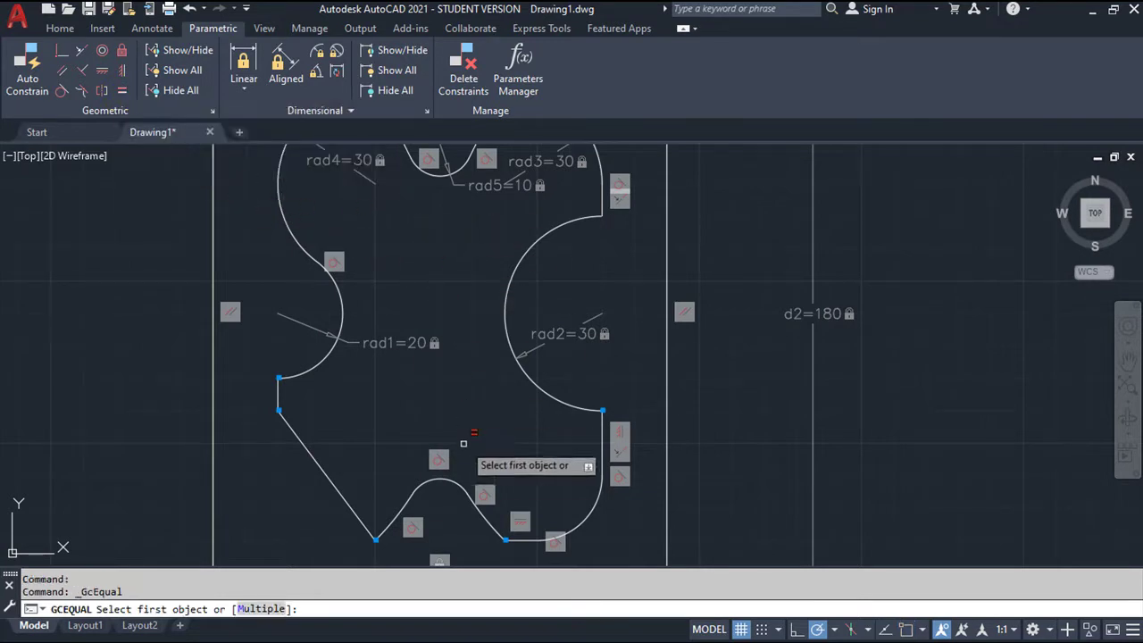
pyautogui.click(435, 176)
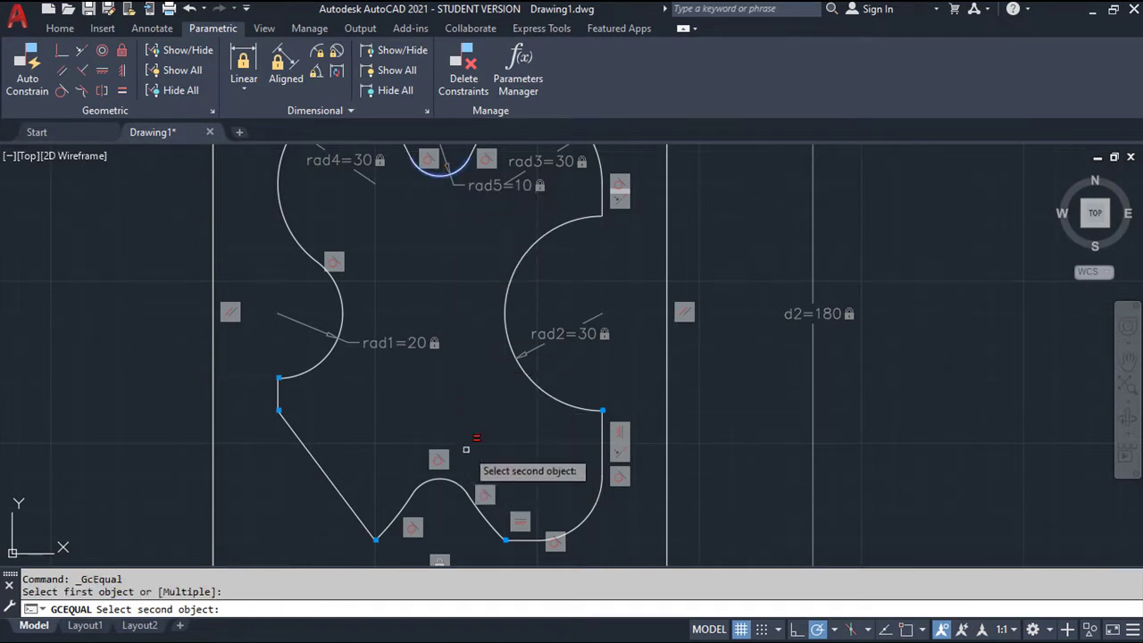
pyautogui.click(463, 480)
pyautogui.moveTo(500, 413); pyautogui.dragTo(424, 379, button='middle')
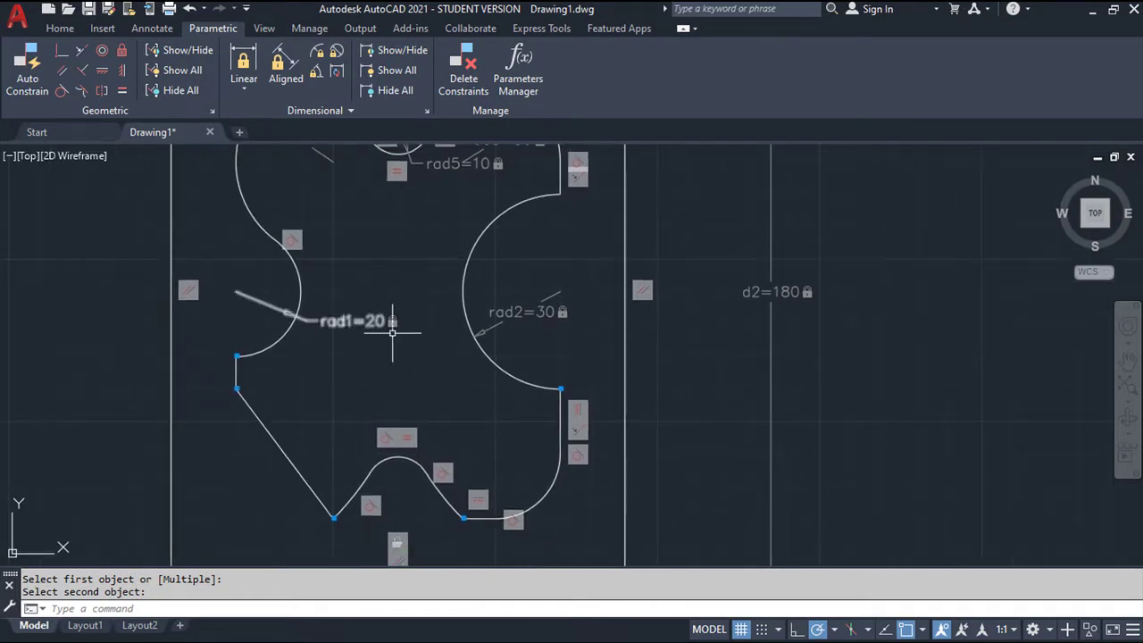
pyautogui.moveTo(404, 350); pyautogui.dragTo(420, 392, button='middle')
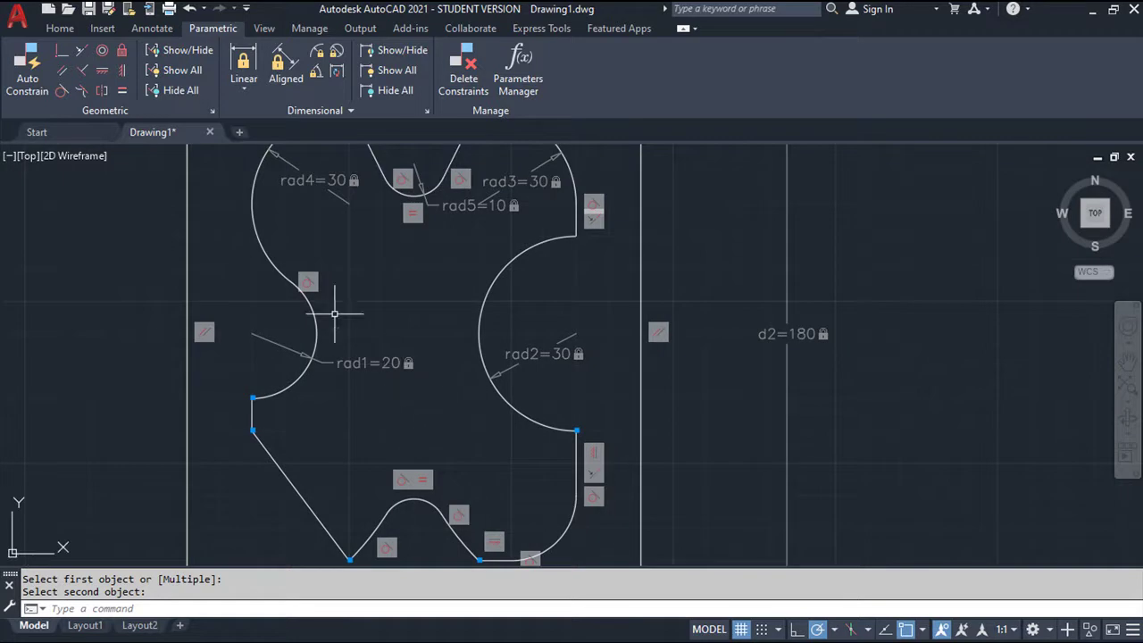
# Add an Equal constraint making the bottom-right arc match the rad1=20 left arc
pyautogui.click(123, 90)
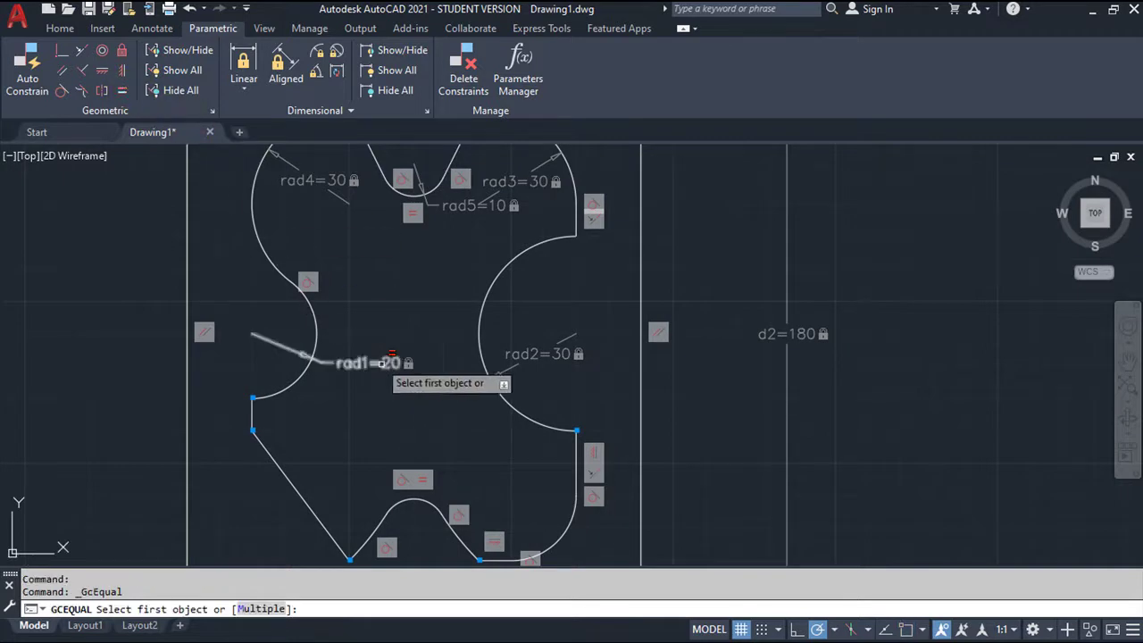
pyautogui.click(566, 527)
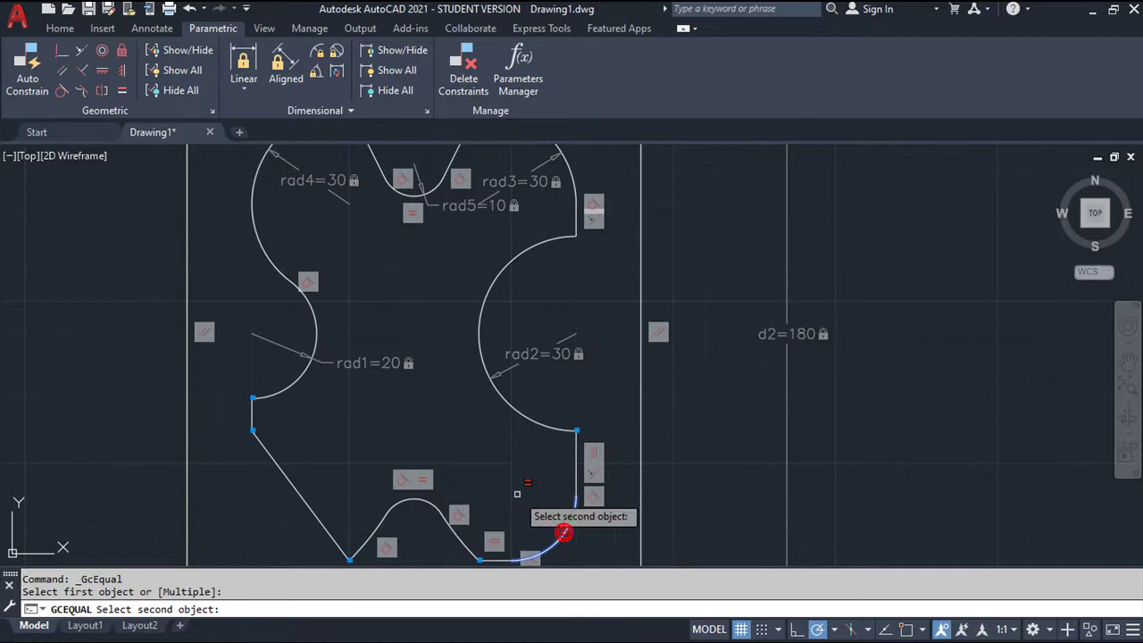
pyautogui.click(301, 372)
pyautogui.scroll(2, 363, 417)
pyautogui.scroll(-2, 364, 420)
pyautogui.moveTo(439, 417)
pyautogui.mouseDown(button='middle')
pyautogui.moveTo(460, 444)
pyautogui.moveTo(501, 399)
pyautogui.mouseUp(button='middle')
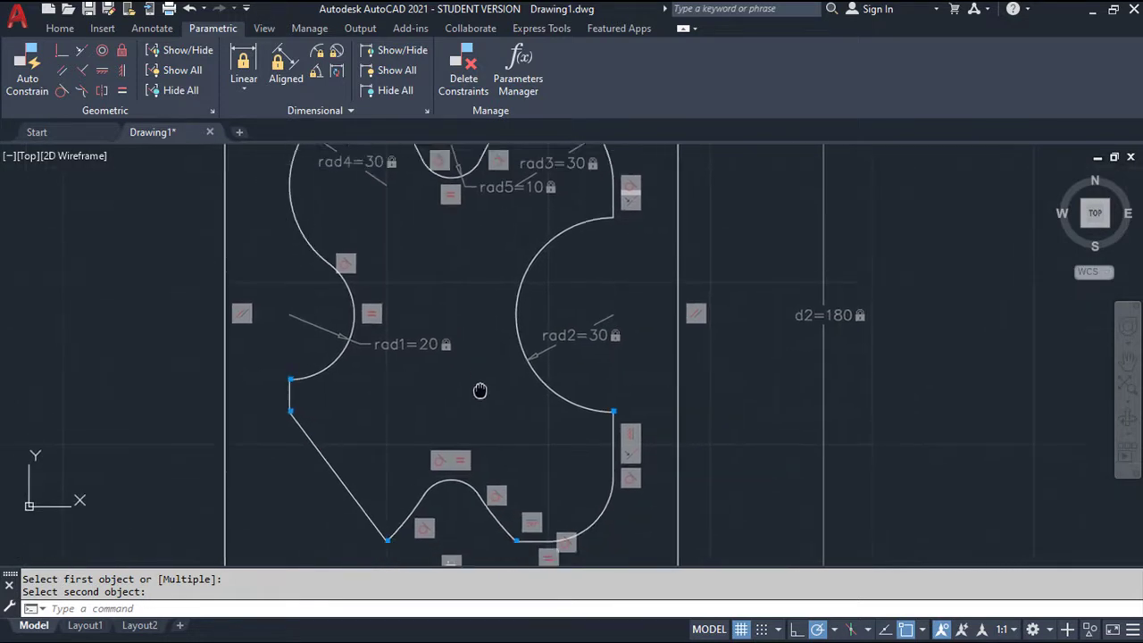
pyautogui.scroll(-2, 542, 312)
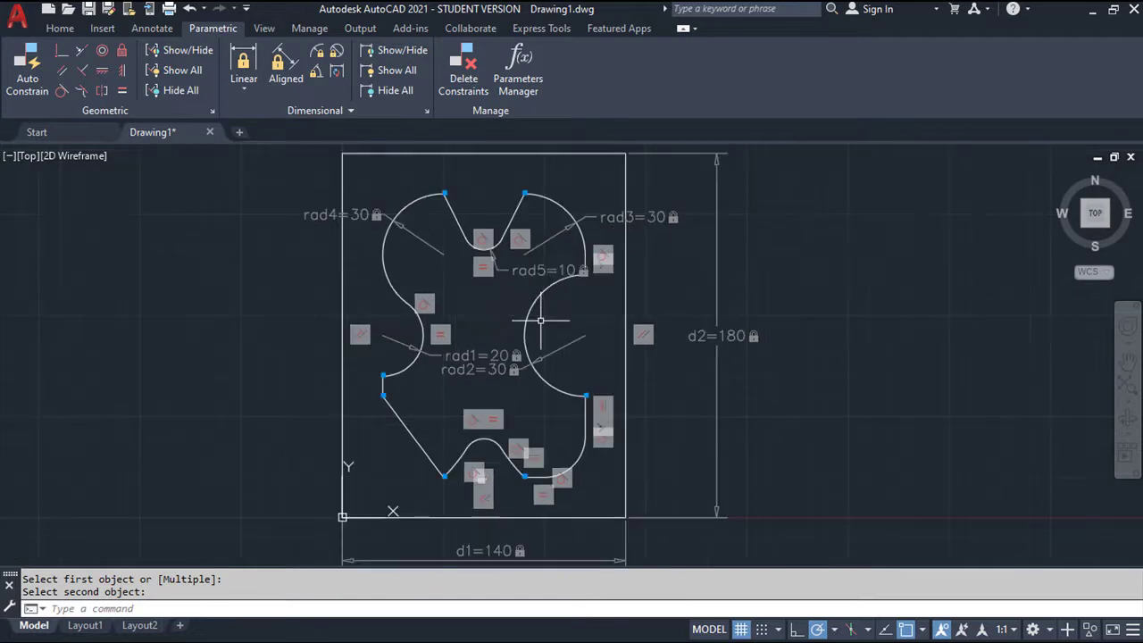
pyautogui.doubleClick(531, 271)
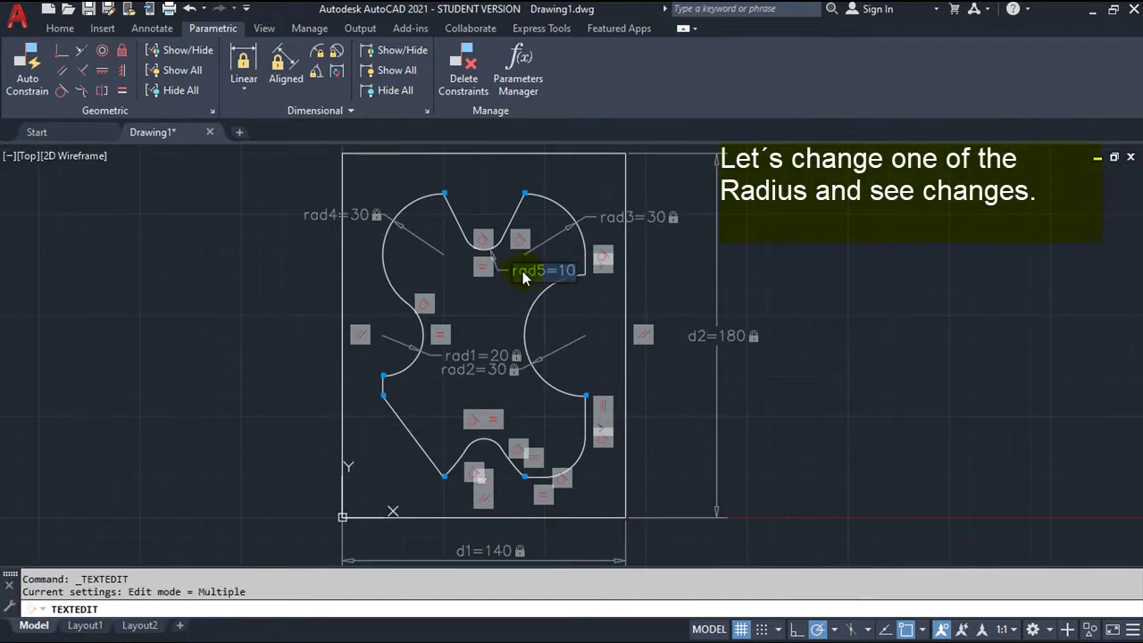
pyautogui.write('5')
pyautogui.write('rad5=5')
pyautogui.press('Return')
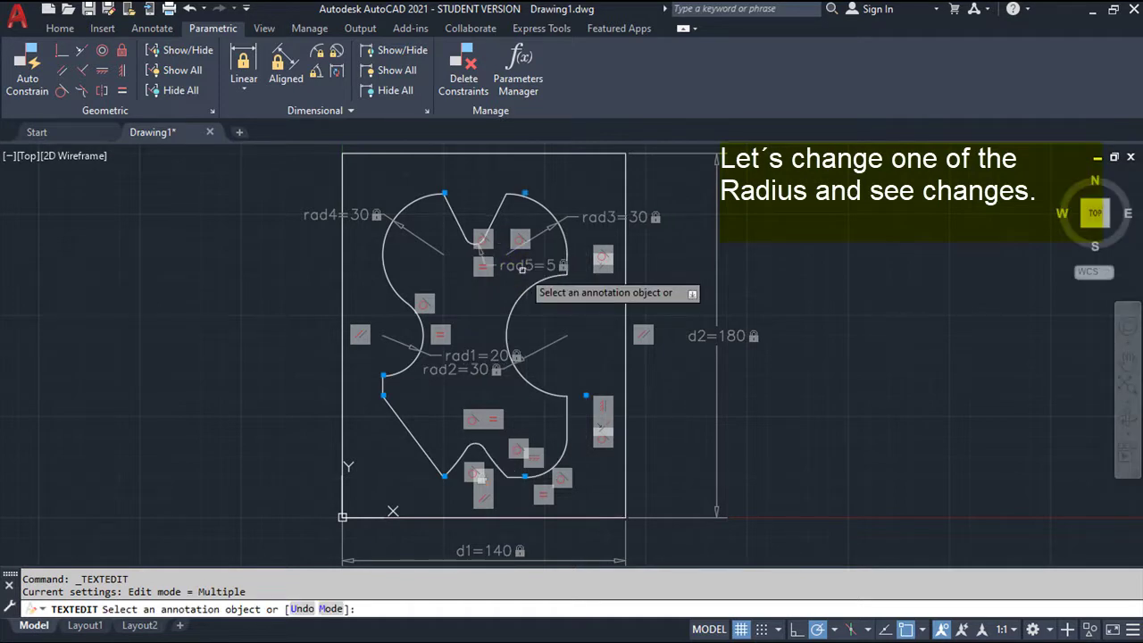
pyautogui.click(190, 9)
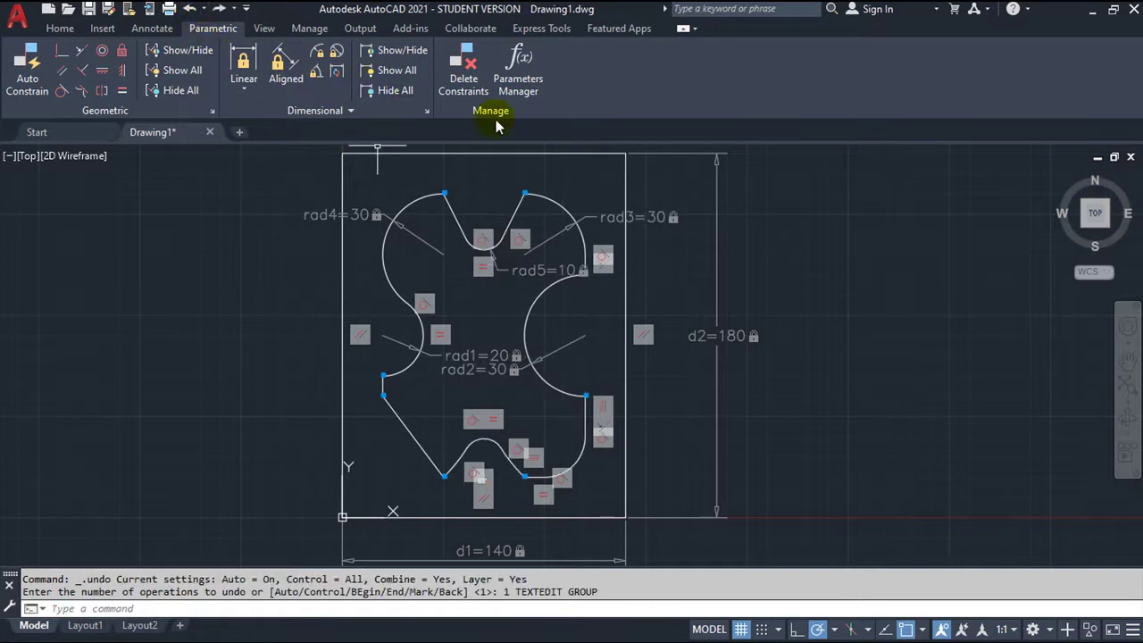
pyautogui.doubleClick(611, 227)
pyautogui.write('20')
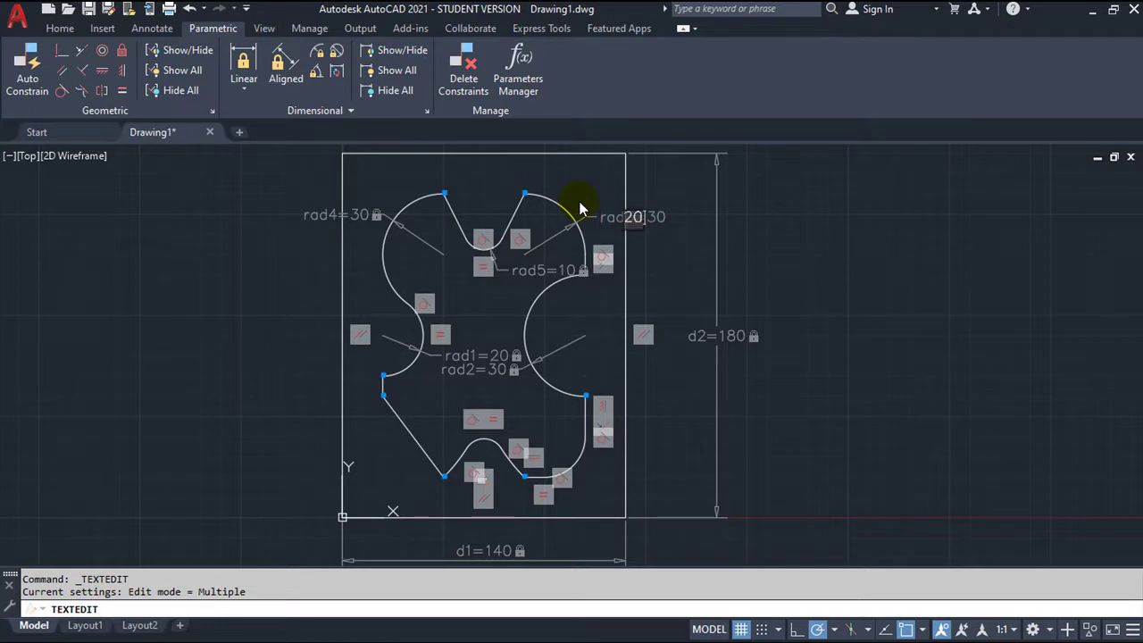
pyautogui.click(579, 209)
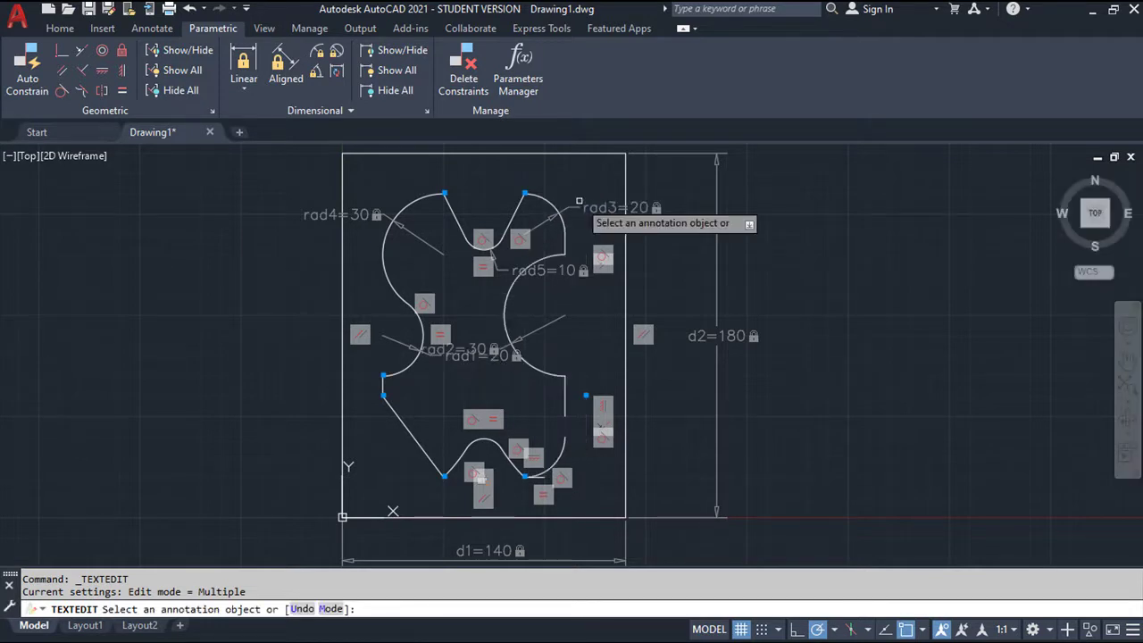
pyautogui.click(190, 11)
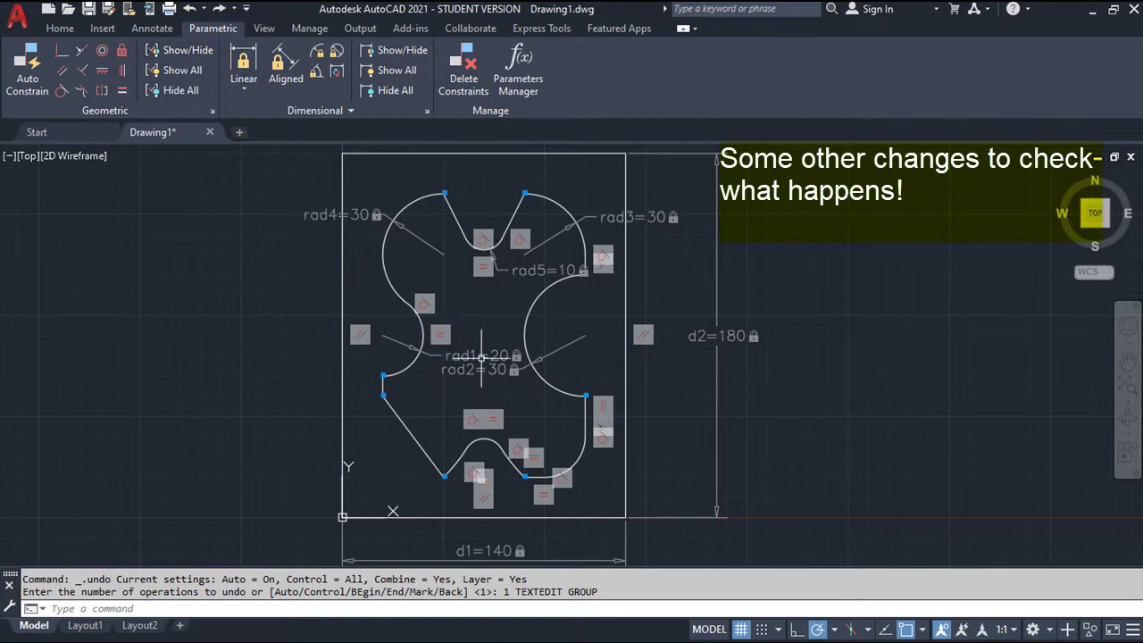
pyautogui.doubleClick(478, 356)
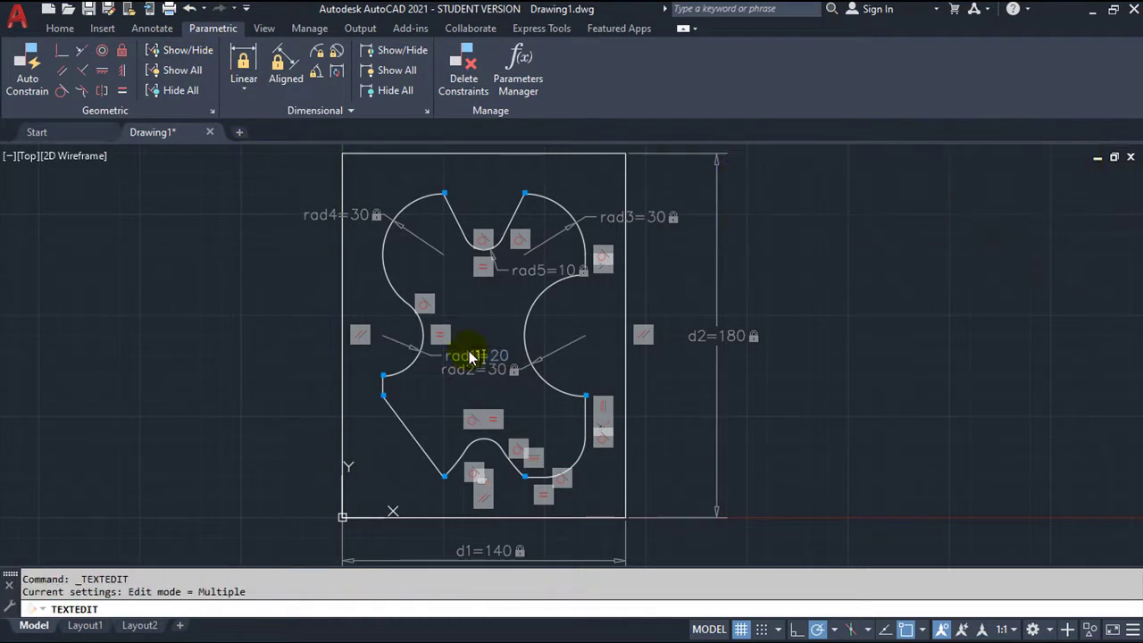
pyautogui.write('15')
pyautogui.press('Return')
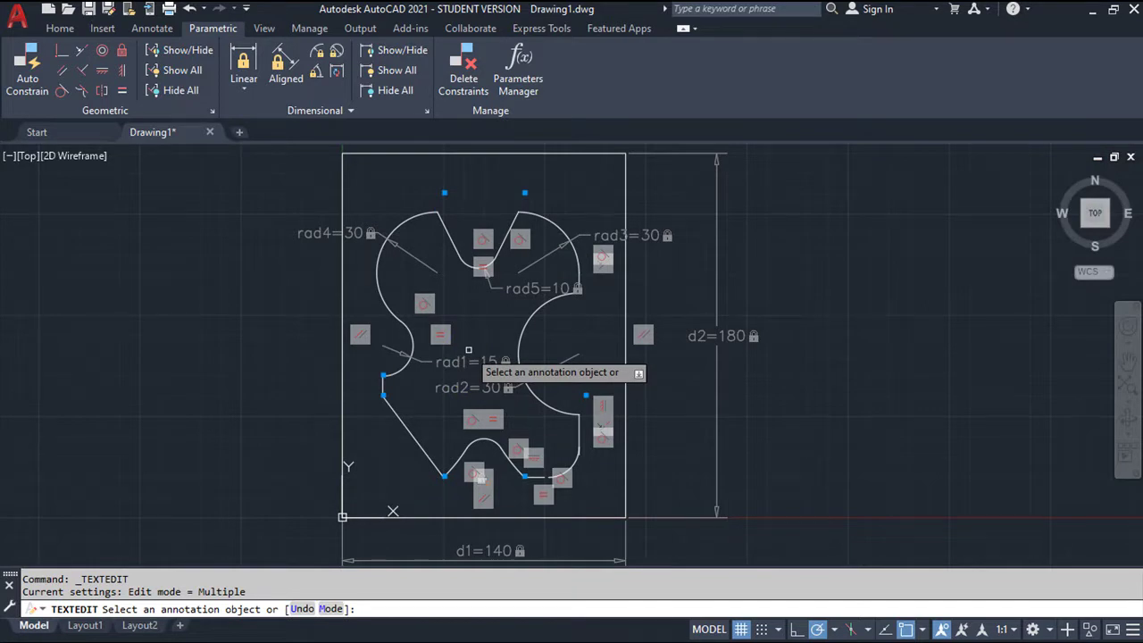
pyautogui.click(191, 11)
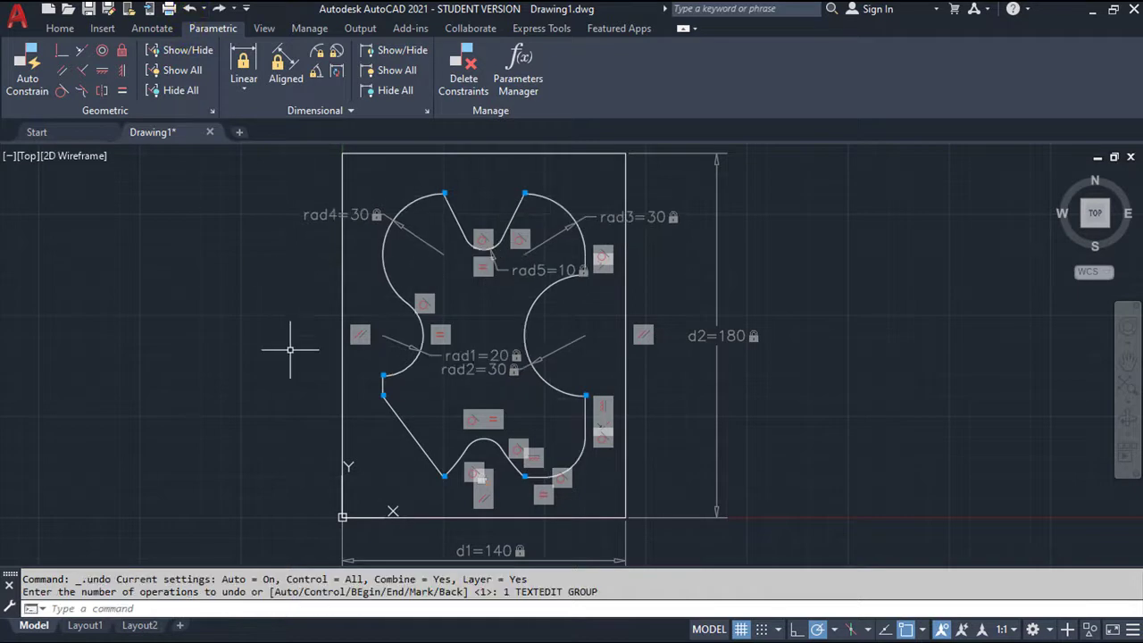
pyautogui.scroll(1, 383, 390)
pyautogui.scroll(1, 393, 386)
pyautogui.scroll(1, 432, 377)
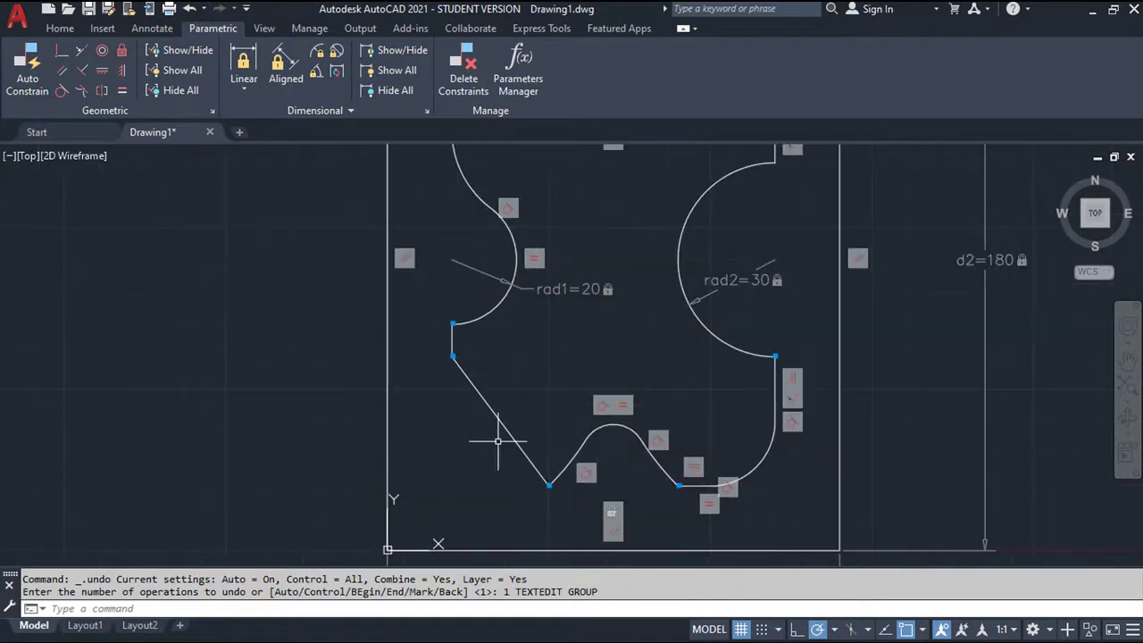
# Add linear constraint d3=20 from the rectangle's bottom-left corner to the outline's lower-left bottom vertex
pyautogui.moveTo(499, 440); pyautogui.dragTo(490, 338, button='middle')
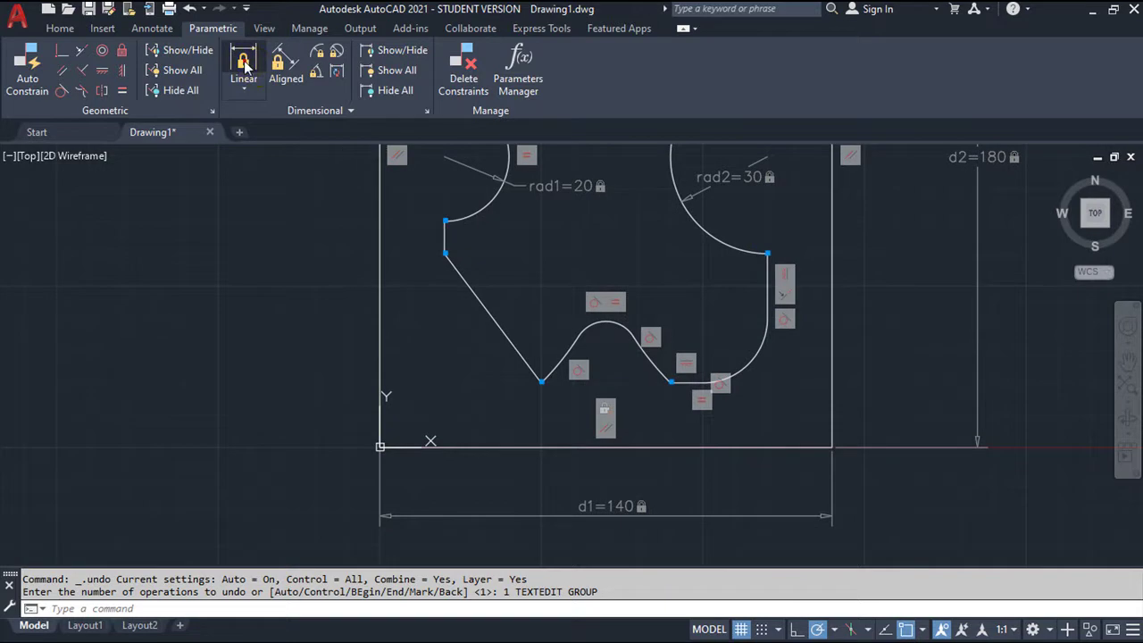
pyautogui.click(243, 64)
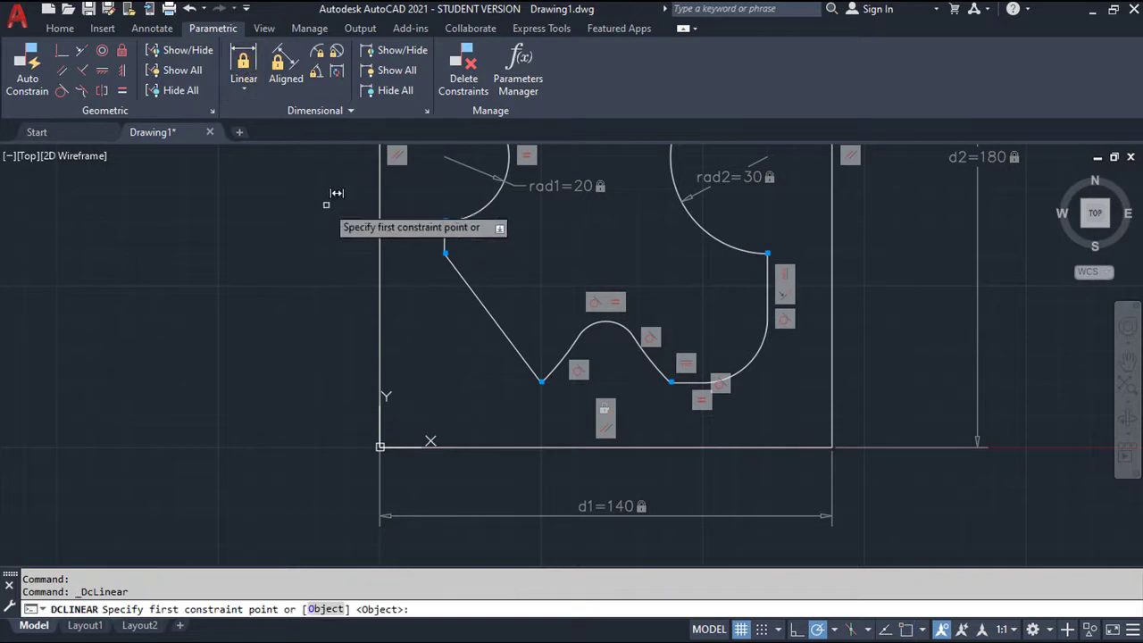
pyautogui.click(379, 447)
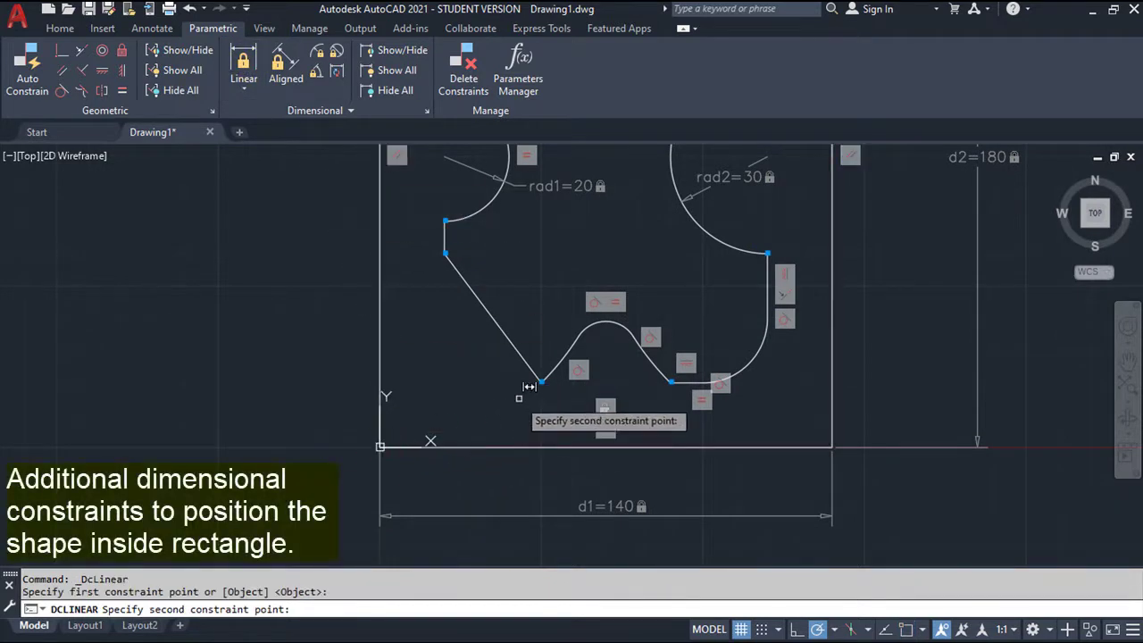
pyautogui.click(541, 381)
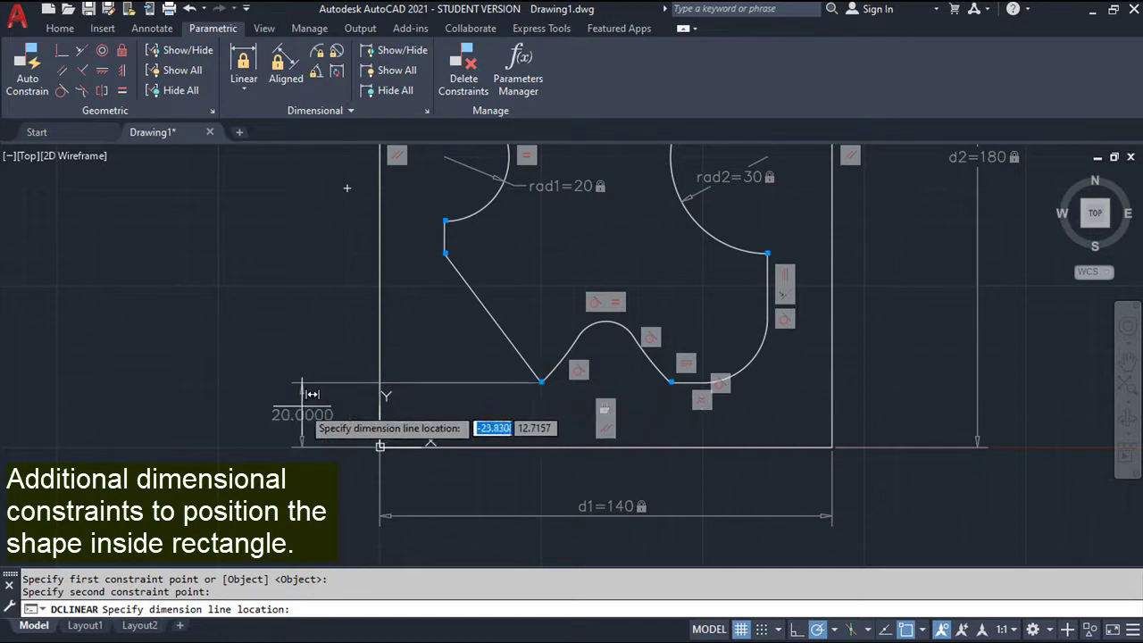
pyautogui.click(293, 413)
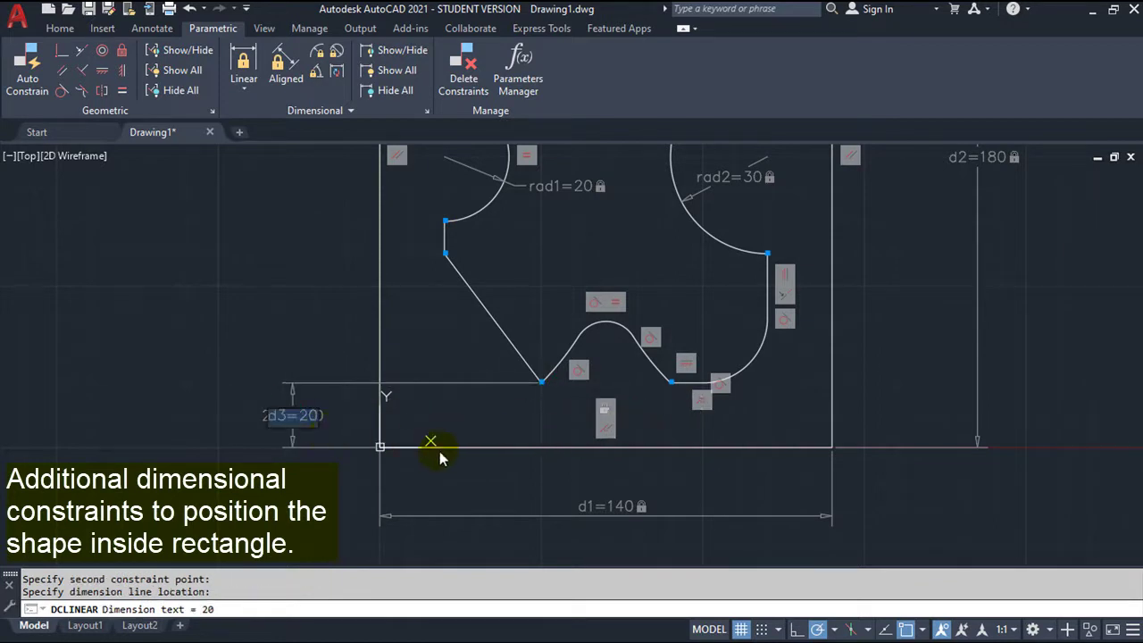
pyautogui.press('Return')
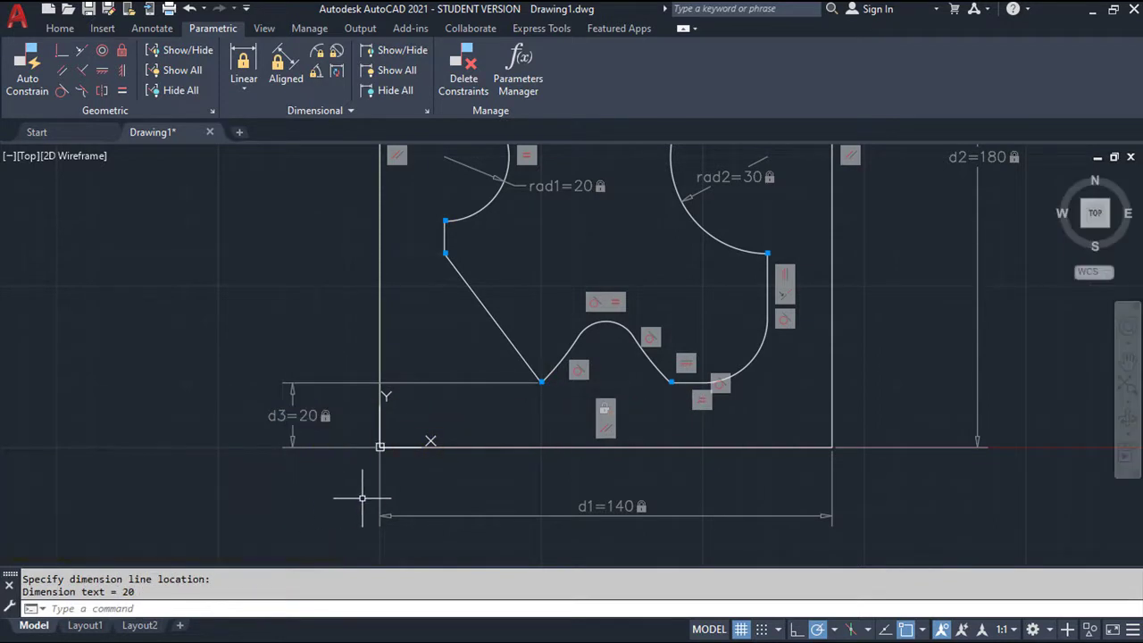
pyautogui.scroll(2, 294, 467)
pyautogui.scroll(-4, 295, 467)
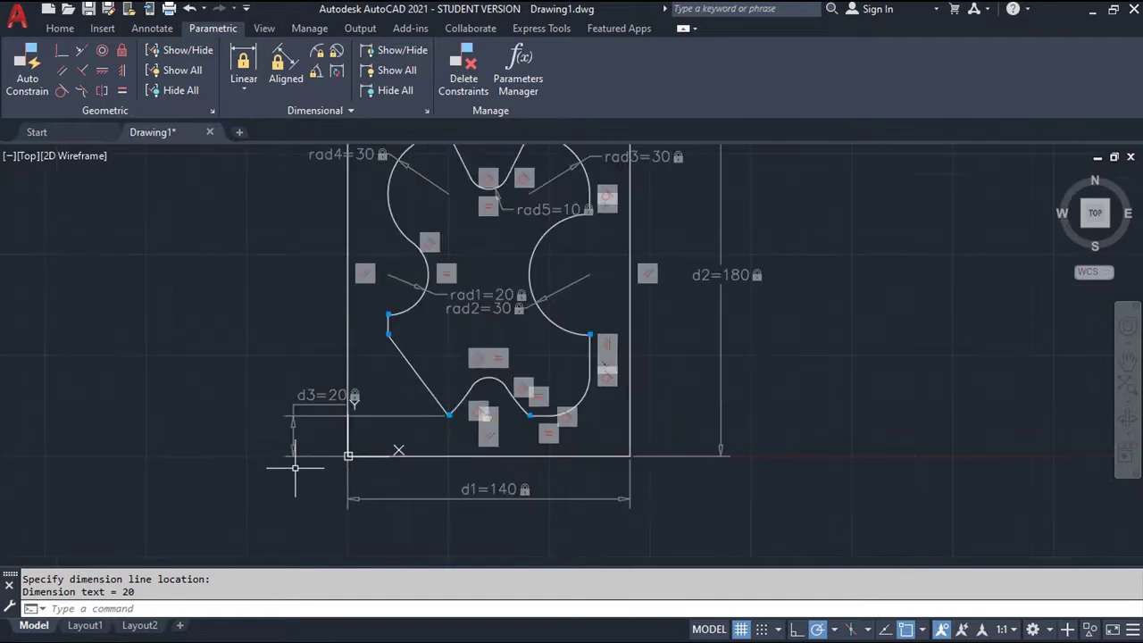
pyautogui.moveTo(295, 467); pyautogui.dragTo(298, 514, button='middle')
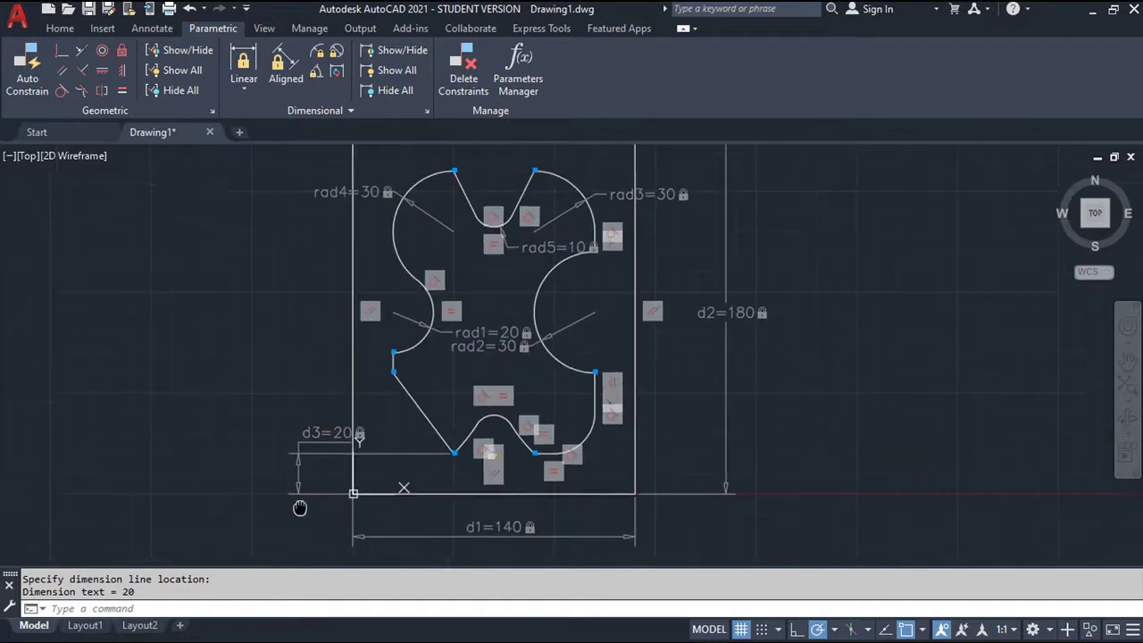
# Try changing d3 to 15, then undo to restore it to 20
pyautogui.doubleClick(318, 443)
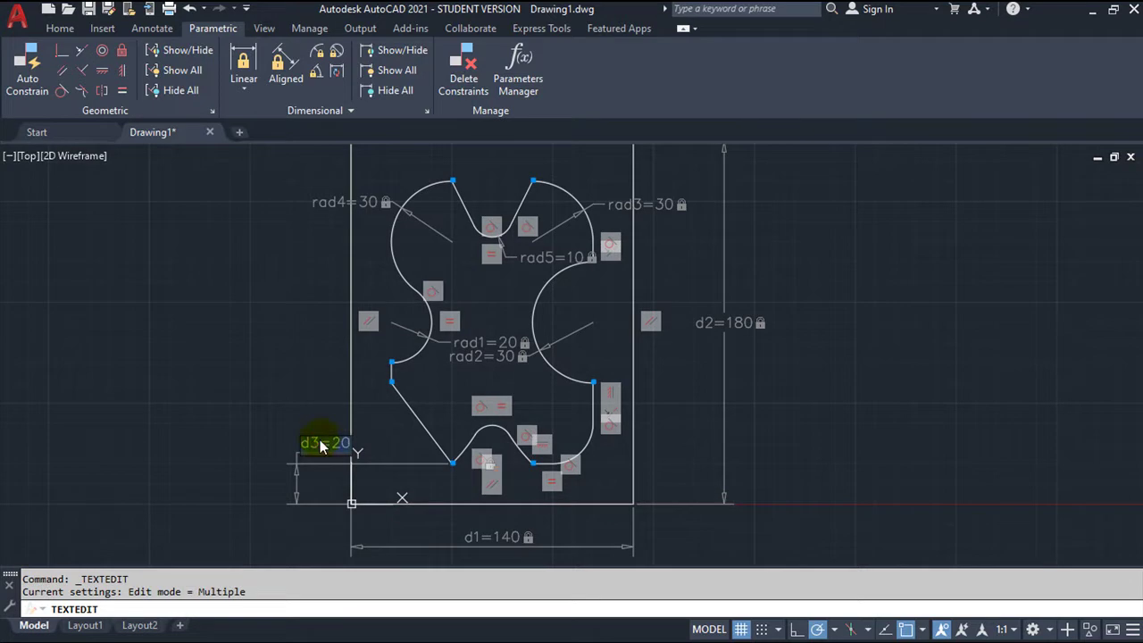
pyautogui.write('15')
pyautogui.press('Return')
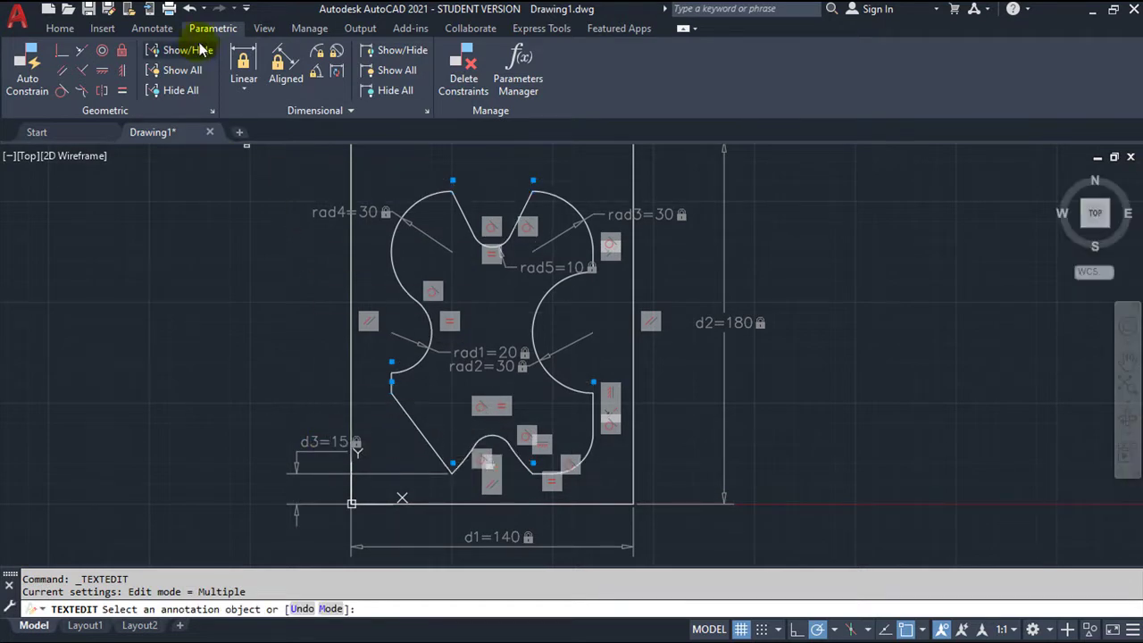
pyautogui.click(190, 10)
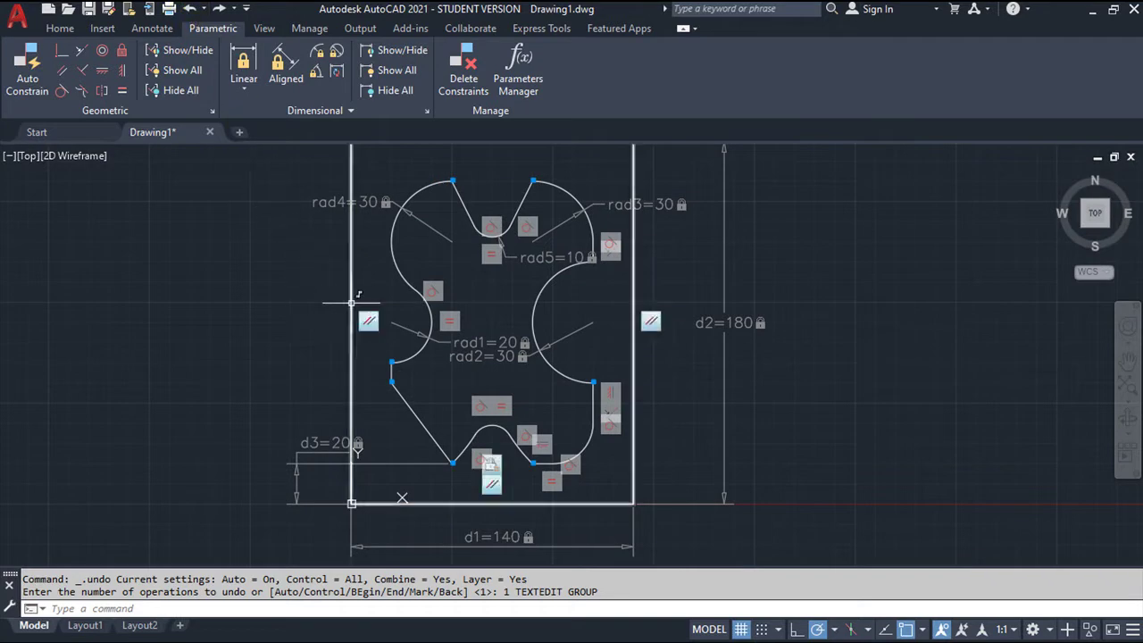
# Recentre the view on the puzzle outline and switch to the Home tab
pyautogui.scroll(2, 699, 420)
pyautogui.scroll(-2, 704, 416)
pyautogui.moveTo(699, 420); pyautogui.dragTo(766, 443, button='middle')
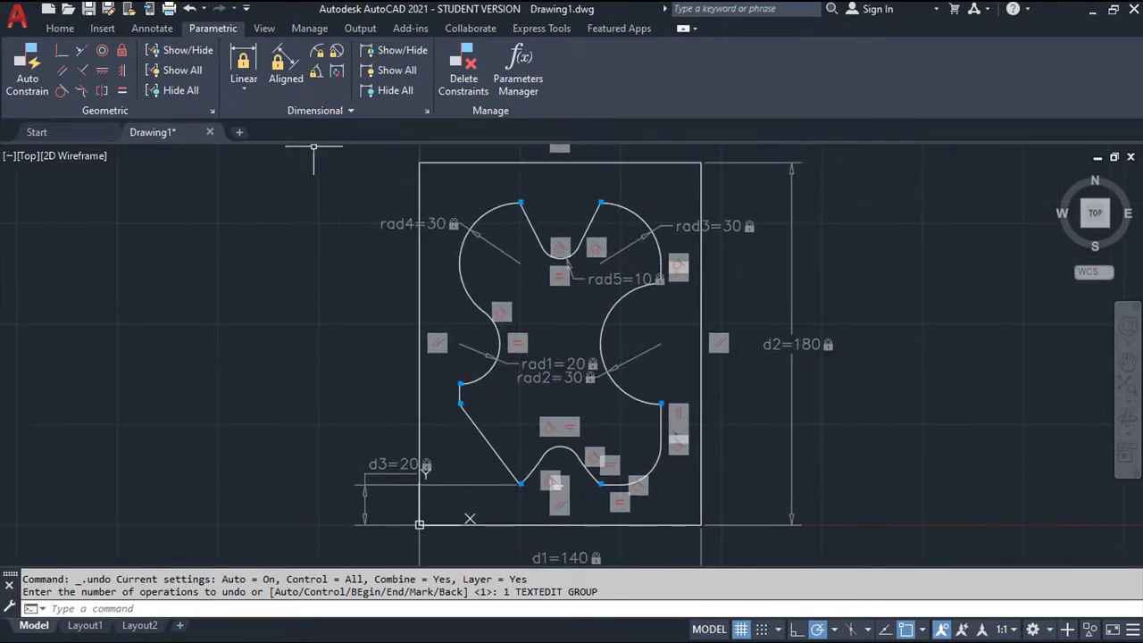
pyautogui.click(62, 32)
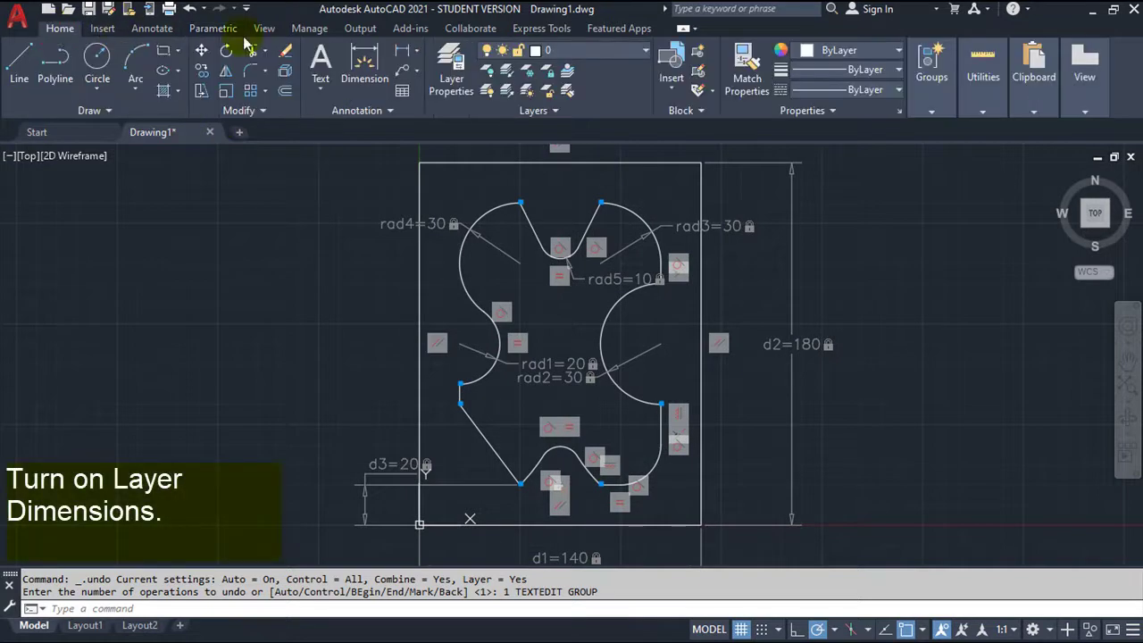
# Switch on the Dimensions layer to show reference lines at 0, 20, 60, 80, 90, 130 and 180
pyautogui.click(647, 50)
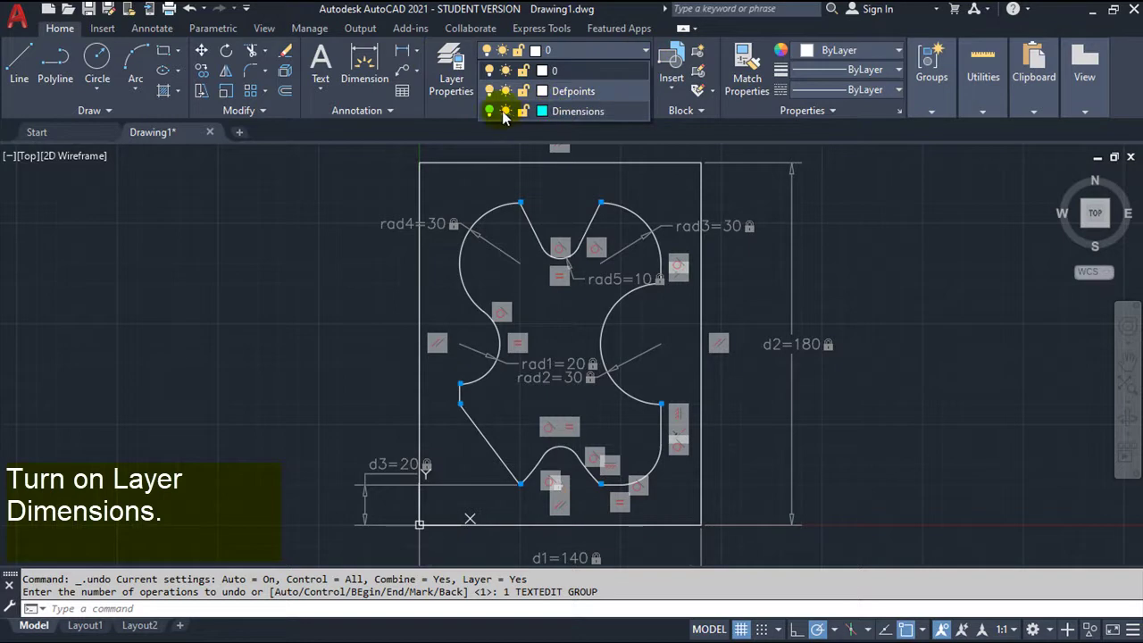
pyautogui.click(489, 111)
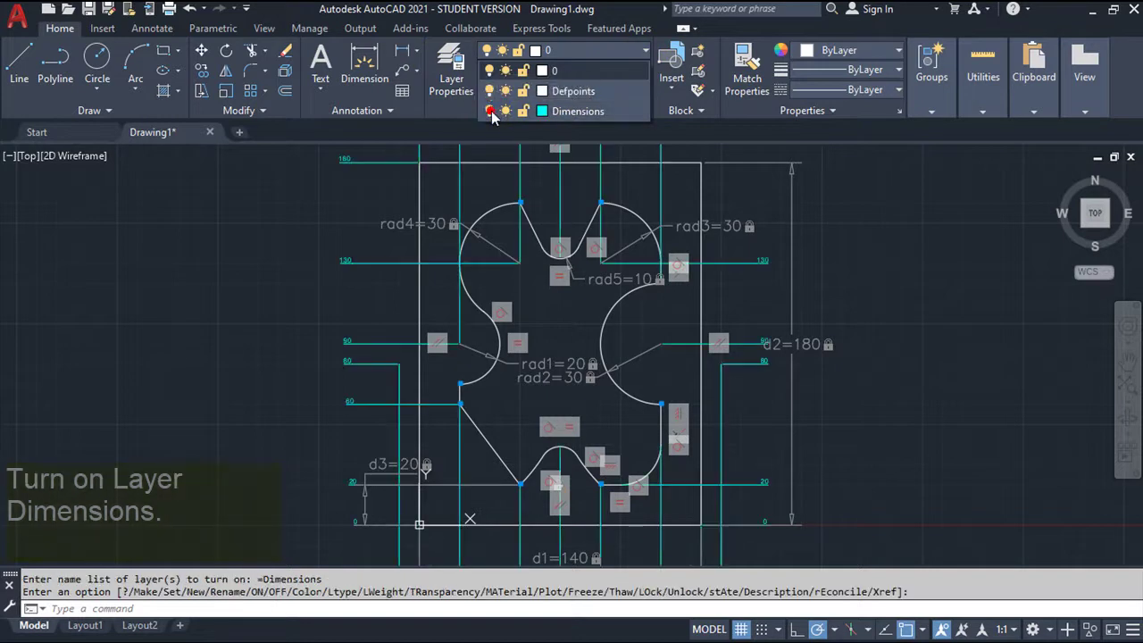
pyautogui.scroll(-2, 512, 283)
pyautogui.scroll(2, 514, 290)
pyautogui.click(515, 292)
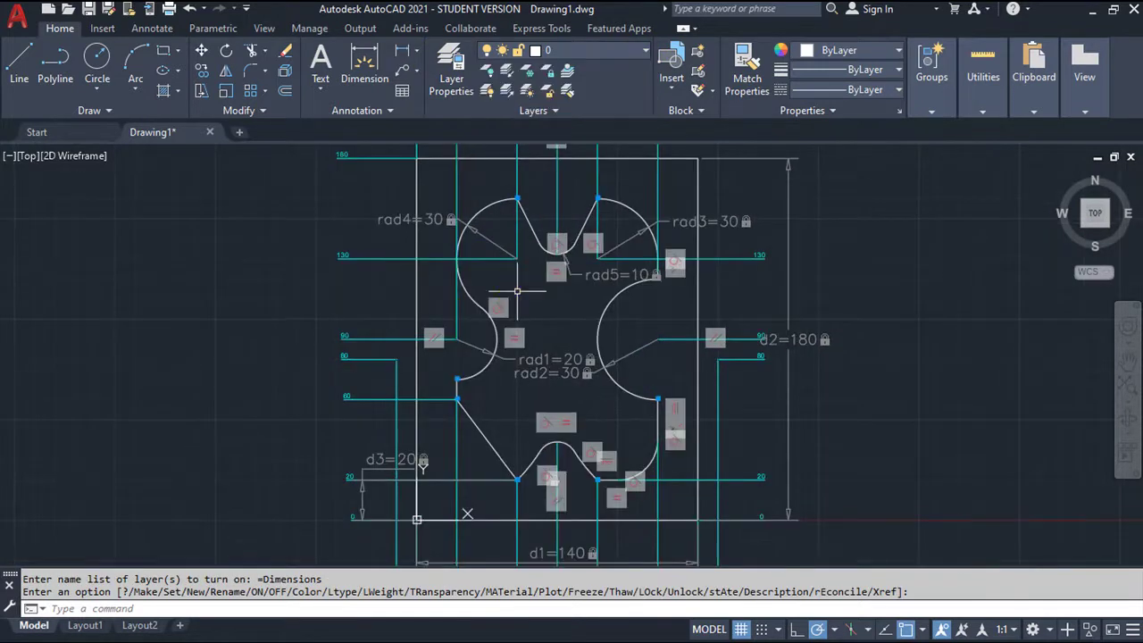
pyautogui.press('Escape')
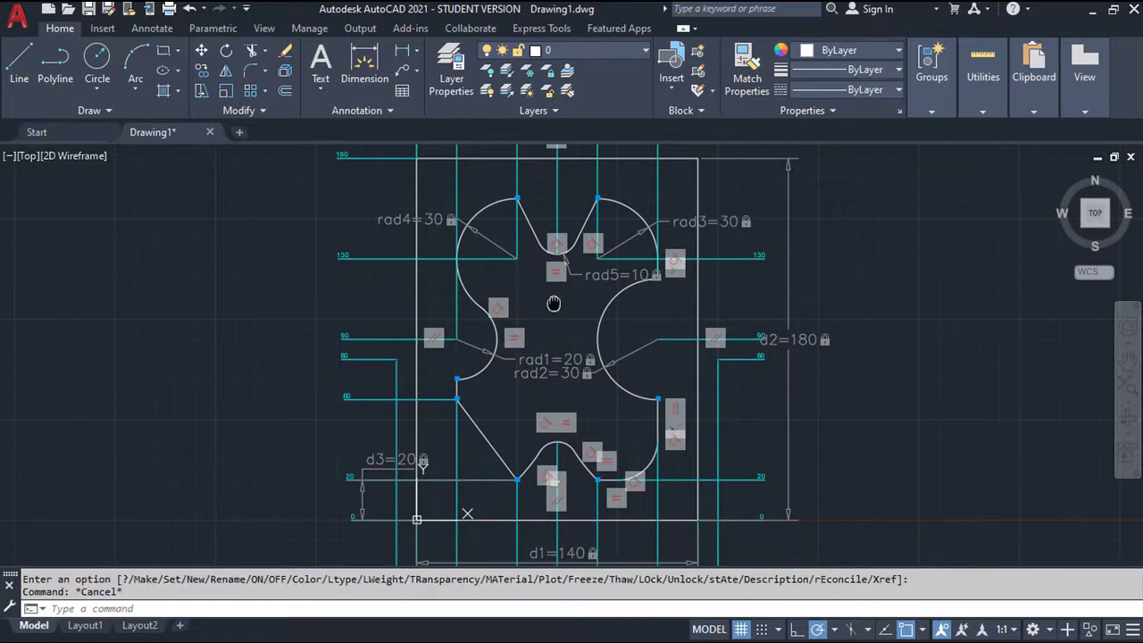
pyautogui.moveTo(554, 303); pyautogui.dragTo(538, 315, button='middle')
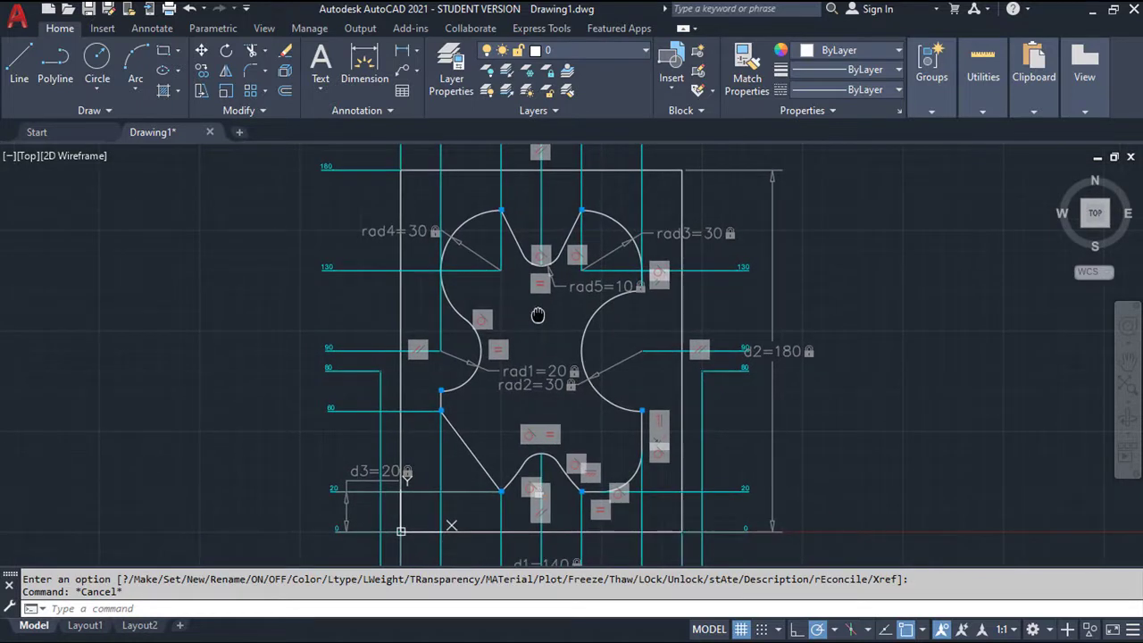
pyautogui.press('Escape')
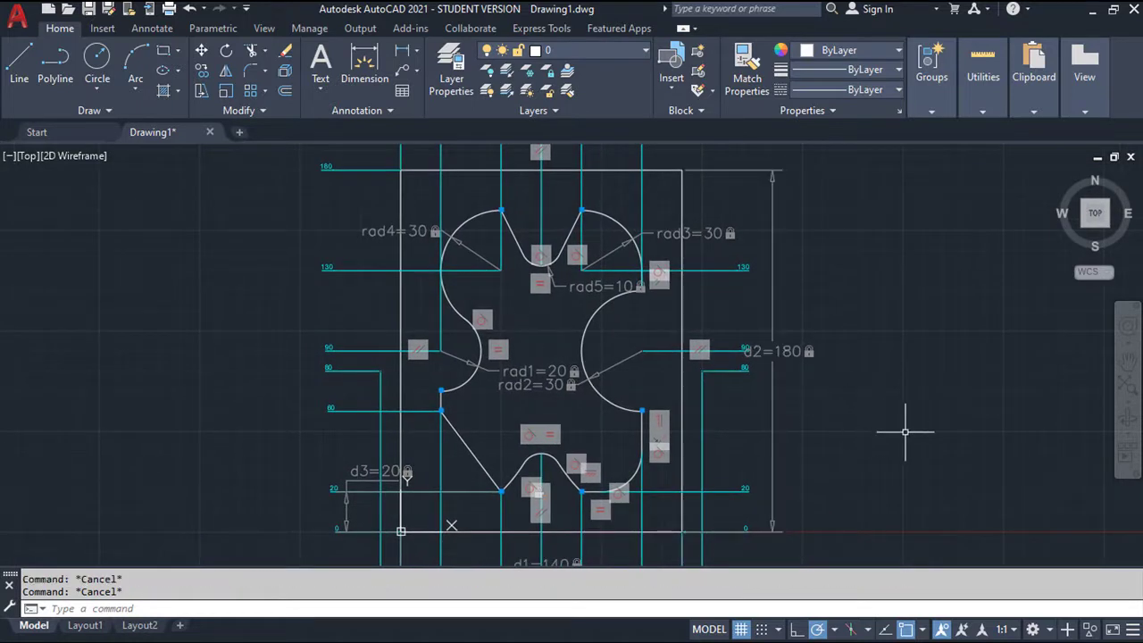